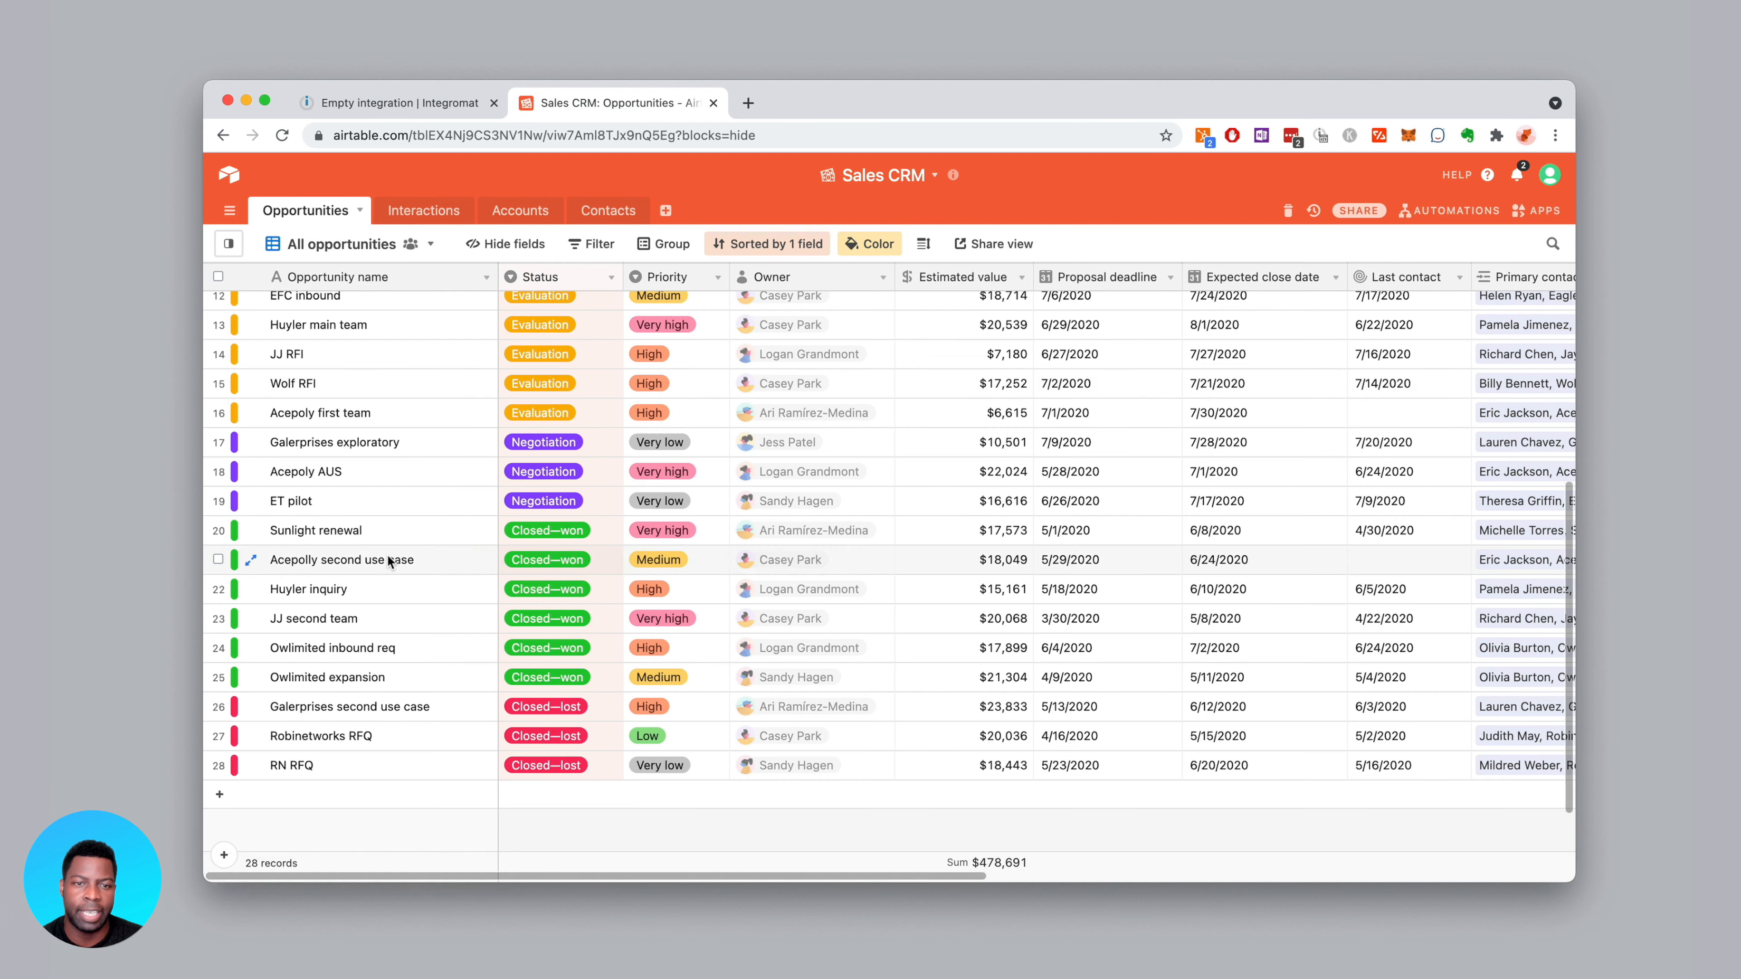
Change the ET pilot opportunity's Status to Closed—won from its dropdown
scroll(361, 543, "up", 10)
scroll(361, 543, "down", 5)
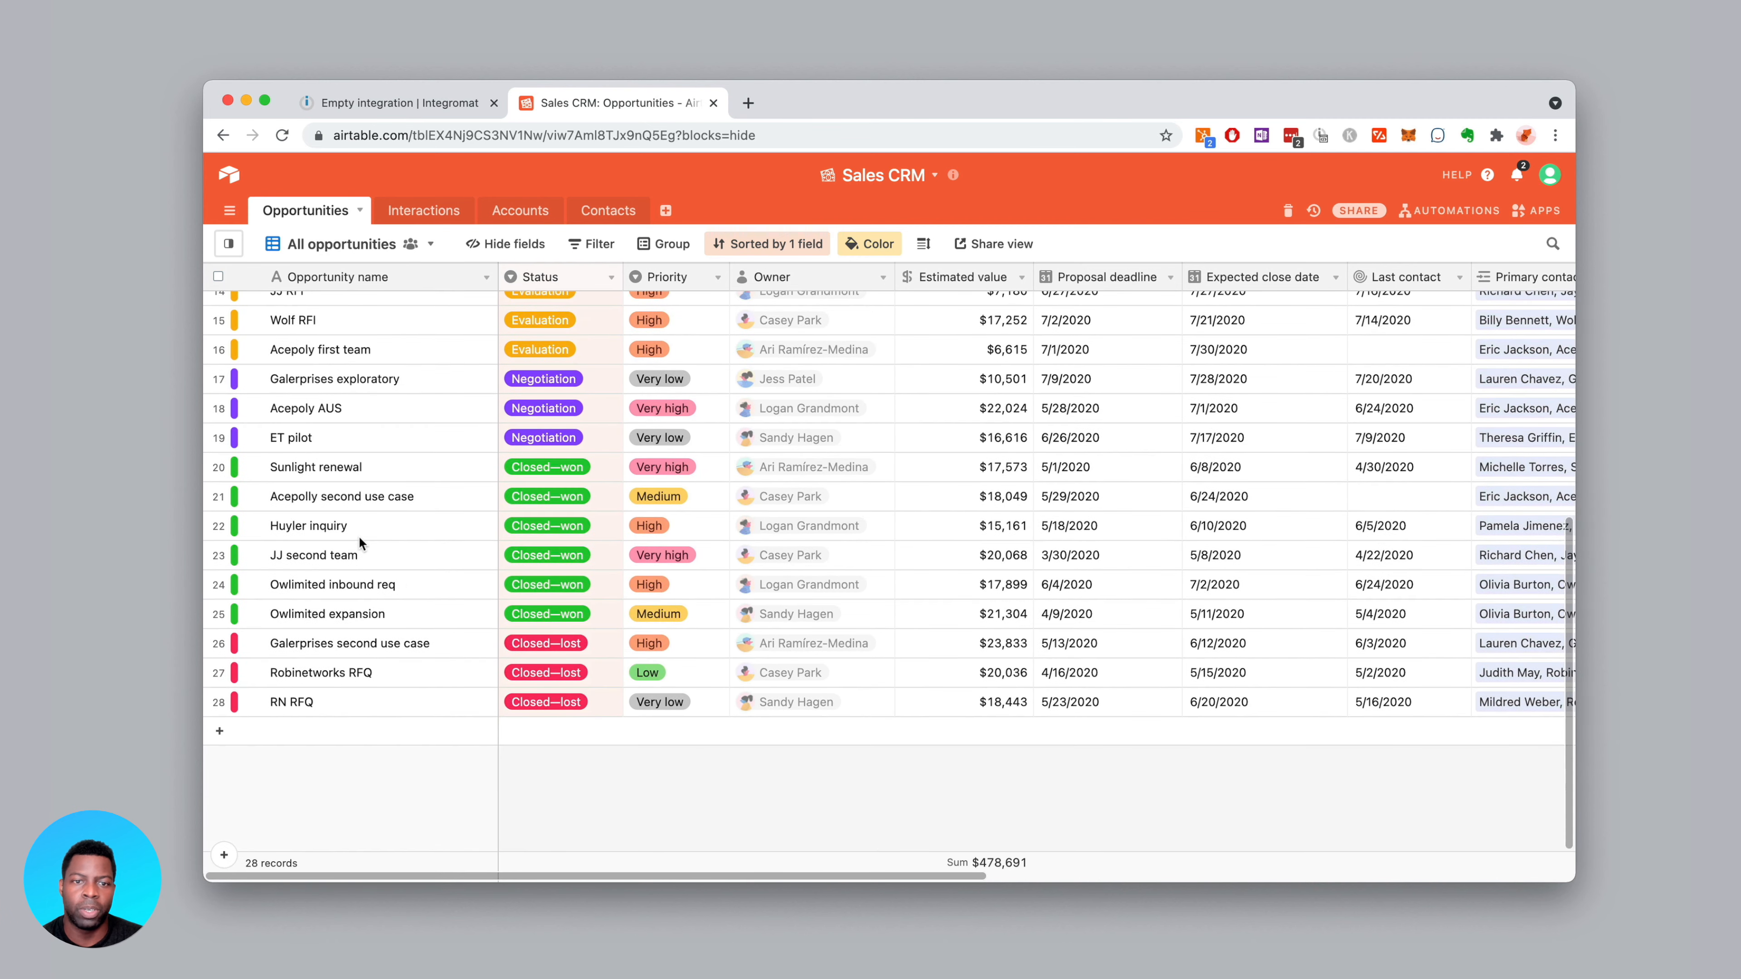
scroll(362, 543, "down", 3)
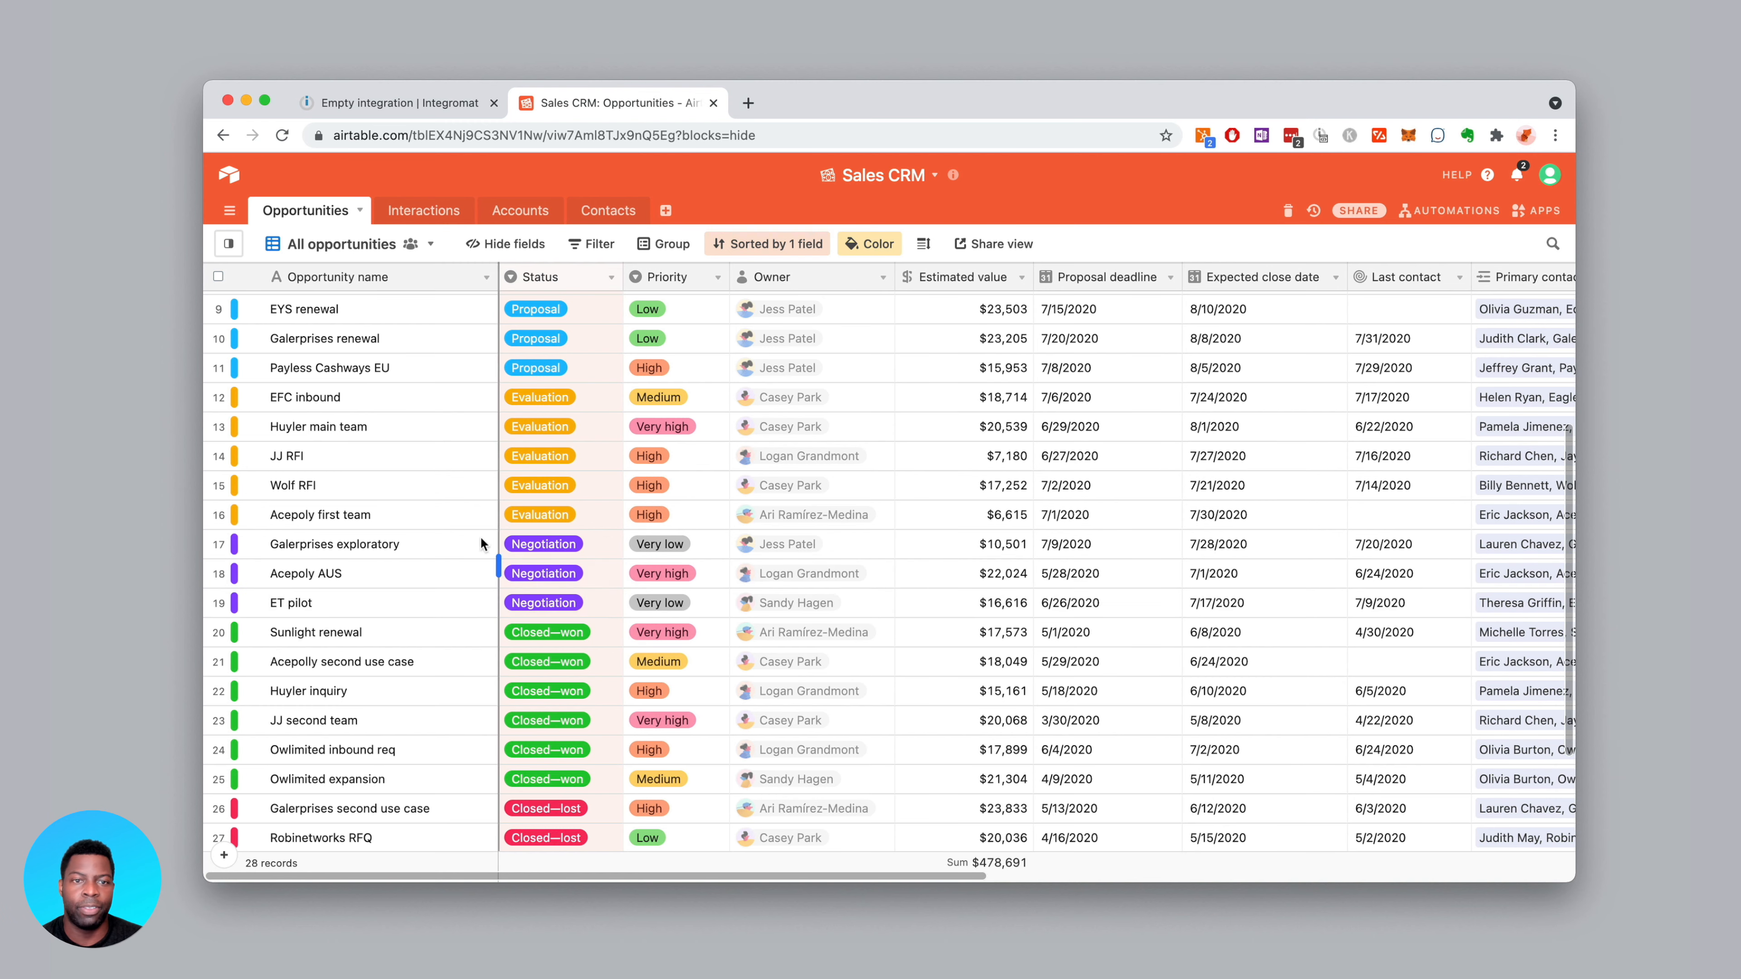
left_click_drag(870, 101, 902, 75)
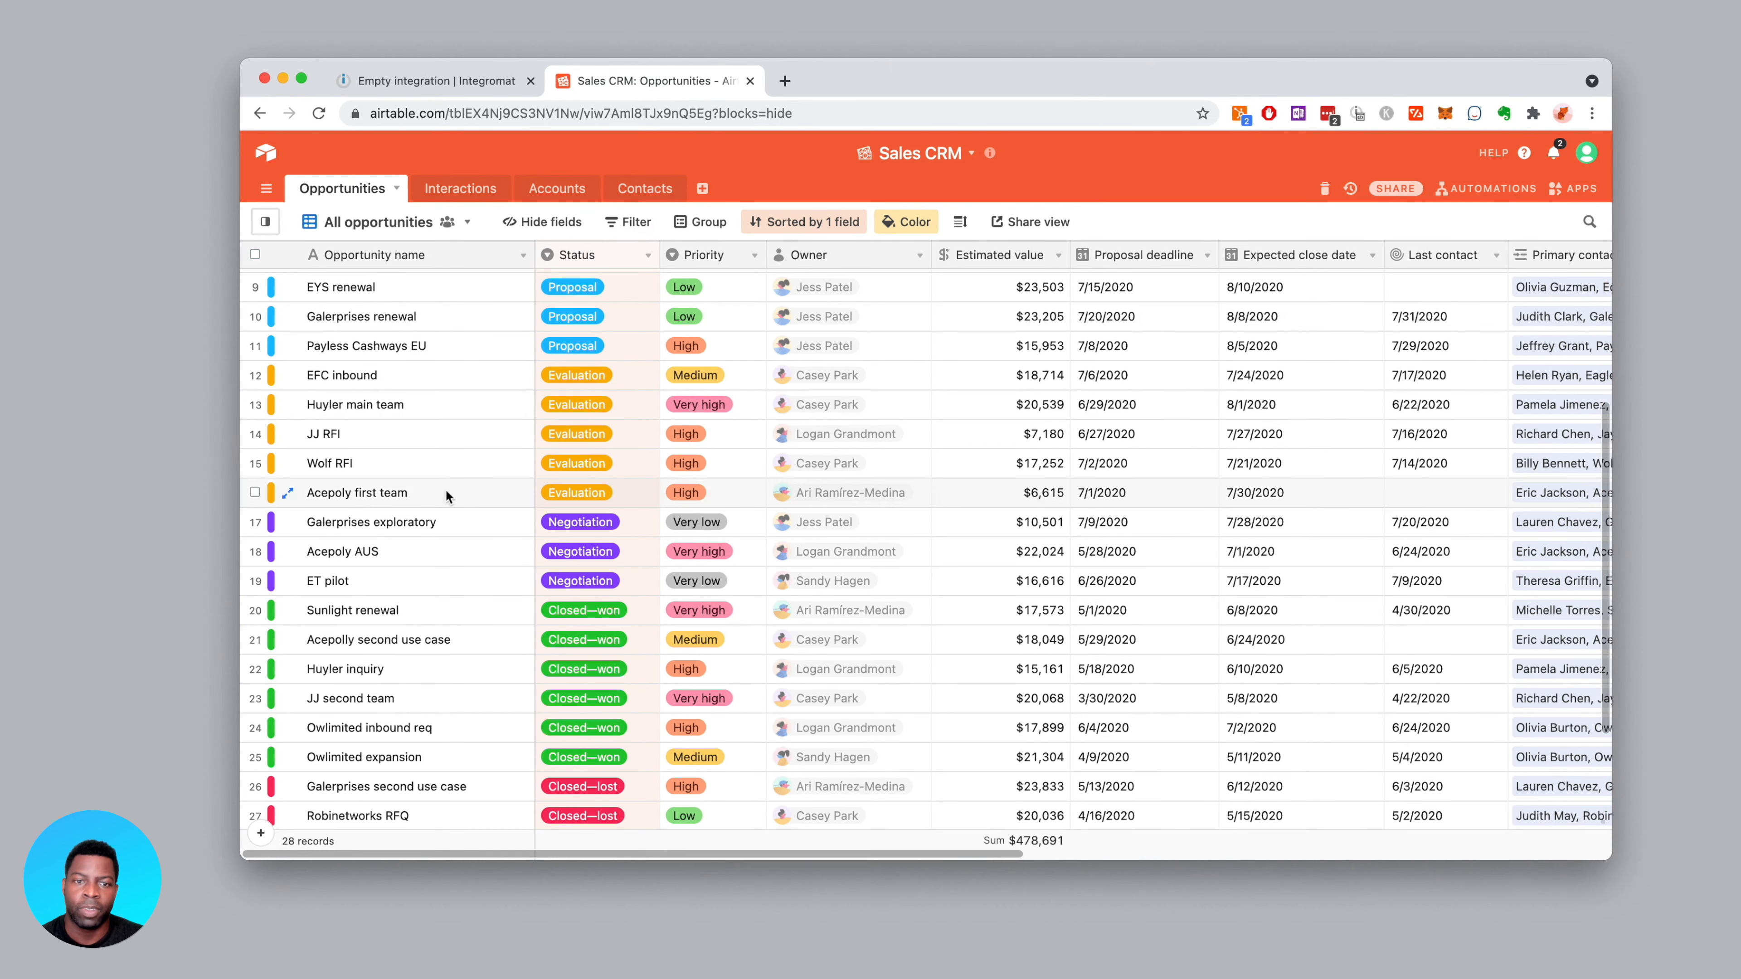
scroll(548, 531, "up", 3)
scroll(546, 530, "down", 3)
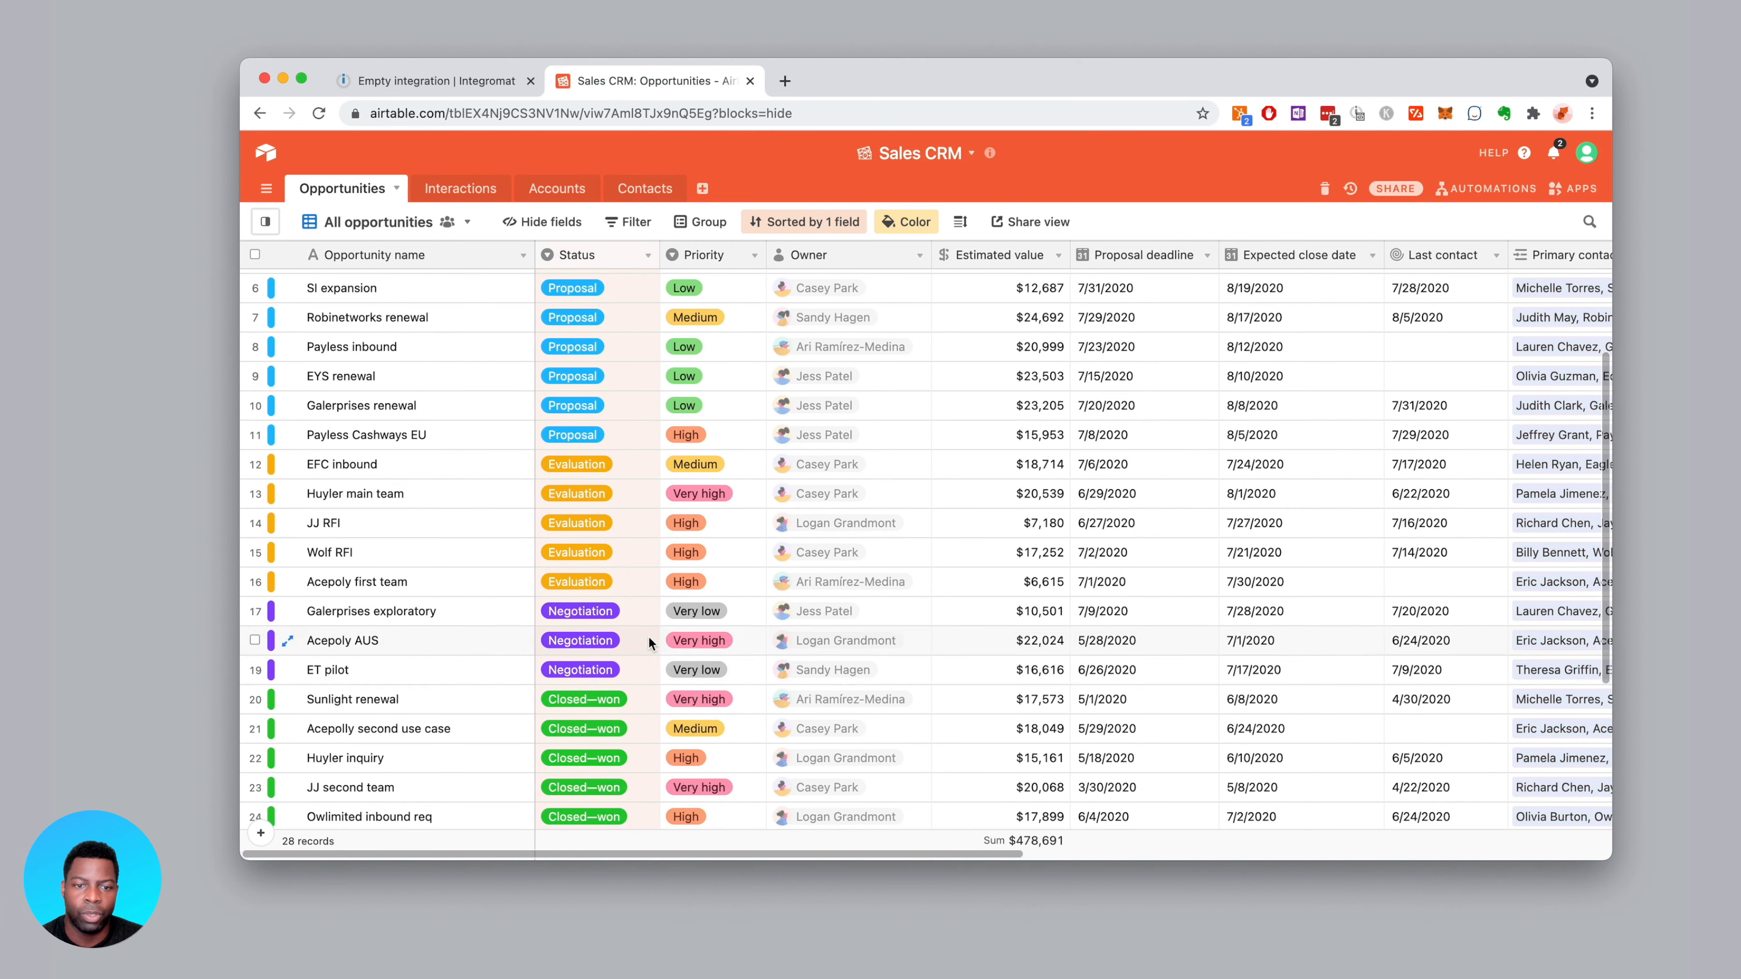
left_click(631, 676)
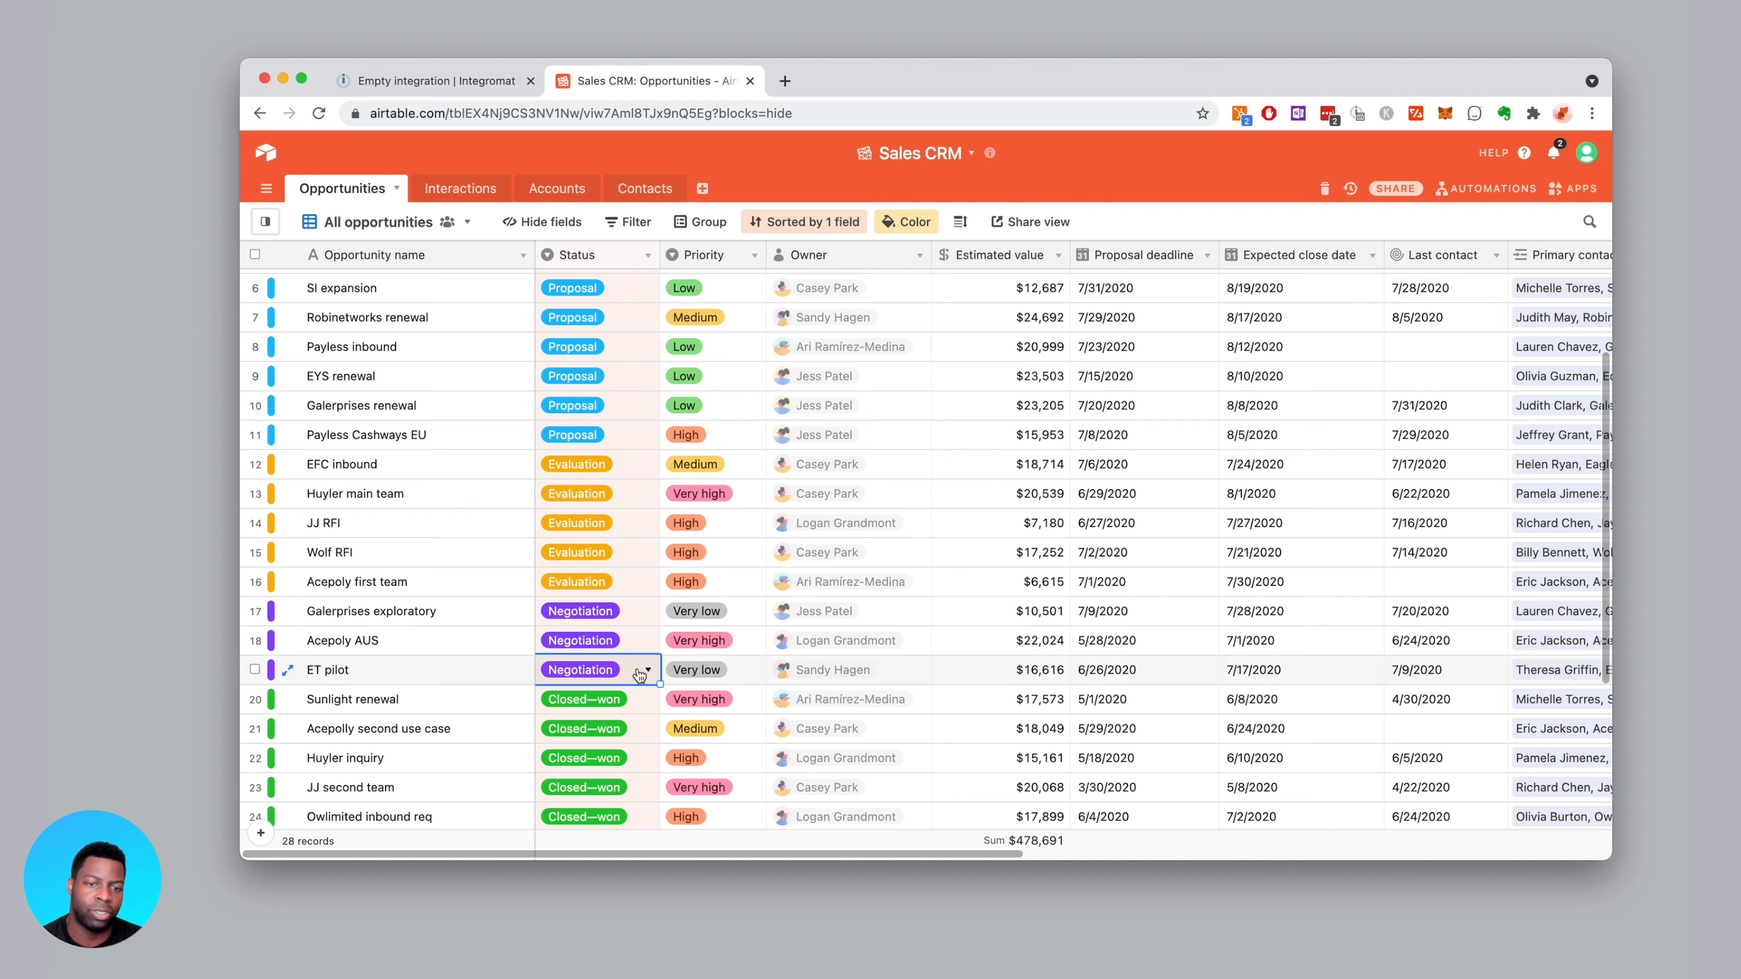
left_click(634, 670)
left_click(621, 626)
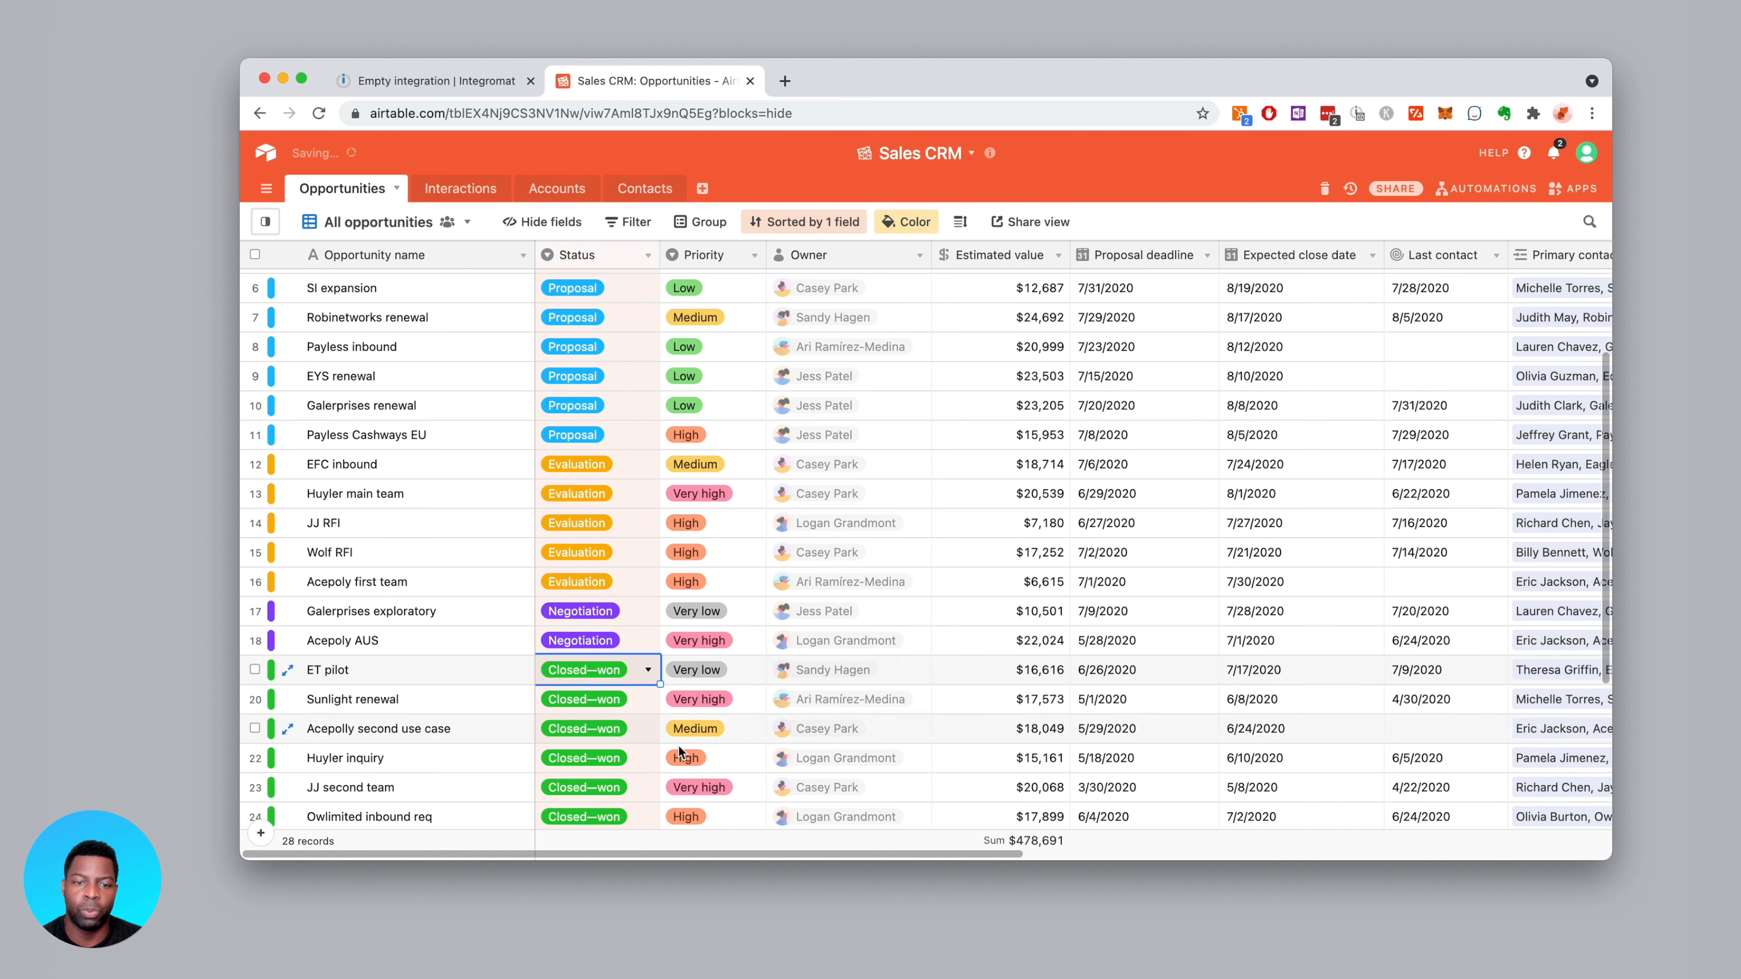
left_click(664, 850)
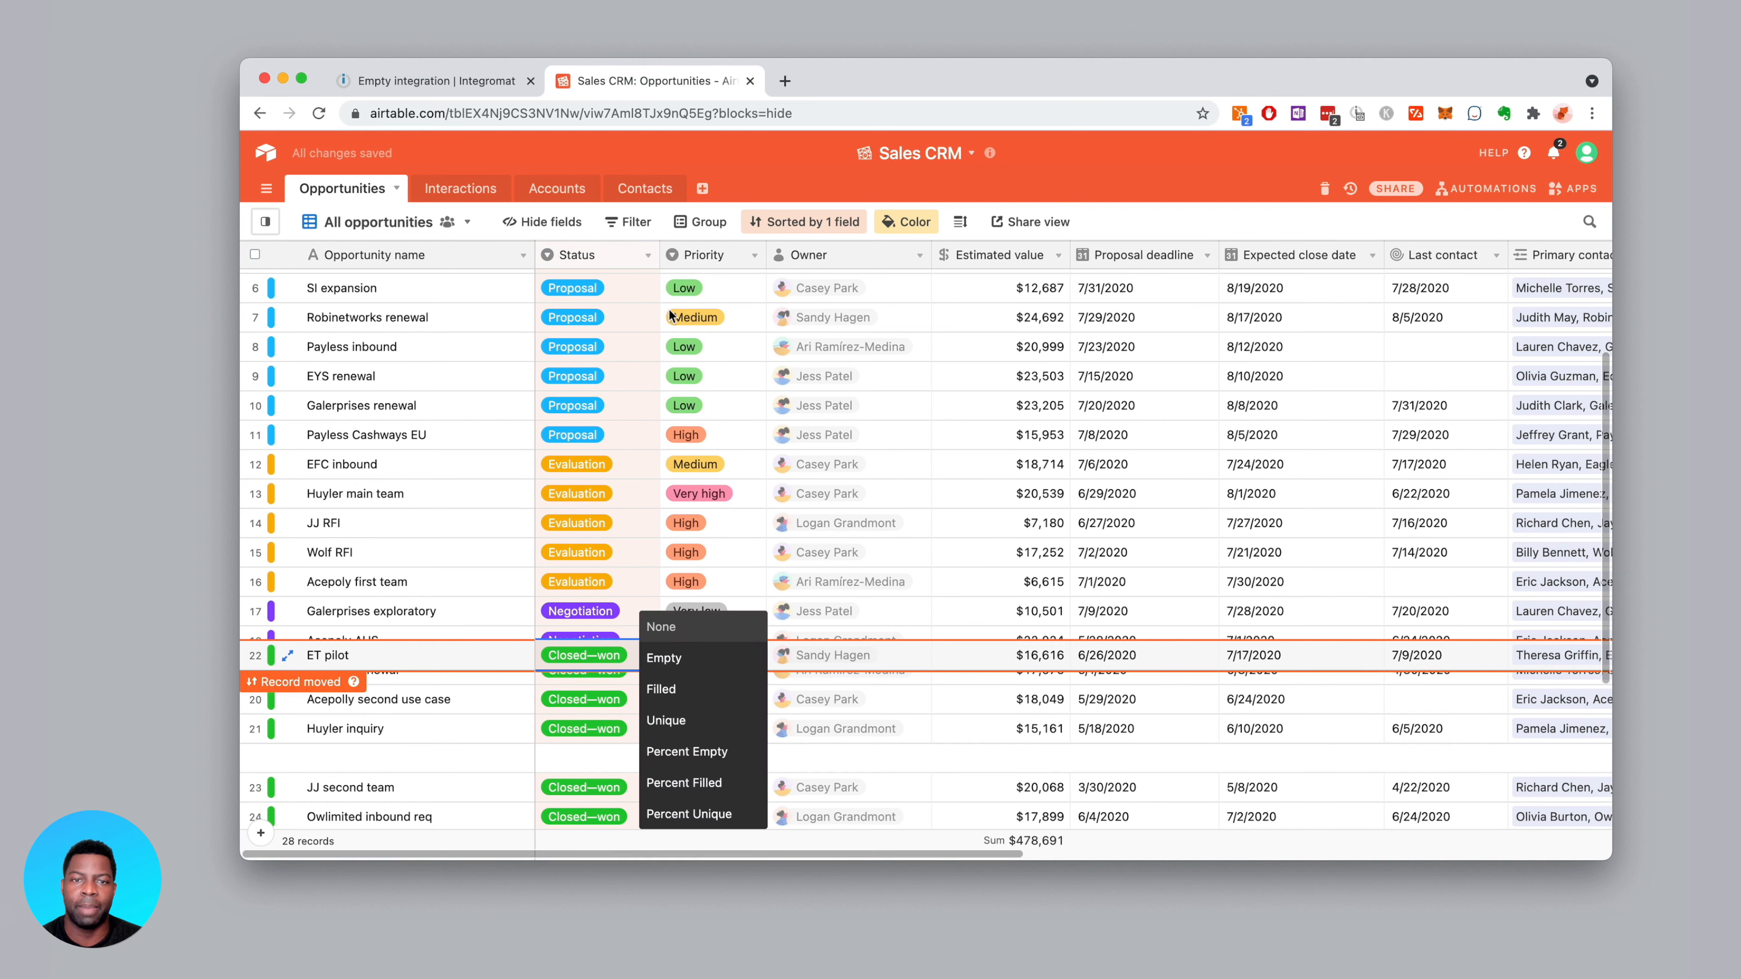
left_click(795, 158)
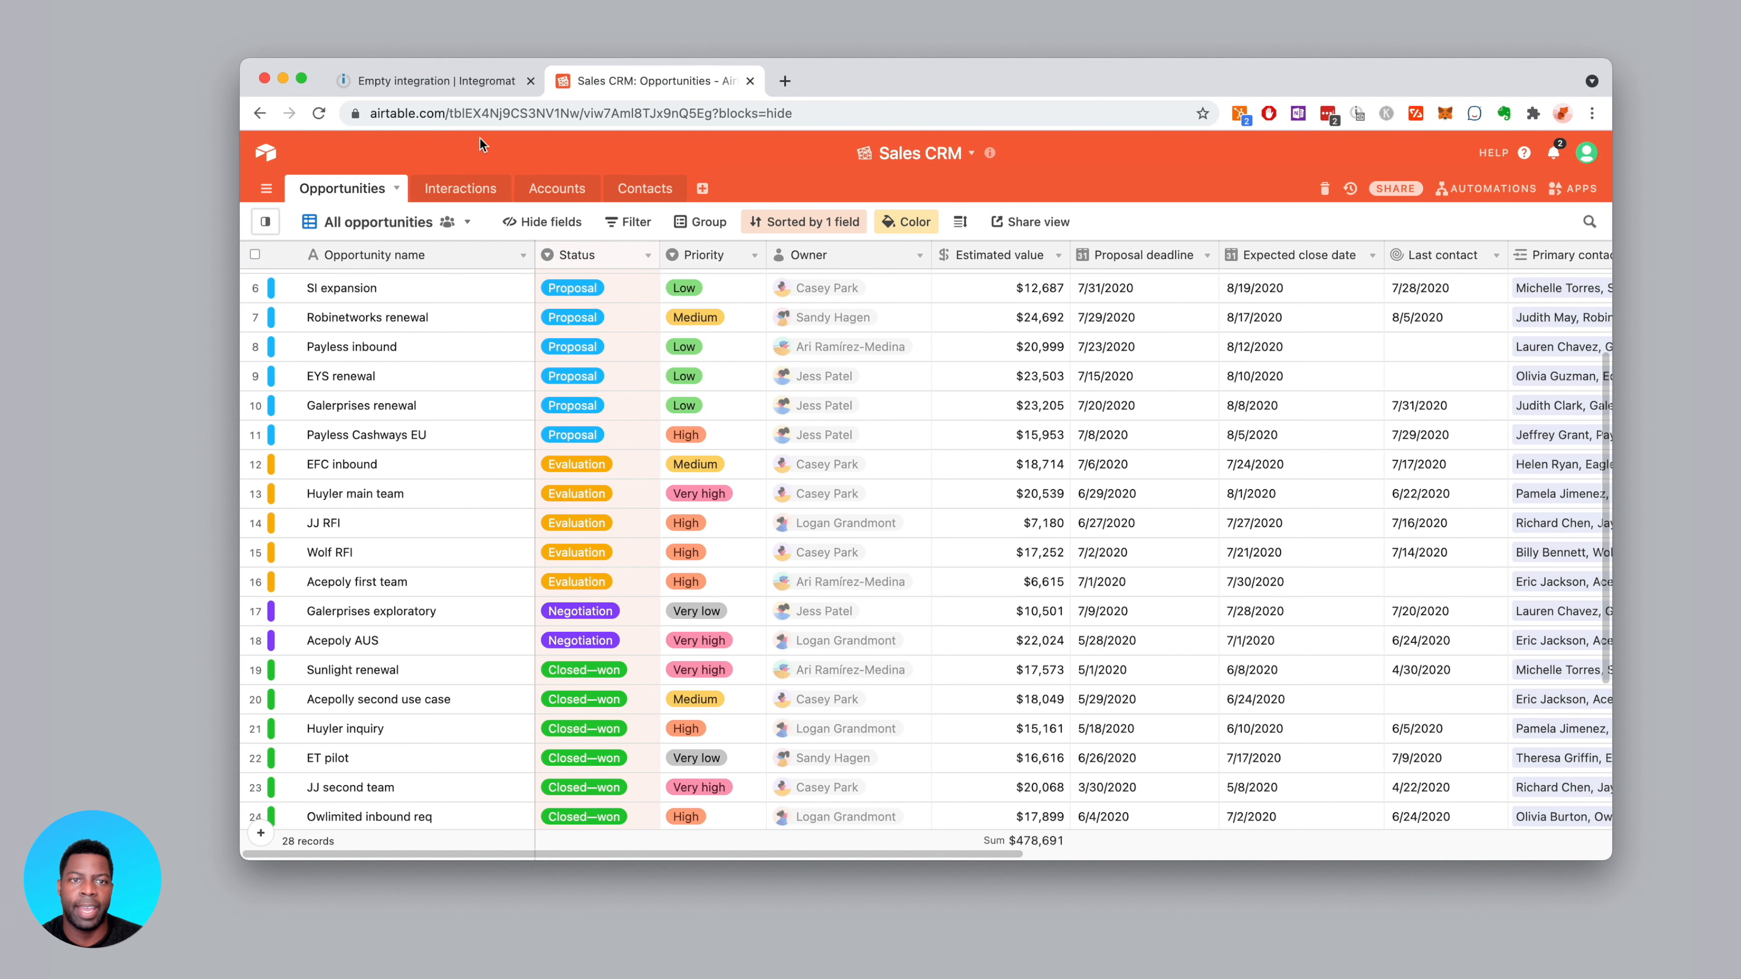
Add an Airtable Watch Records module to the Integromat scenario
left_click(439, 80)
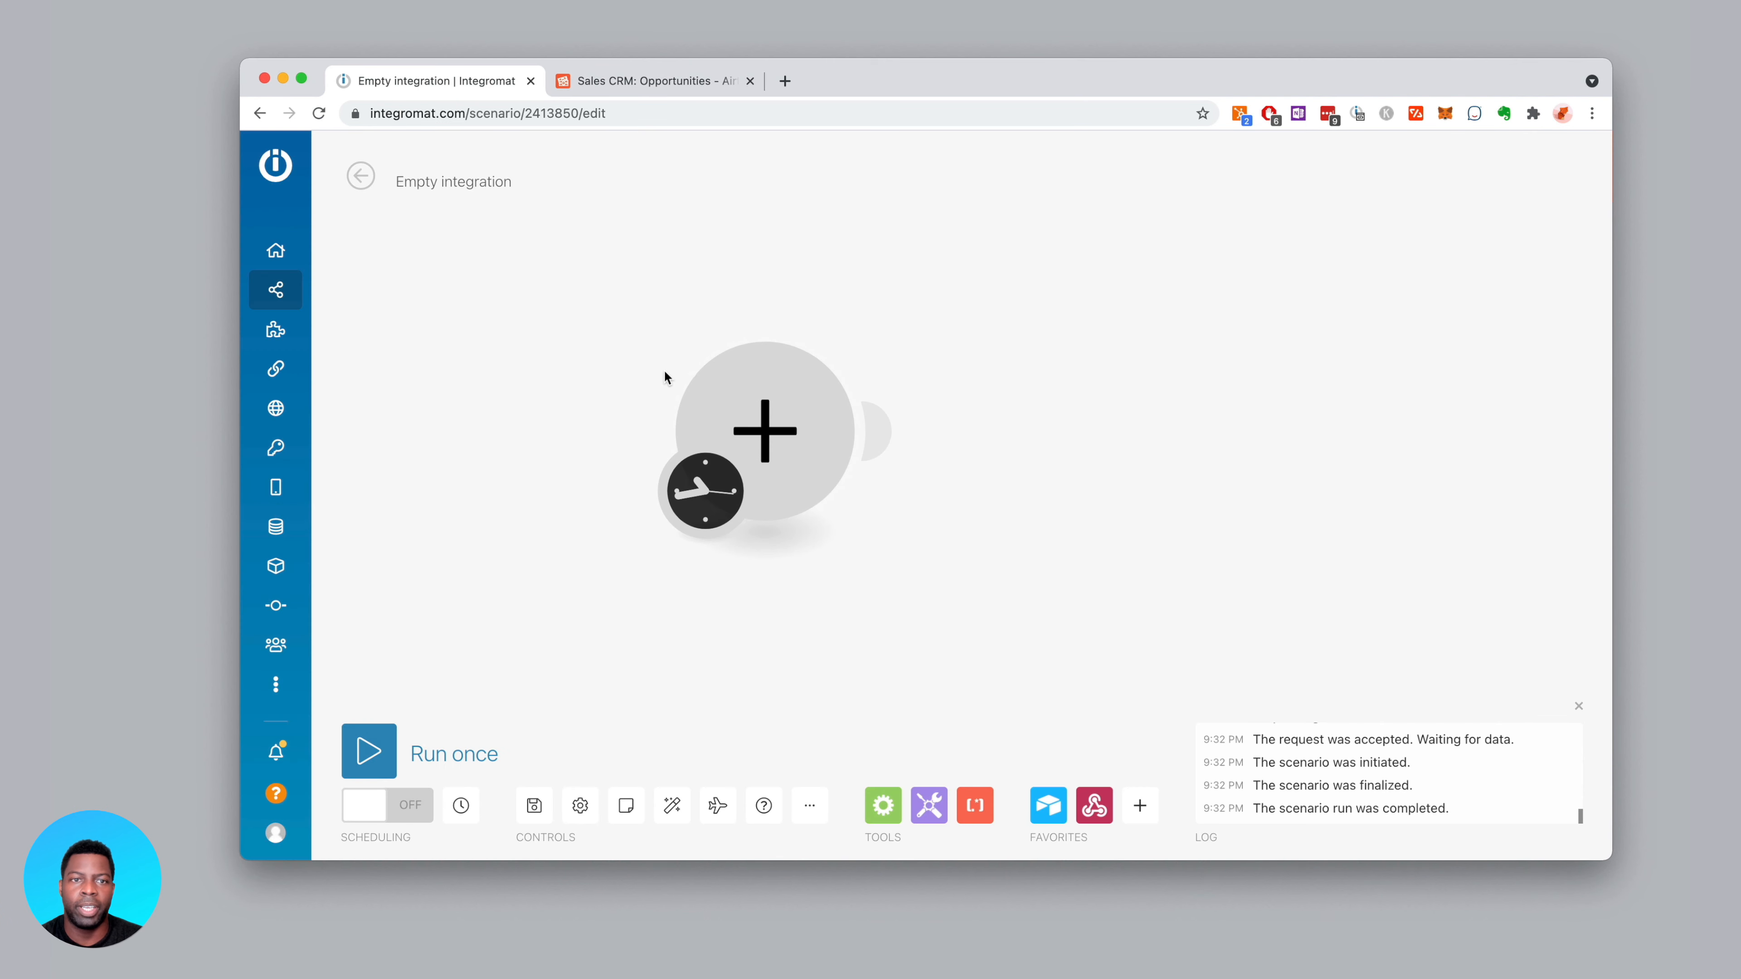
left_click_drag(799, 421, 819, 460)
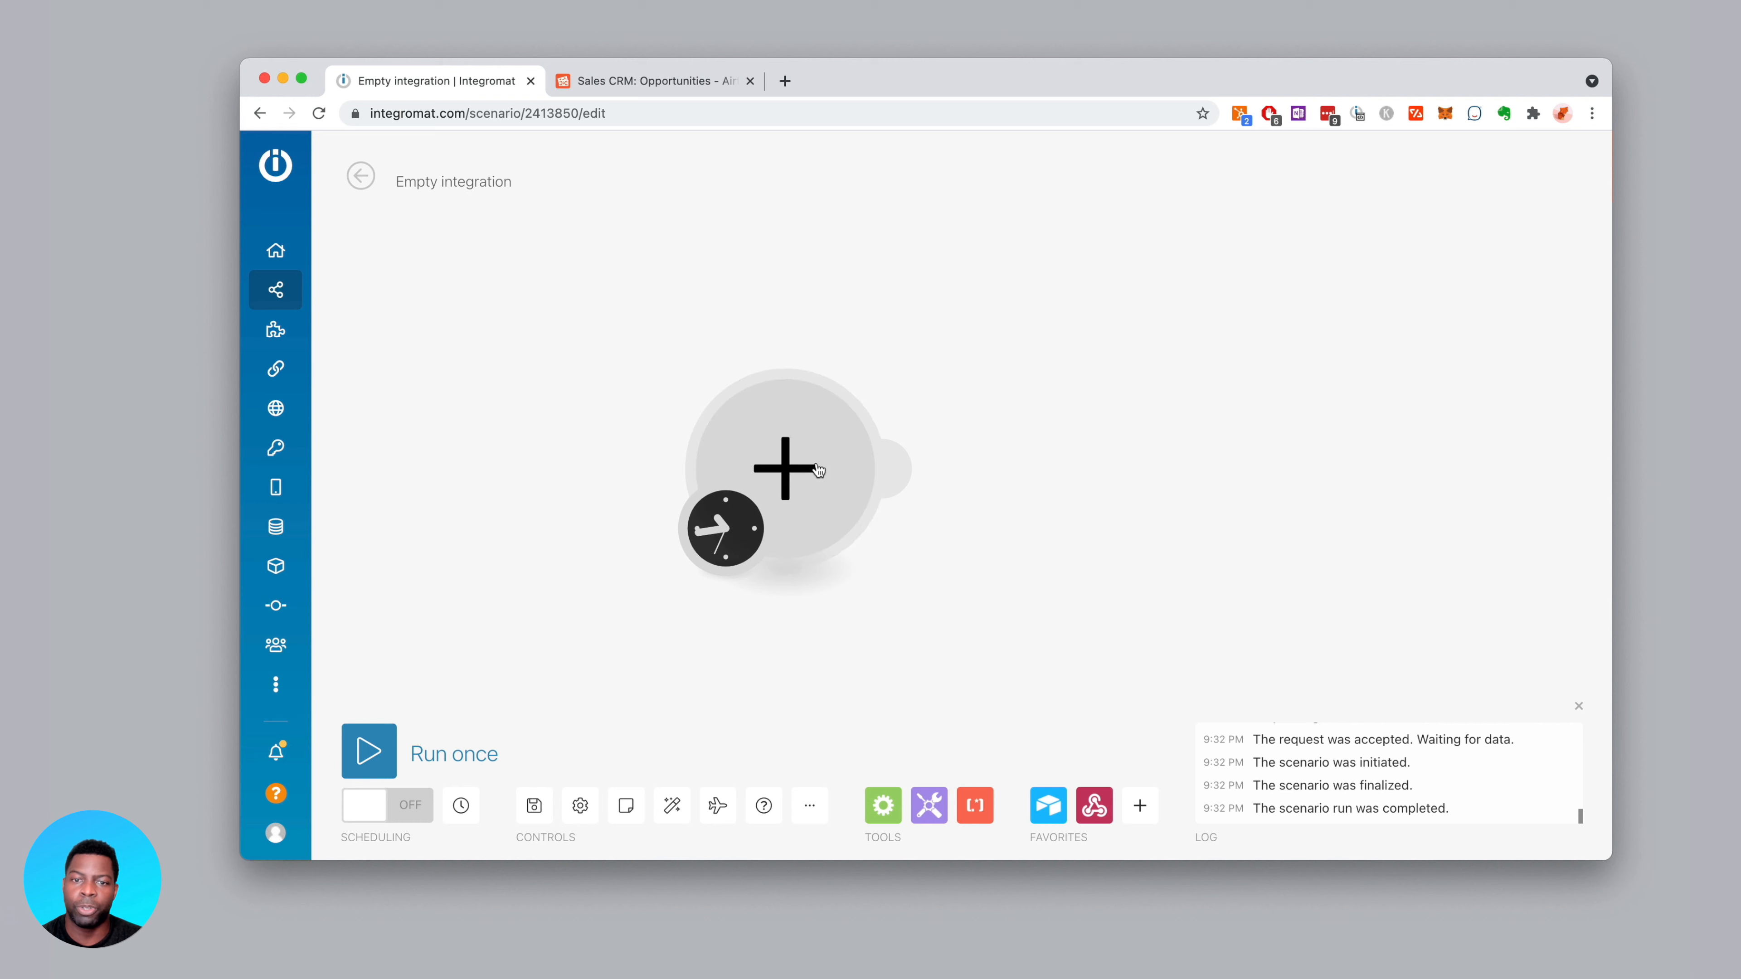
left_click(808, 452)
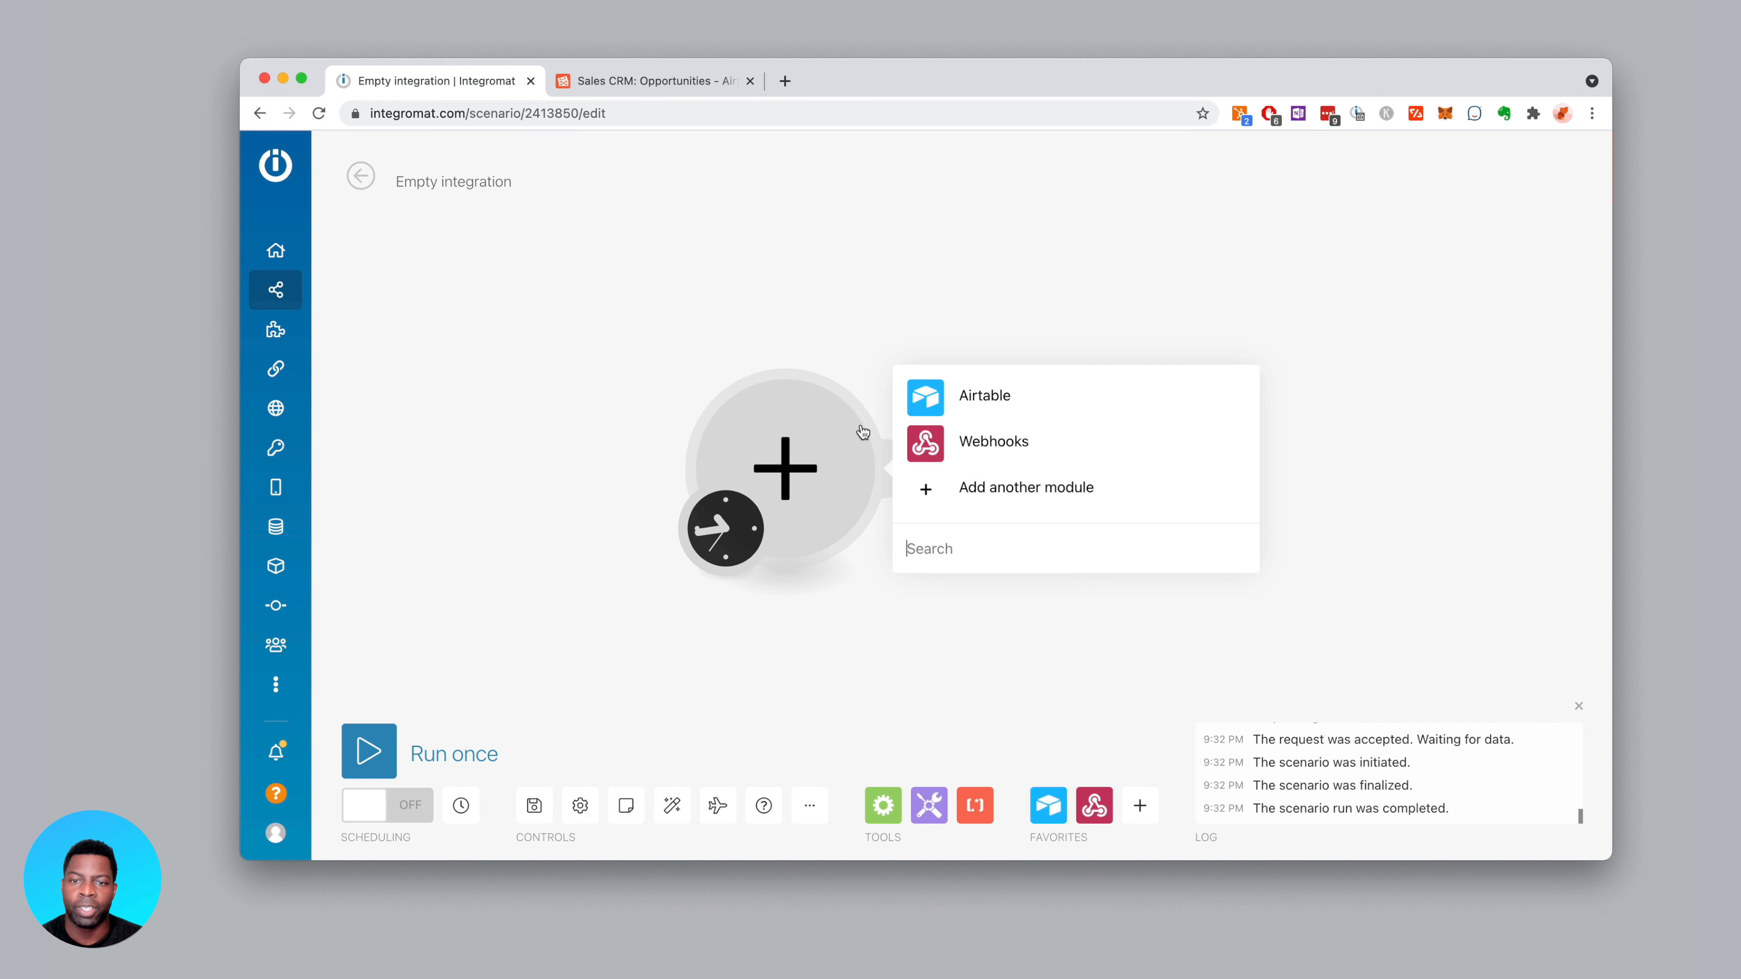
left_click(895, 392)
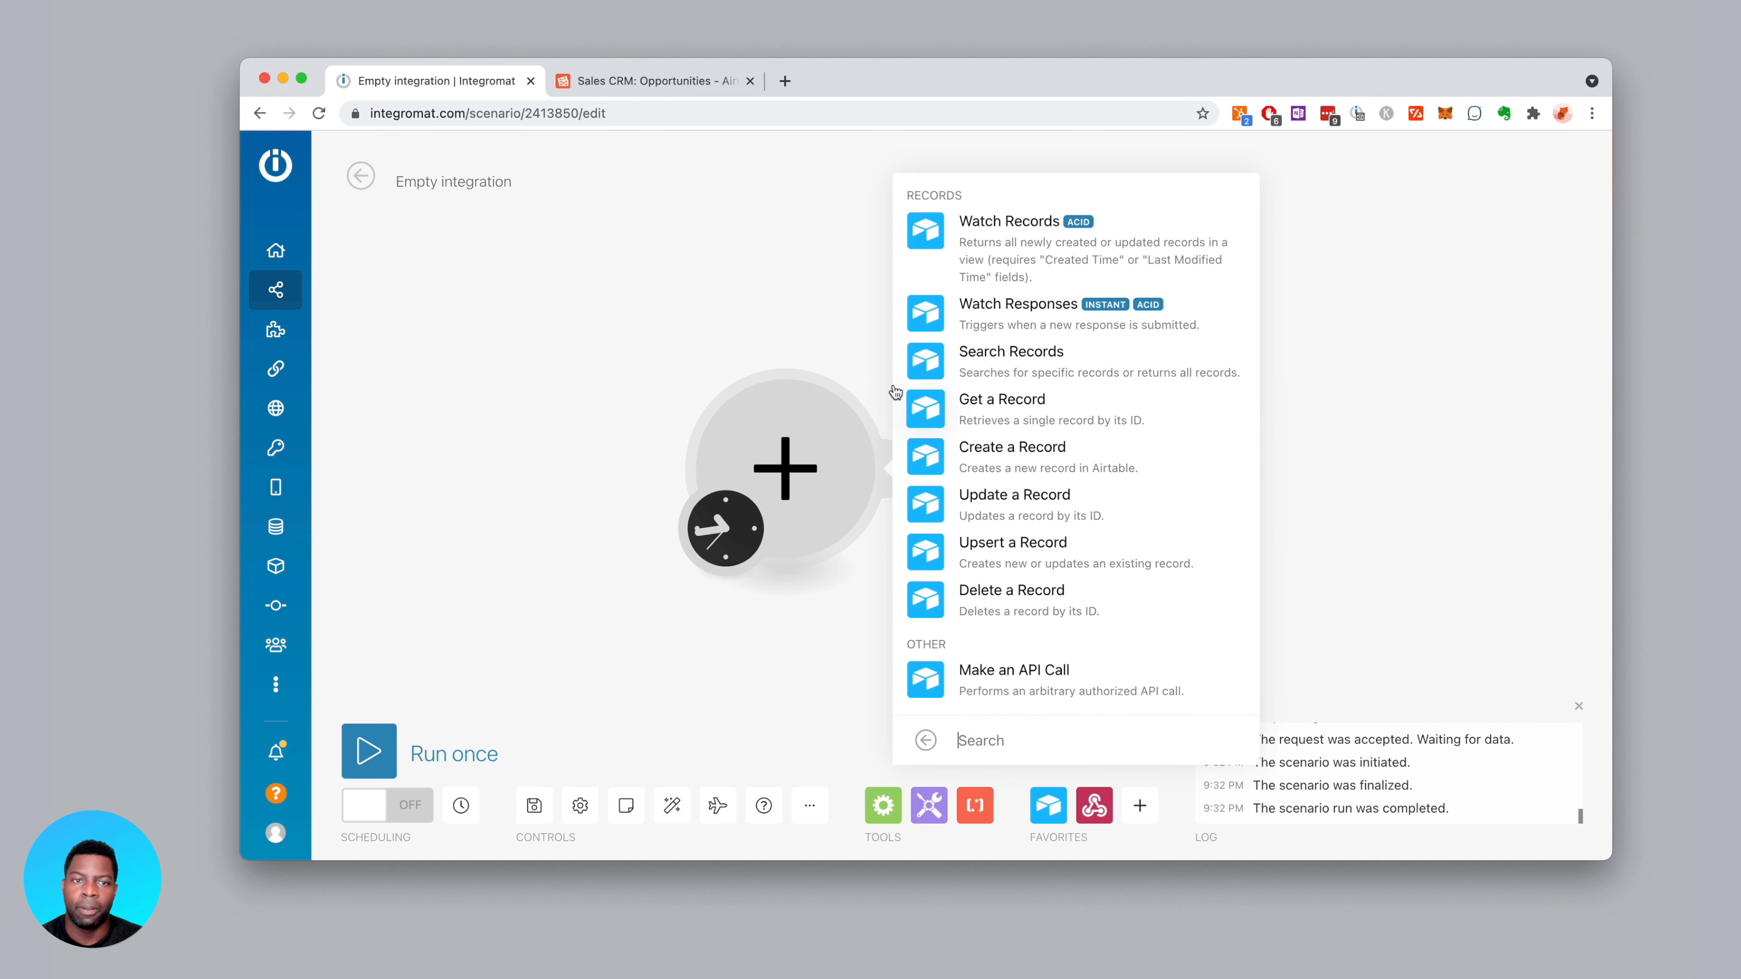
left_click(926, 233)
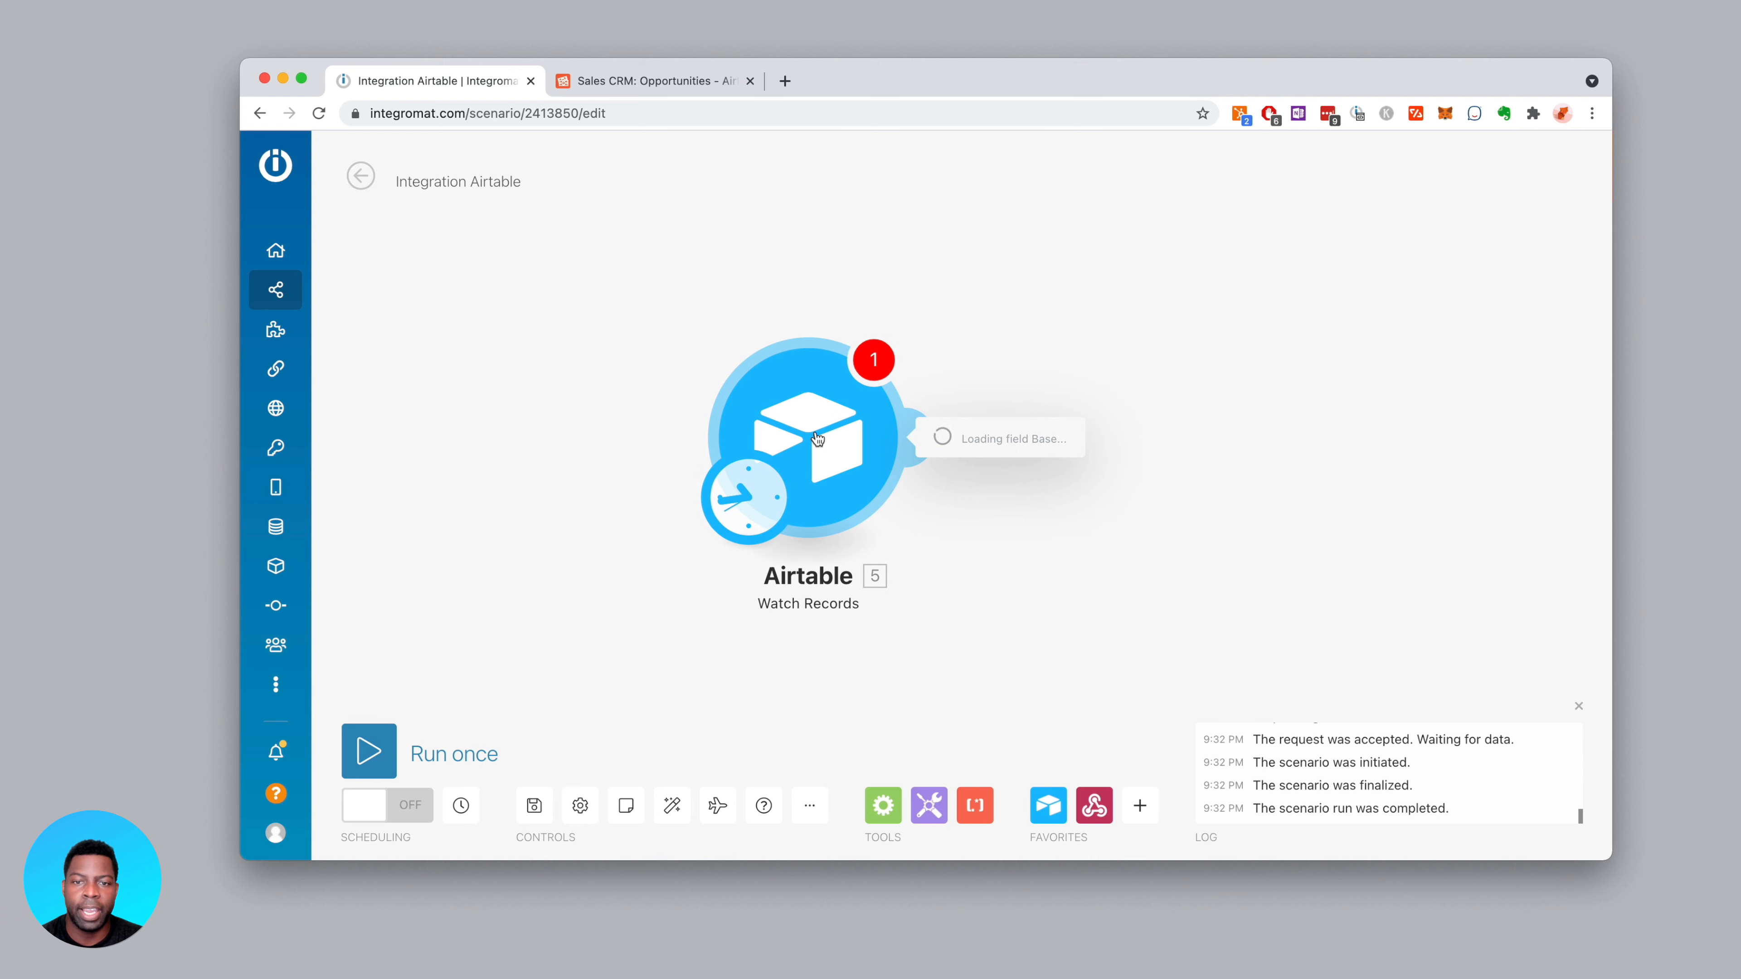
Accept the scenario's run schedule, then delete the Airtable module from the canvas
left_click(776, 503)
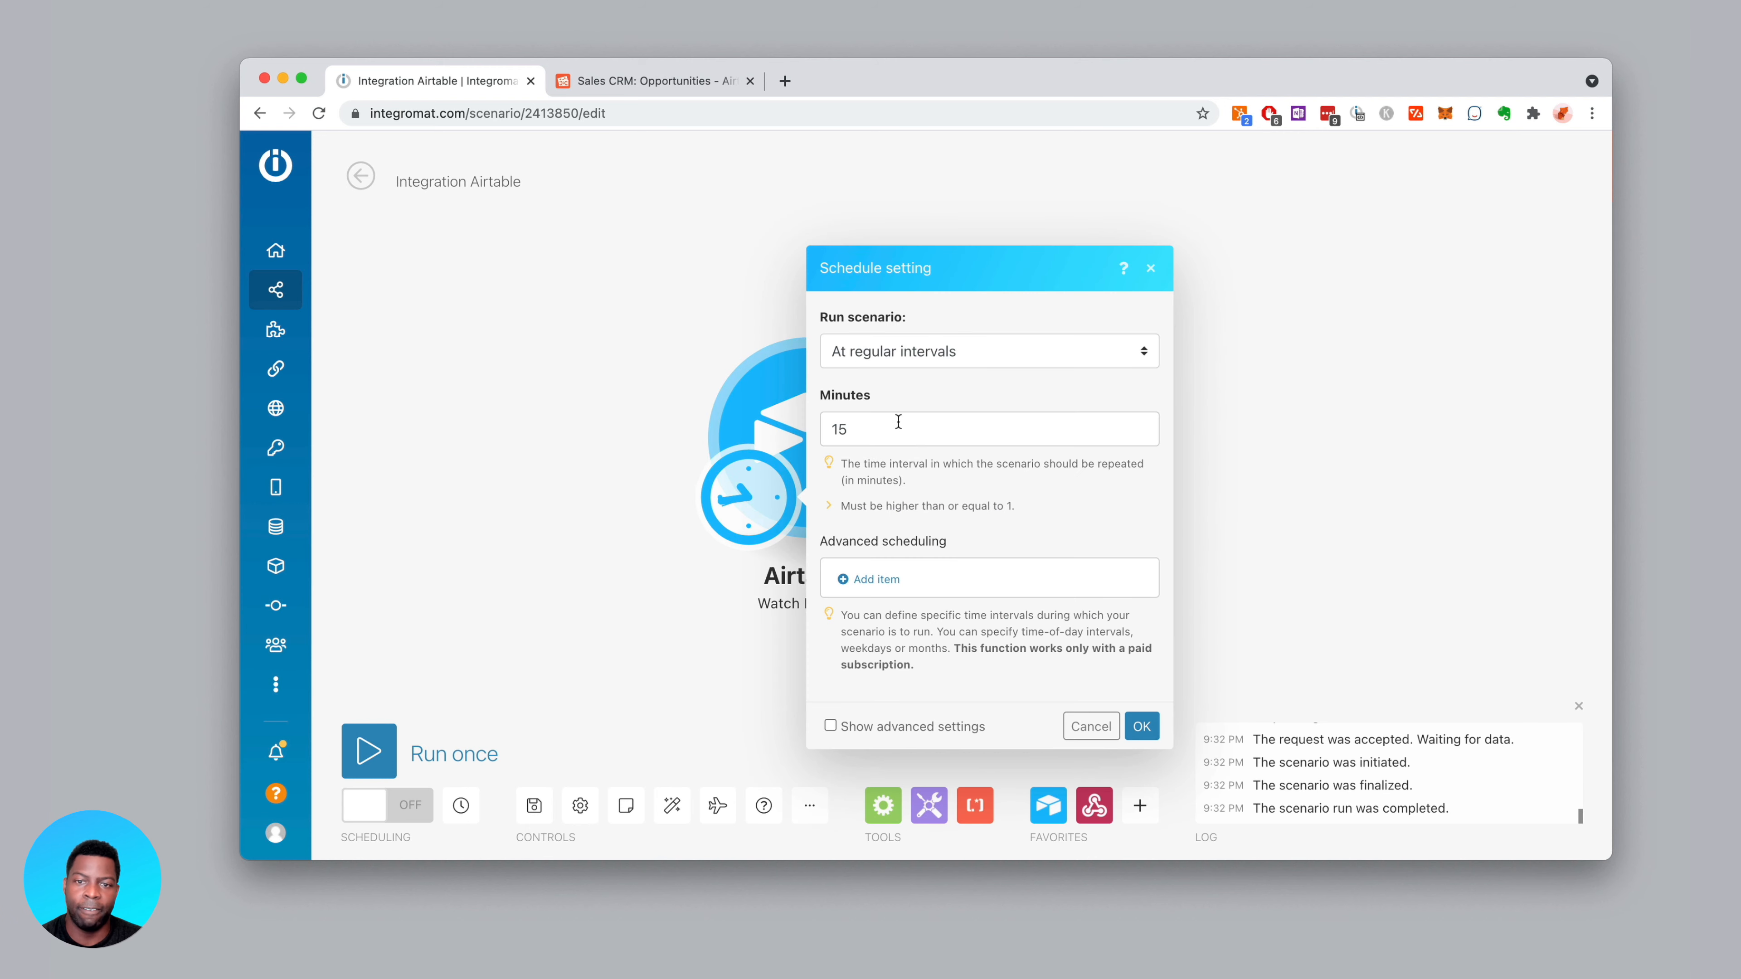
left_click(654, 396)
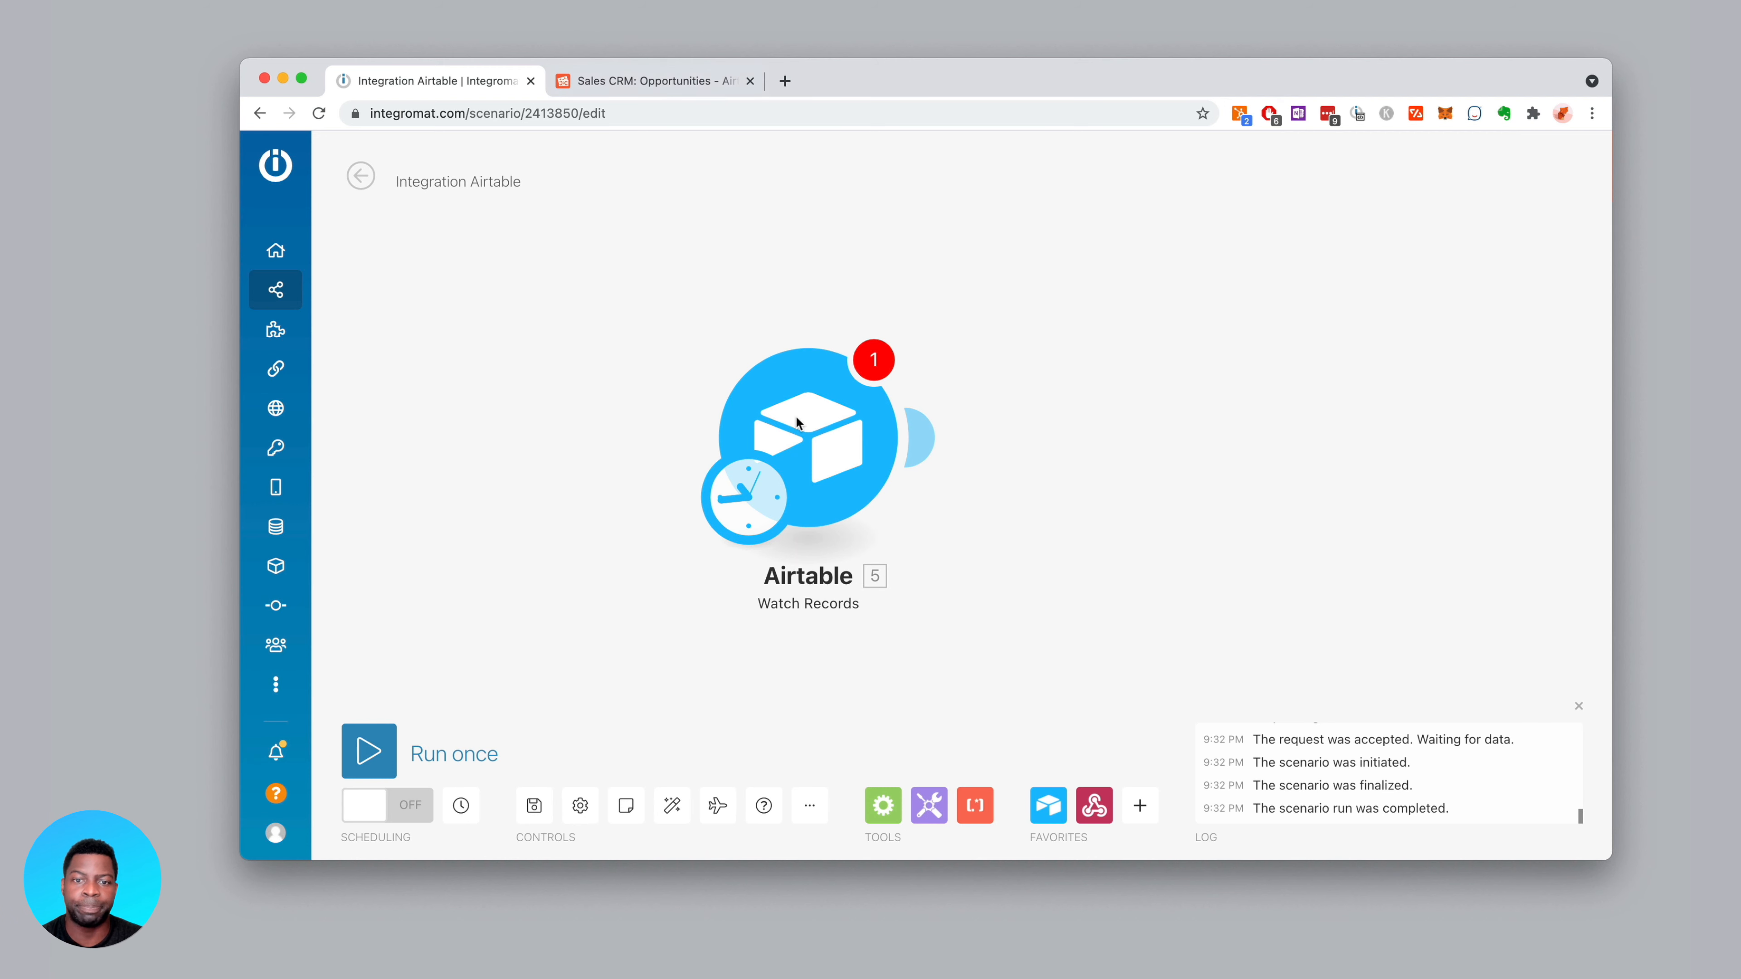
right_click(844, 441)
left_click(925, 661)
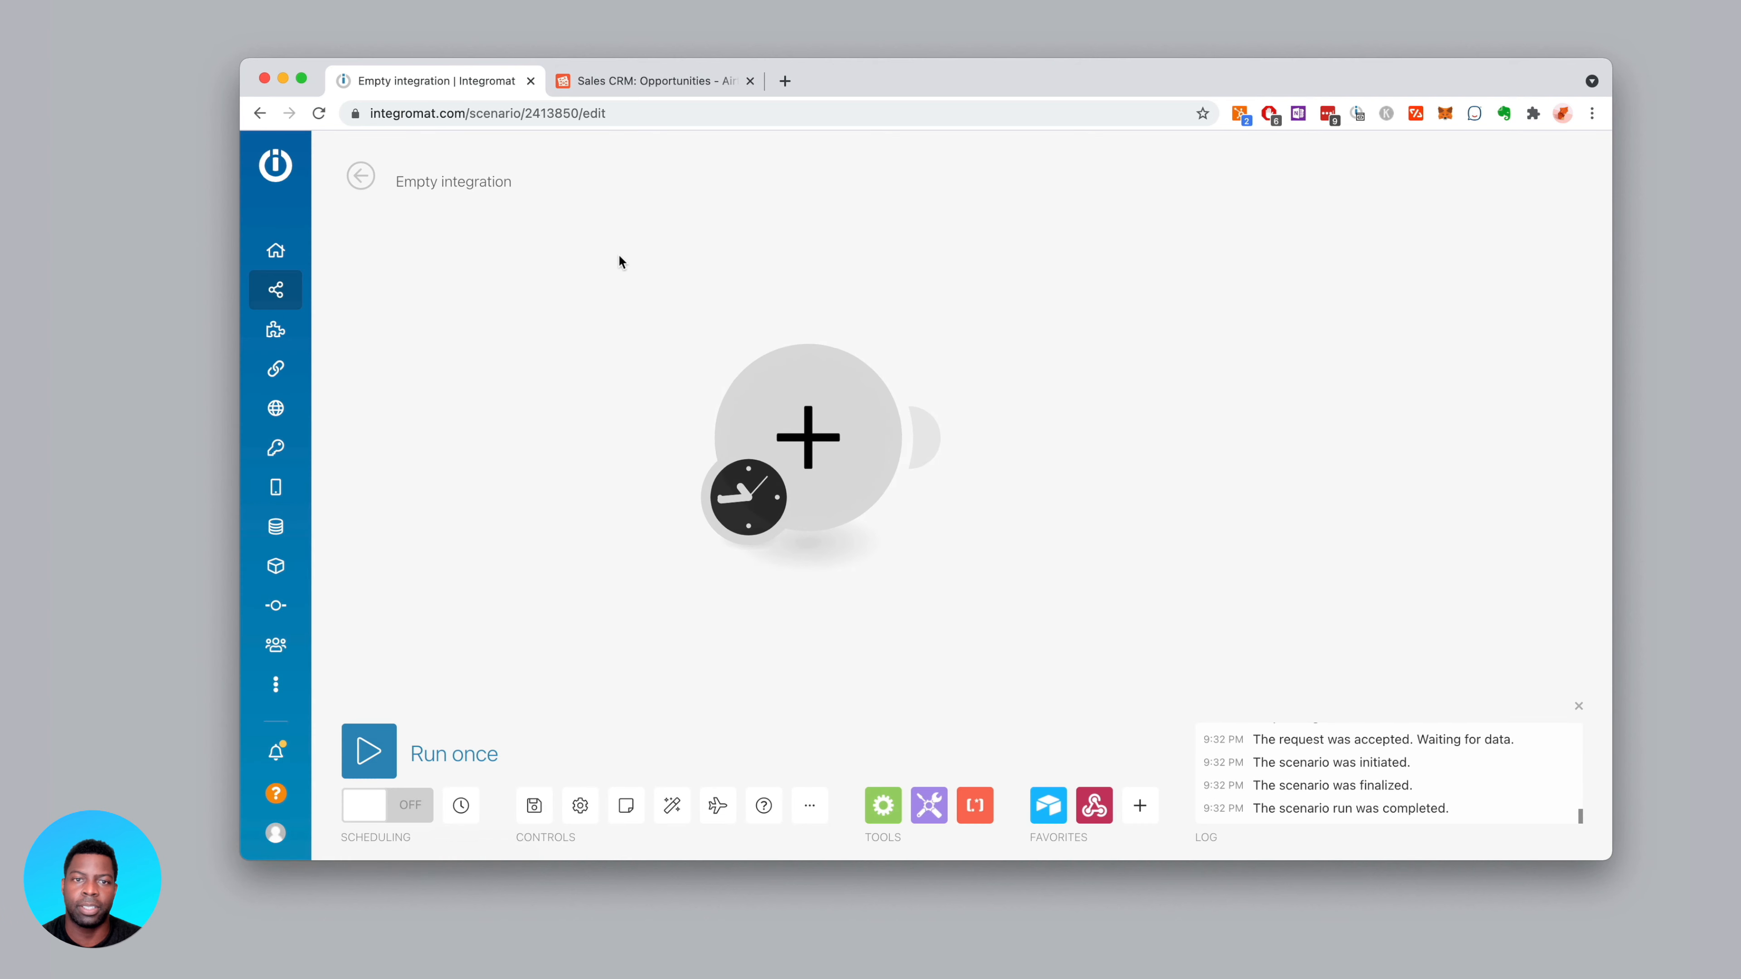
Create a new Opportunities grid view named 'Automation - Closed Won Notification'
left_click(654, 81)
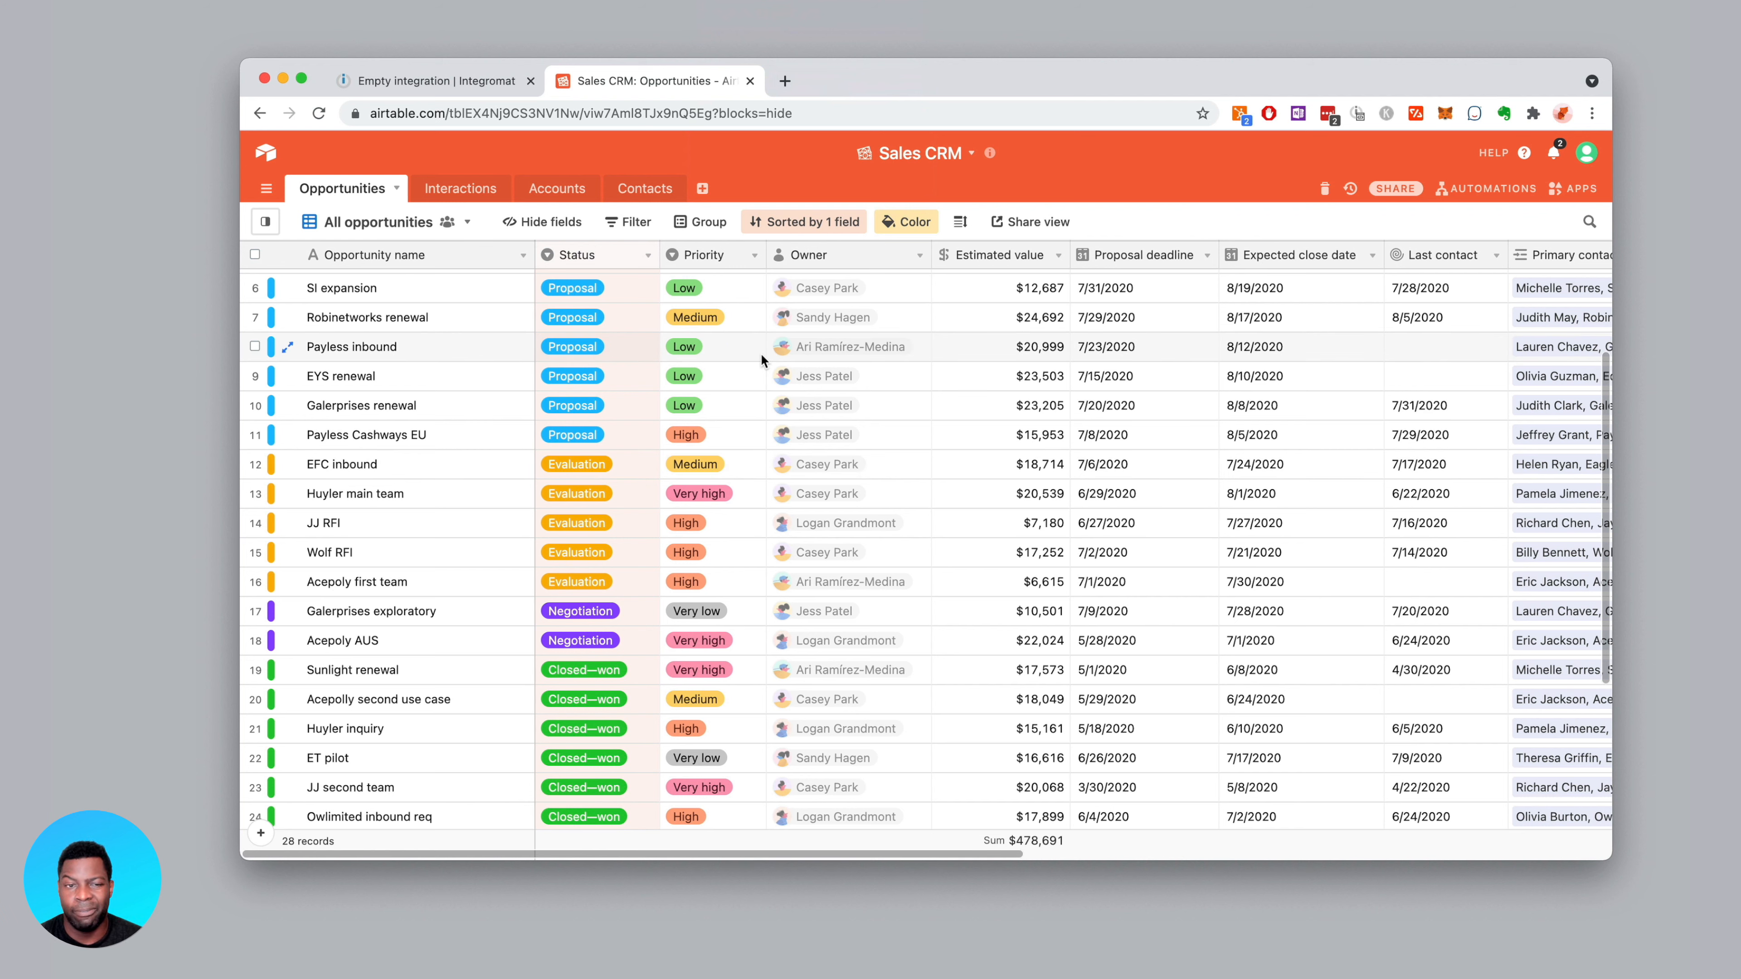
left_click(350, 222)
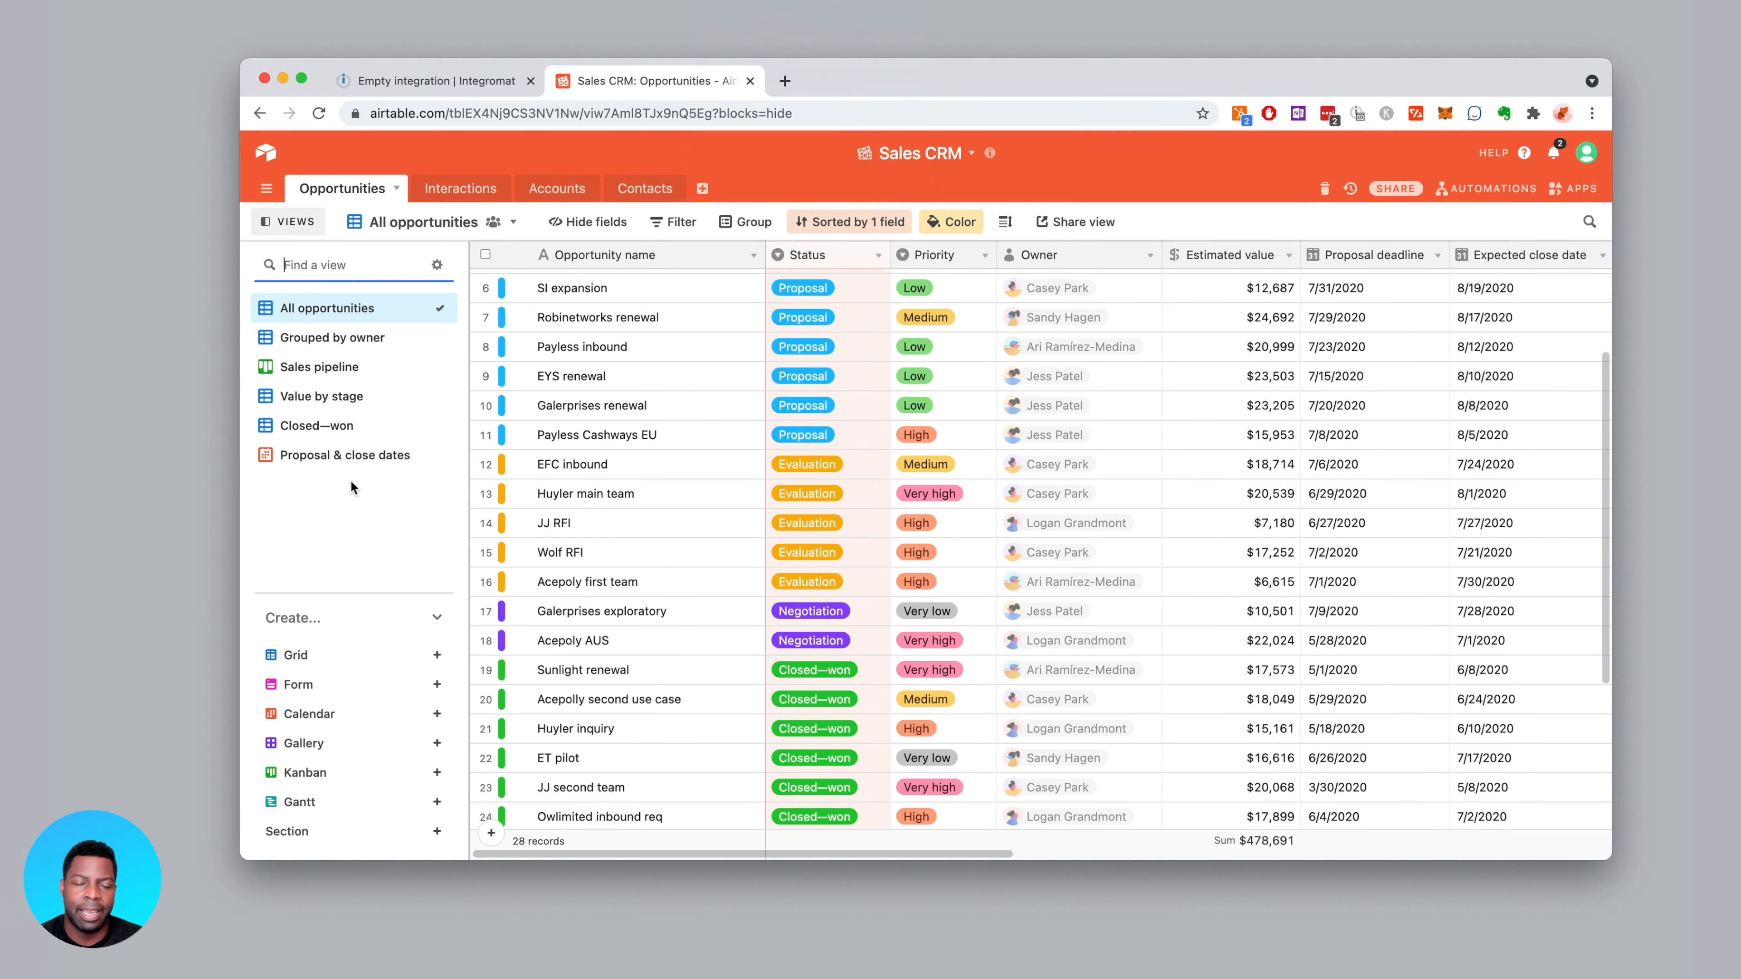
left_click(436, 655)
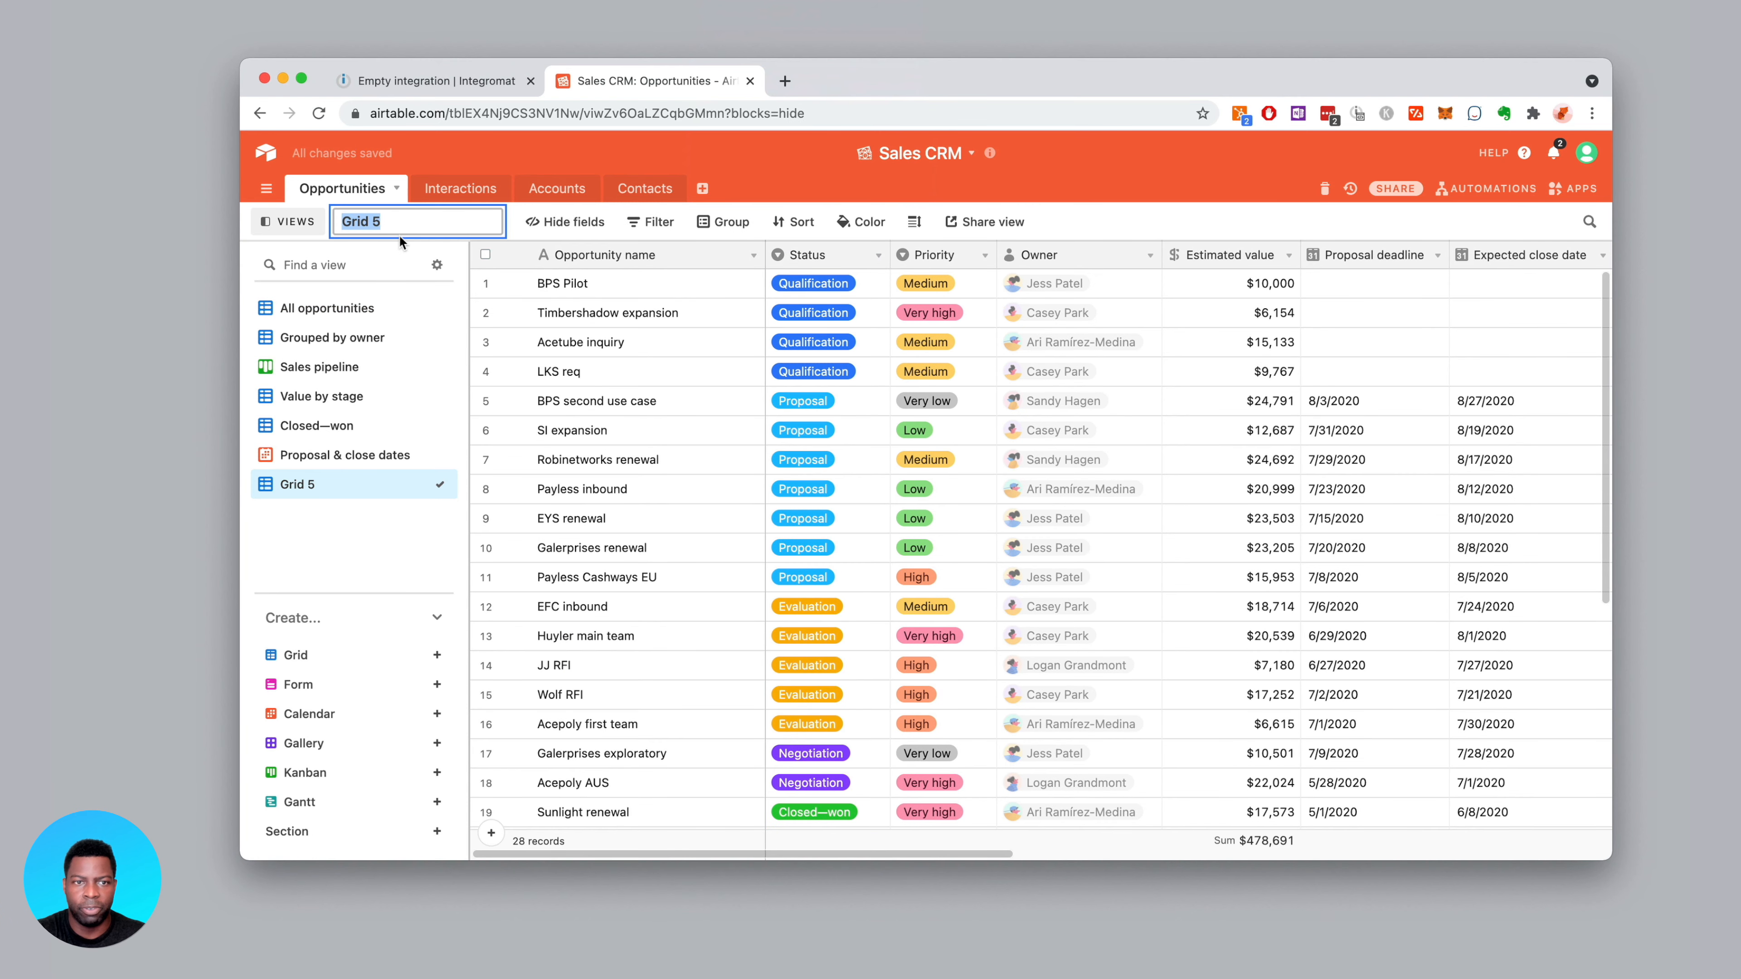
type("Auto")
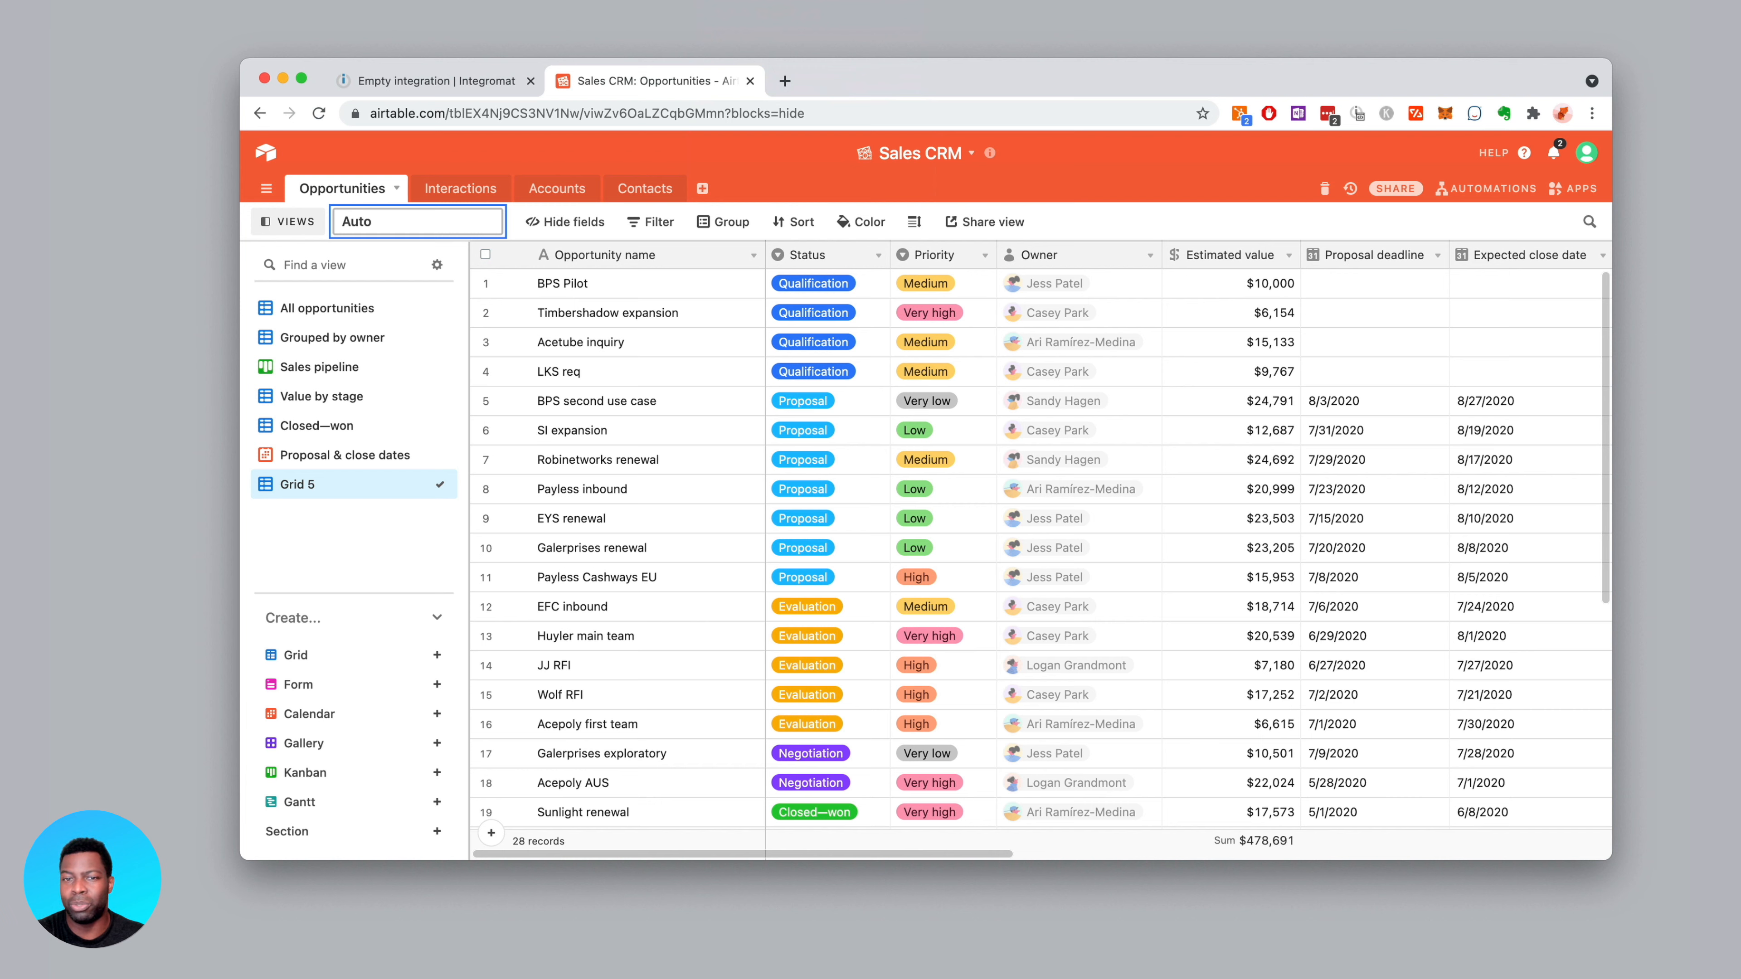
type("mation - Closed")
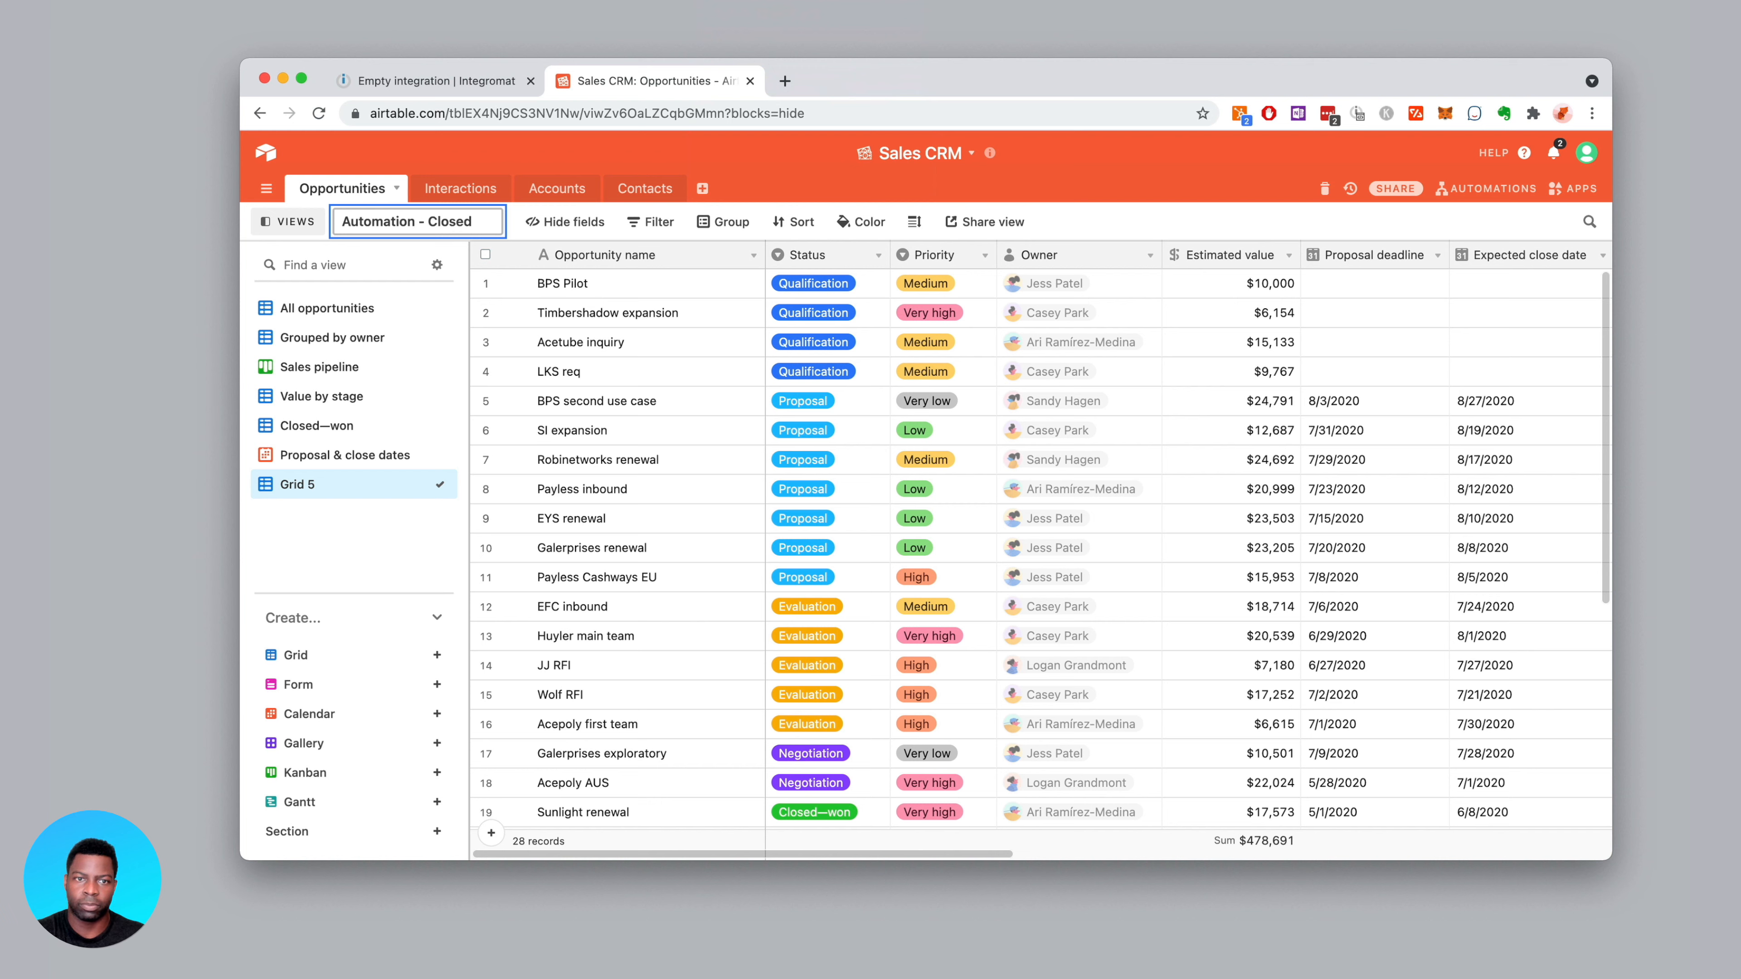
type(" Won Notificatgion")
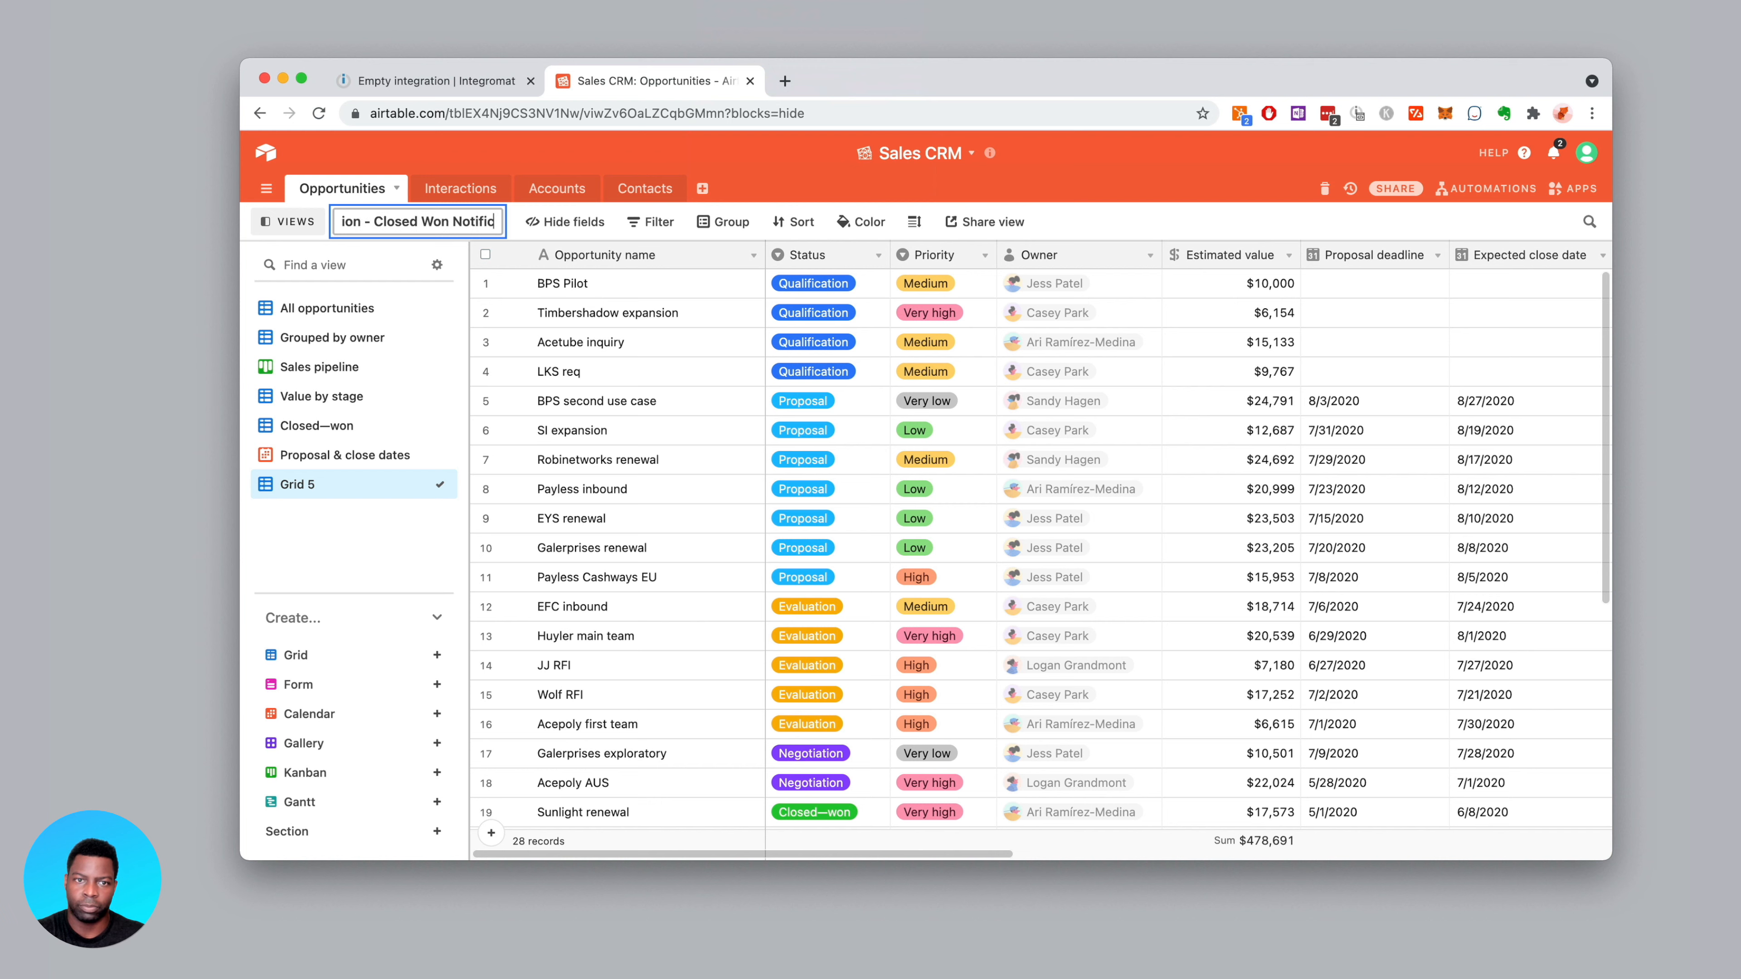
key("BackSpace")
key("BackSpace")
key("BackSpace")
key("BackSpace")
type("ion")
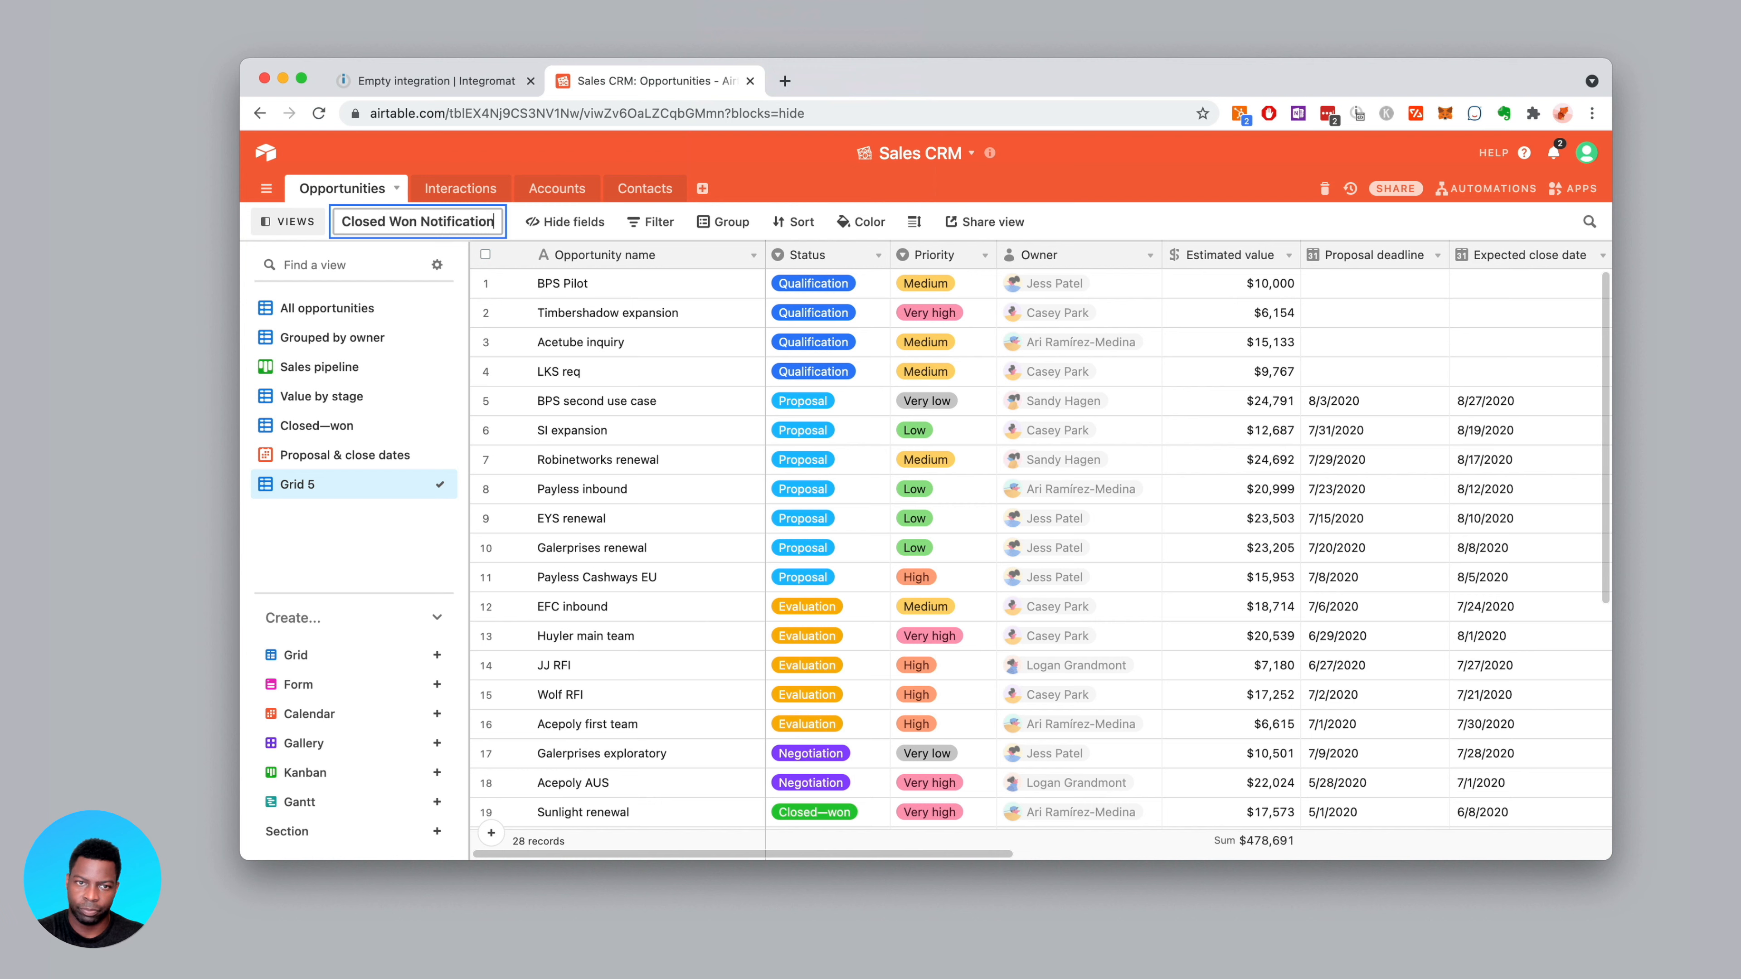
key("Return")
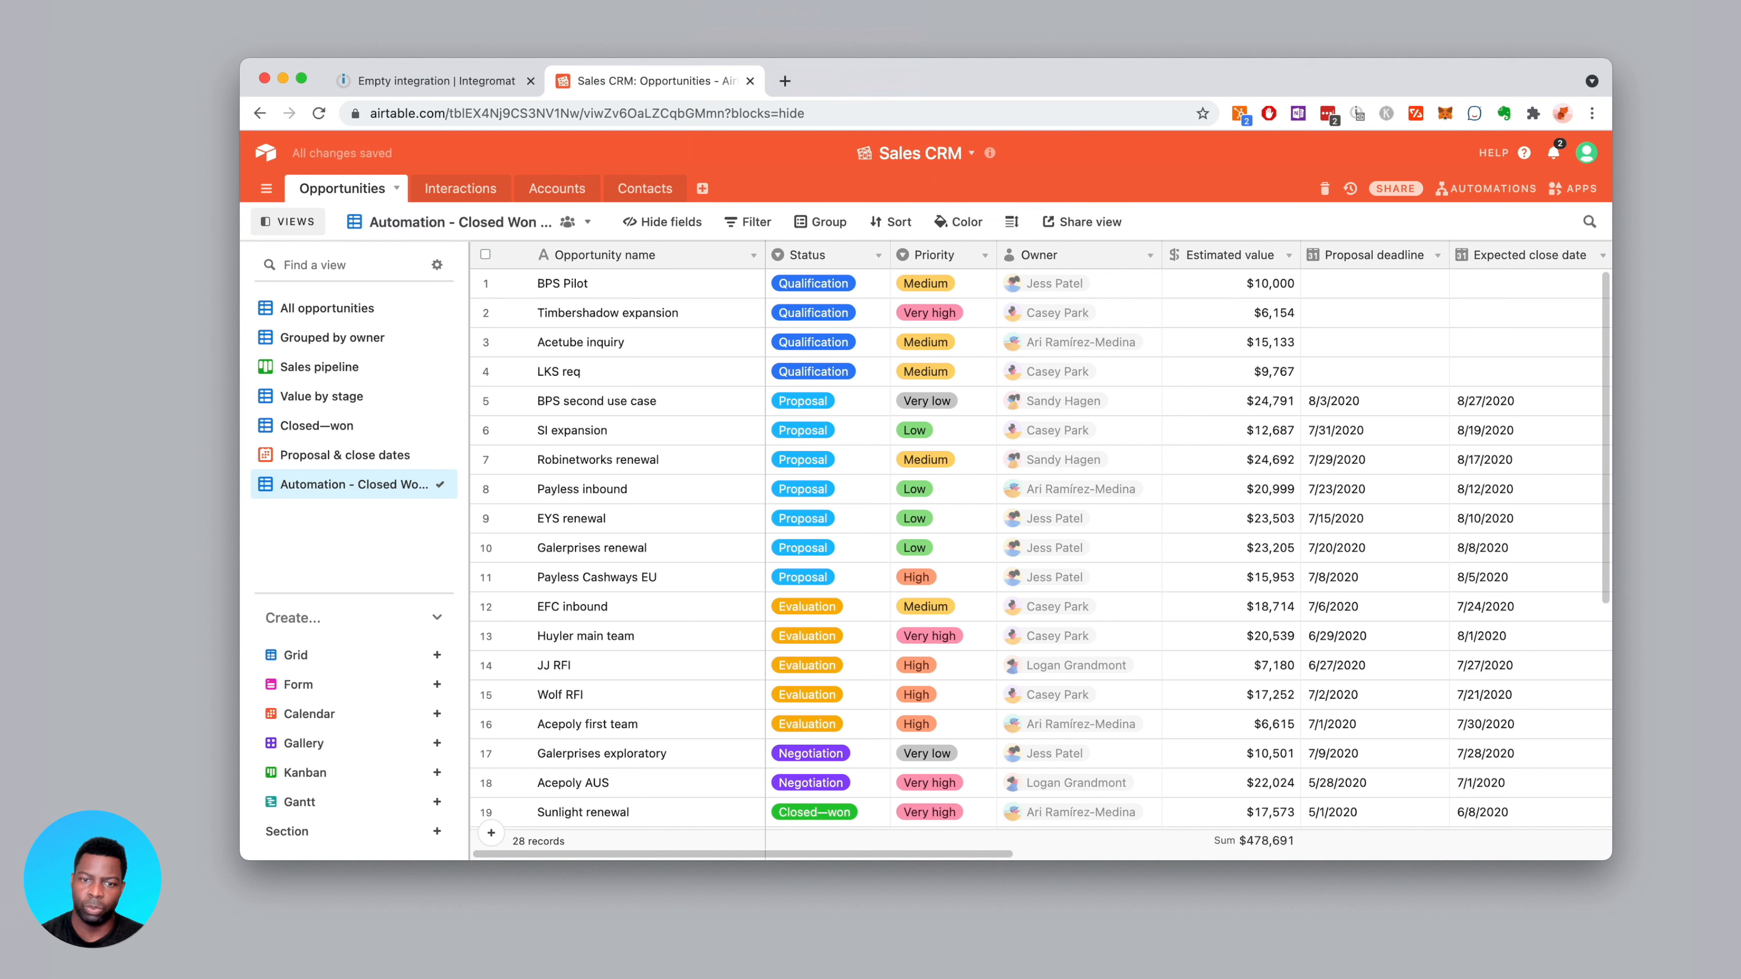
left_click_drag(472, 258, 519, 254)
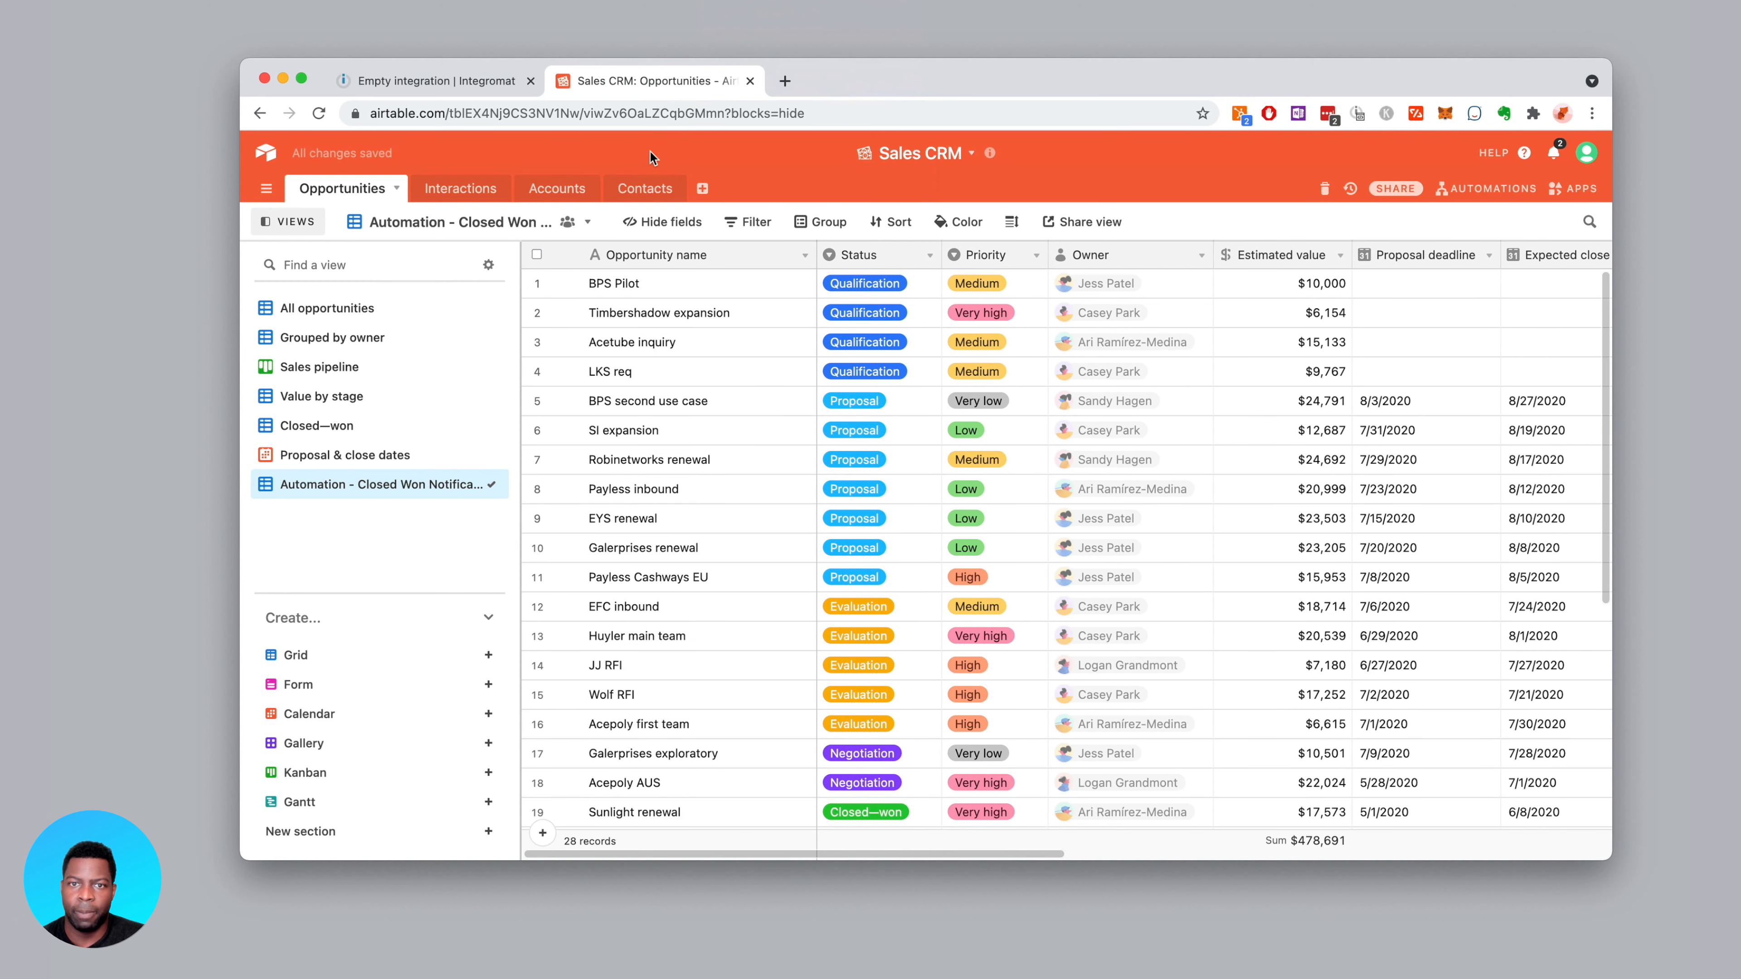
left_click(1480, 189)
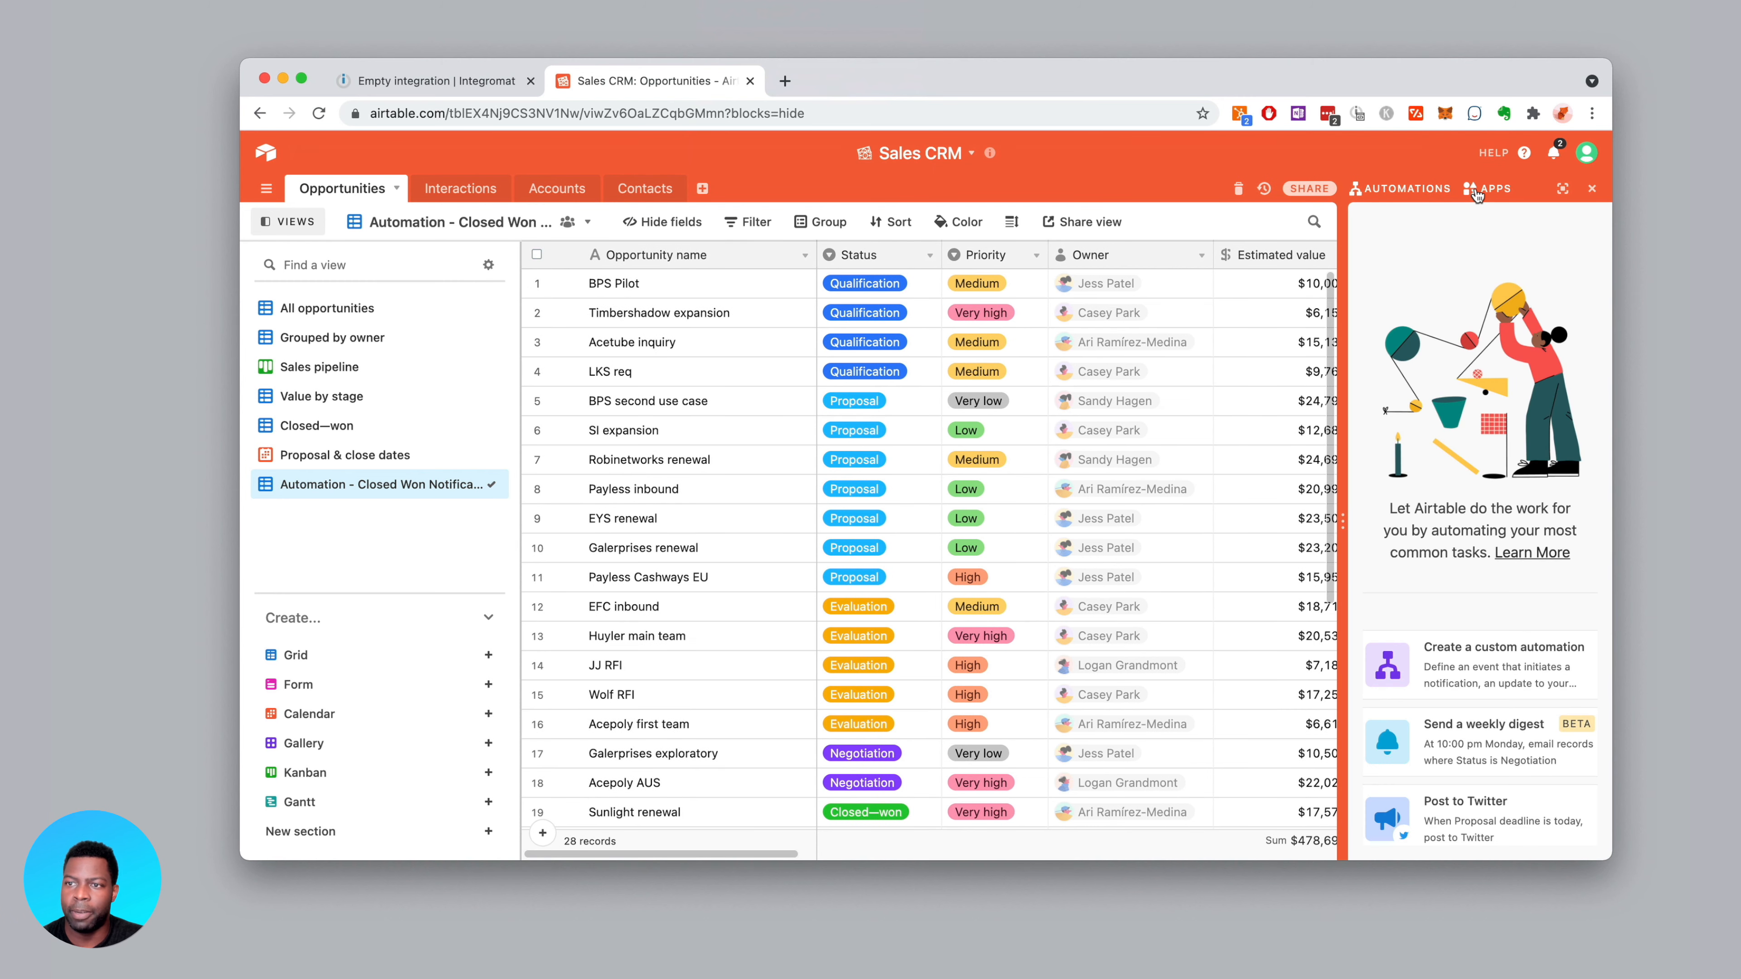
left_click(1460, 665)
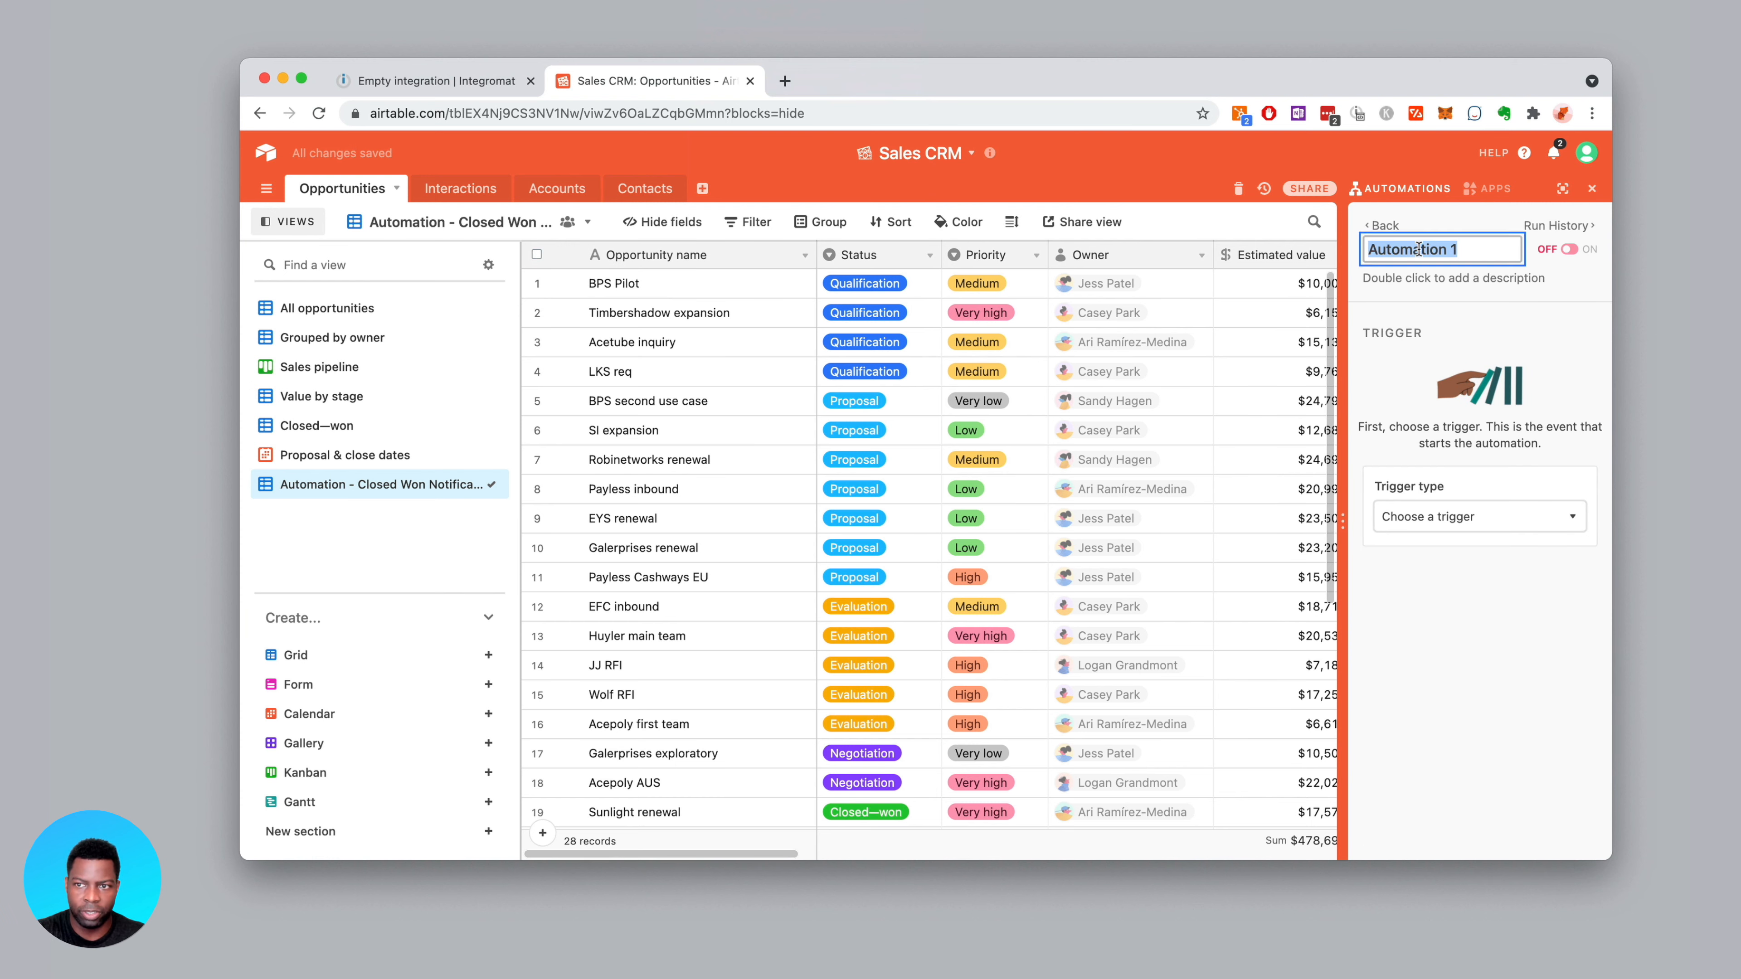
type("Col")
type("sed")
type(" Won N")
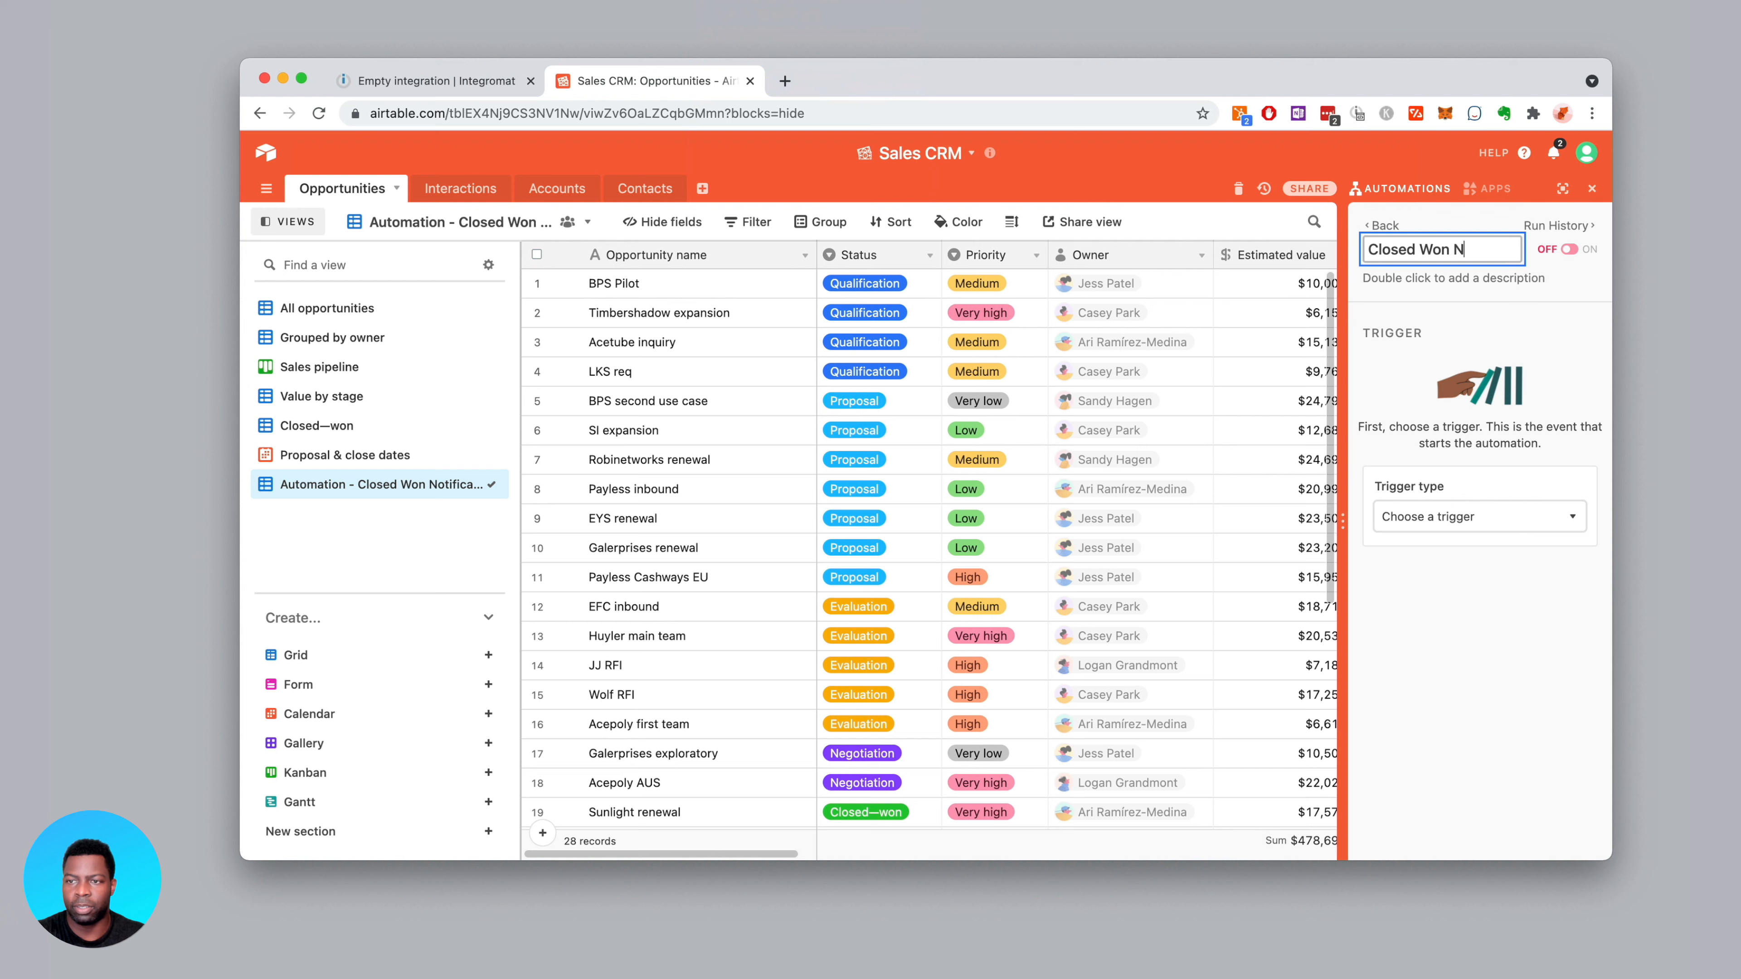
key("BackSpace")
key("BackSpace")
type("Webhook")
key("Return")
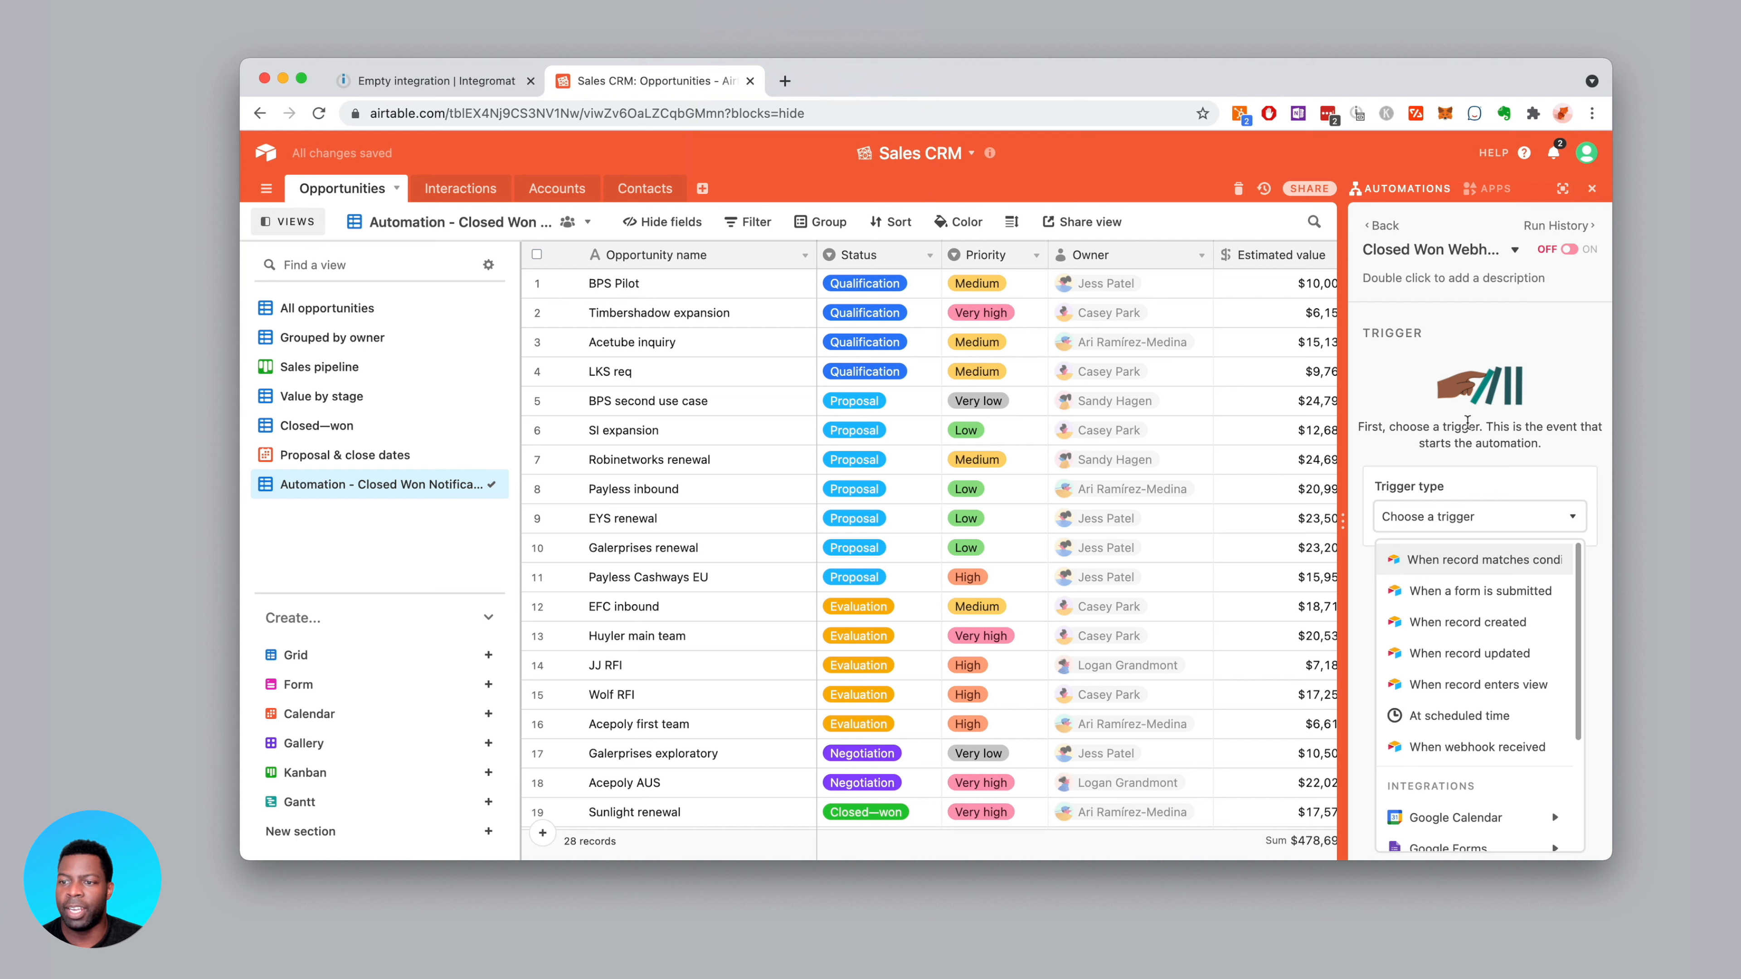
scroll(1428, 590, "down", 2)
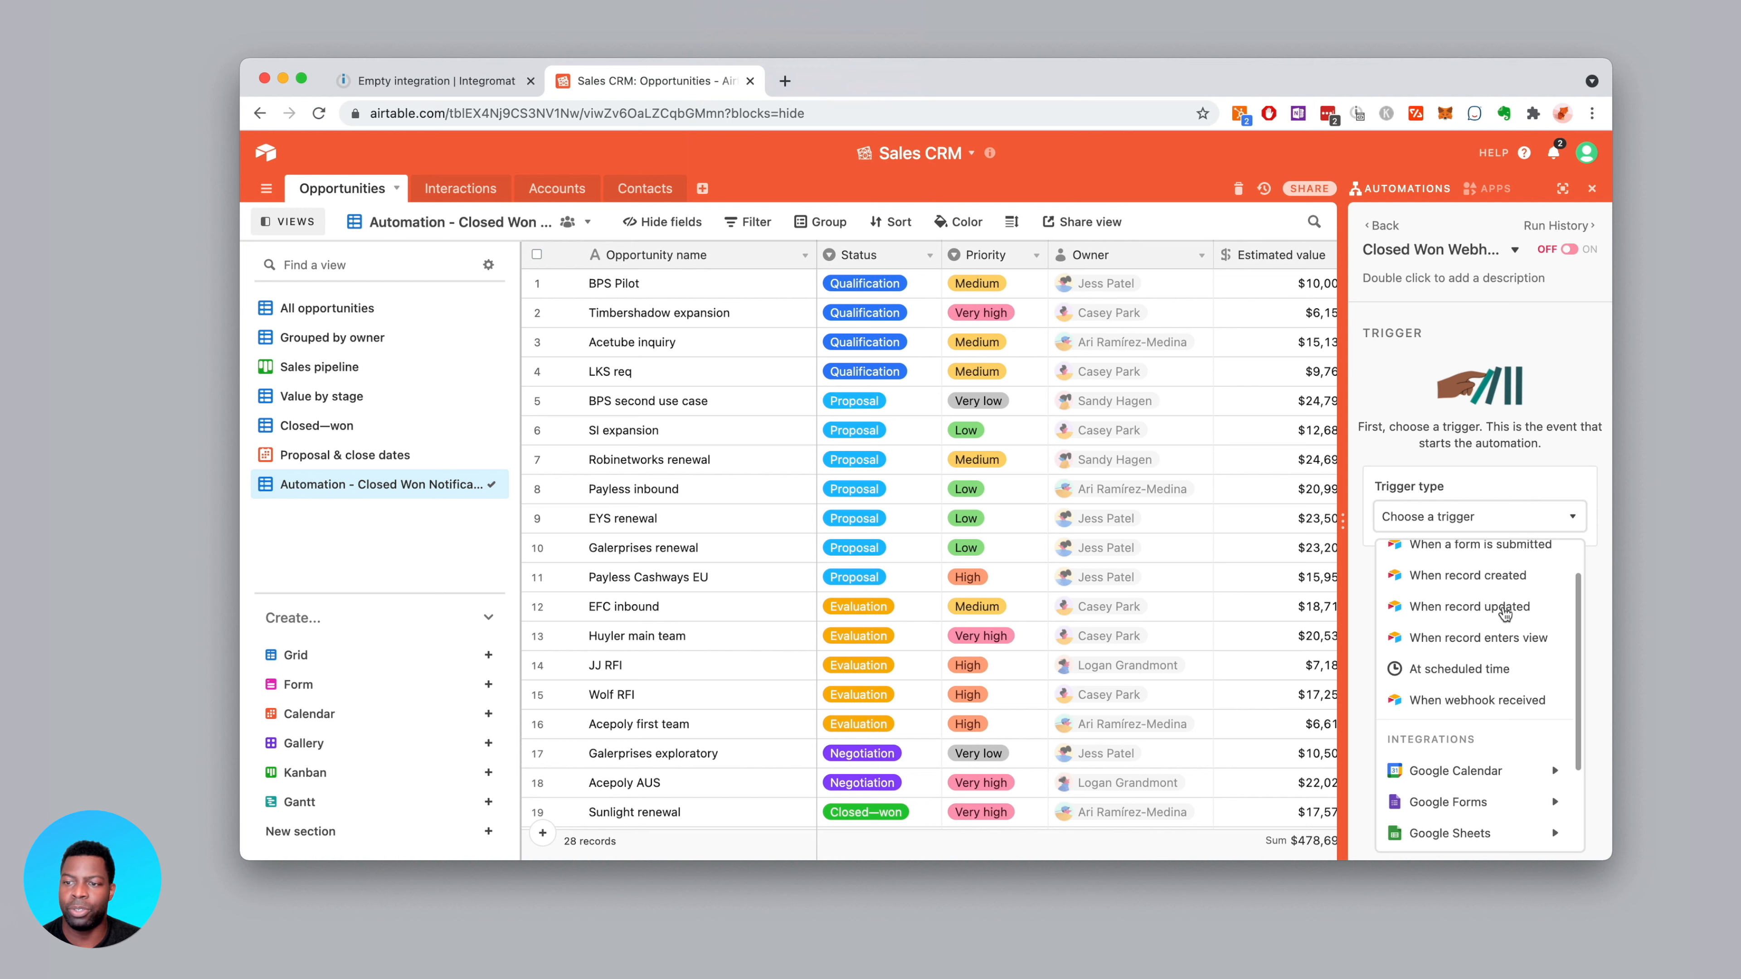
scroll(1501, 614, "down", 3)
scroll(1495, 617, "up", 3)
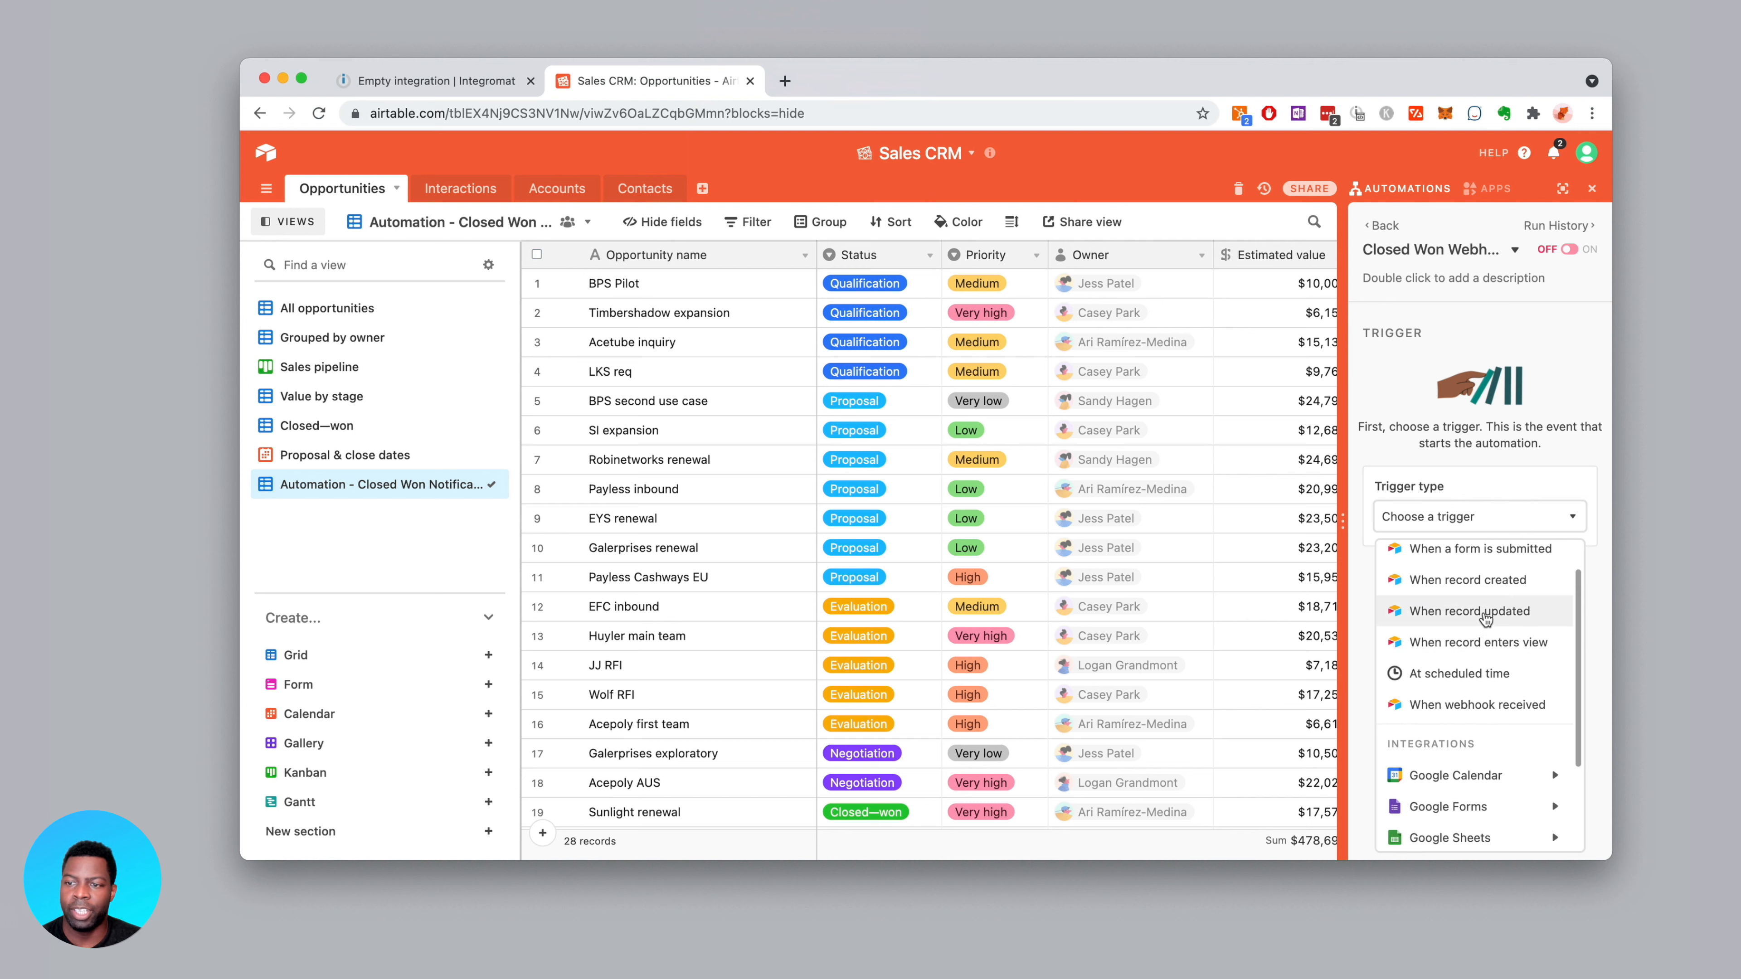
Set the trigger to 'When record updated' on the Opportunities table
left_click(1483, 612)
left_click(1489, 560)
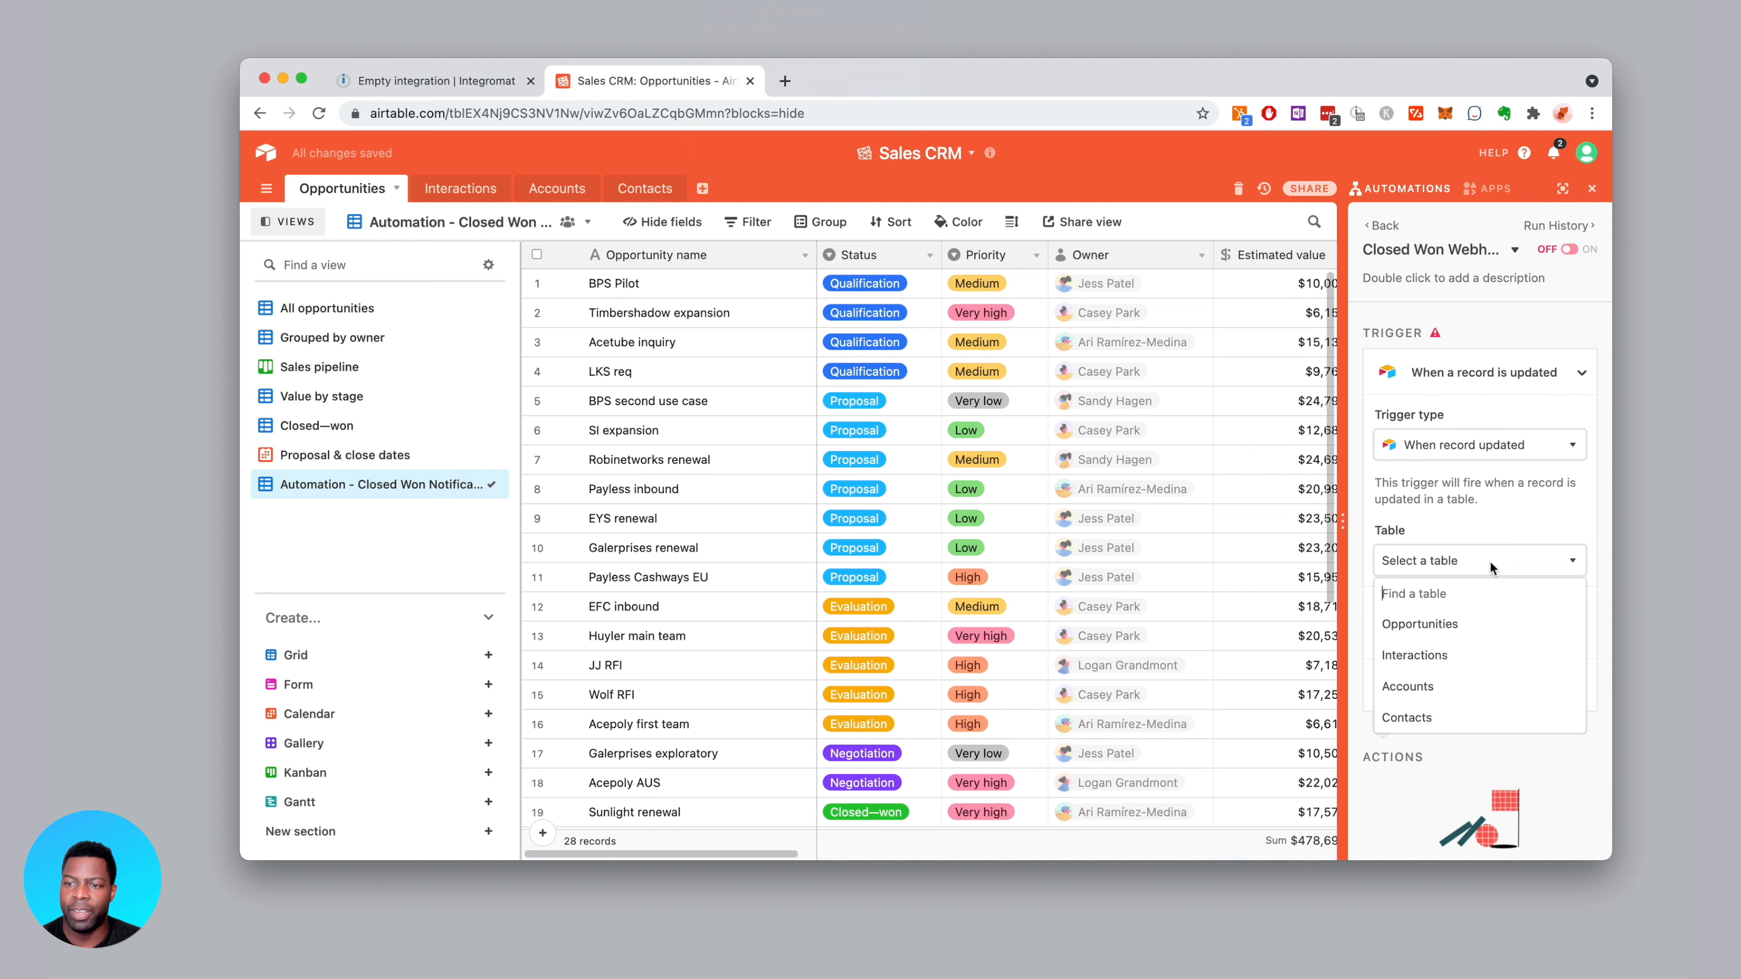
left_click(1449, 624)
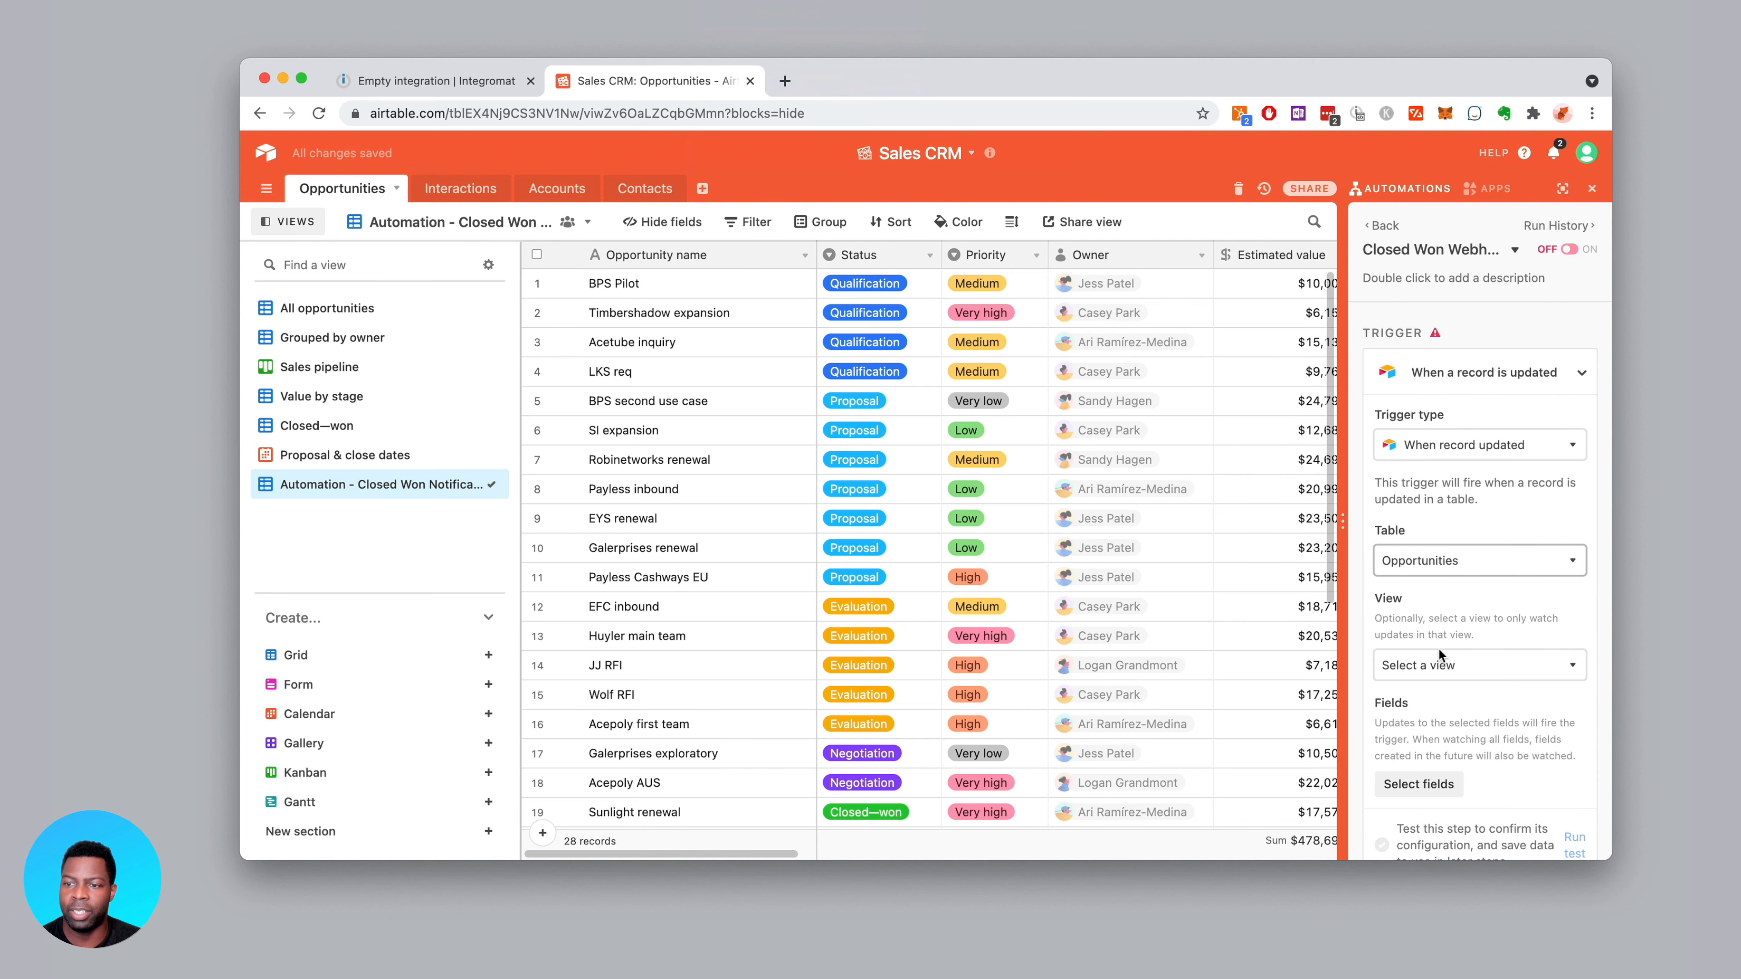
left_click(1442, 663)
left_click(1506, 707)
scroll(1455, 727, "down", 3)
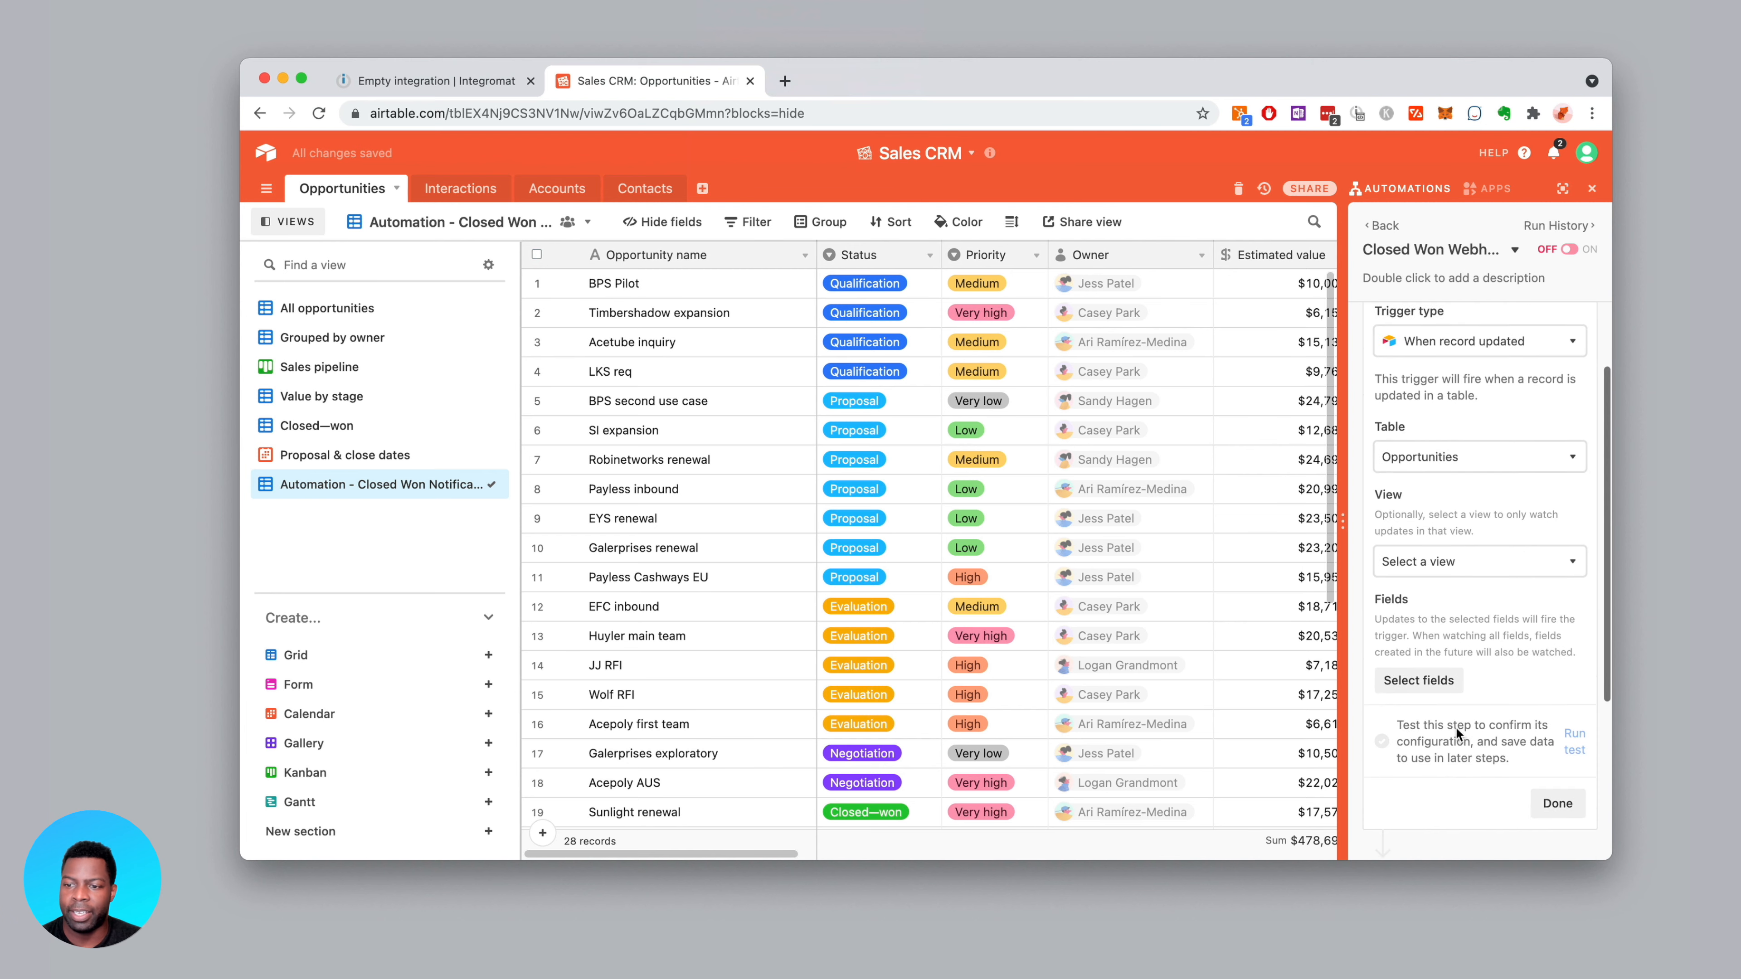
Limit the watched fields to Status only, then go back and reopen the automation
left_click(1436, 655)
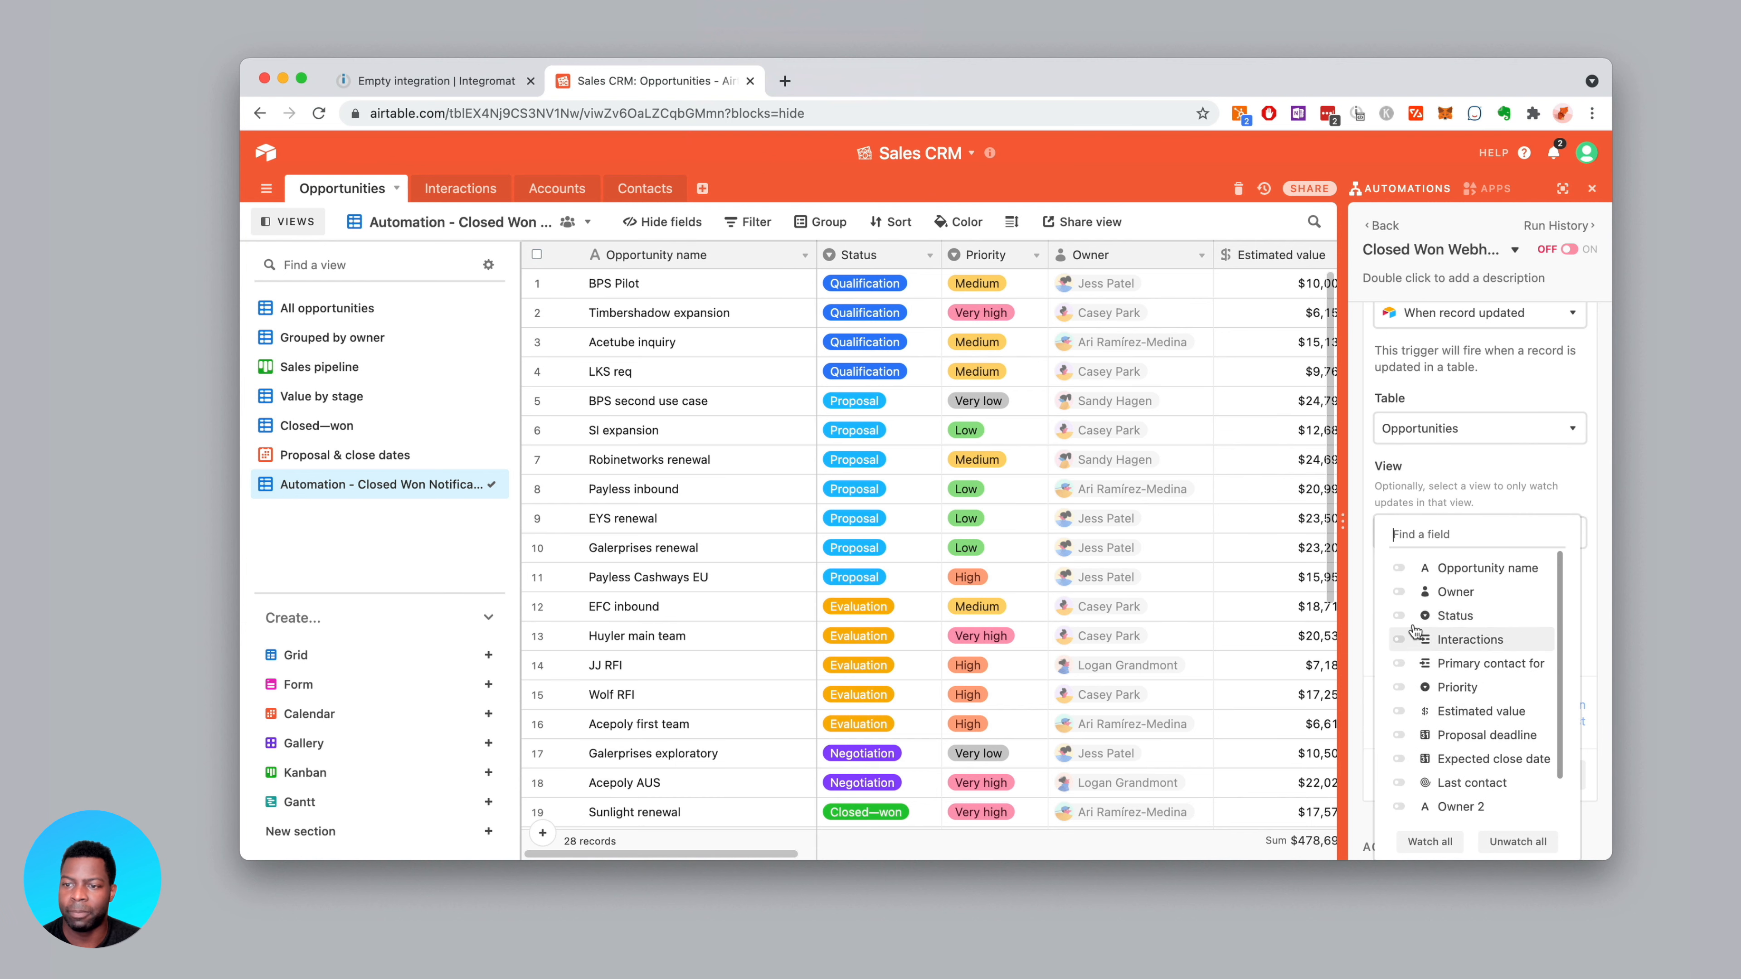
left_click(1402, 615)
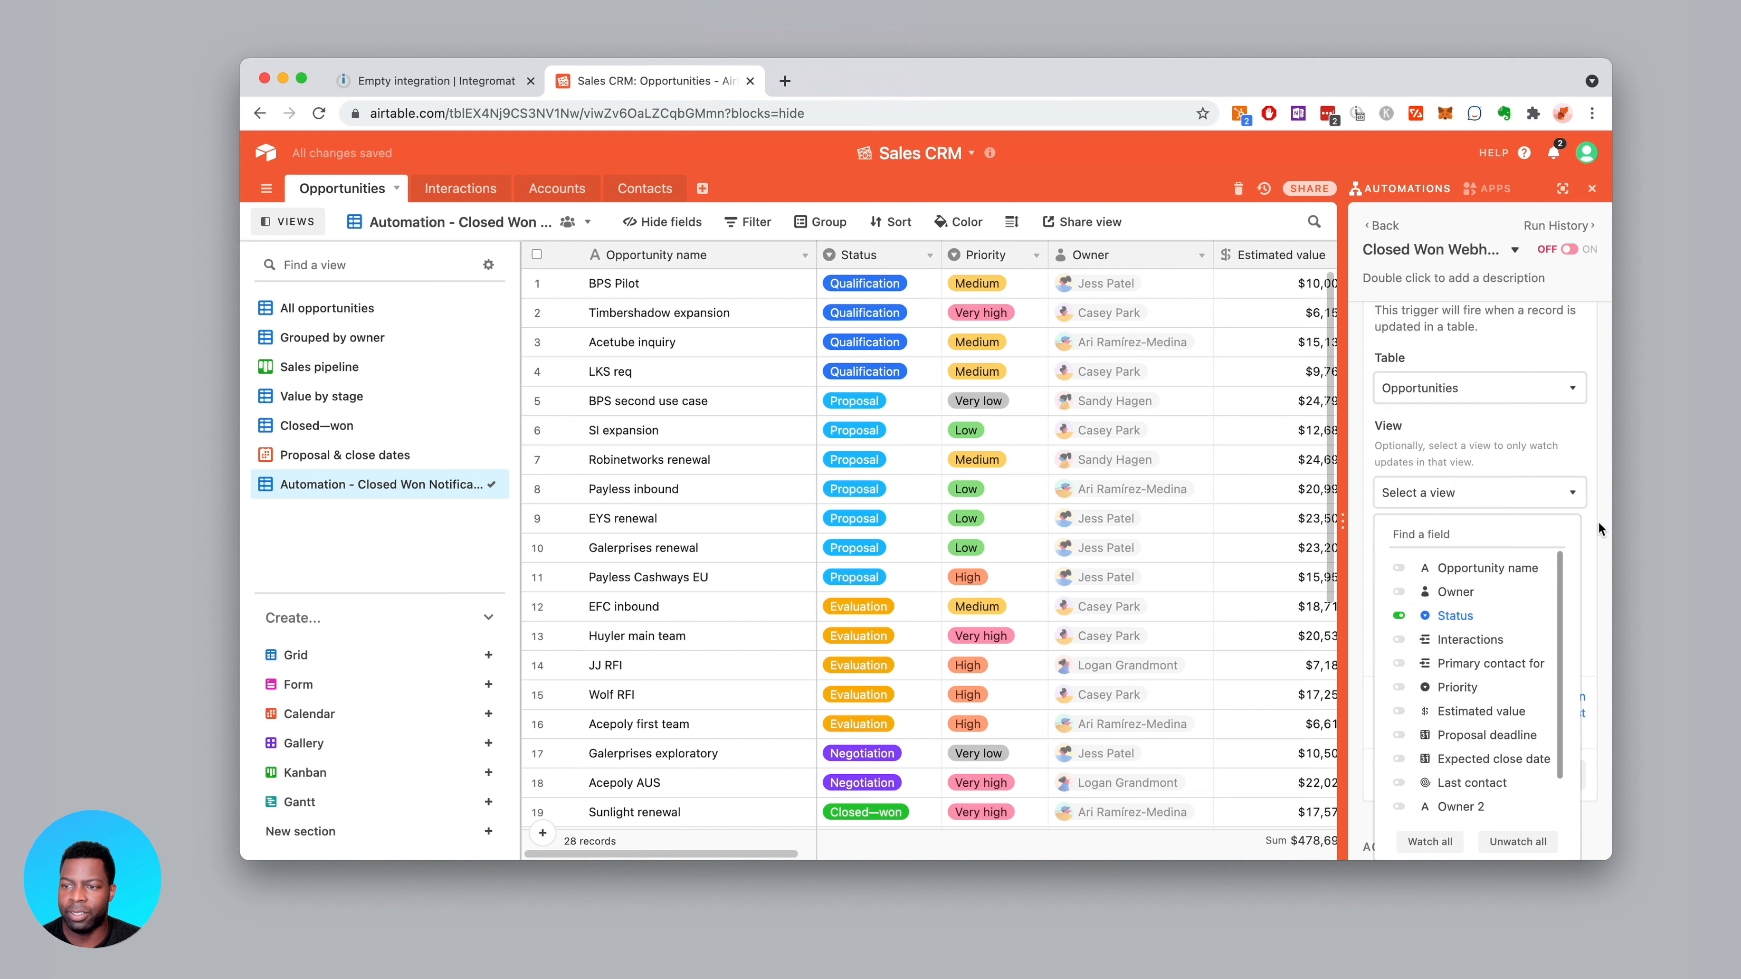
left_click(1586, 522)
scroll(1499, 643, "down", 2)
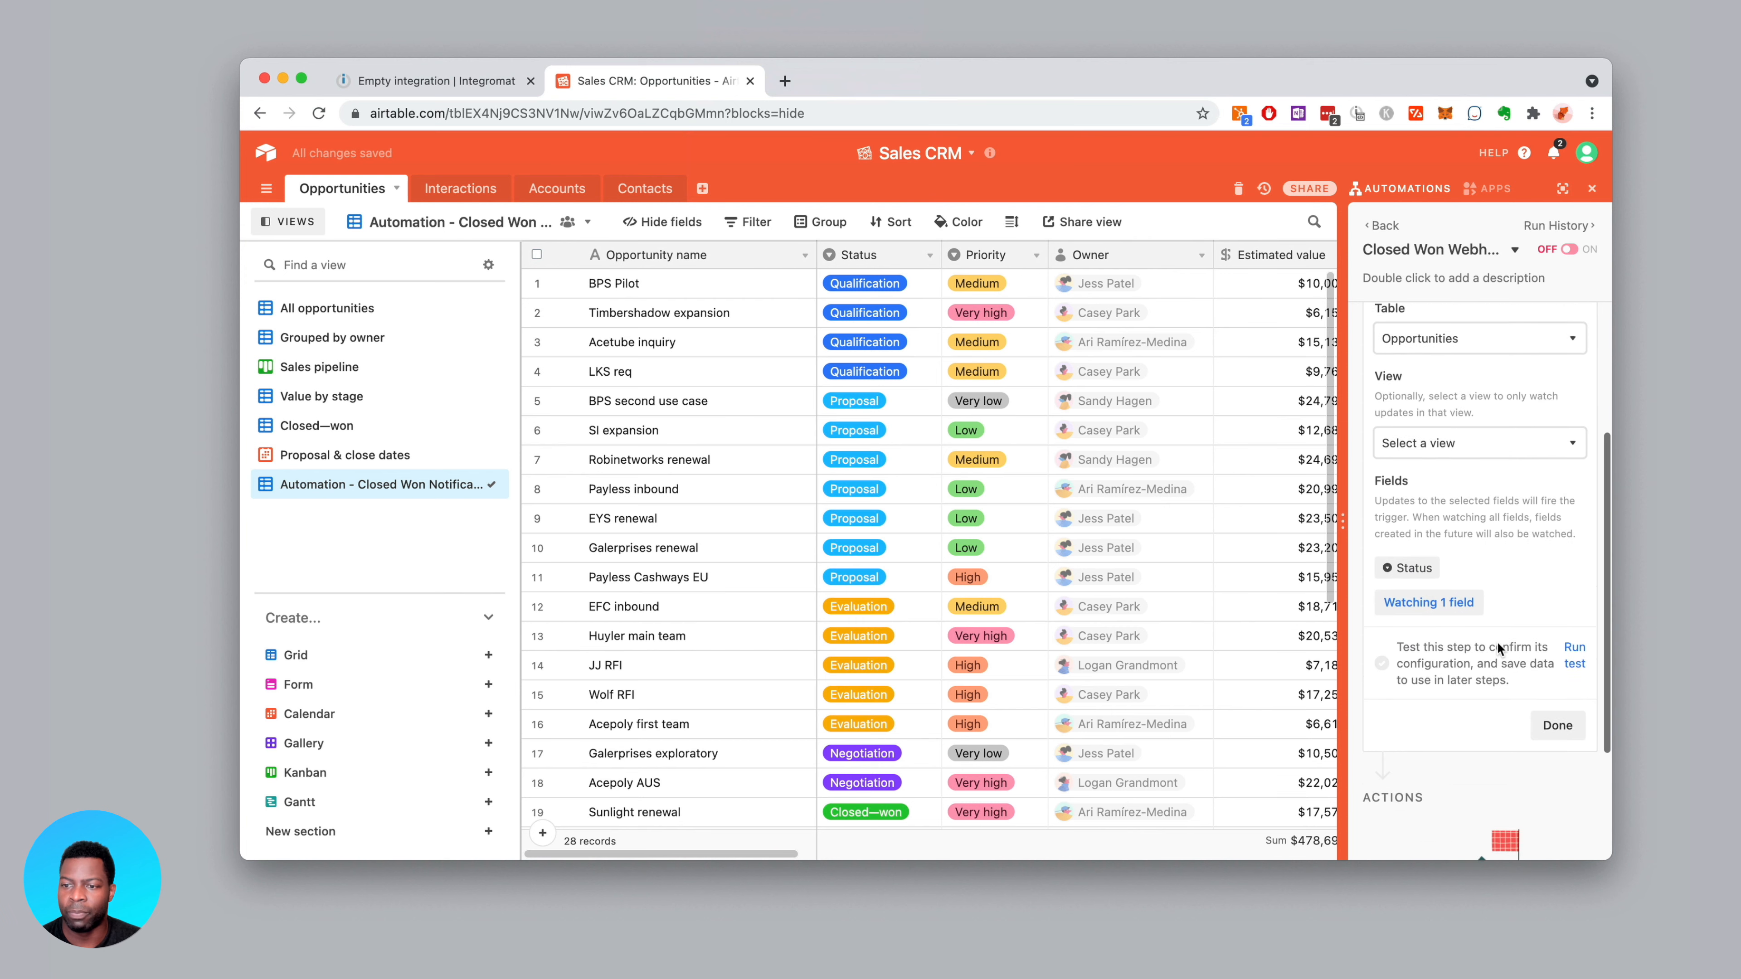
scroll(1498, 643, "up", 2)
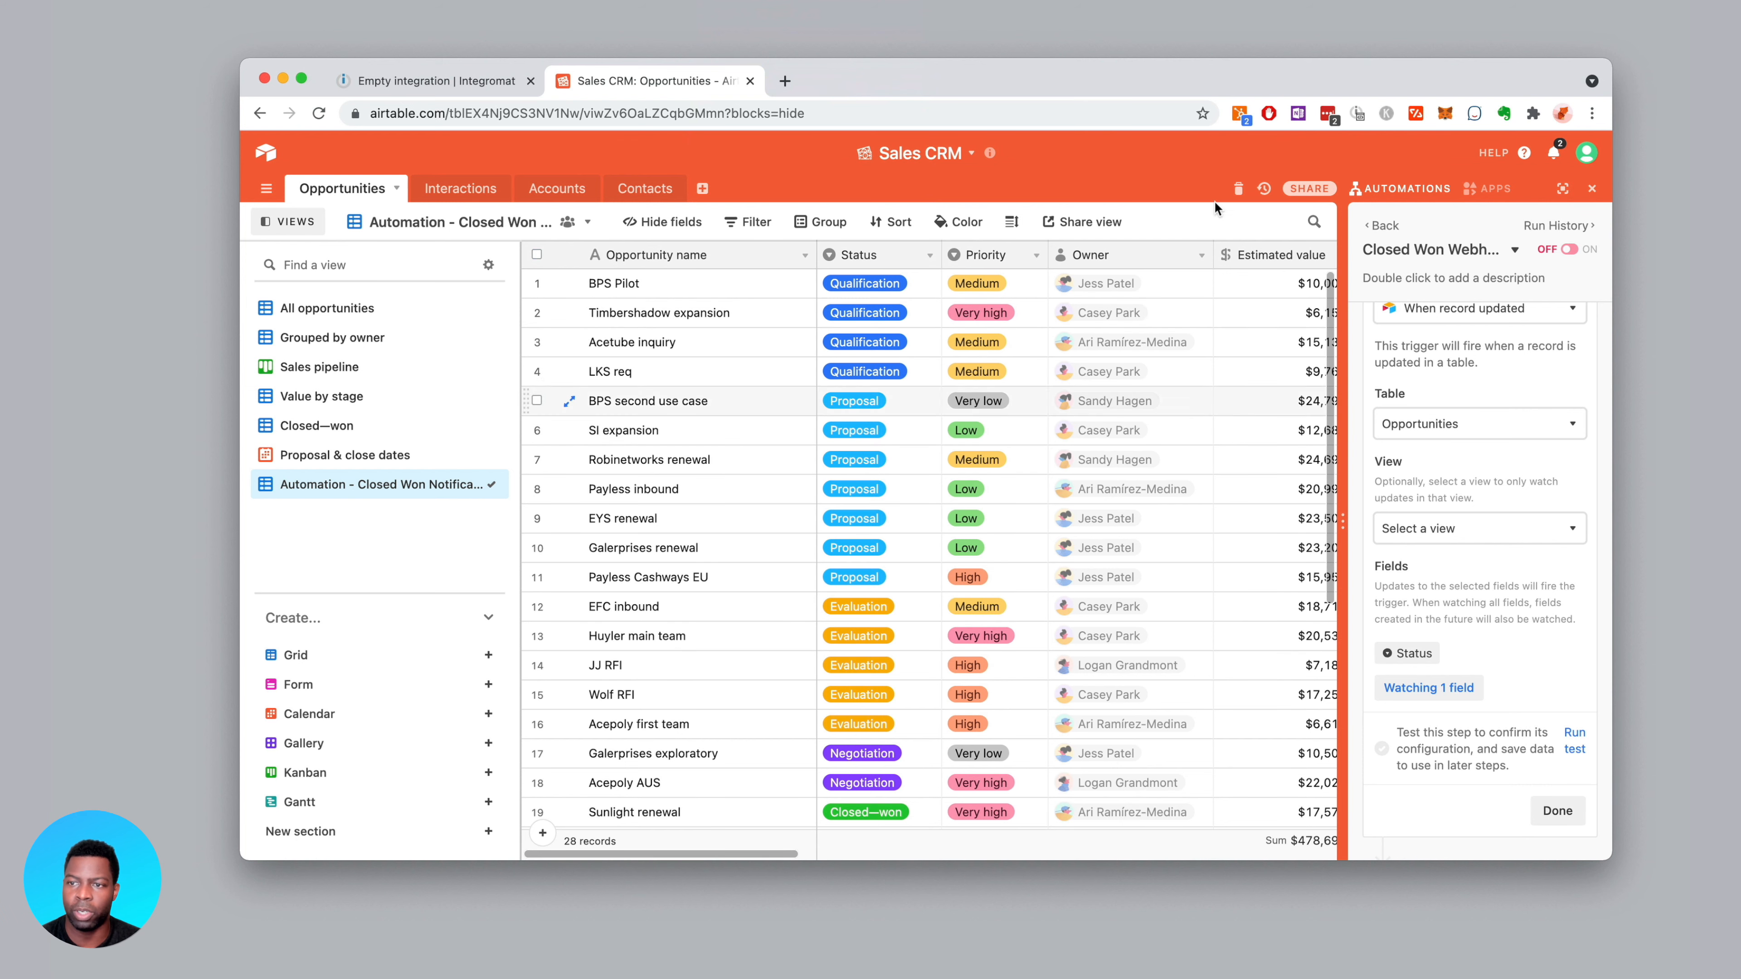
scroll(1473, 480, "up", 3)
left_click(1391, 225)
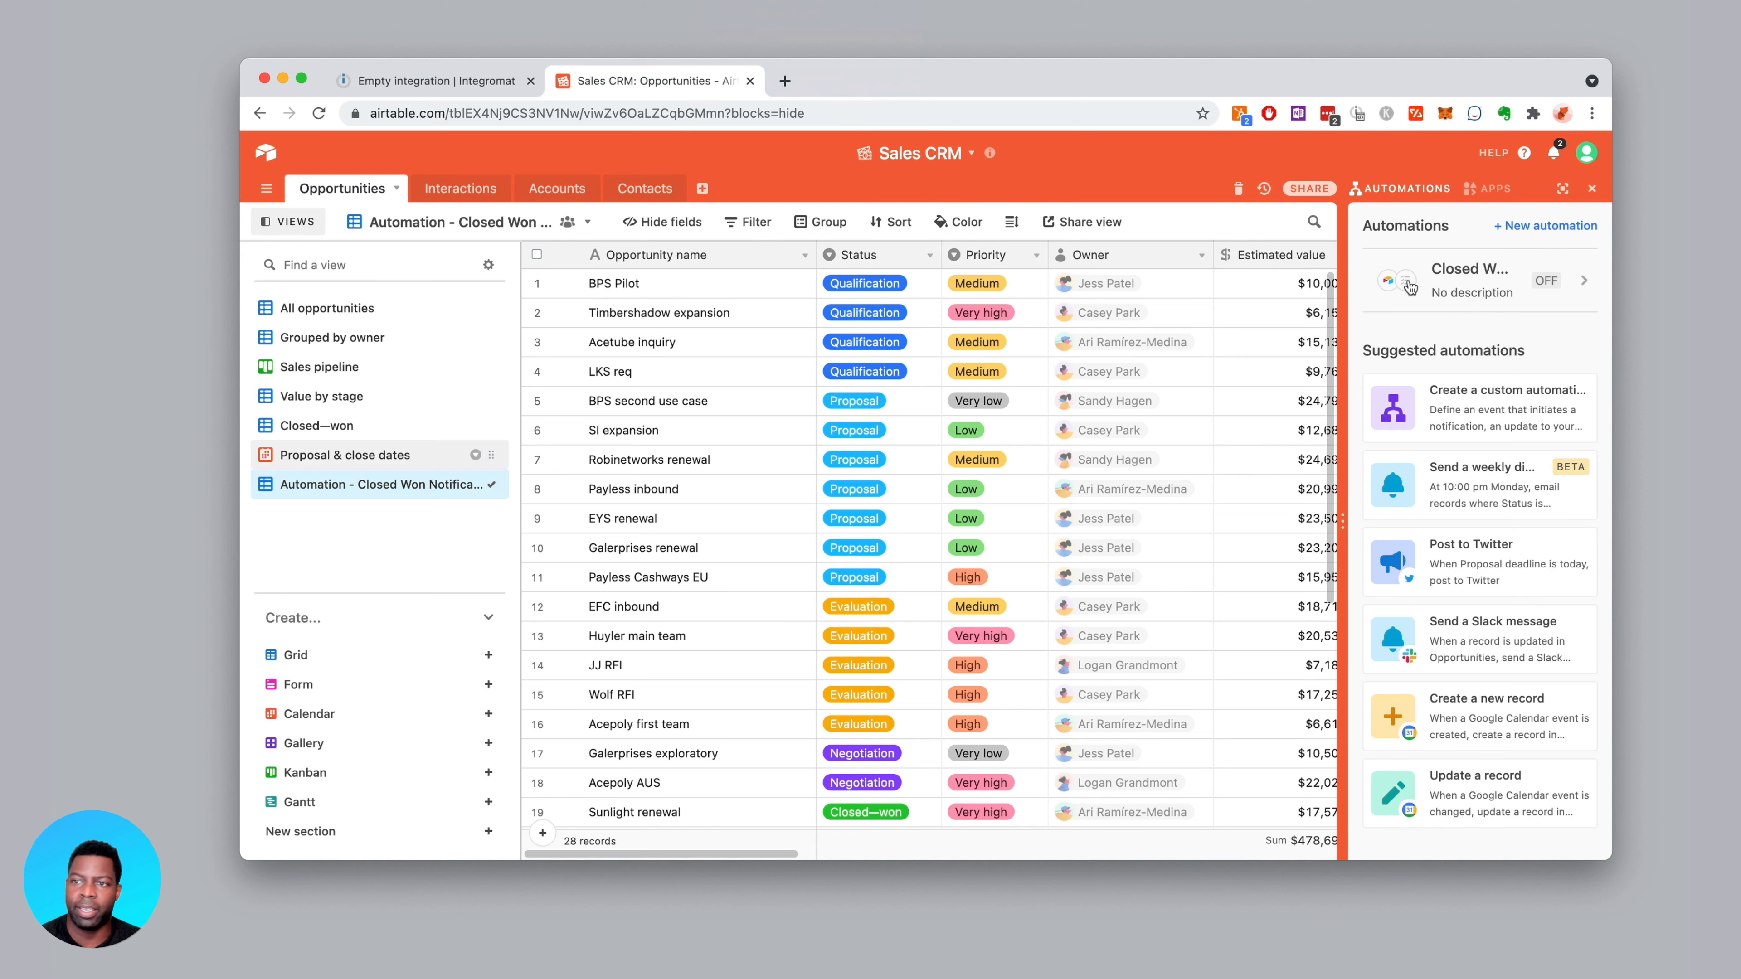
left_click(1442, 284)
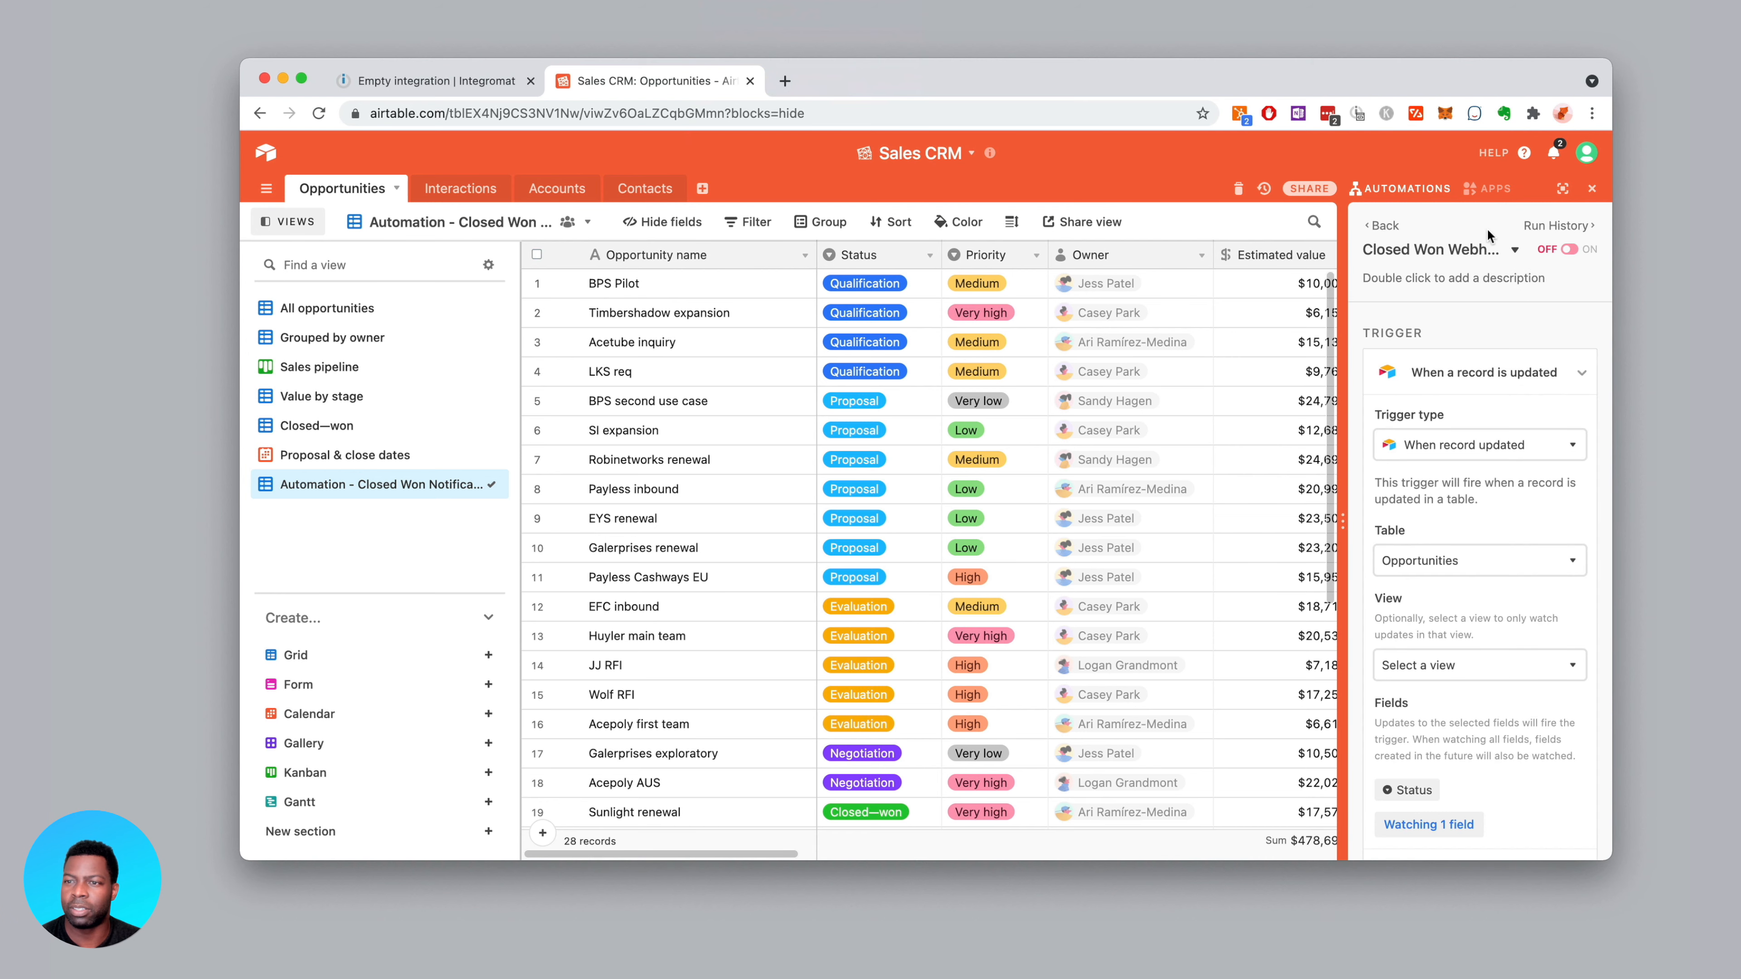
Delete the half-built automation
left_click(1518, 252)
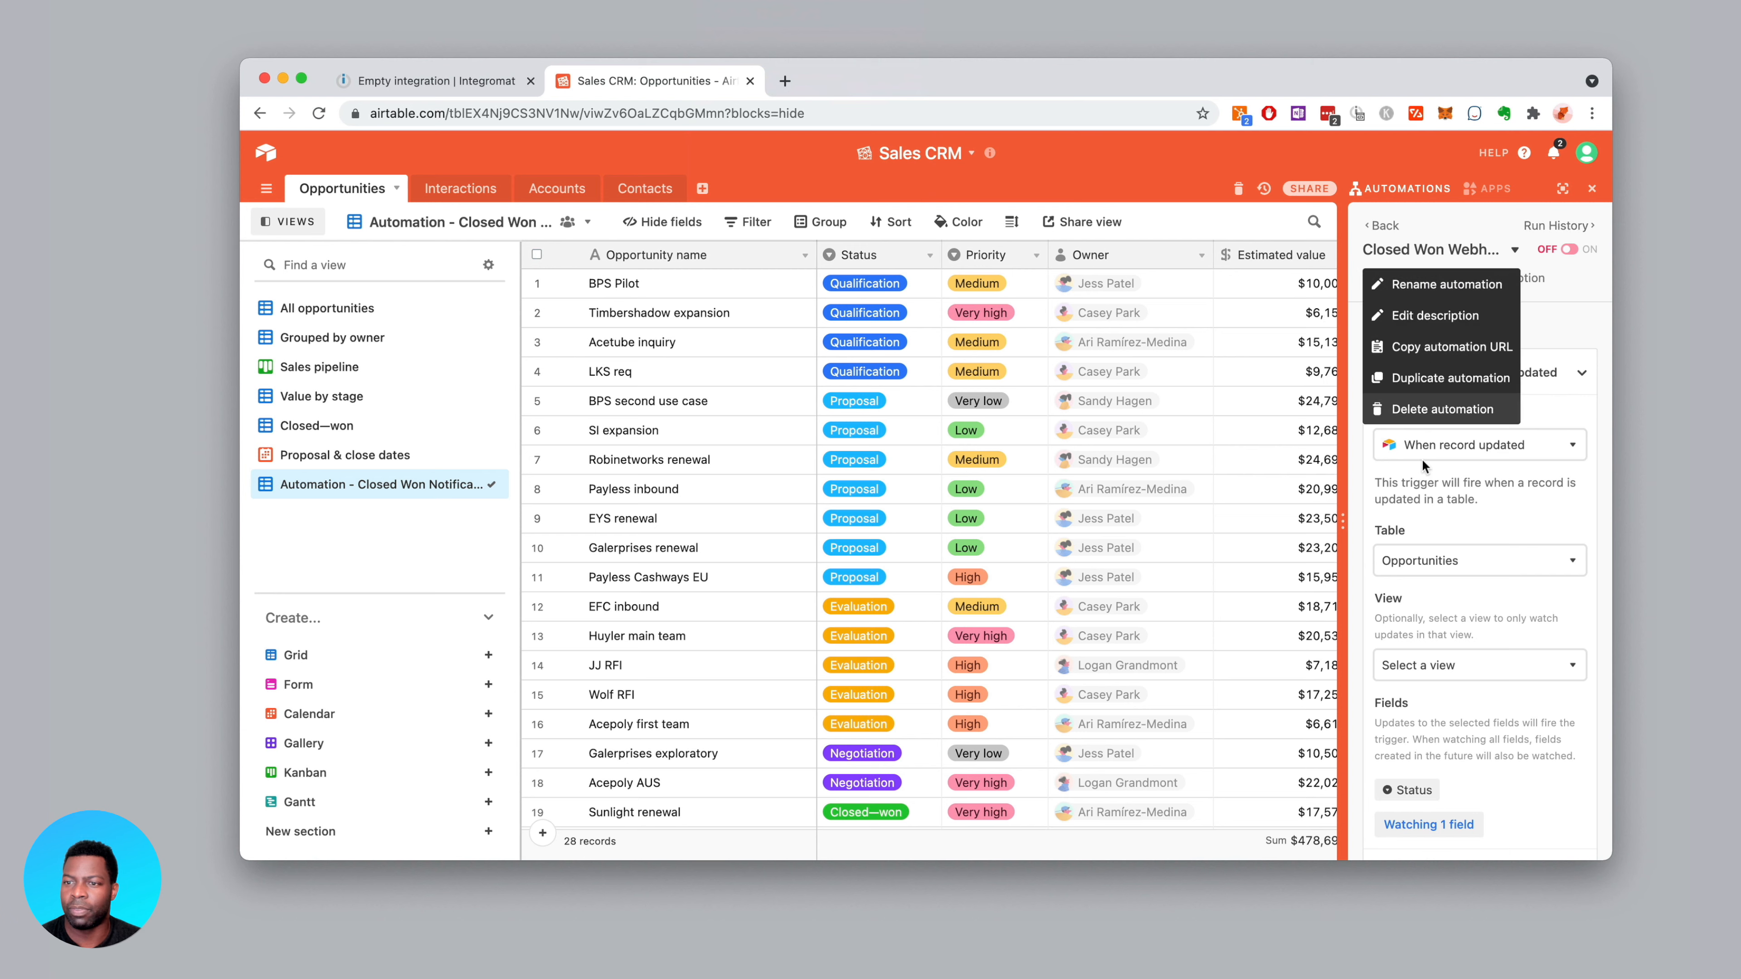
left_click(1431, 398)
left_click(1528, 287)
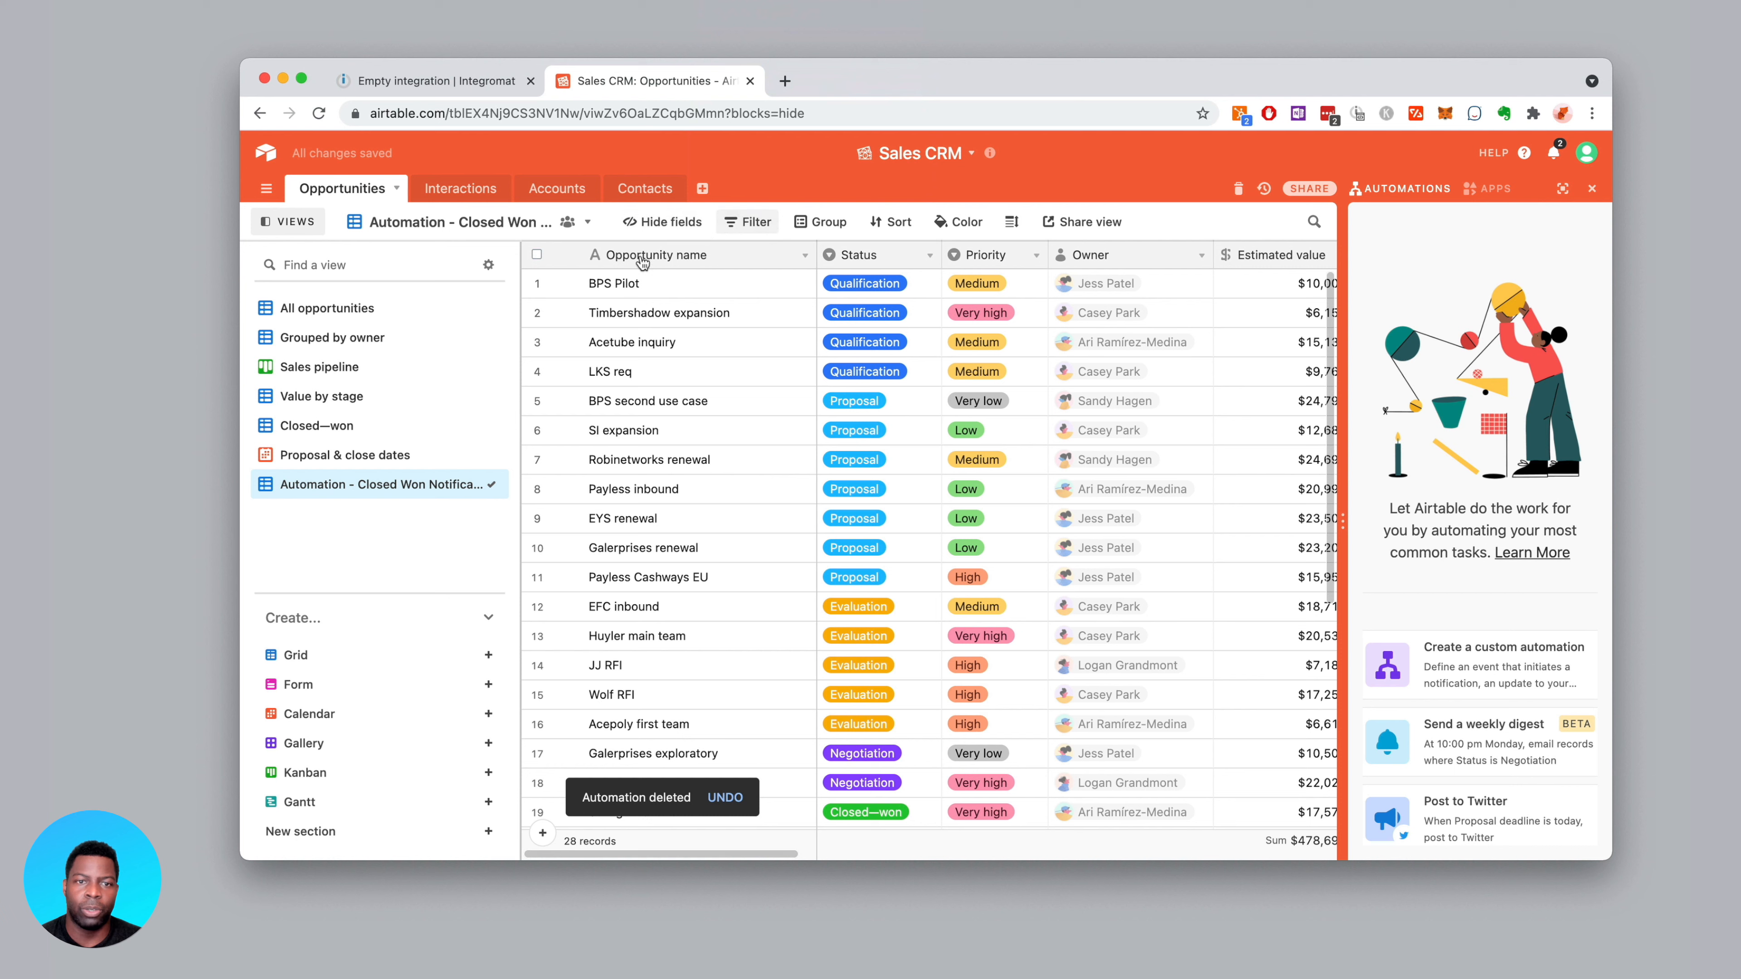
Filter the view to records where Status is Closed—won
left_click(750, 227)
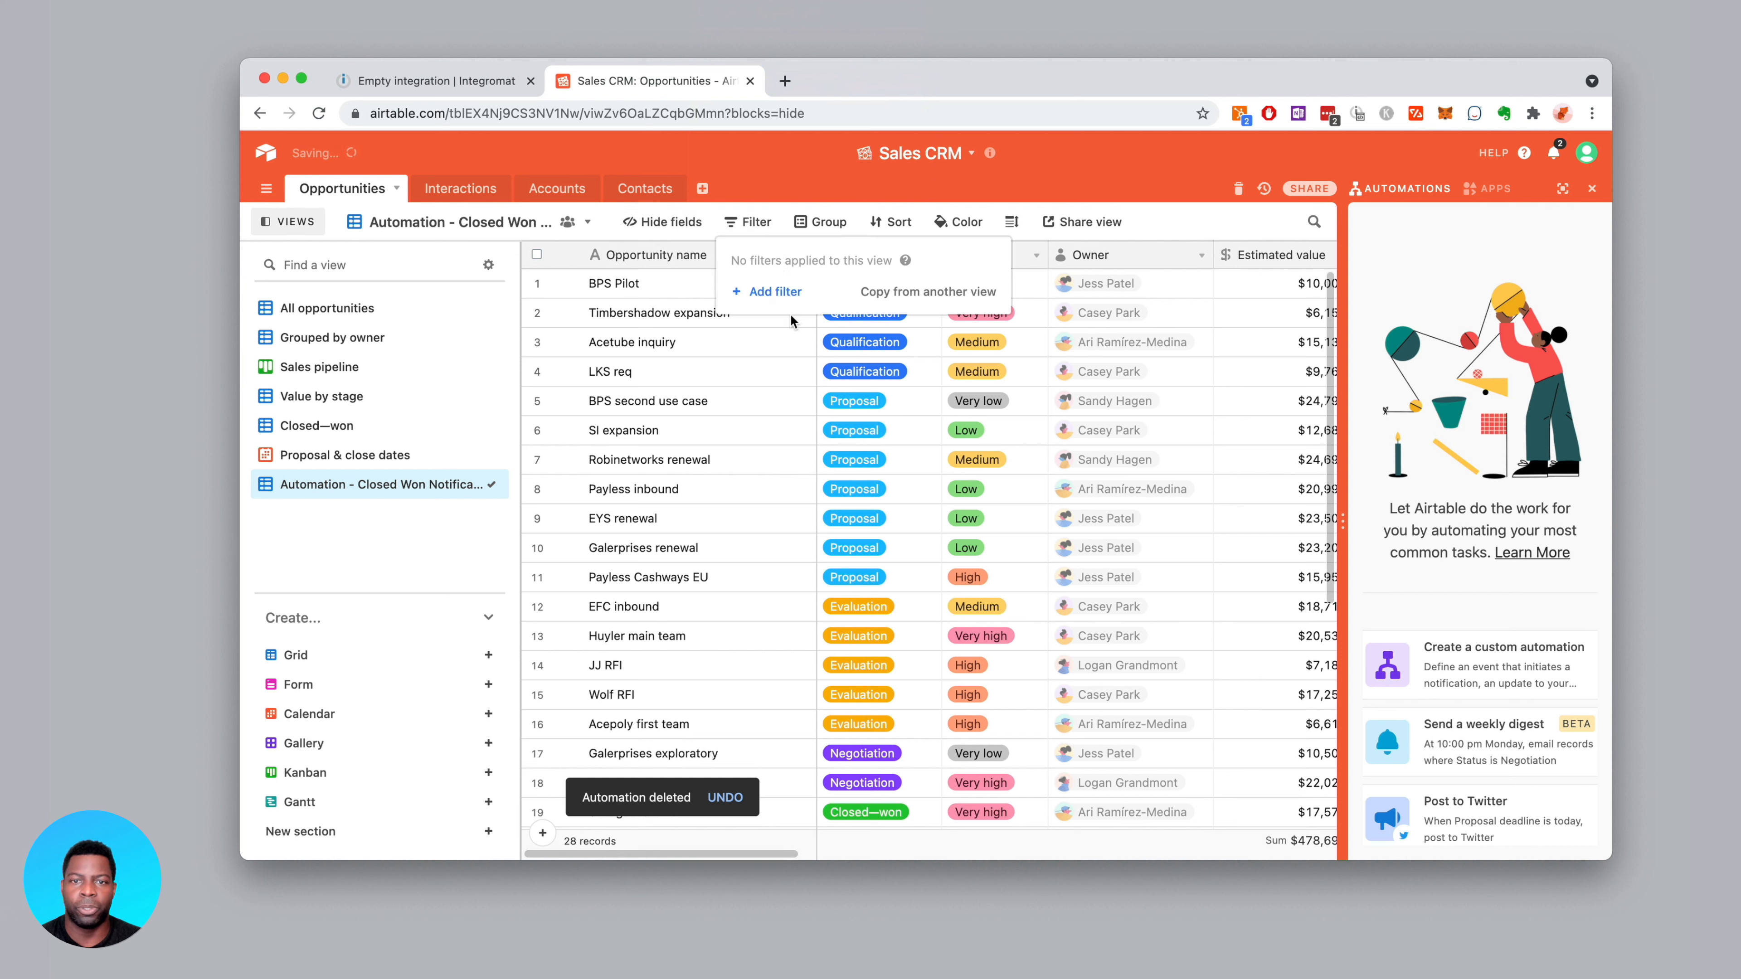
left_click(772, 293)
left_click(842, 264)
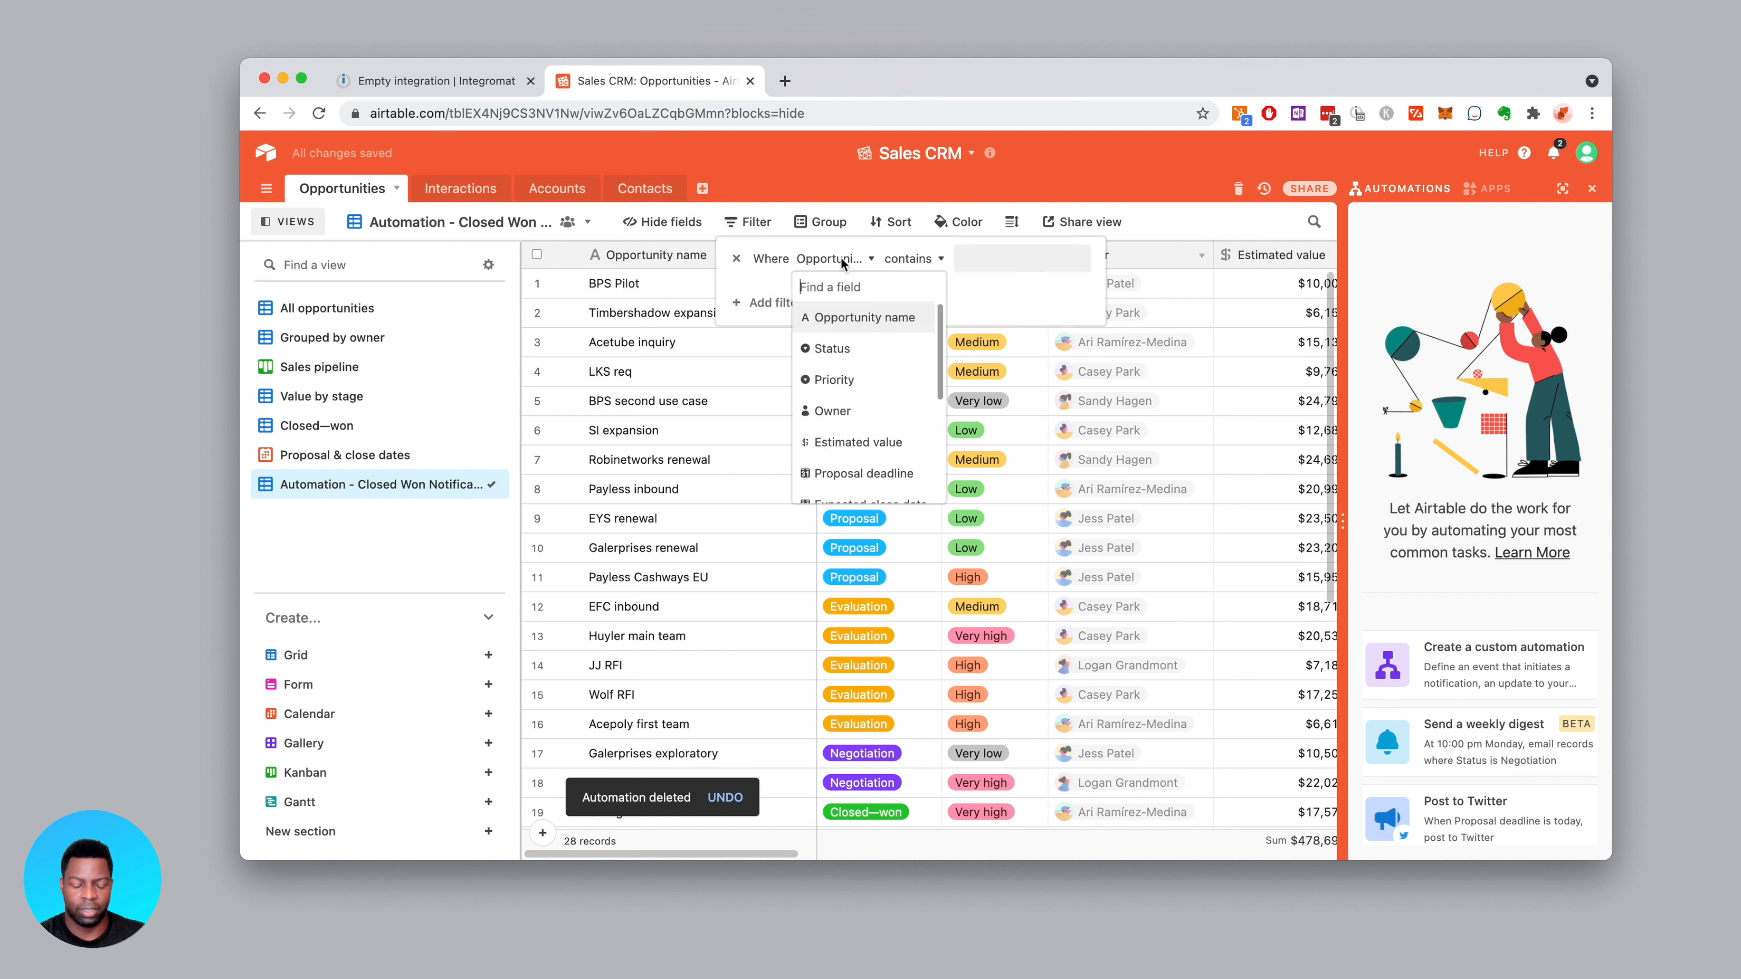
type("Stat")
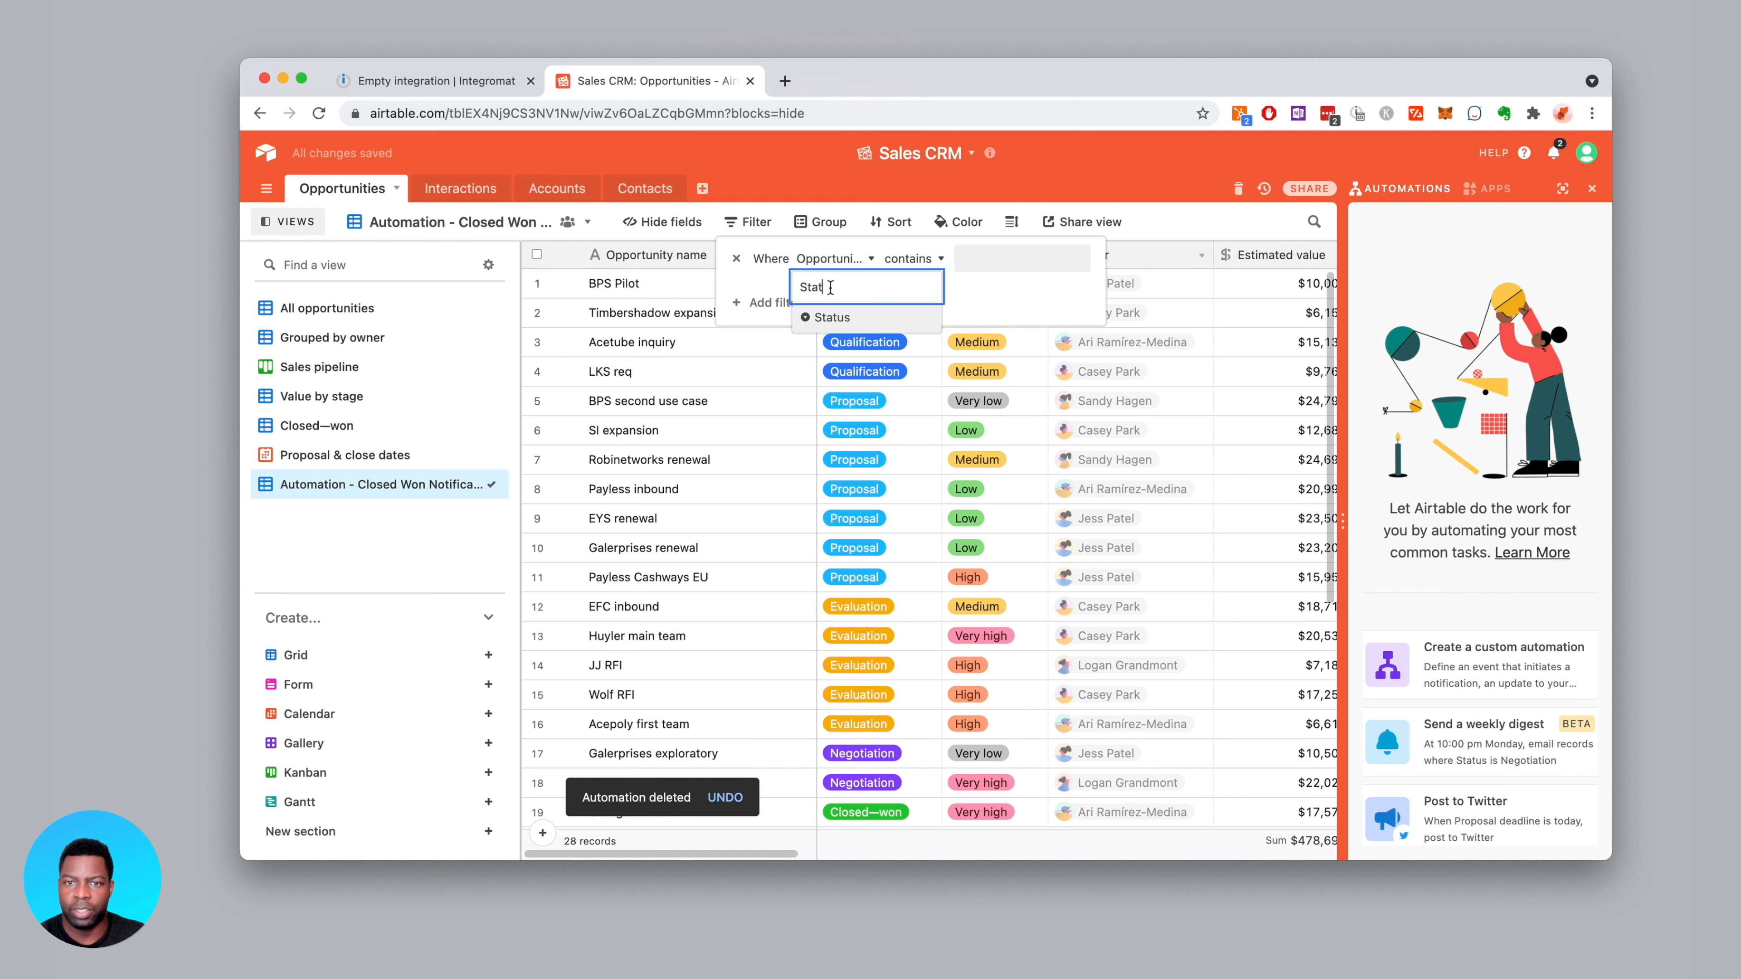
left_click(825, 317)
left_click(979, 259)
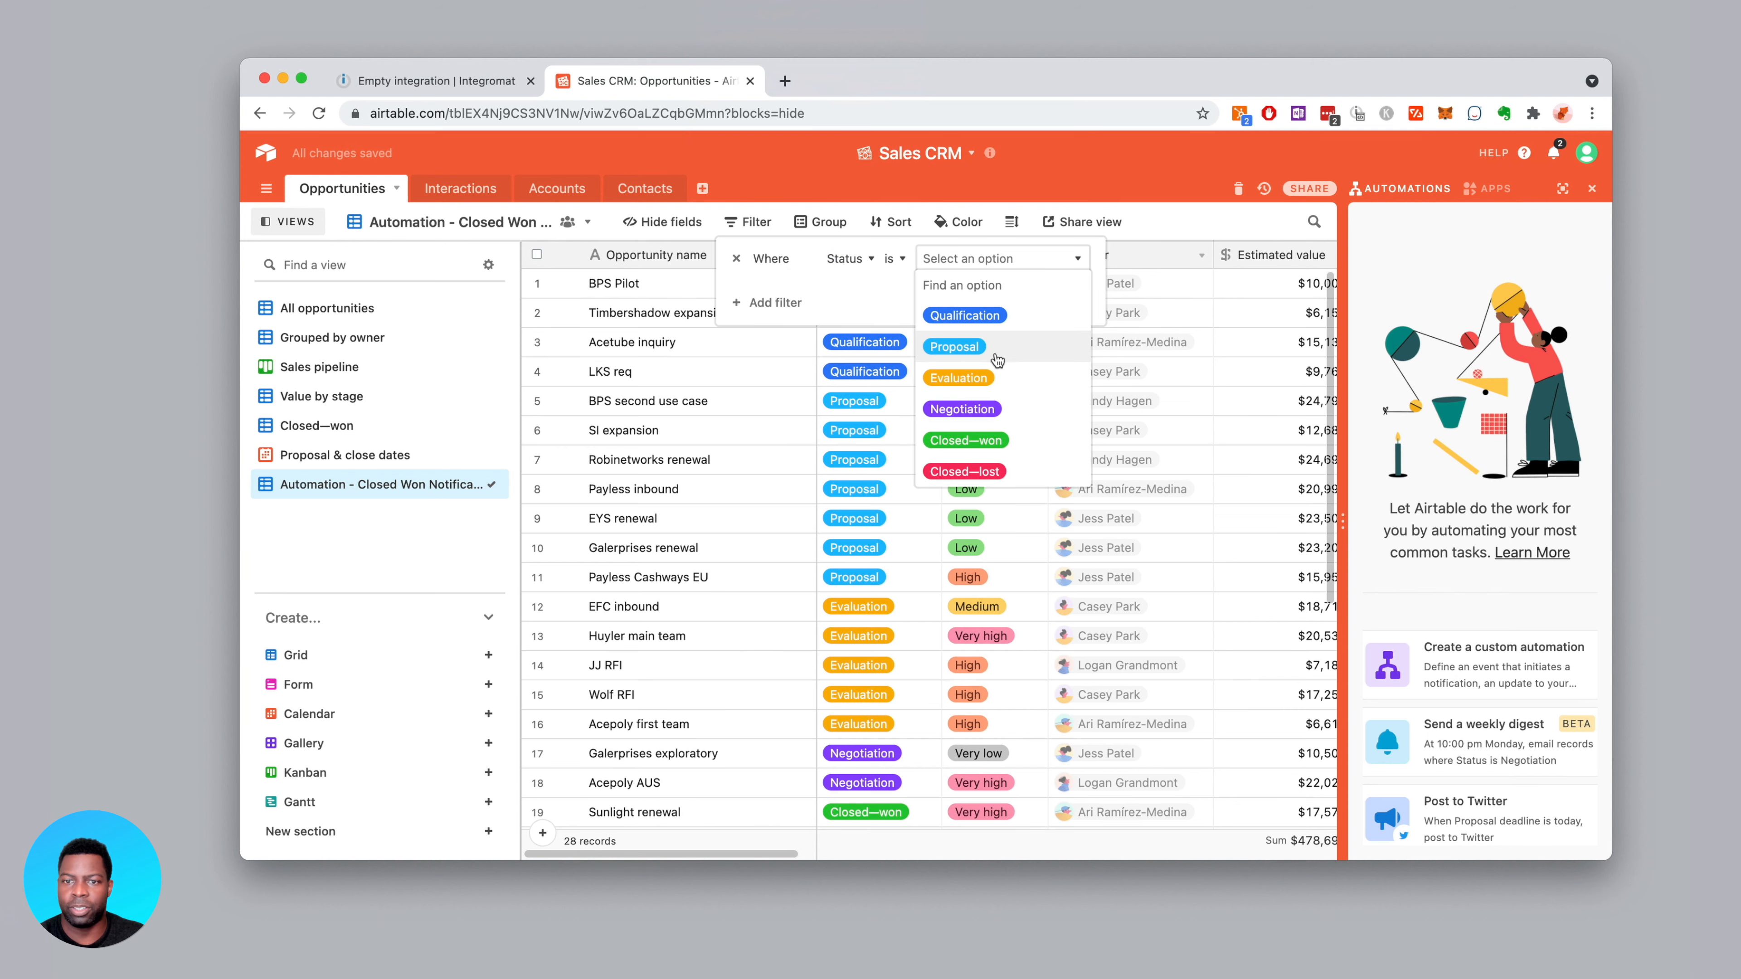
left_click(966, 440)
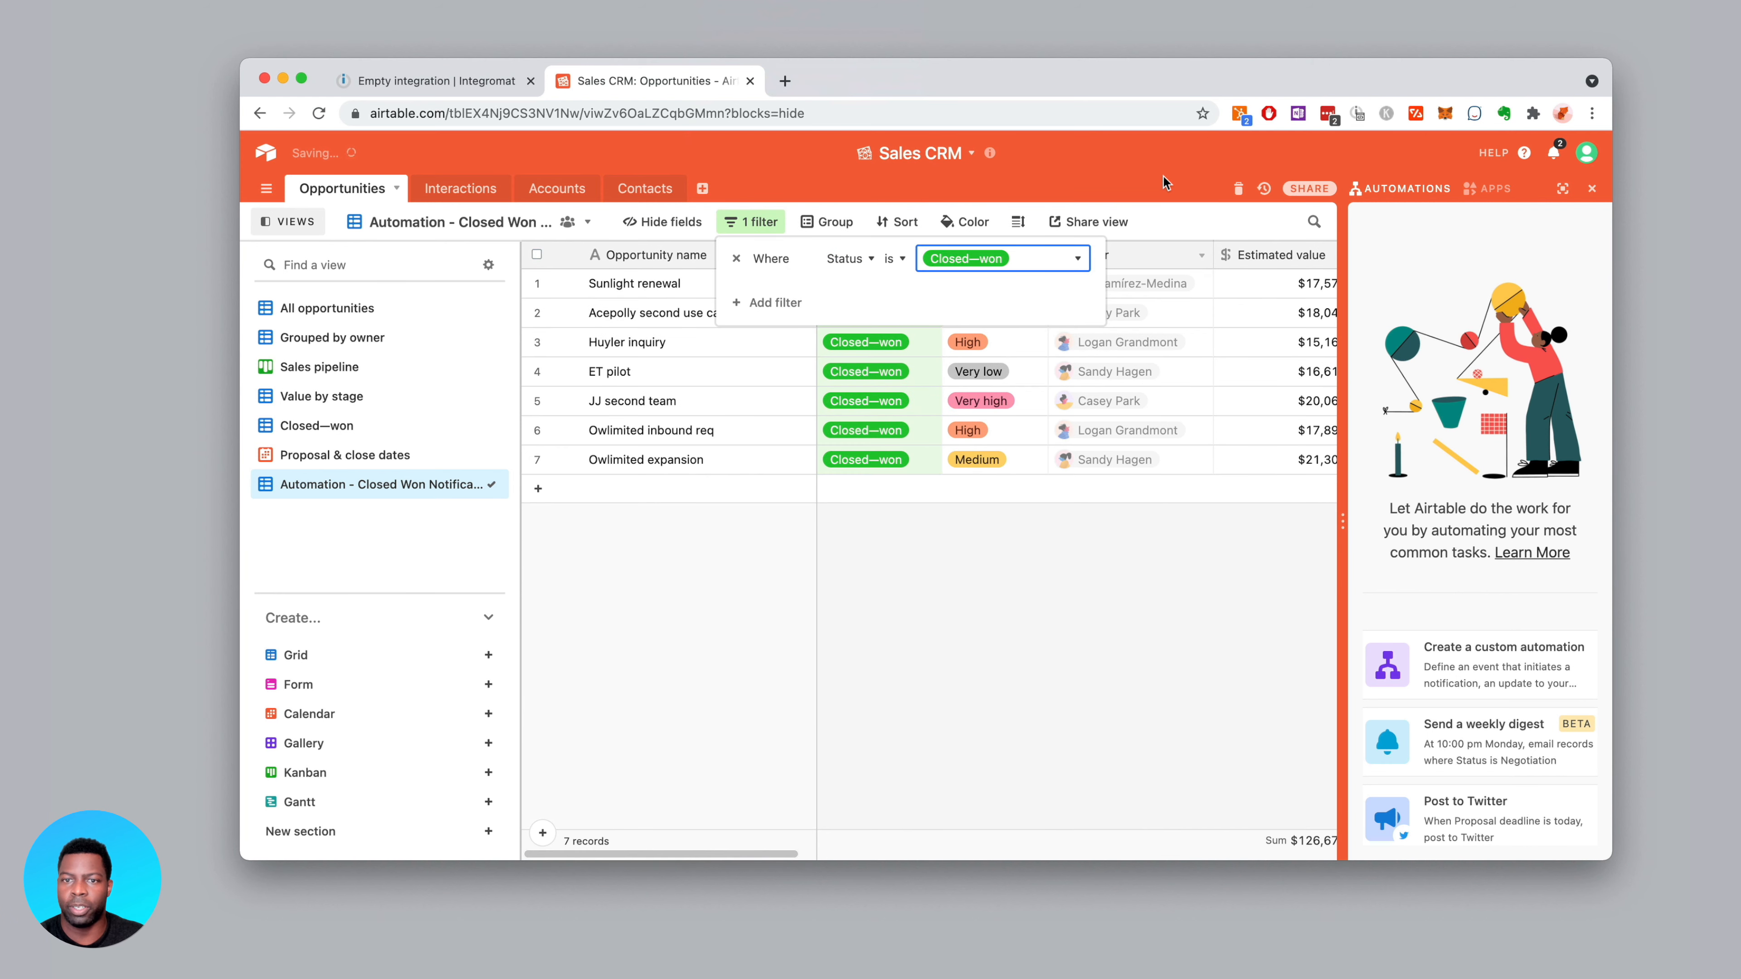
key("Escape")
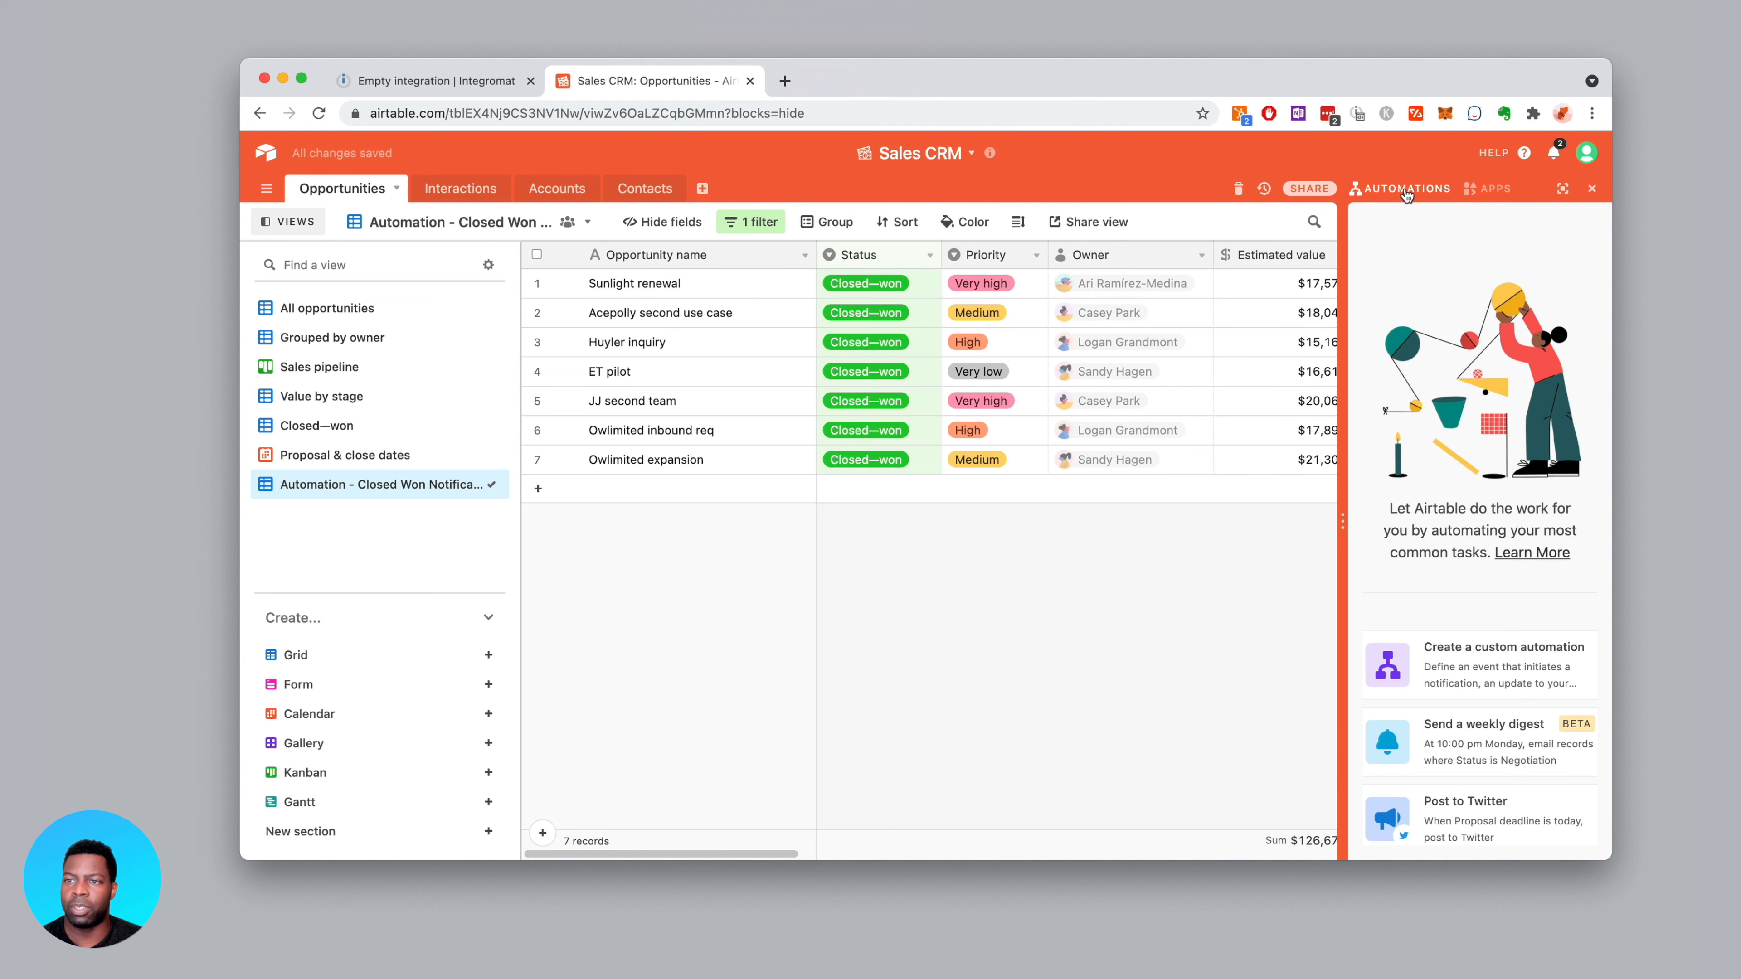
Return to the Automation - Closed Won Notification view and create a new custom automation
left_click(385, 308)
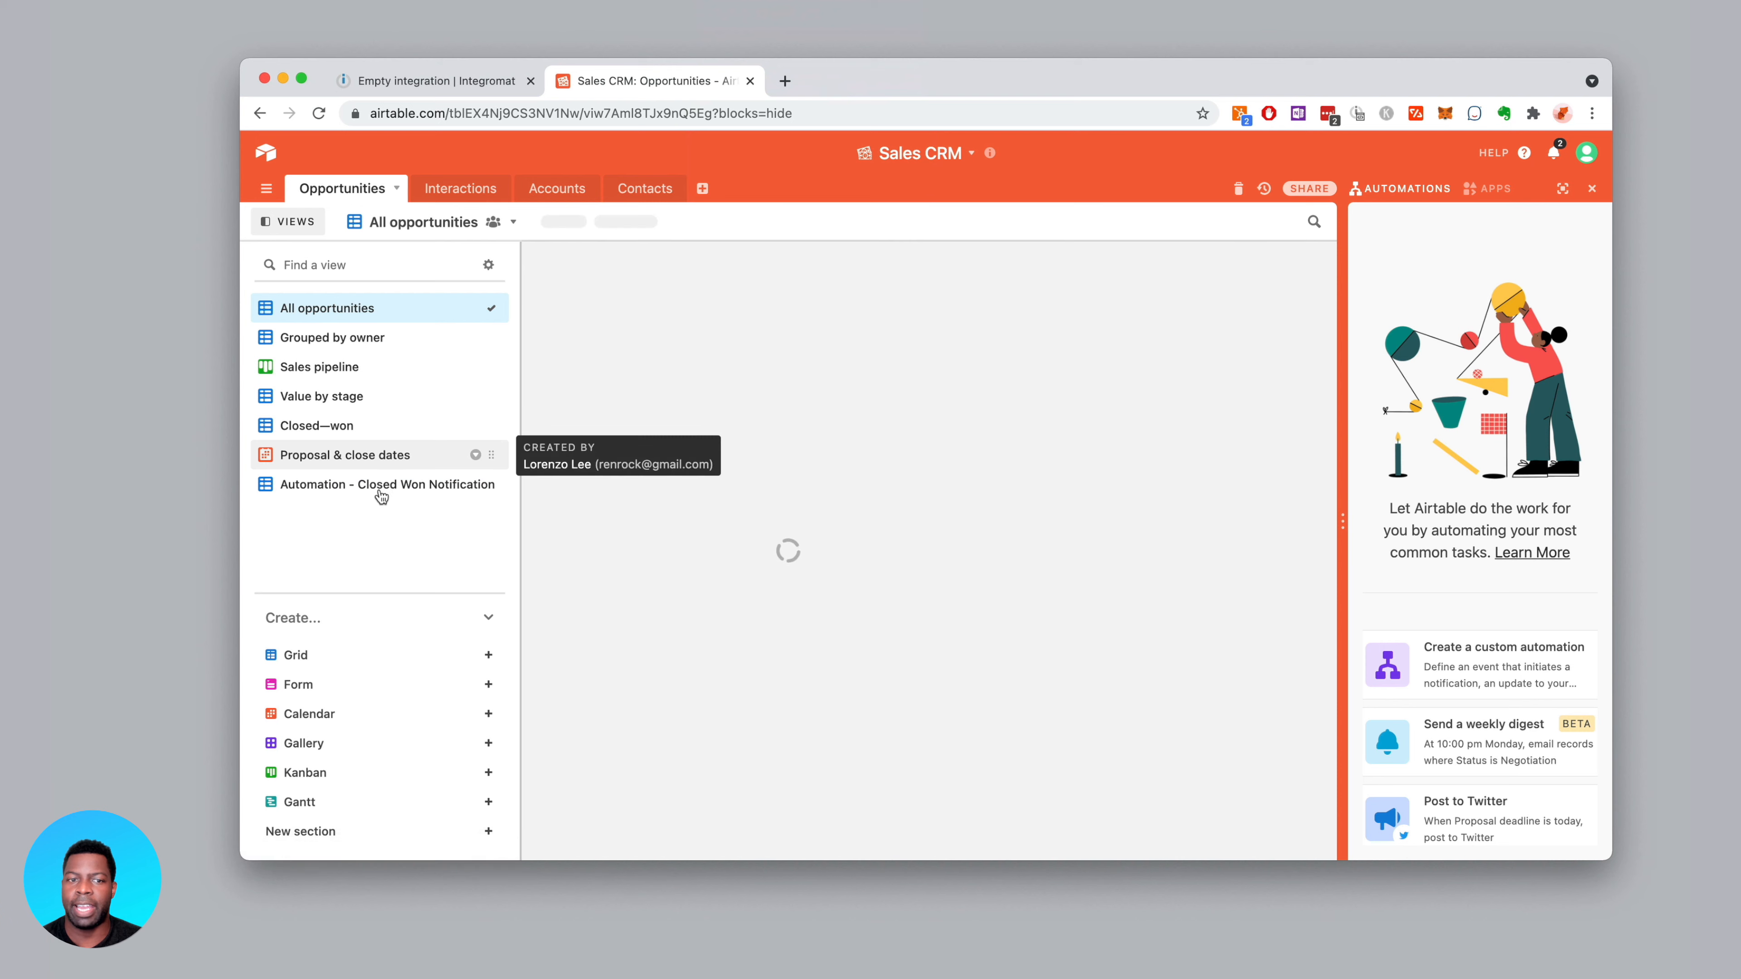
left_click(396, 488)
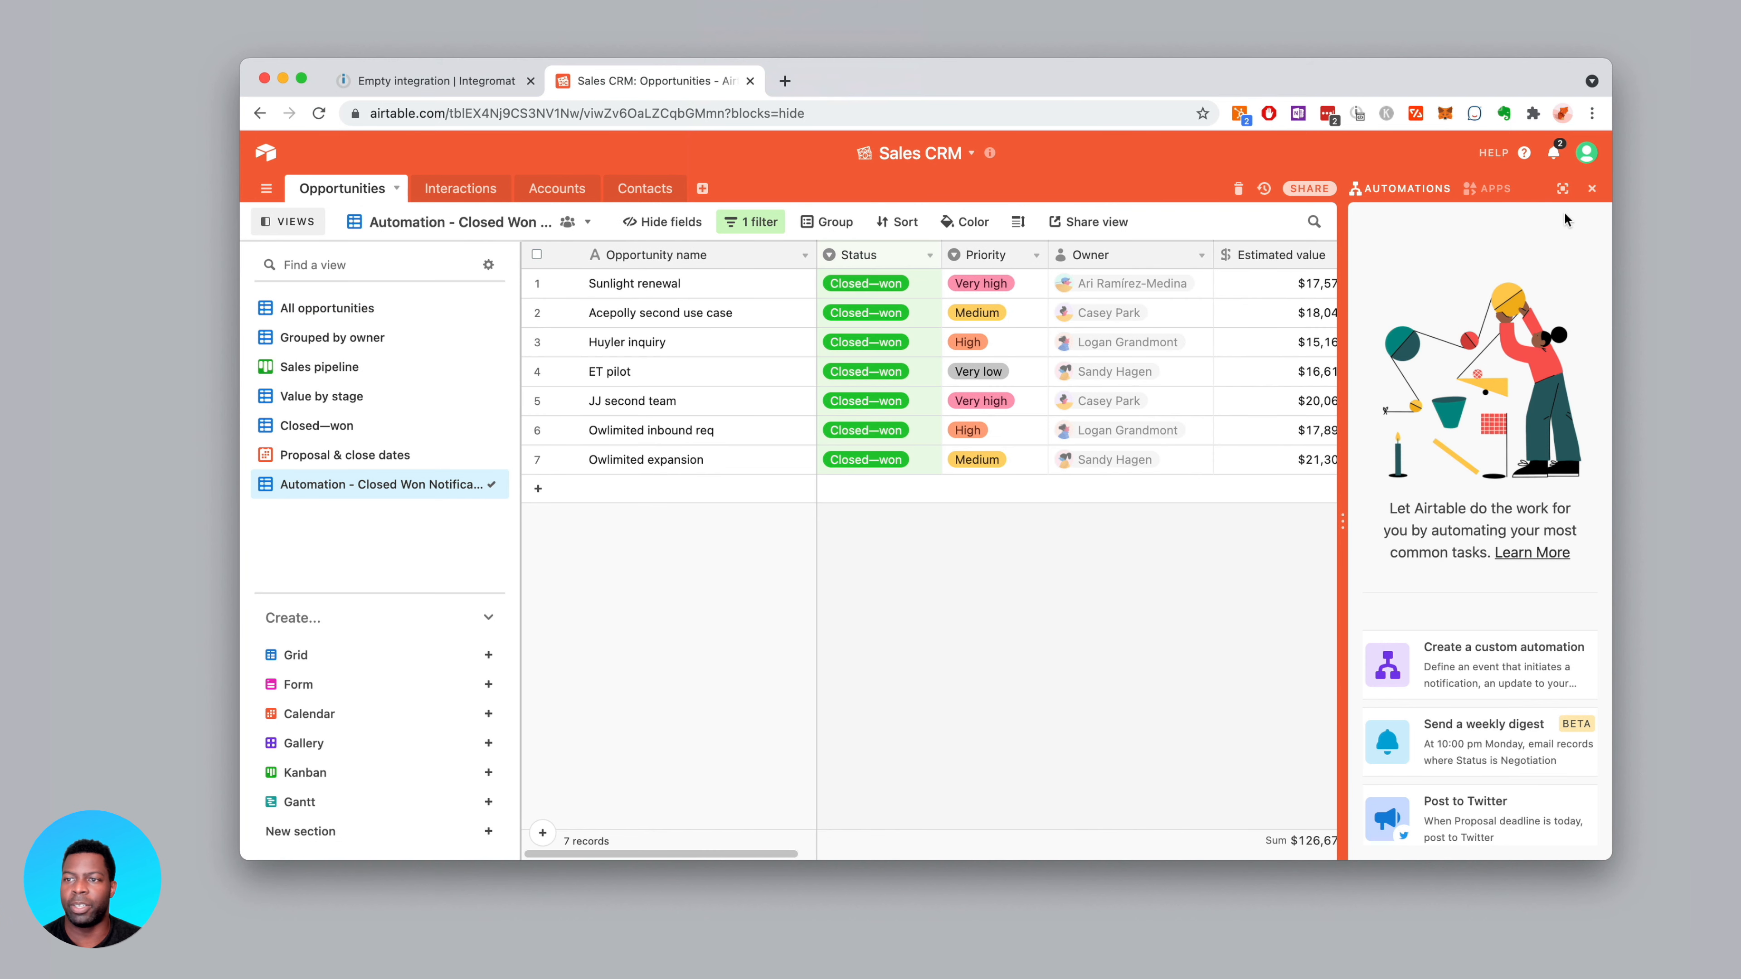
left_click(1447, 683)
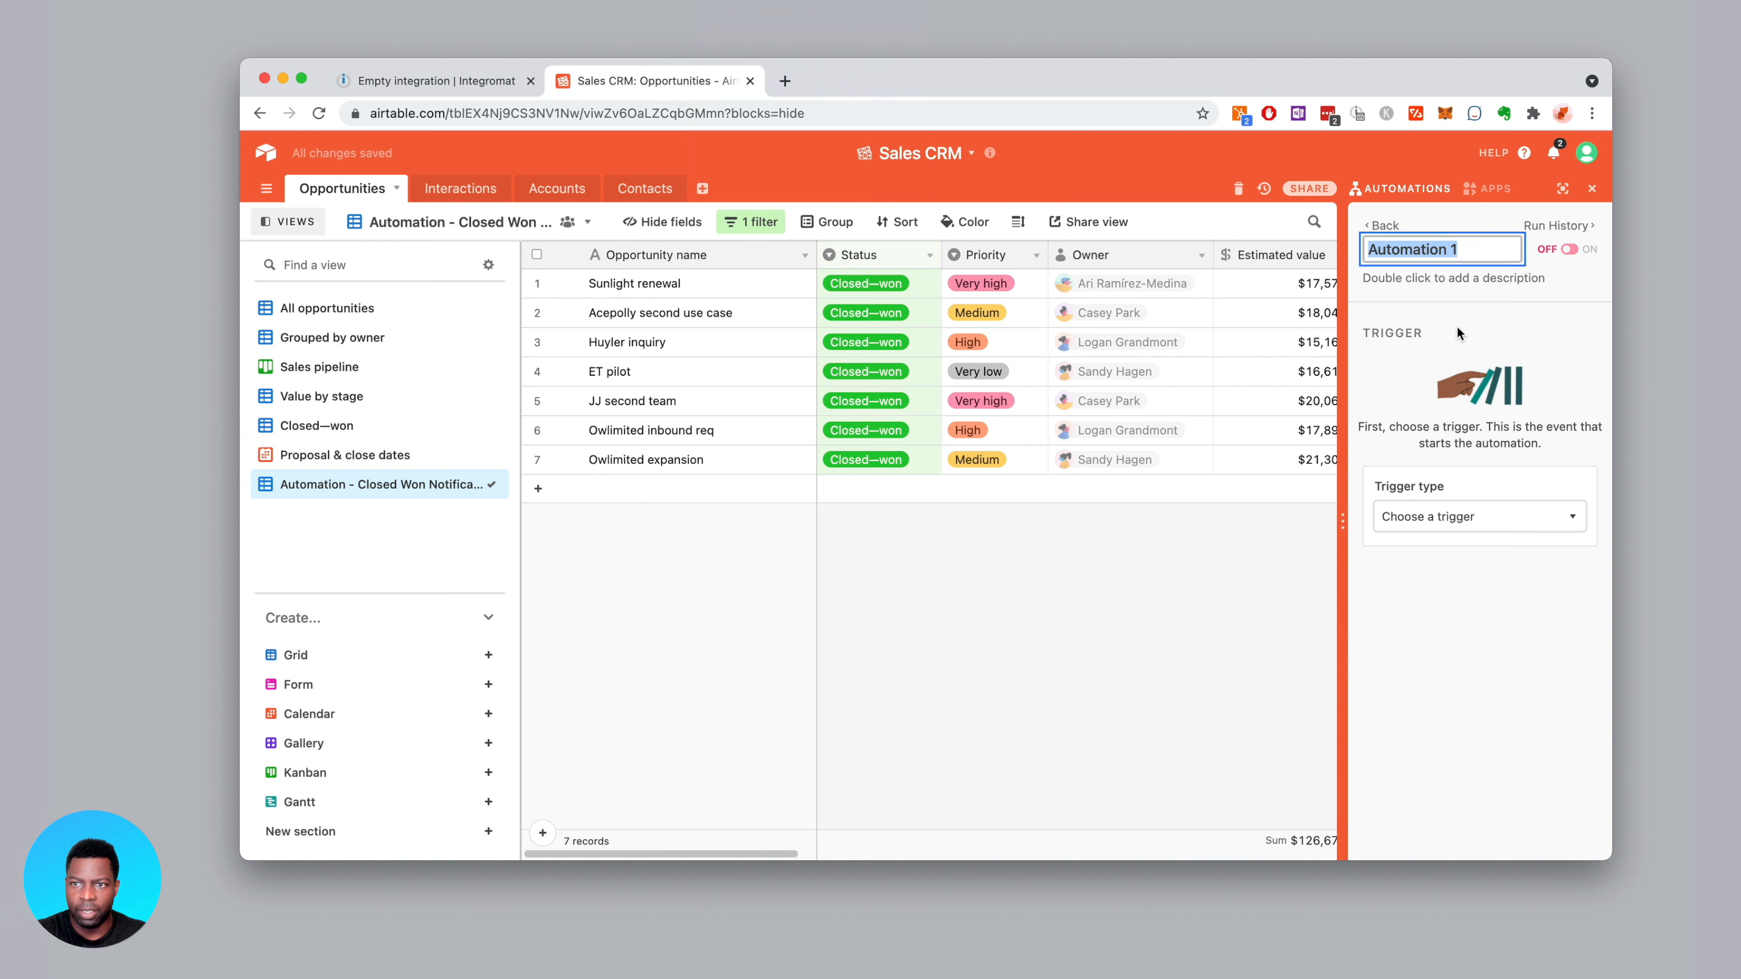
Name the new automation 'Closed Won Webhook'
type("Auto")
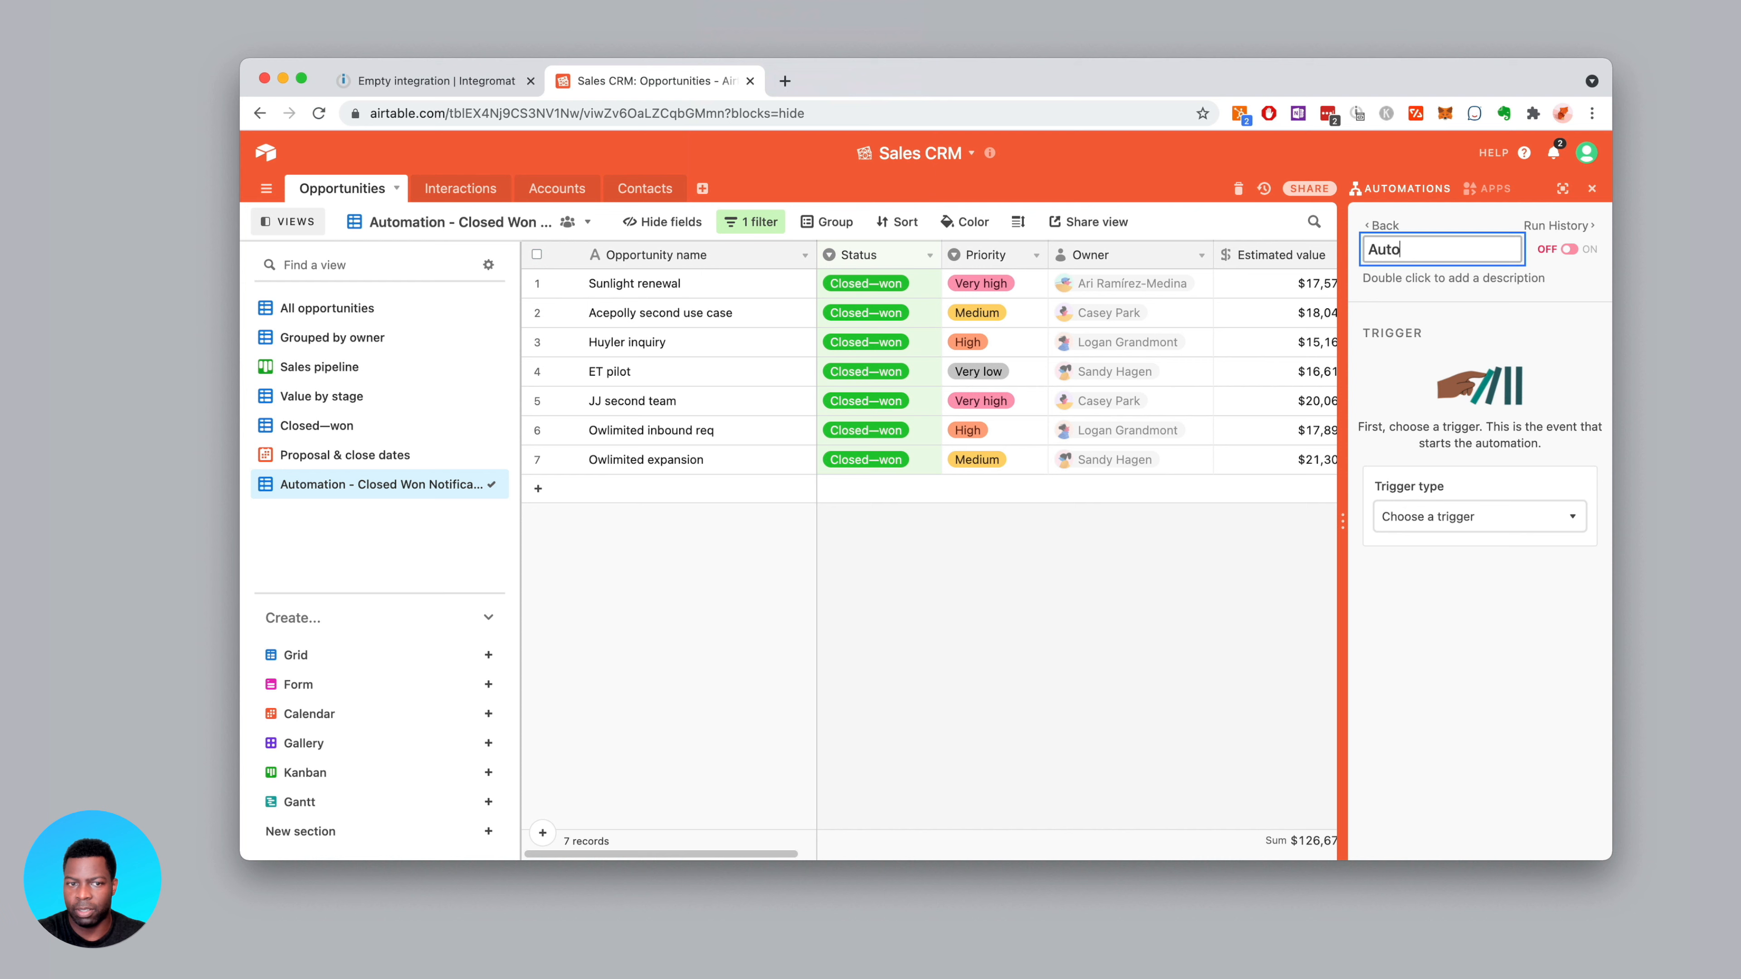
key("BackSpace")
key("BackSpace")
type("Closed Won")
type(" Wd")
key("BackSpace")
key("BackSpace")
type("Webhook")
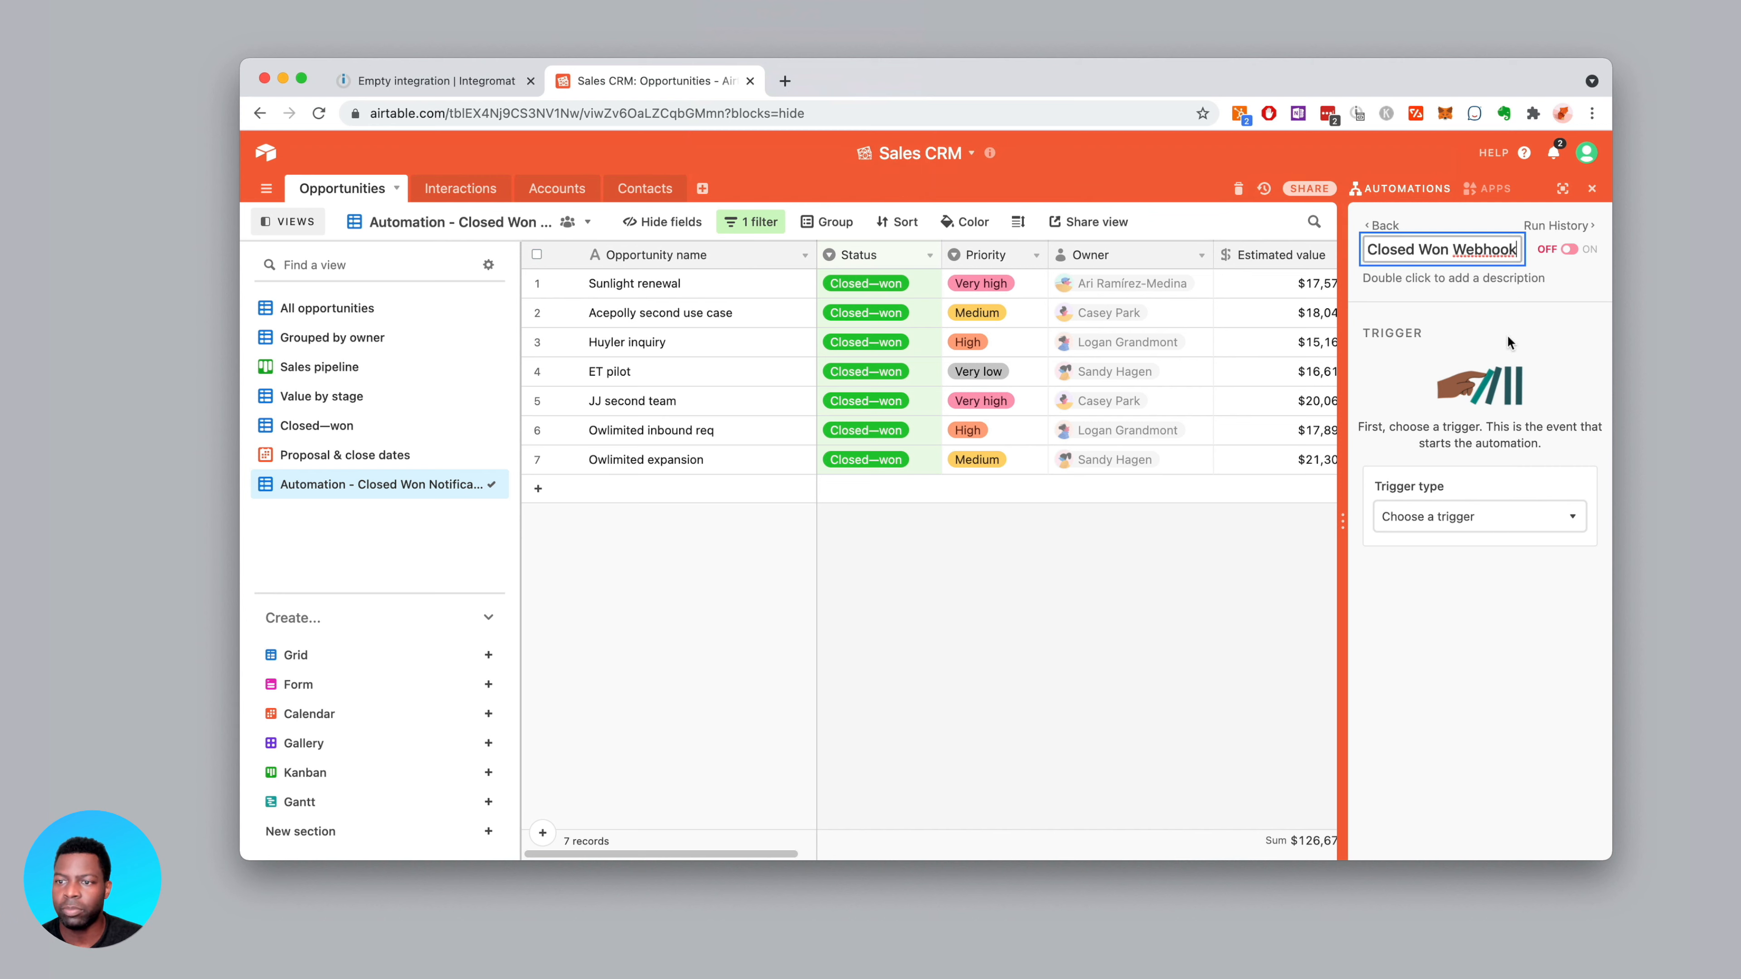
Set the trigger type to 'When record enters view'
left_click(1479, 516)
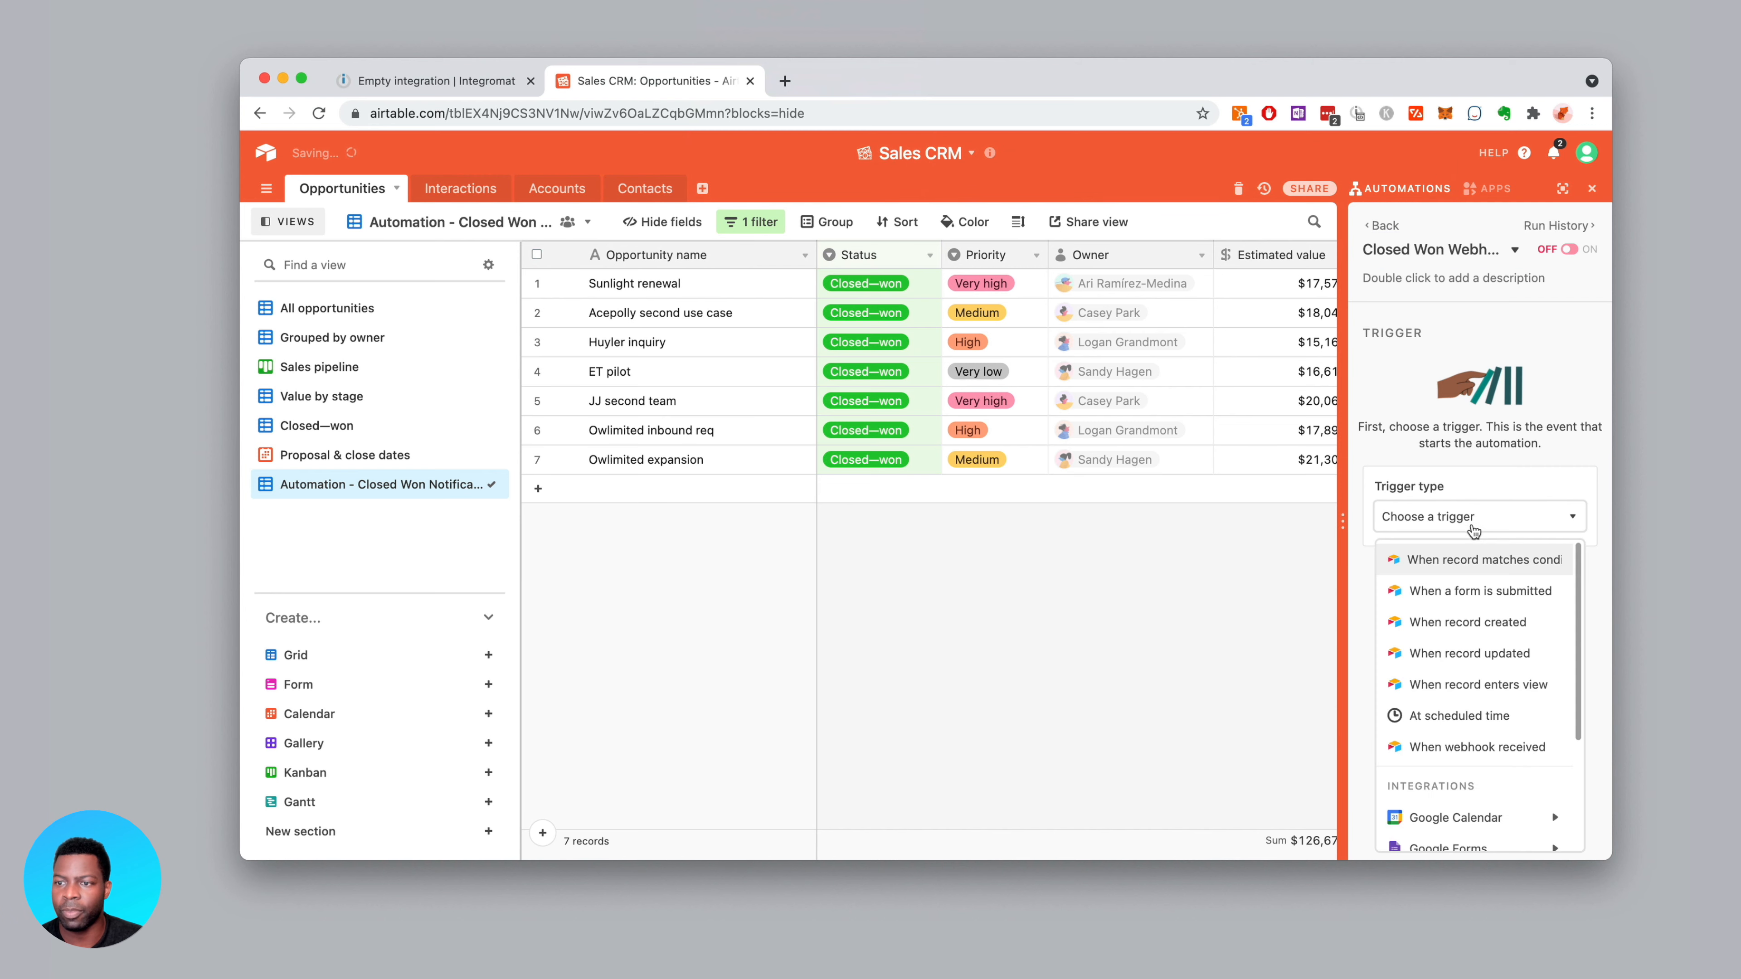
scroll(1479, 564, "down", 2)
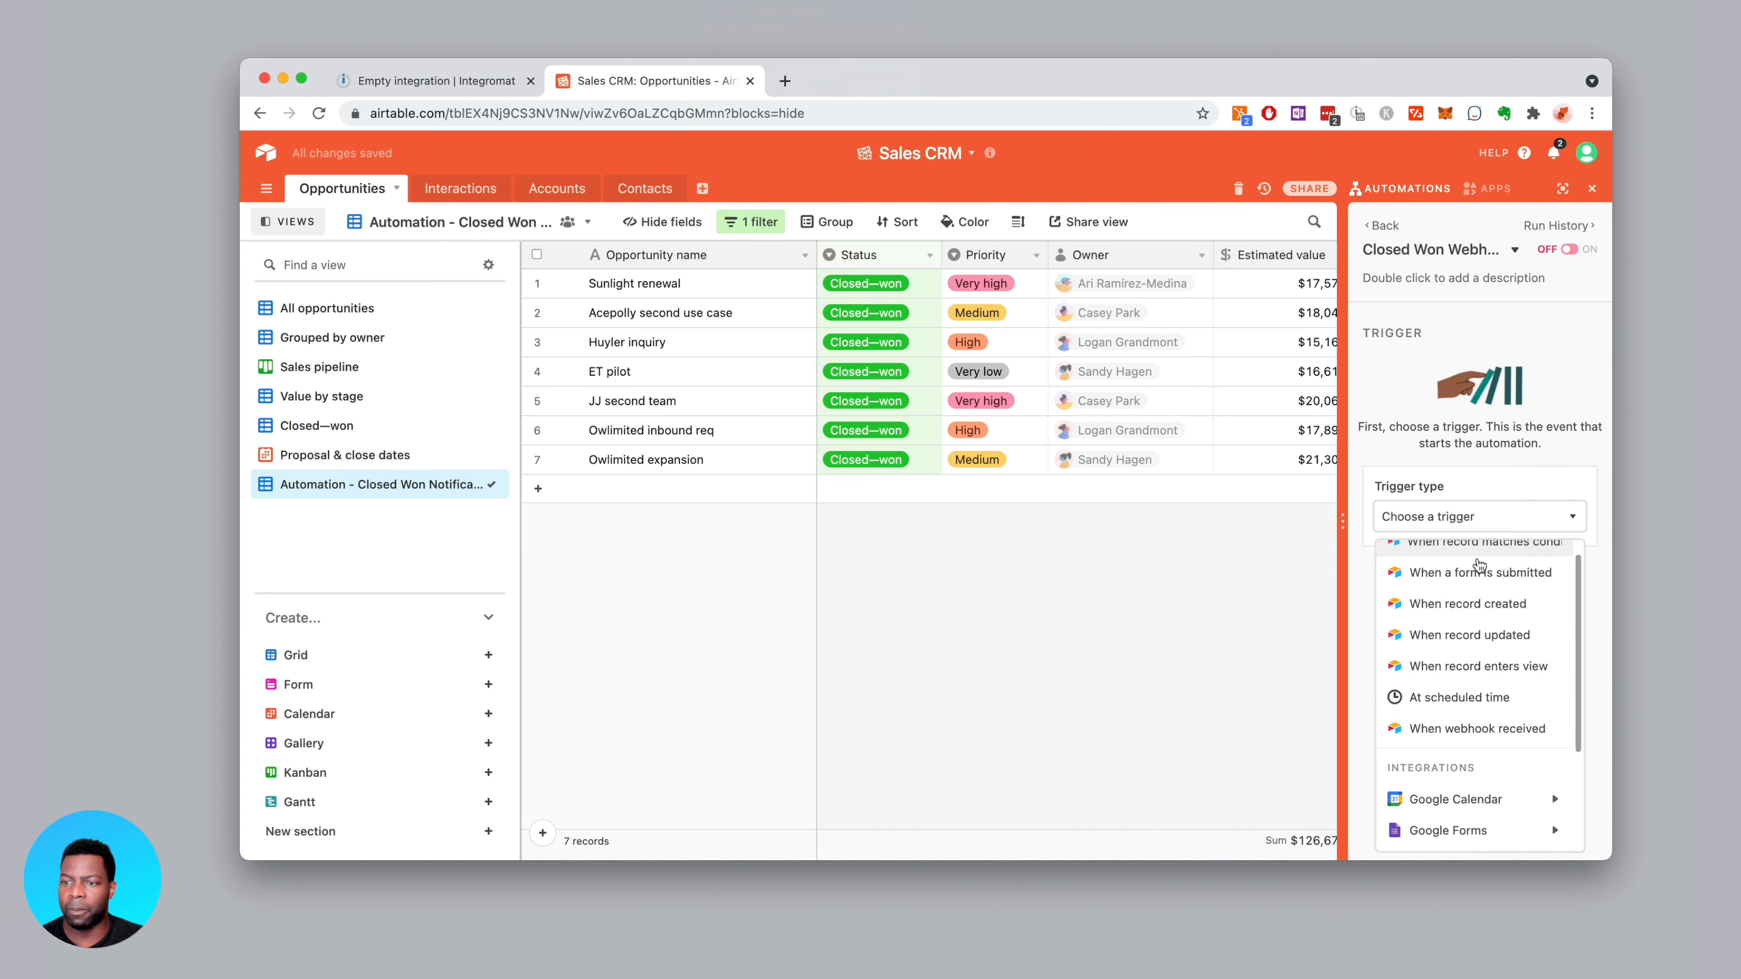
scroll(1479, 564, "up", 2)
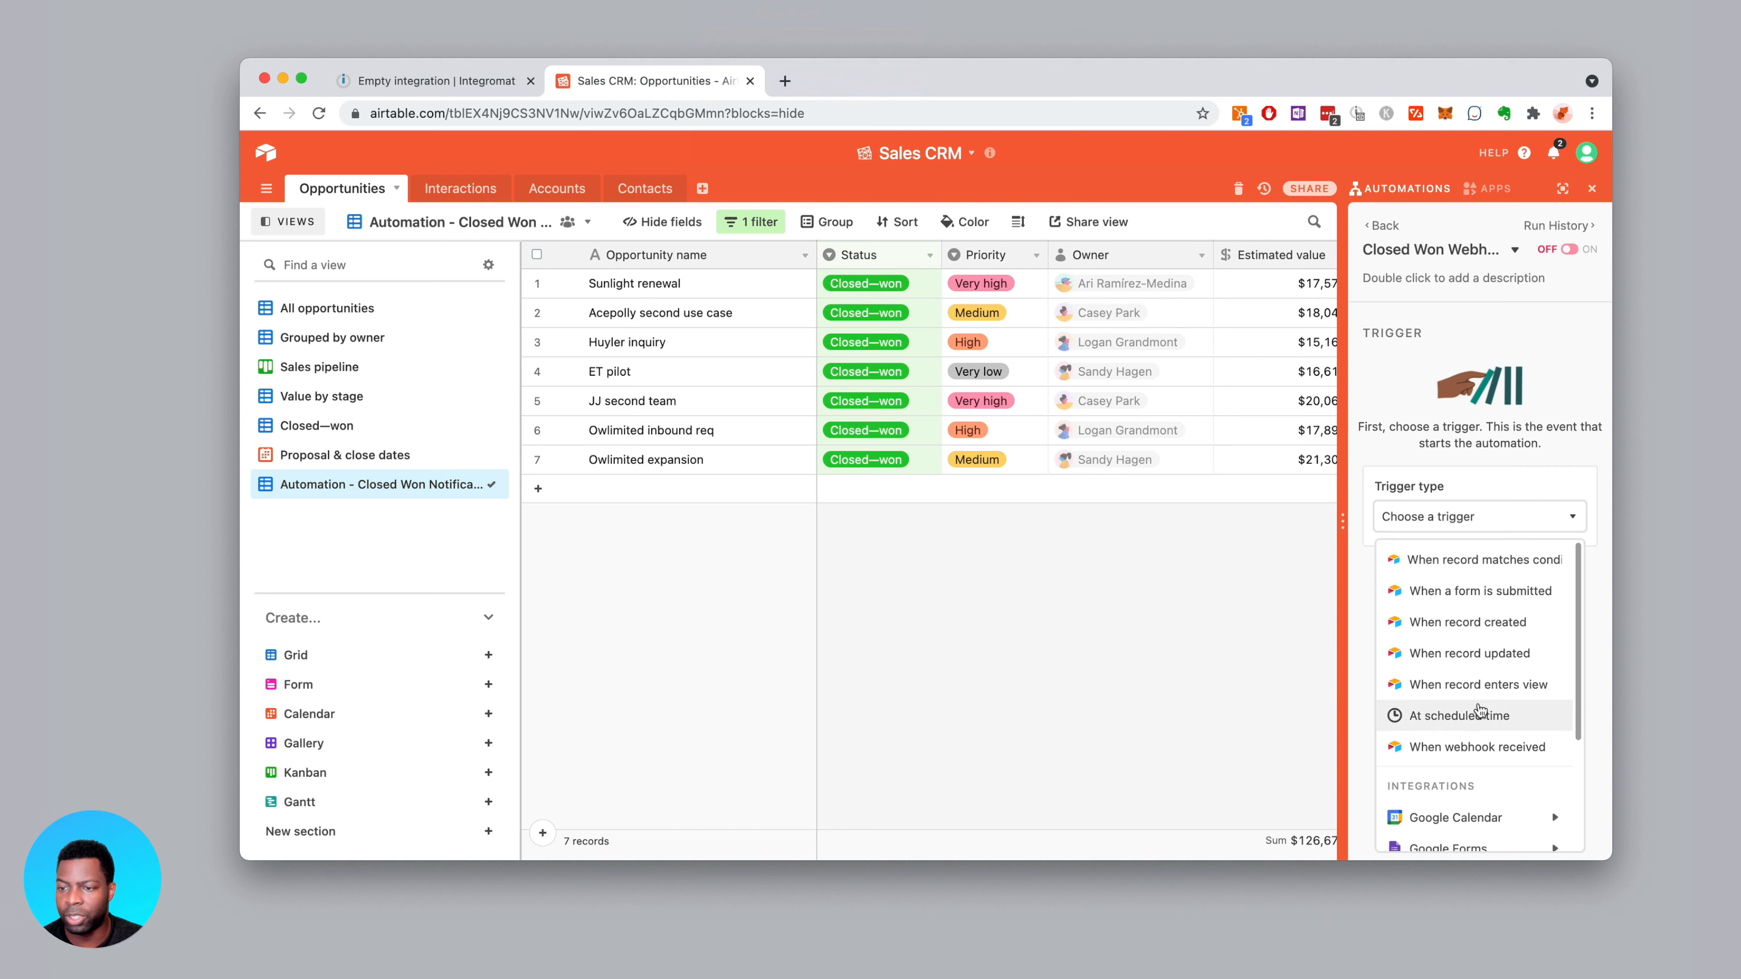
left_click(1486, 684)
Point the trigger at the Opportunities table's Automation - Closed Won Notification view and run a successful test
left_click(1508, 597)
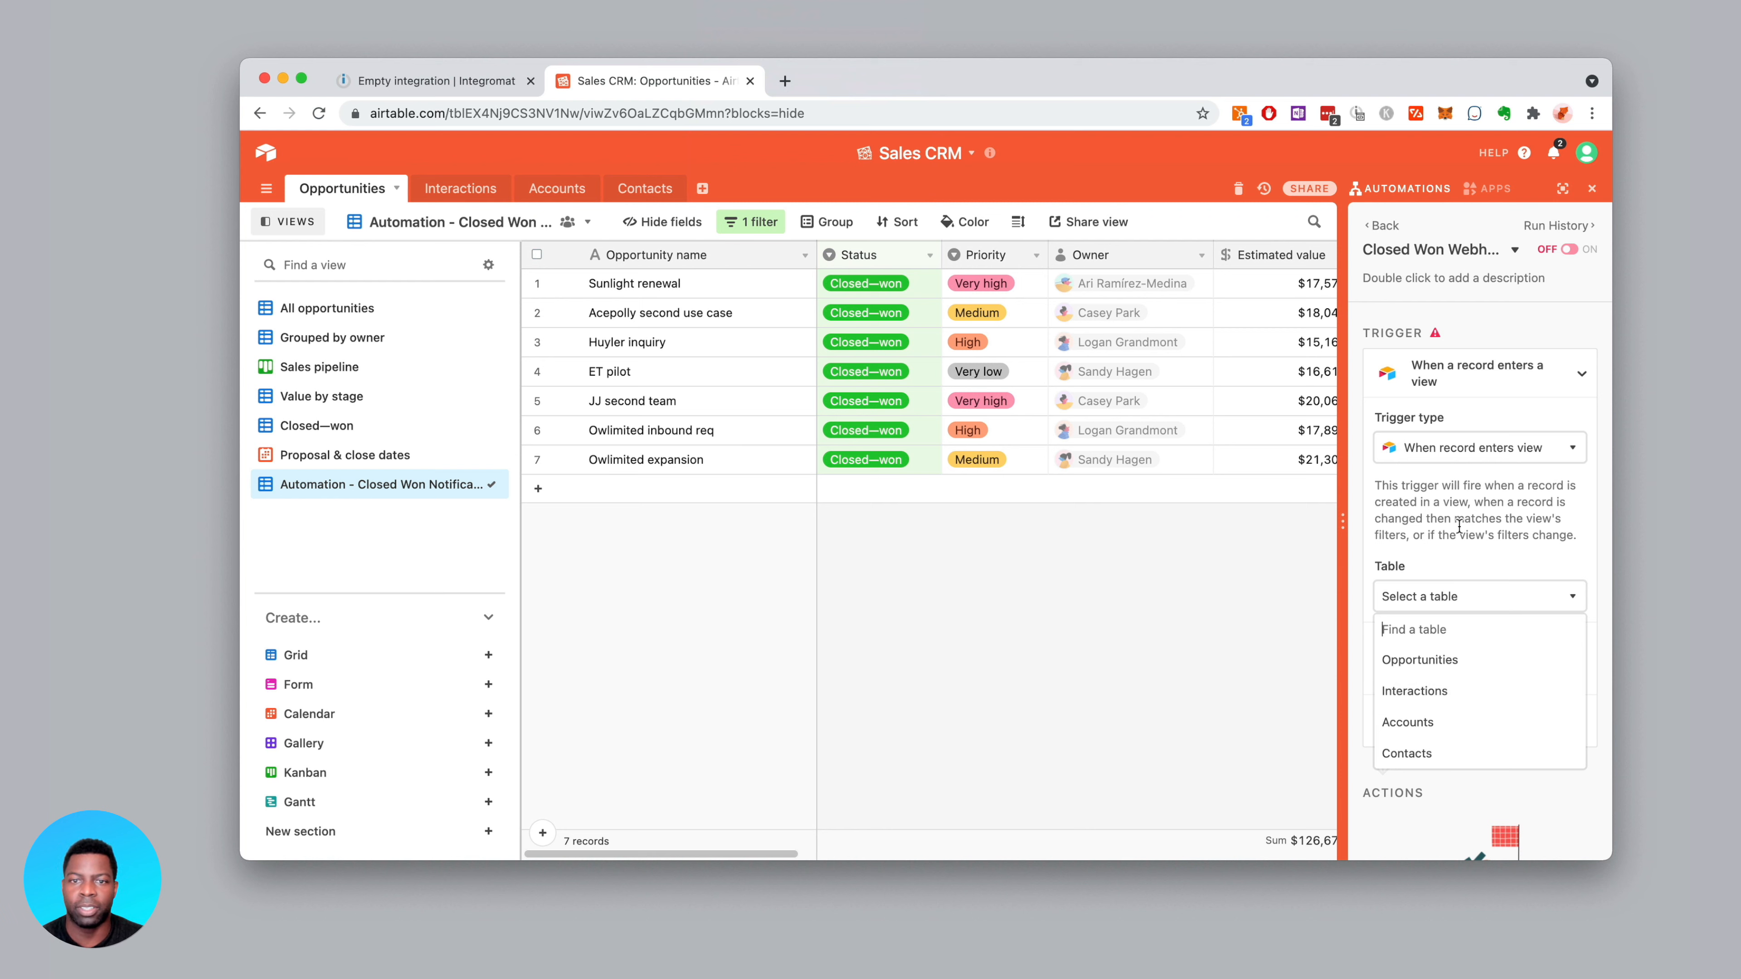
scroll(1454, 582, "down", 3)
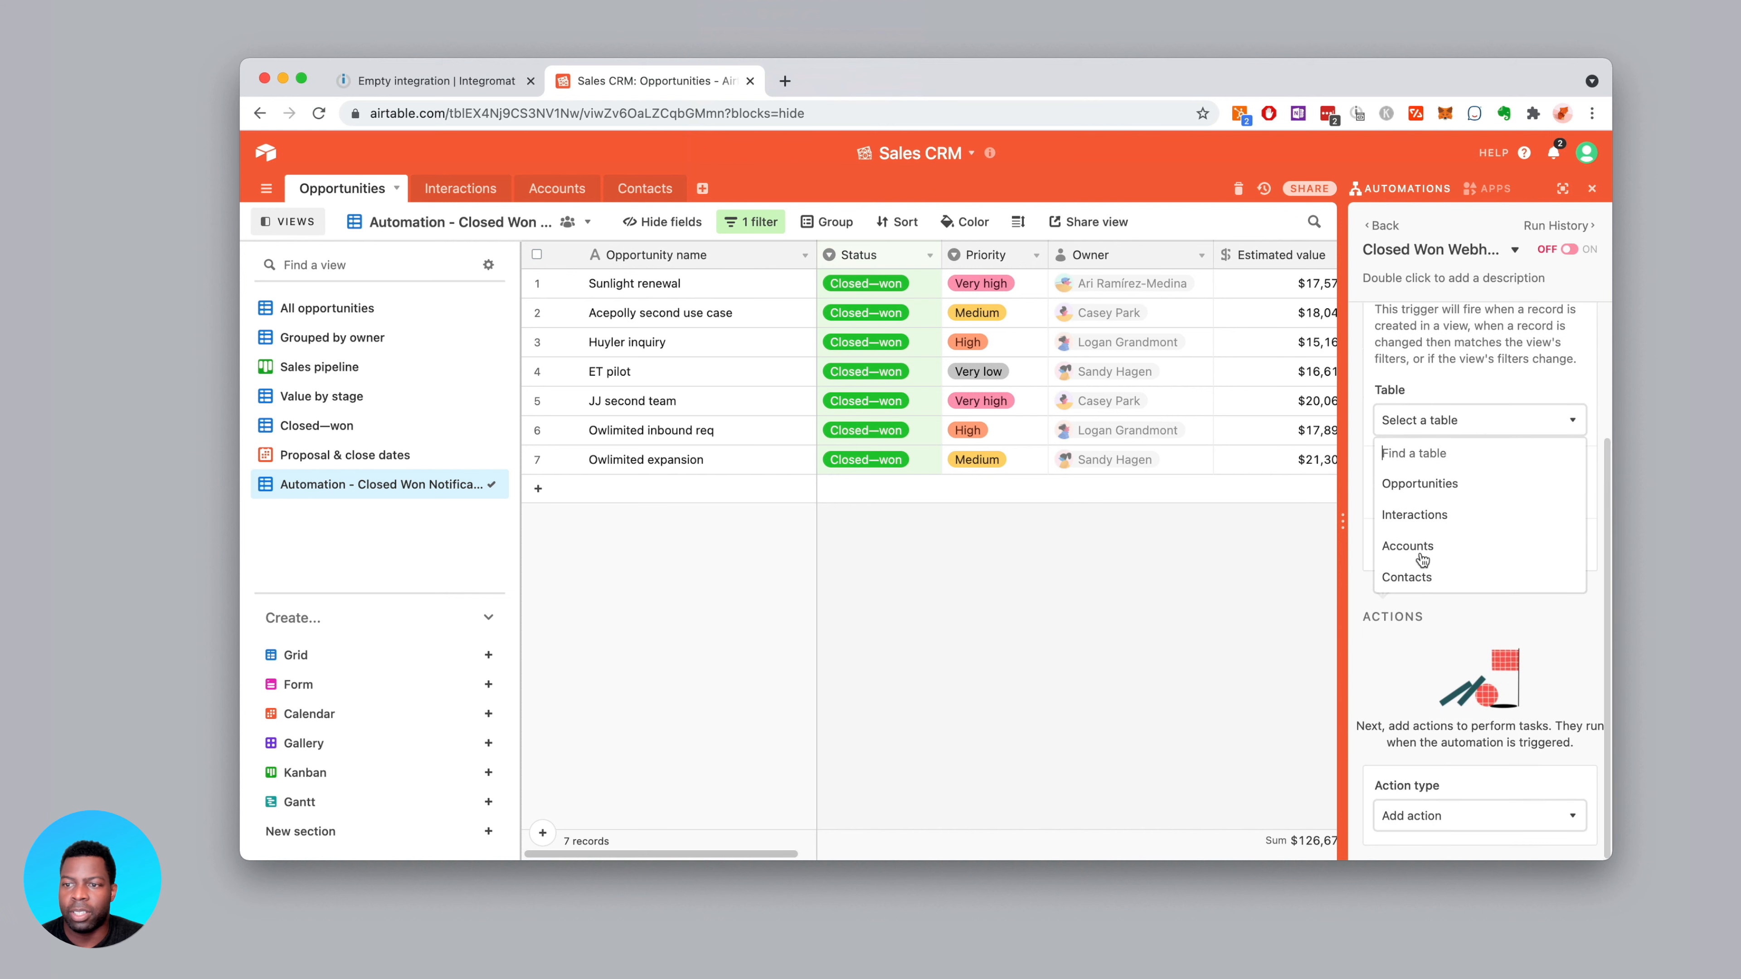
left_click(1433, 485)
left_click(1459, 419)
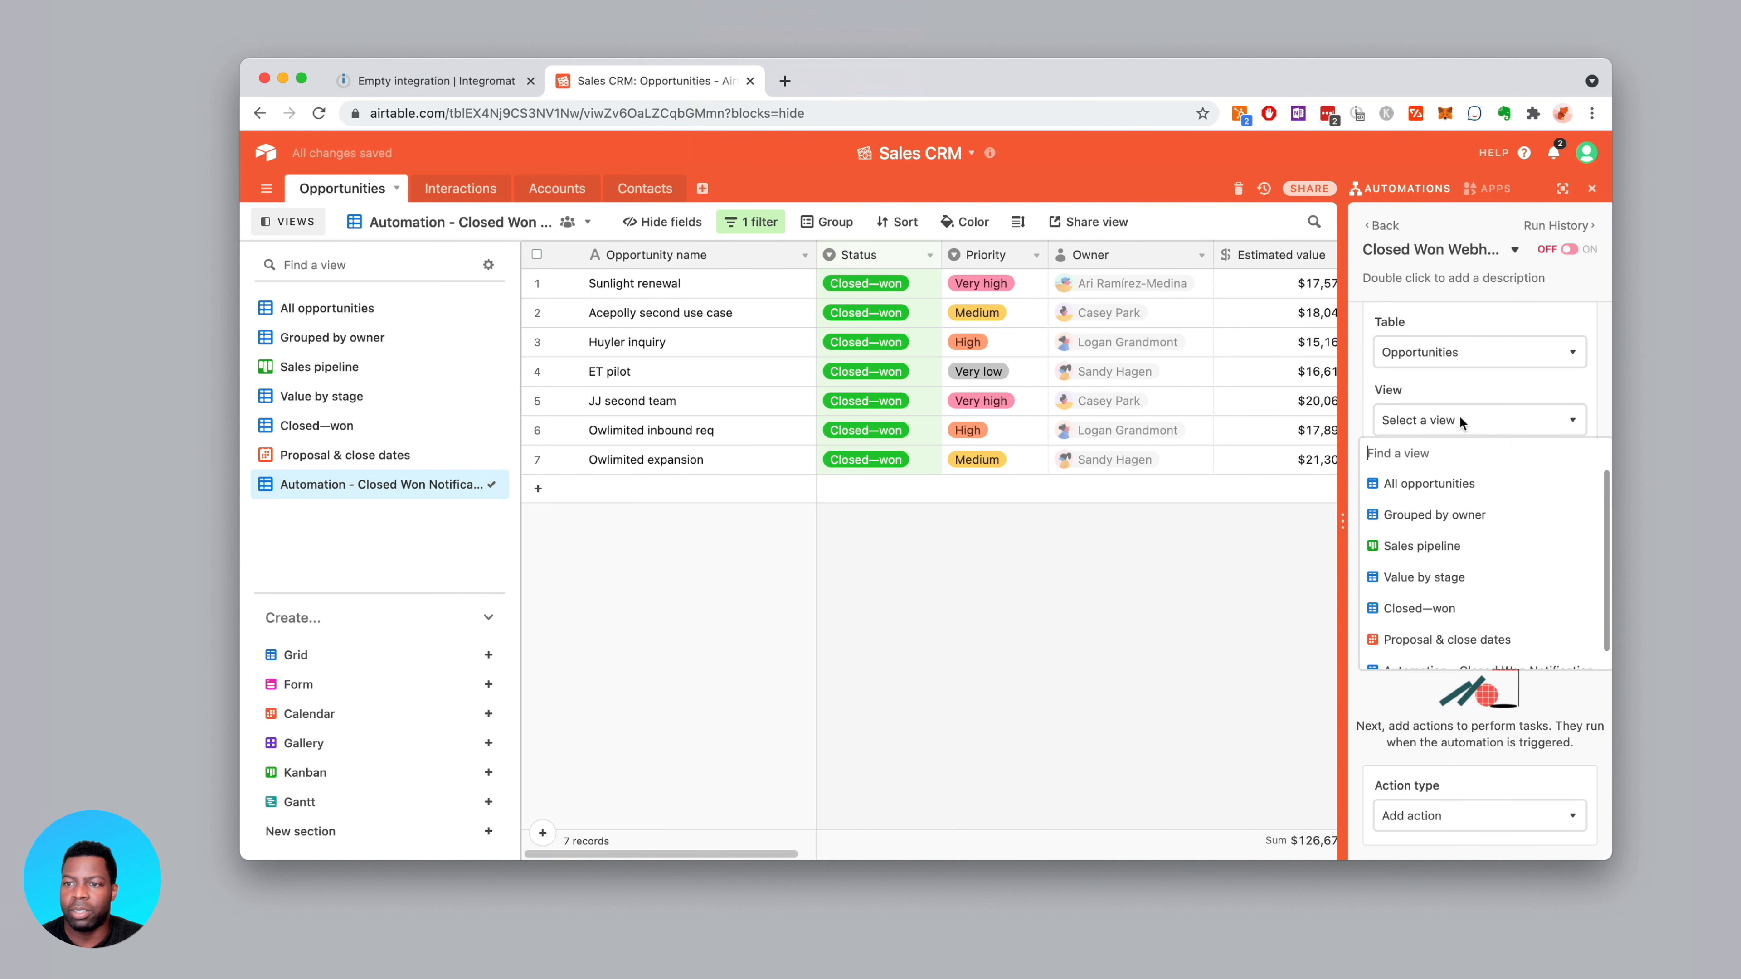
scroll(1481, 560, "down", 2)
left_click(1448, 659)
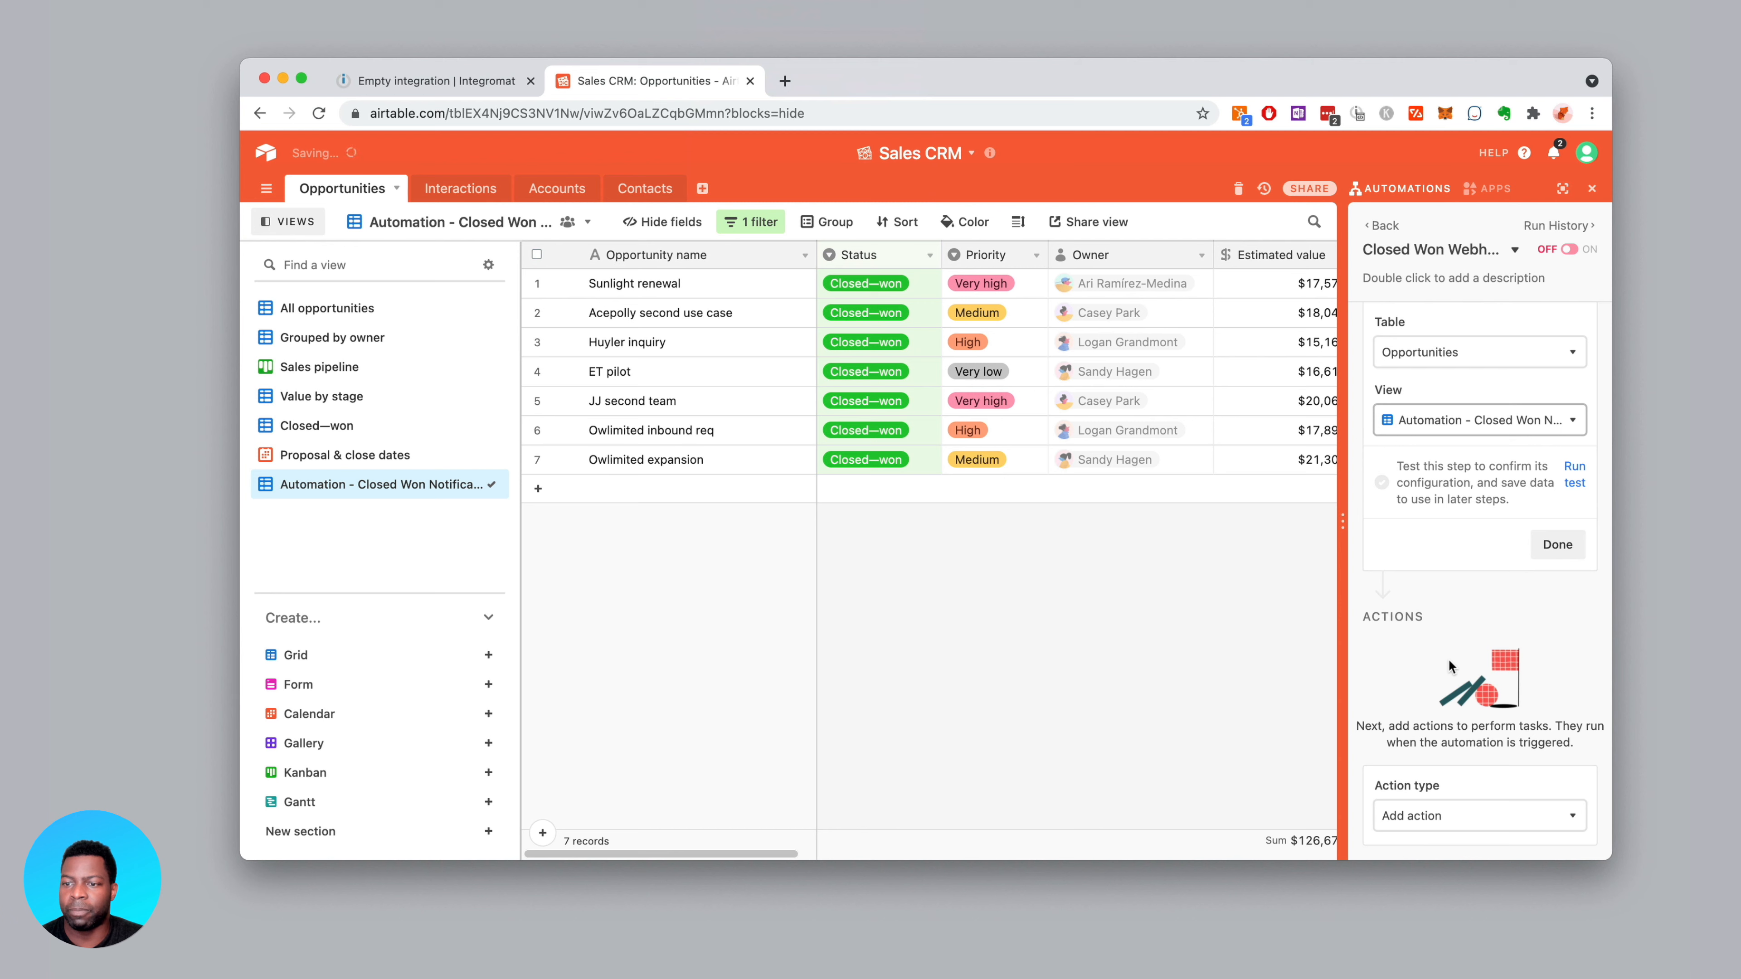
left_click(1575, 468)
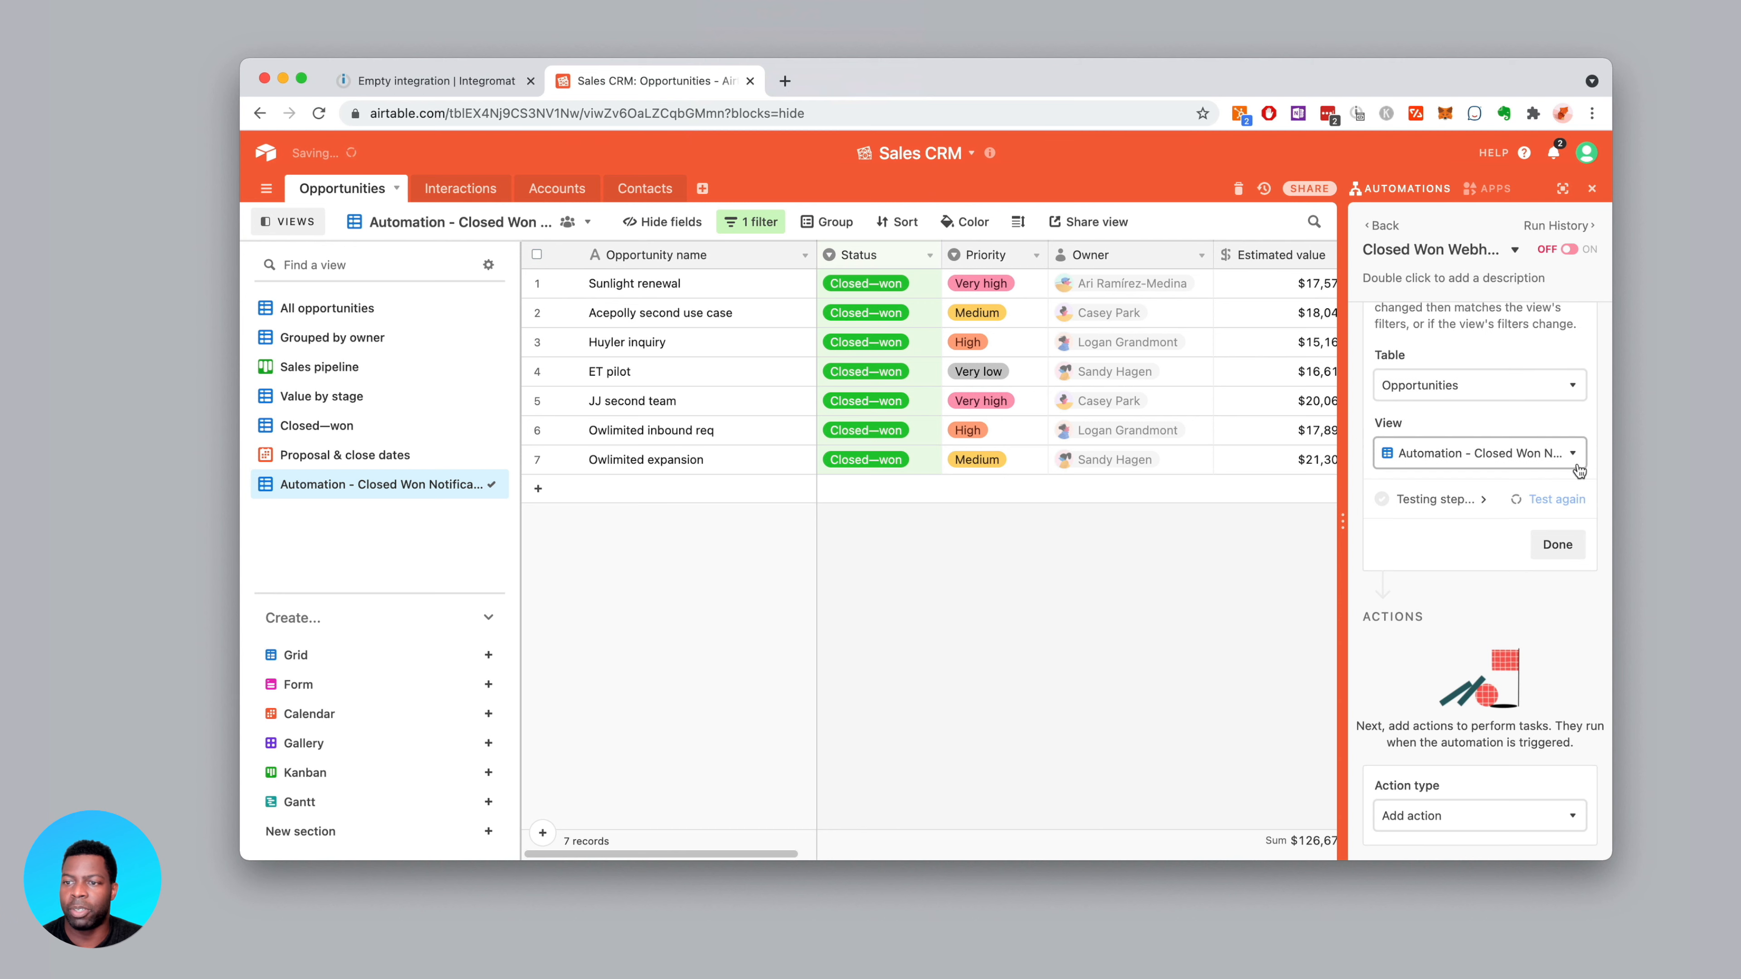
left_click(1557, 544)
Add a Run script action and replace its sample line with the pasted webhook template script
left_click(1465, 642)
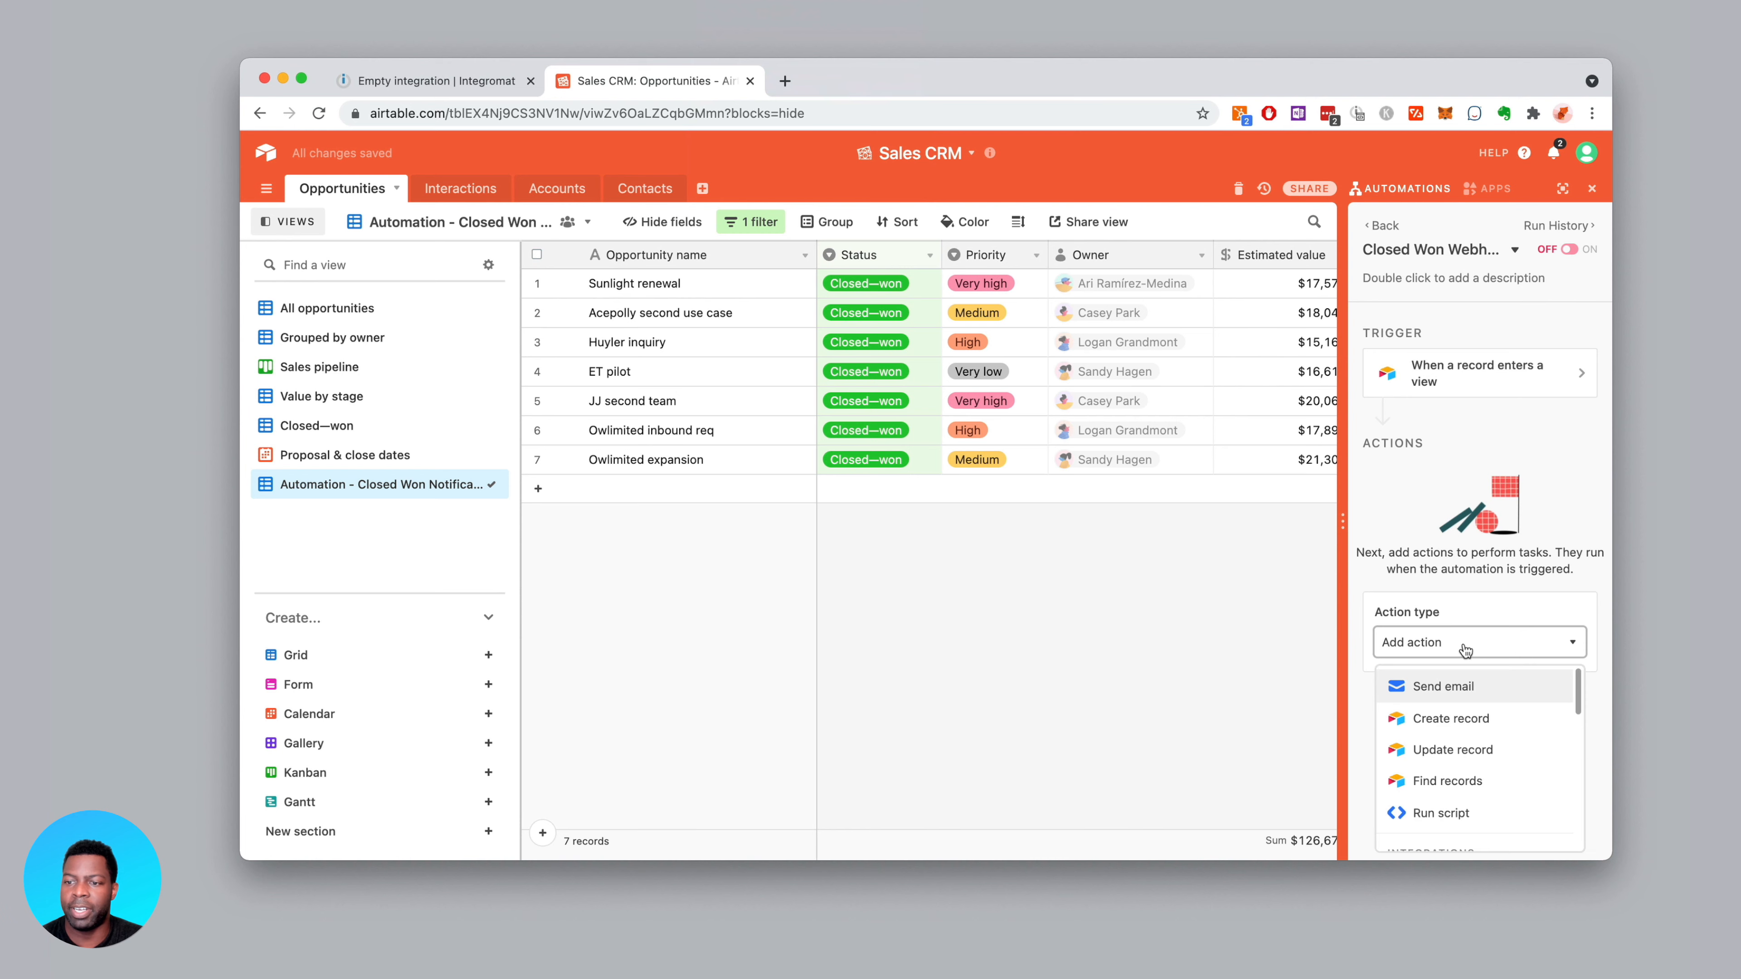
left_click(1449, 820)
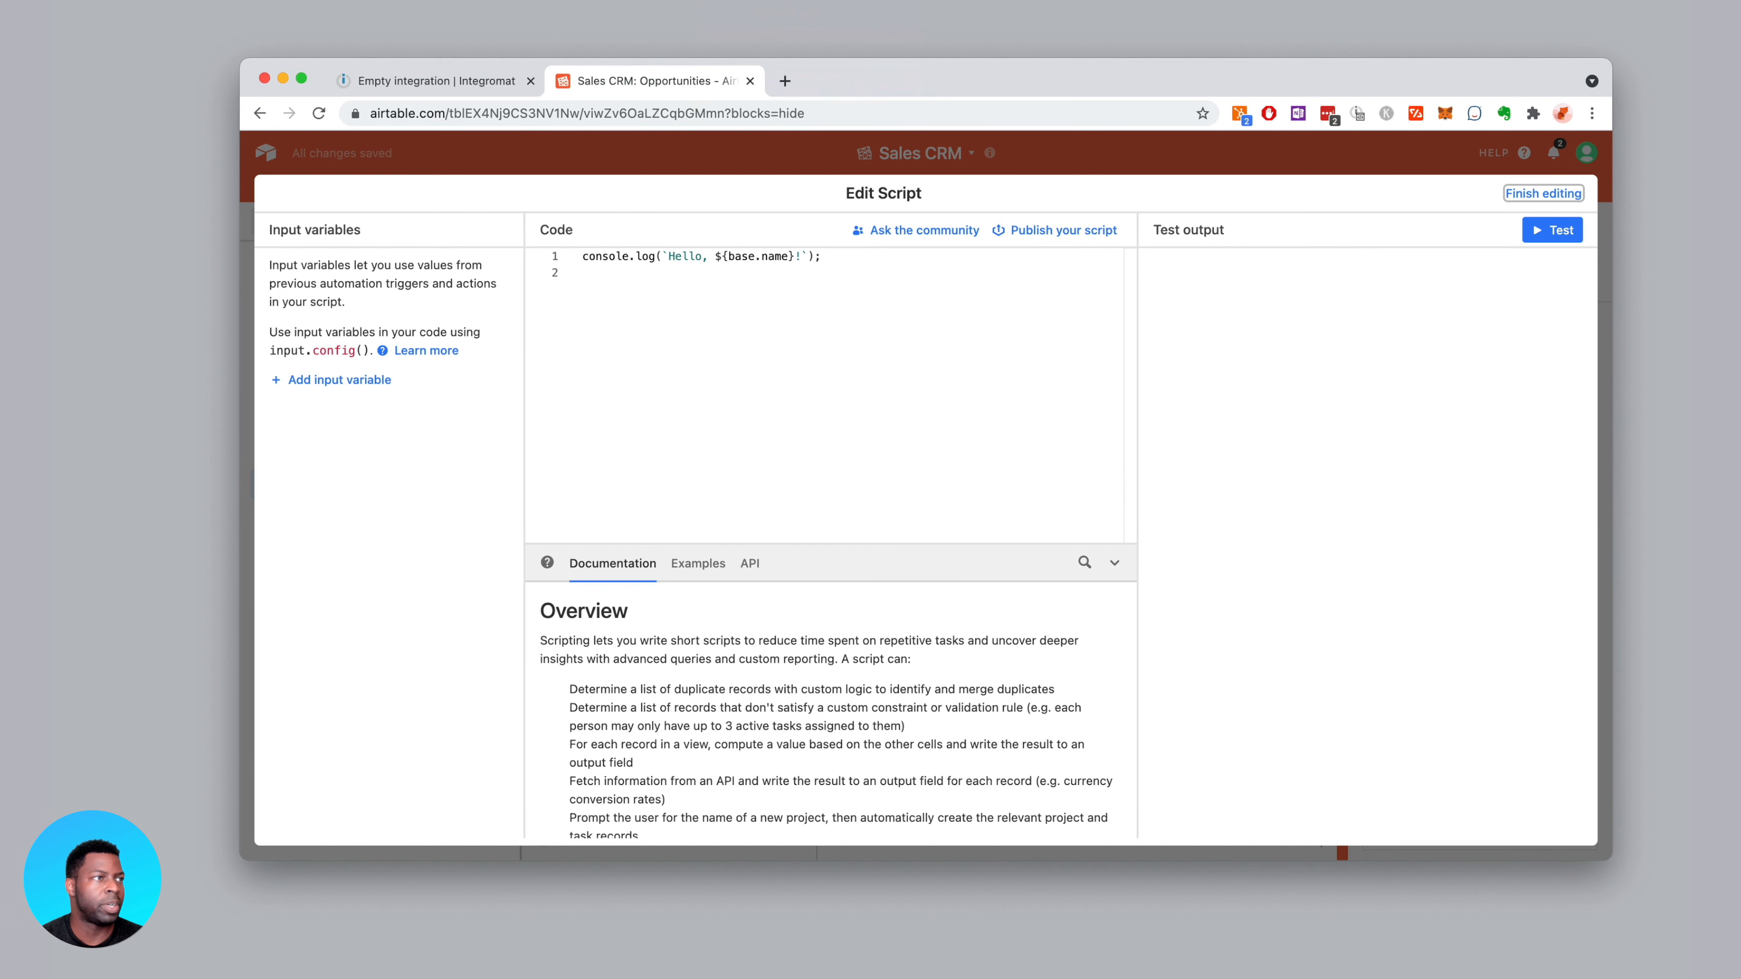
key("super+Tab")
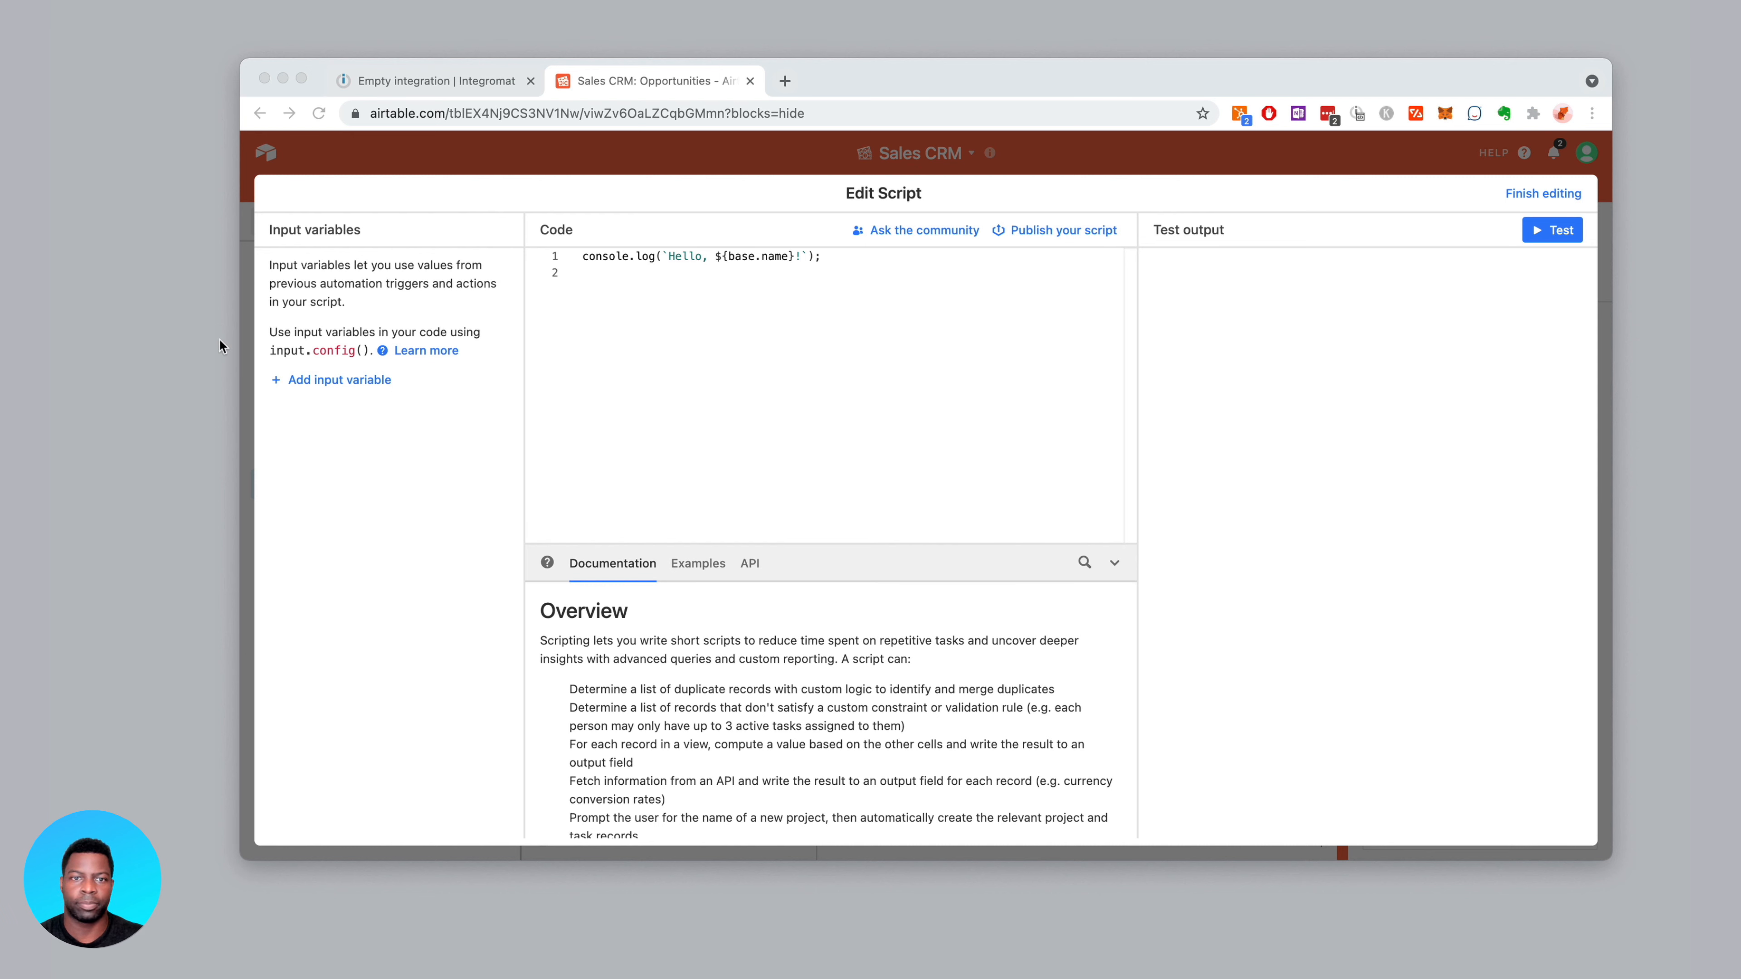
left_click(817, 331)
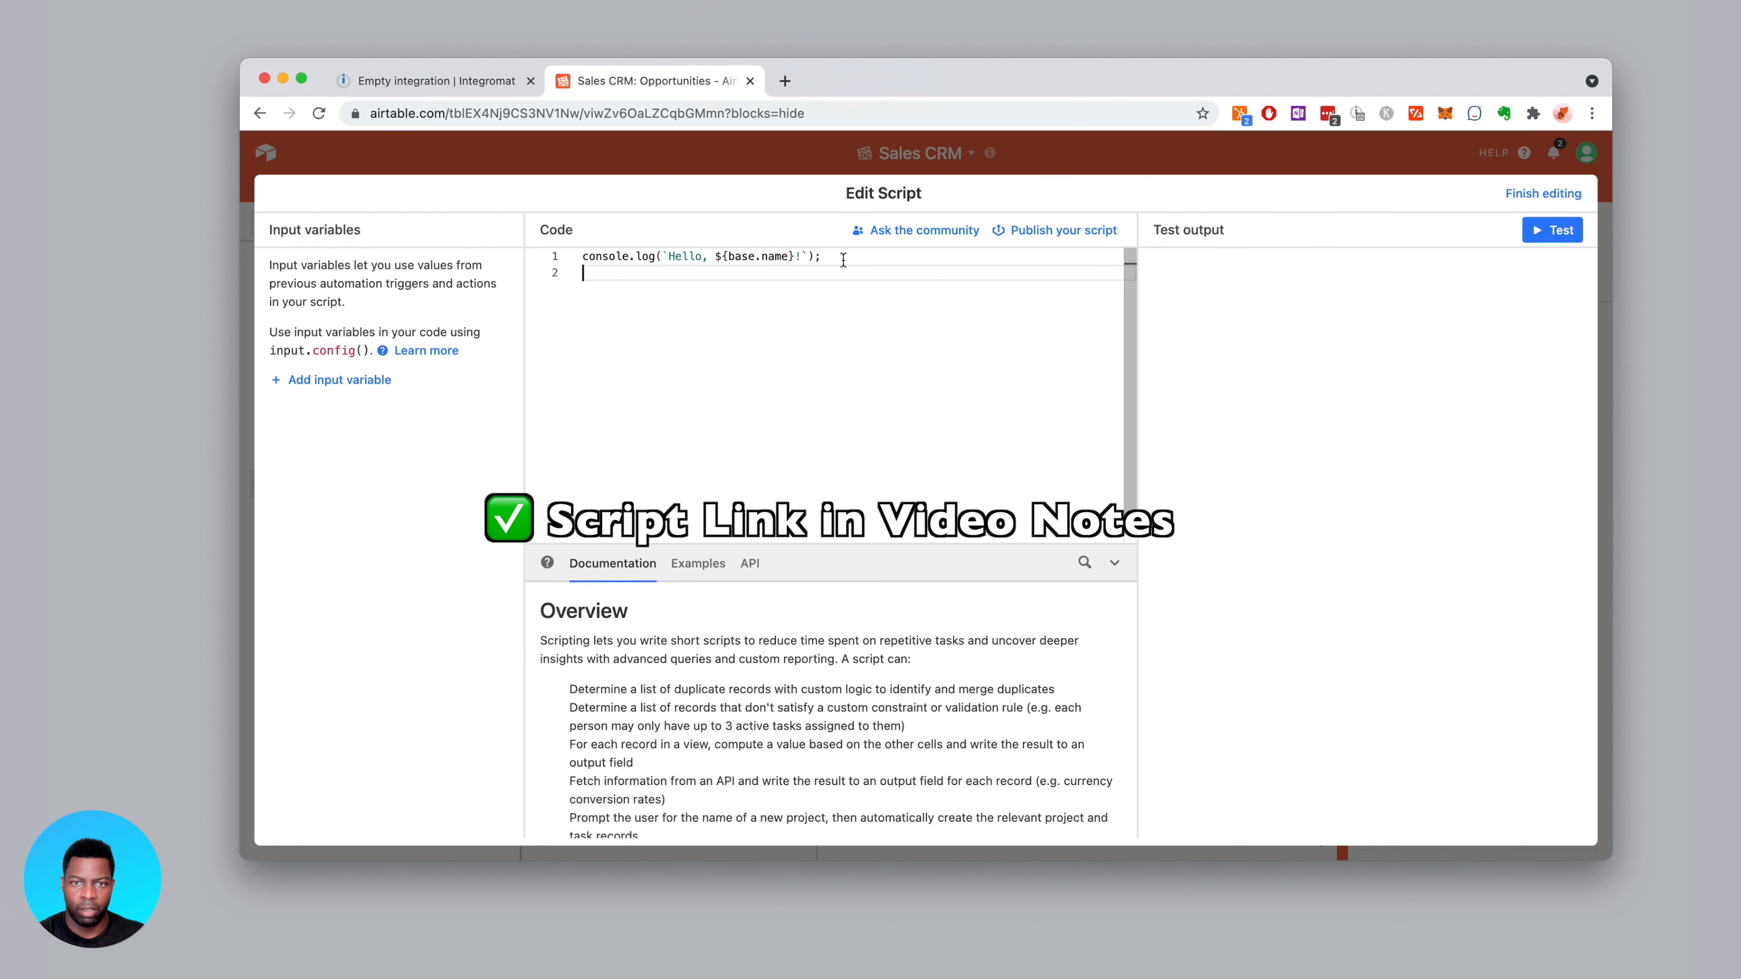
left_click_drag(843, 260, 582, 263)
key("BackSpace")
type("let inputConfig = input.config(); // AIRTABLE BUTTON INTEGROMAT TRIGGER TEMPLATE // @maker_zo_ // Webhook URL let webhook = ‘WEBHOOK’ // !-------------------! // let queryParams = ‘/?id=${inputConfig.recordID}` const returnedPayload = await fetch(`${webhook}${queryParams}`);")
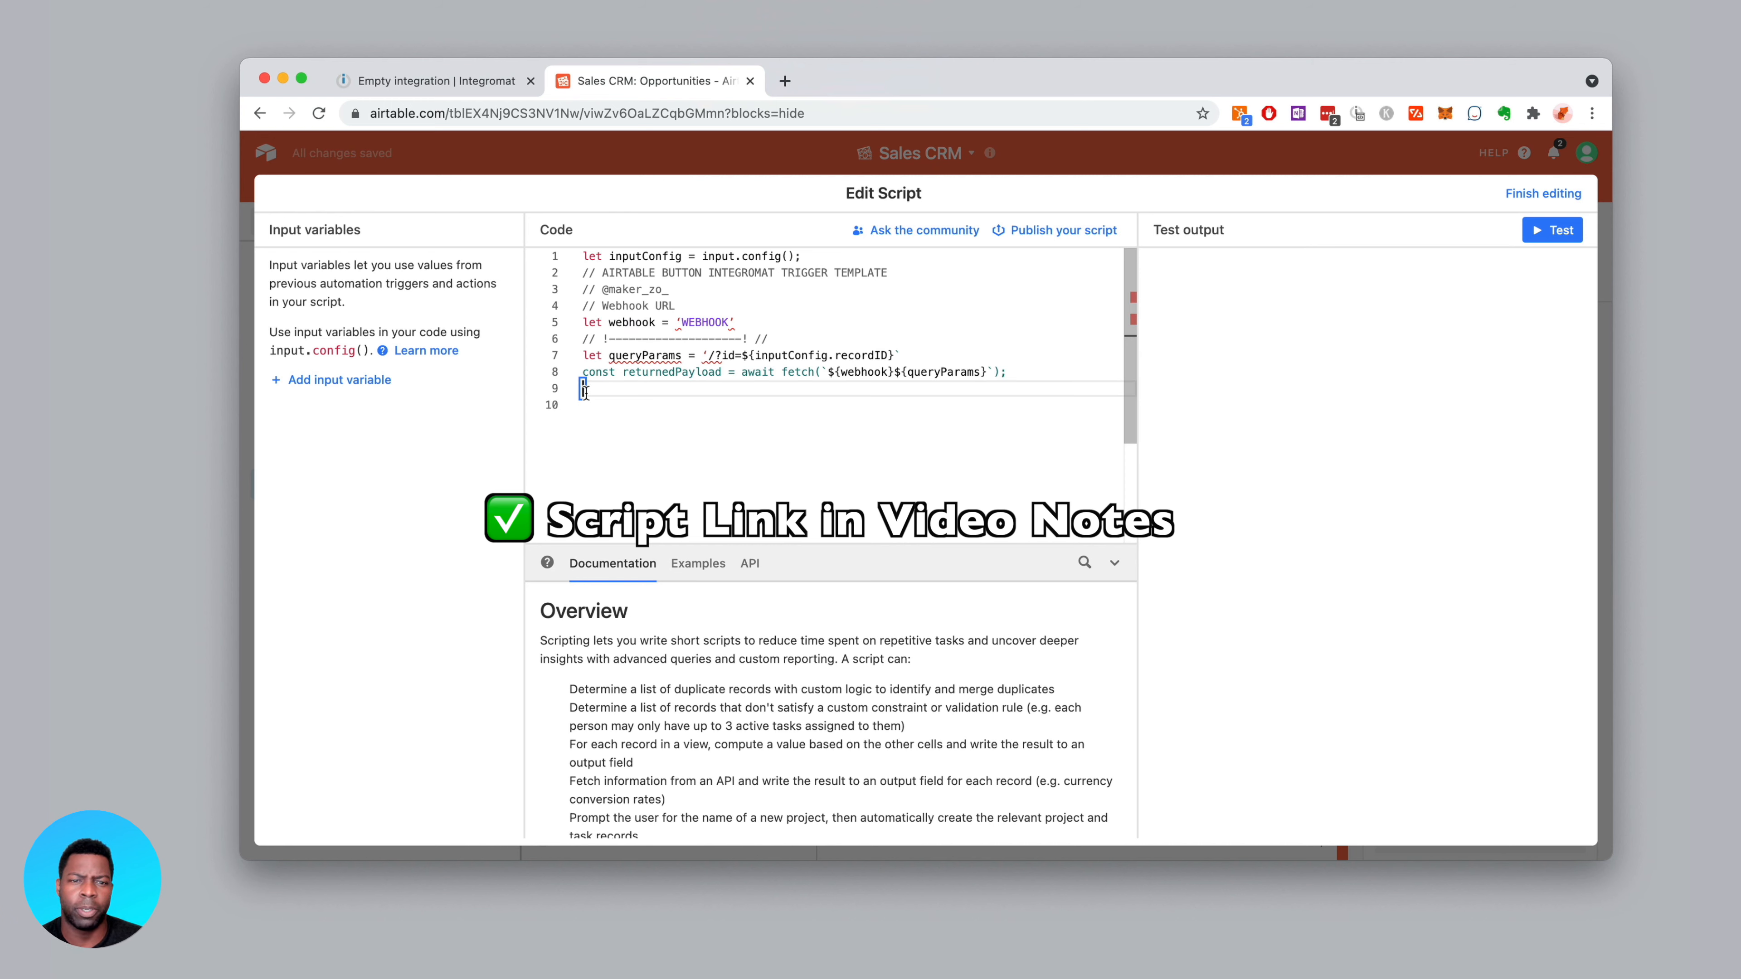
Locate the 'WEBHOOK' placeholder in the script, then start adding a module in Integromat
left_click(677, 323)
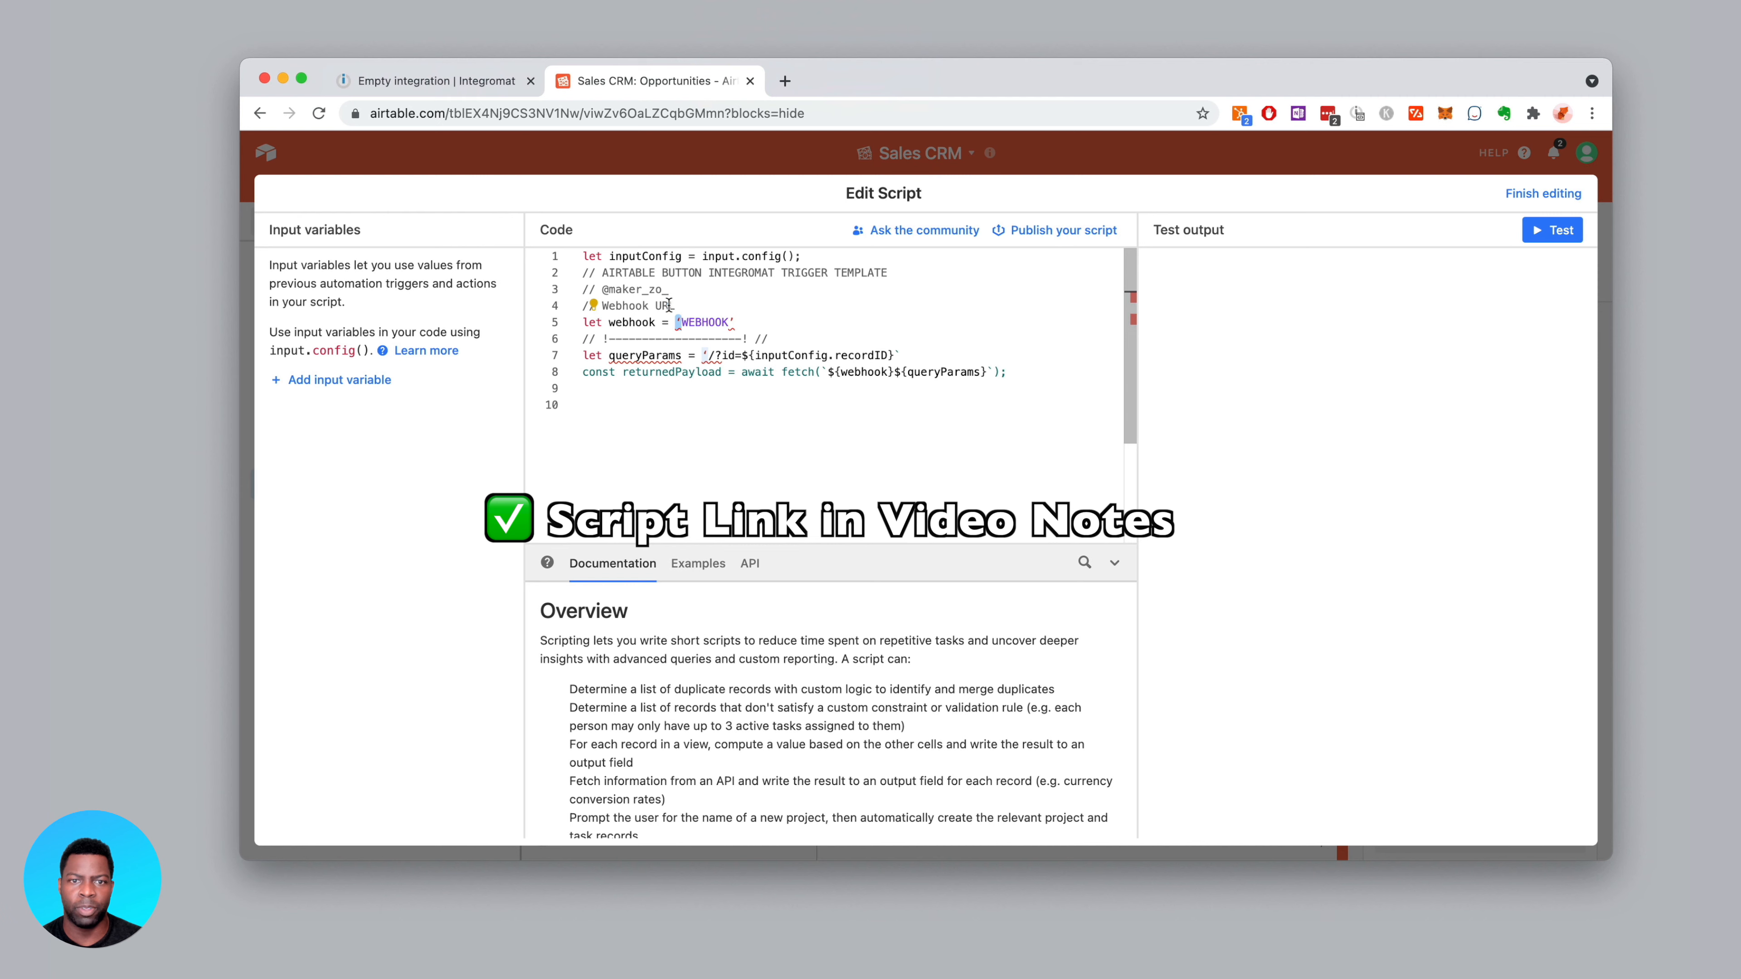
double_click(708, 323)
left_click(655, 272)
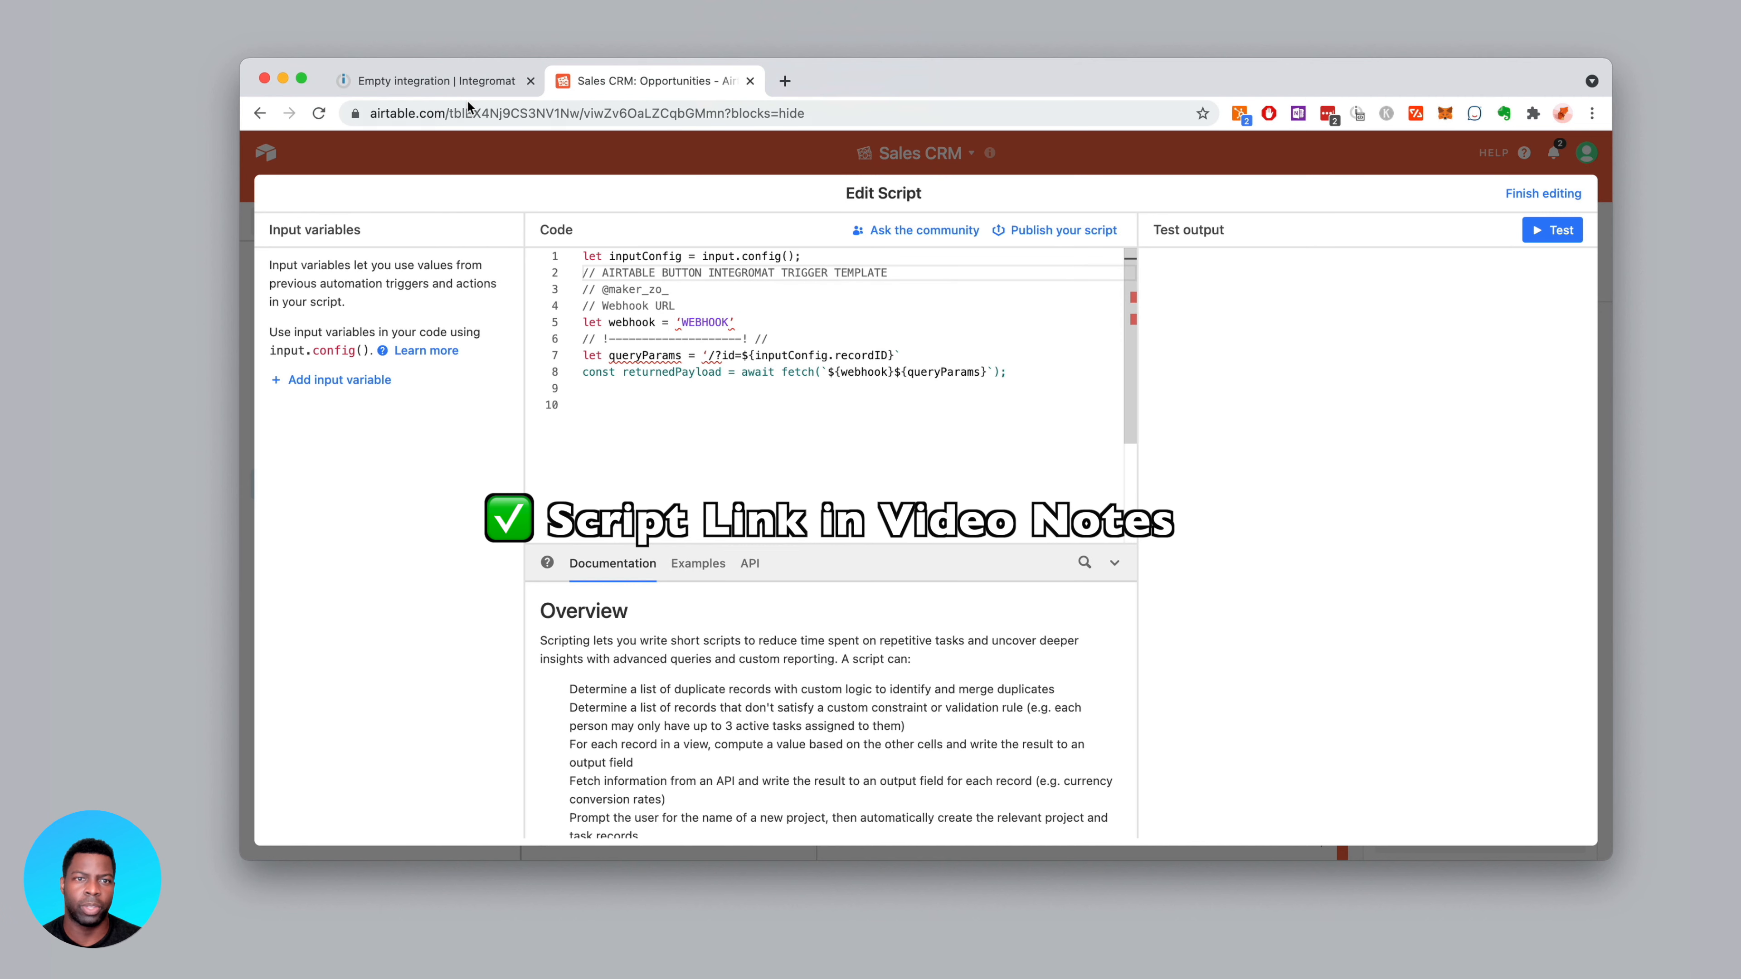
left_click(461, 83)
left_click(917, 432)
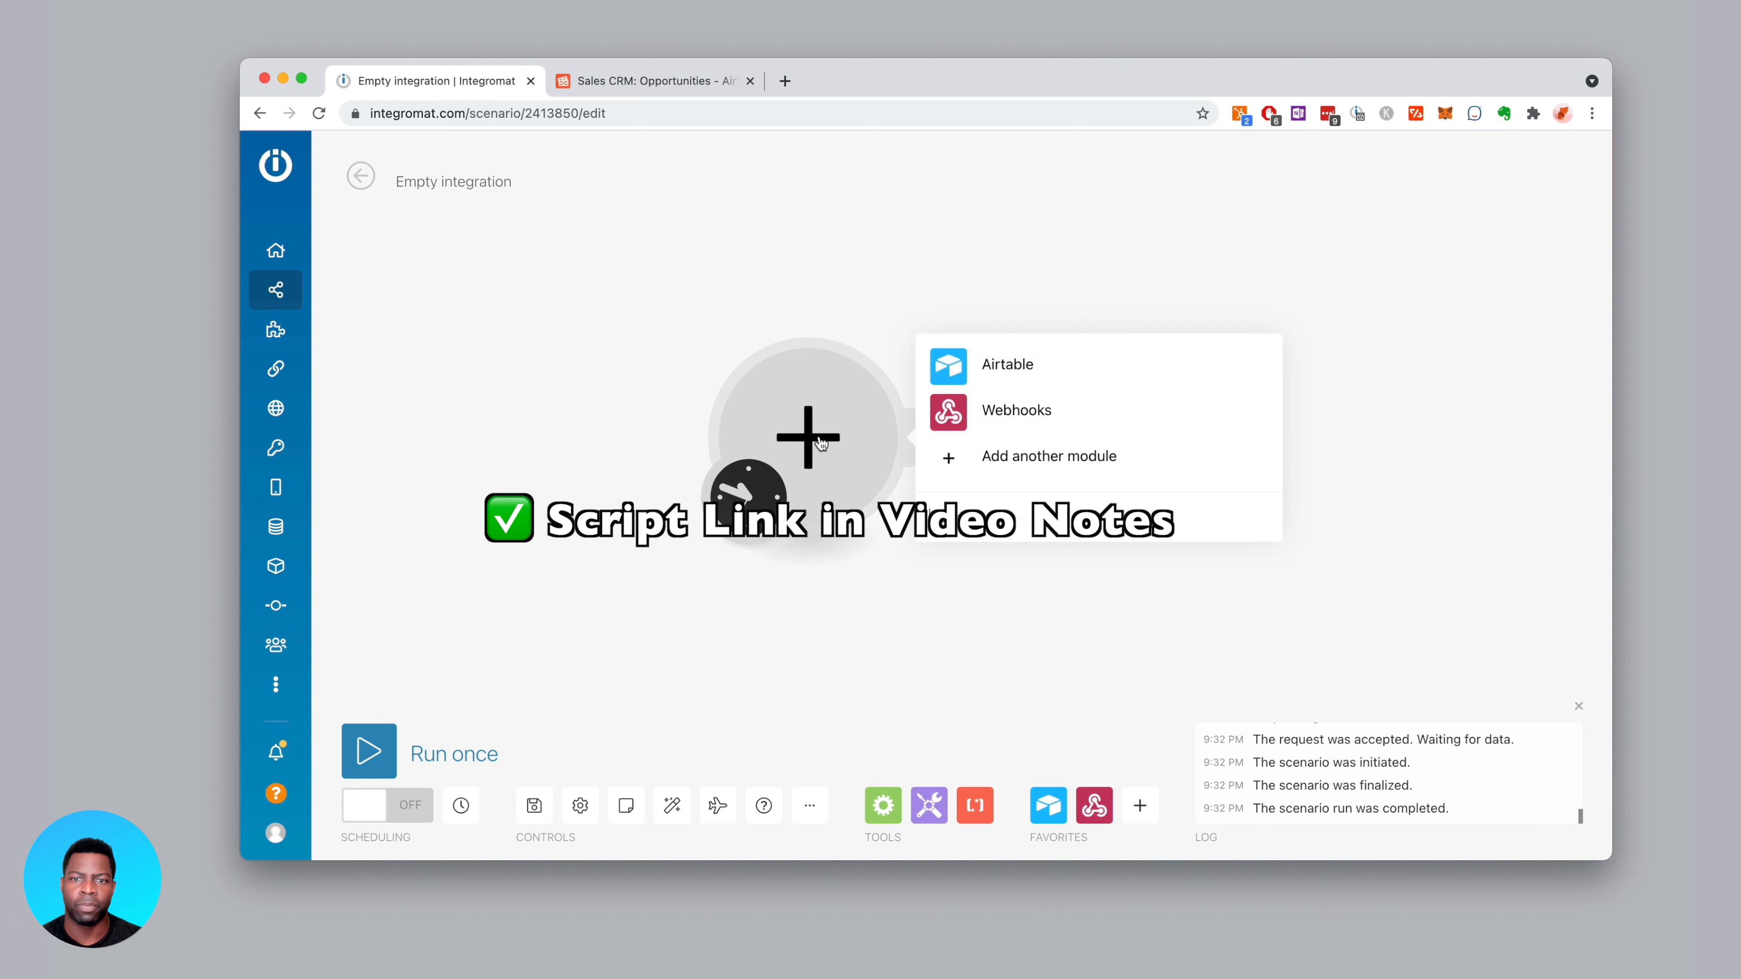
Add a Custom webhook module using a new webhook named test3
left_click(945, 420)
left_click(958, 351)
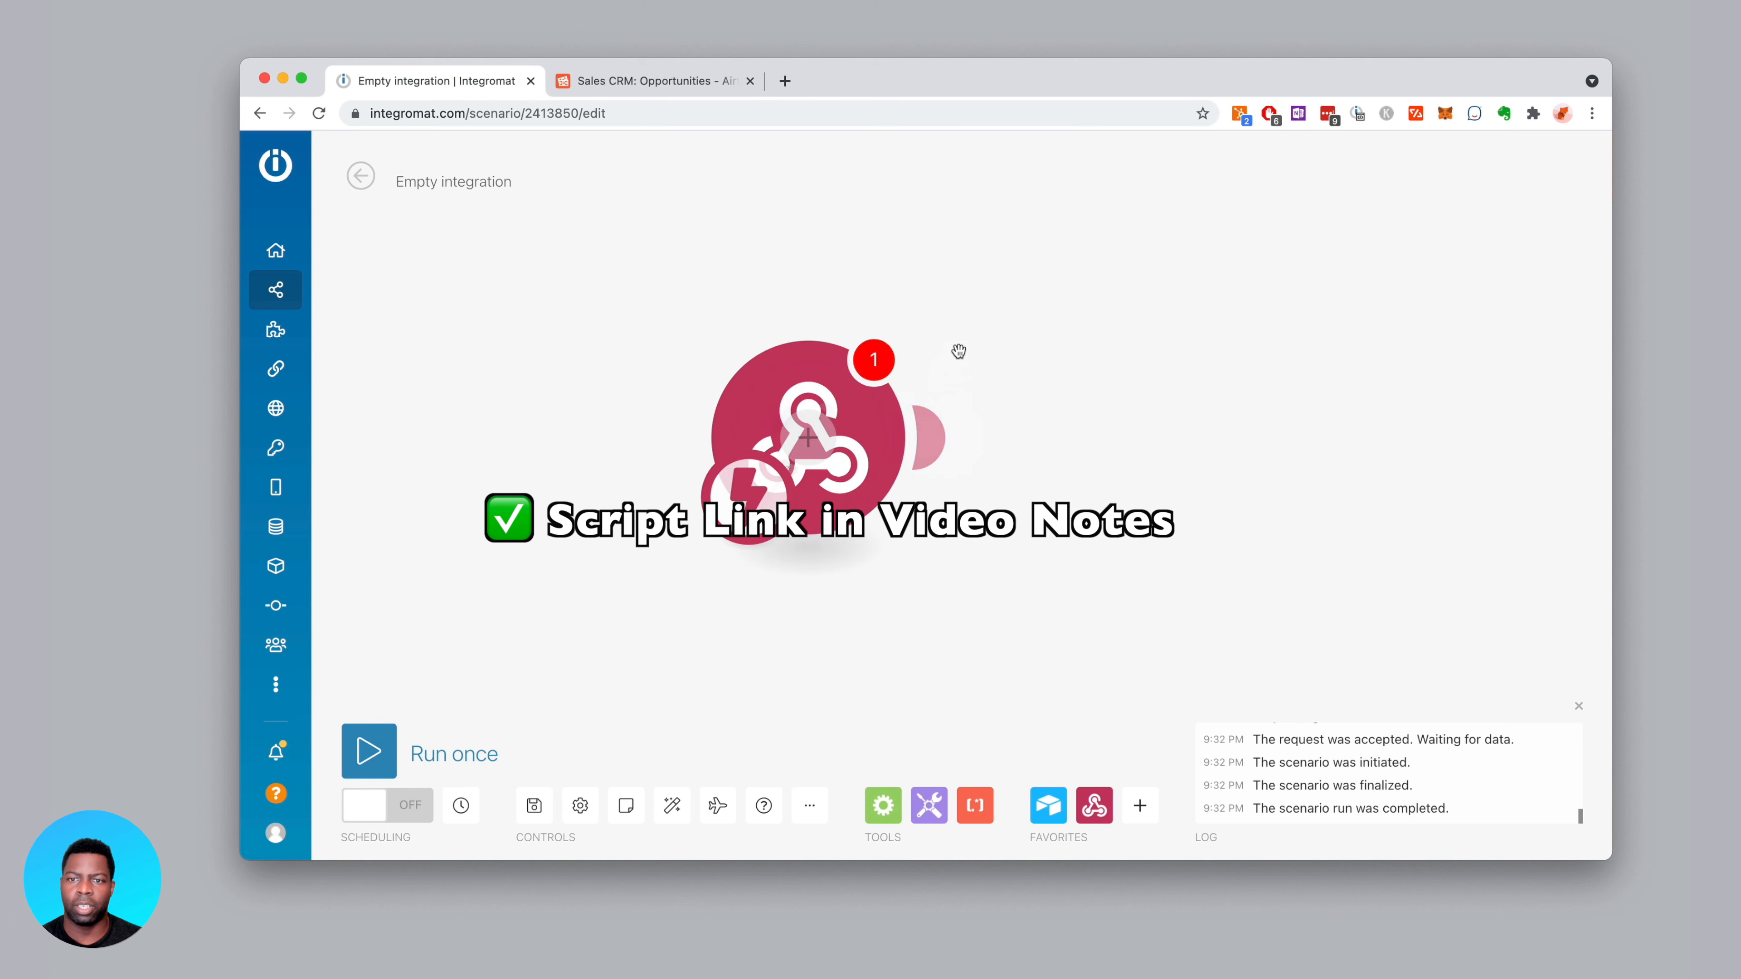
left_click(1249, 426)
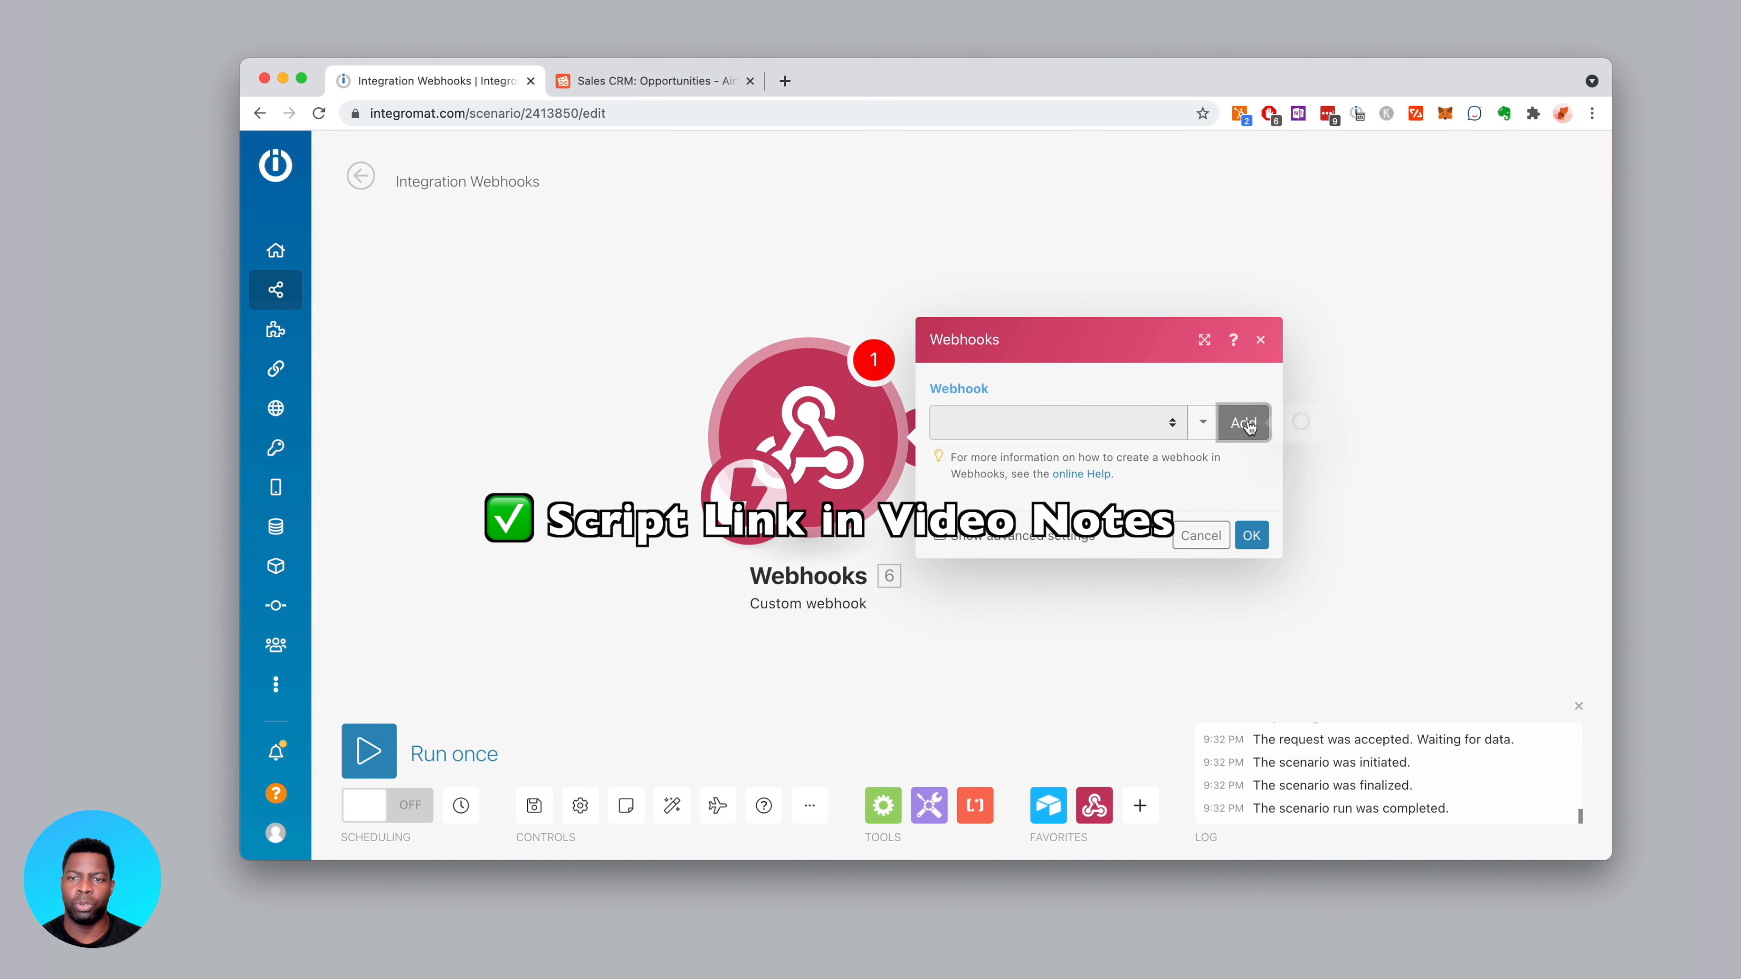
triple_click(719, 358)
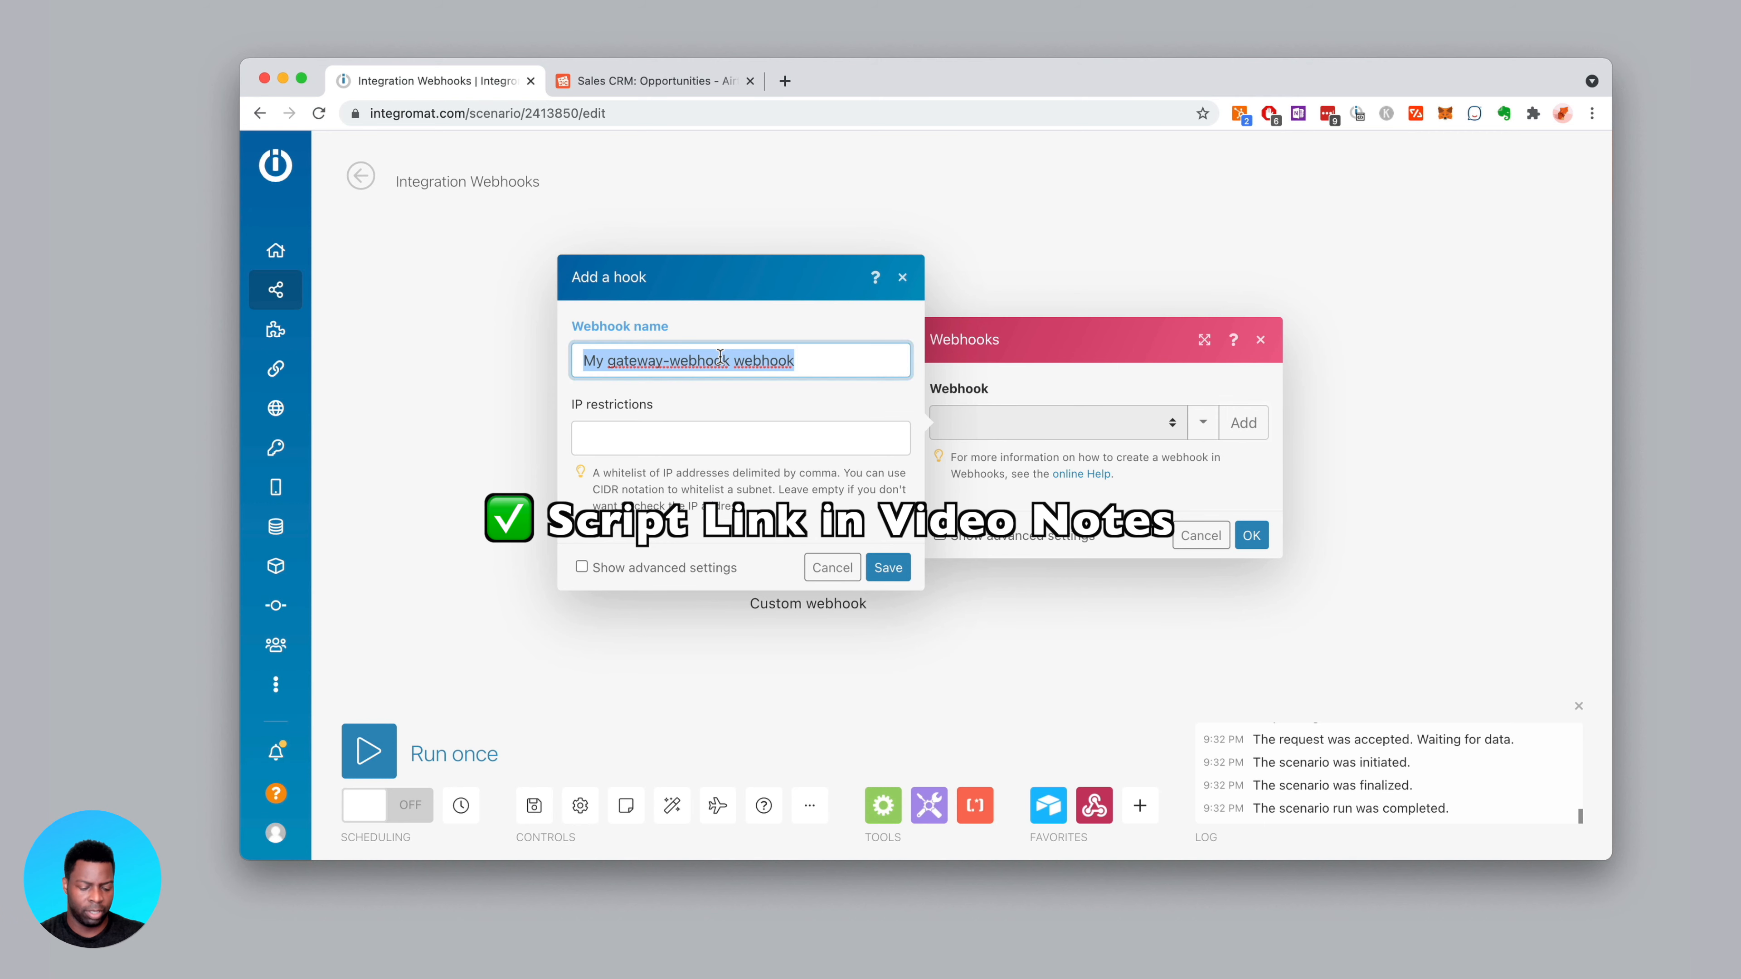
type("test3")
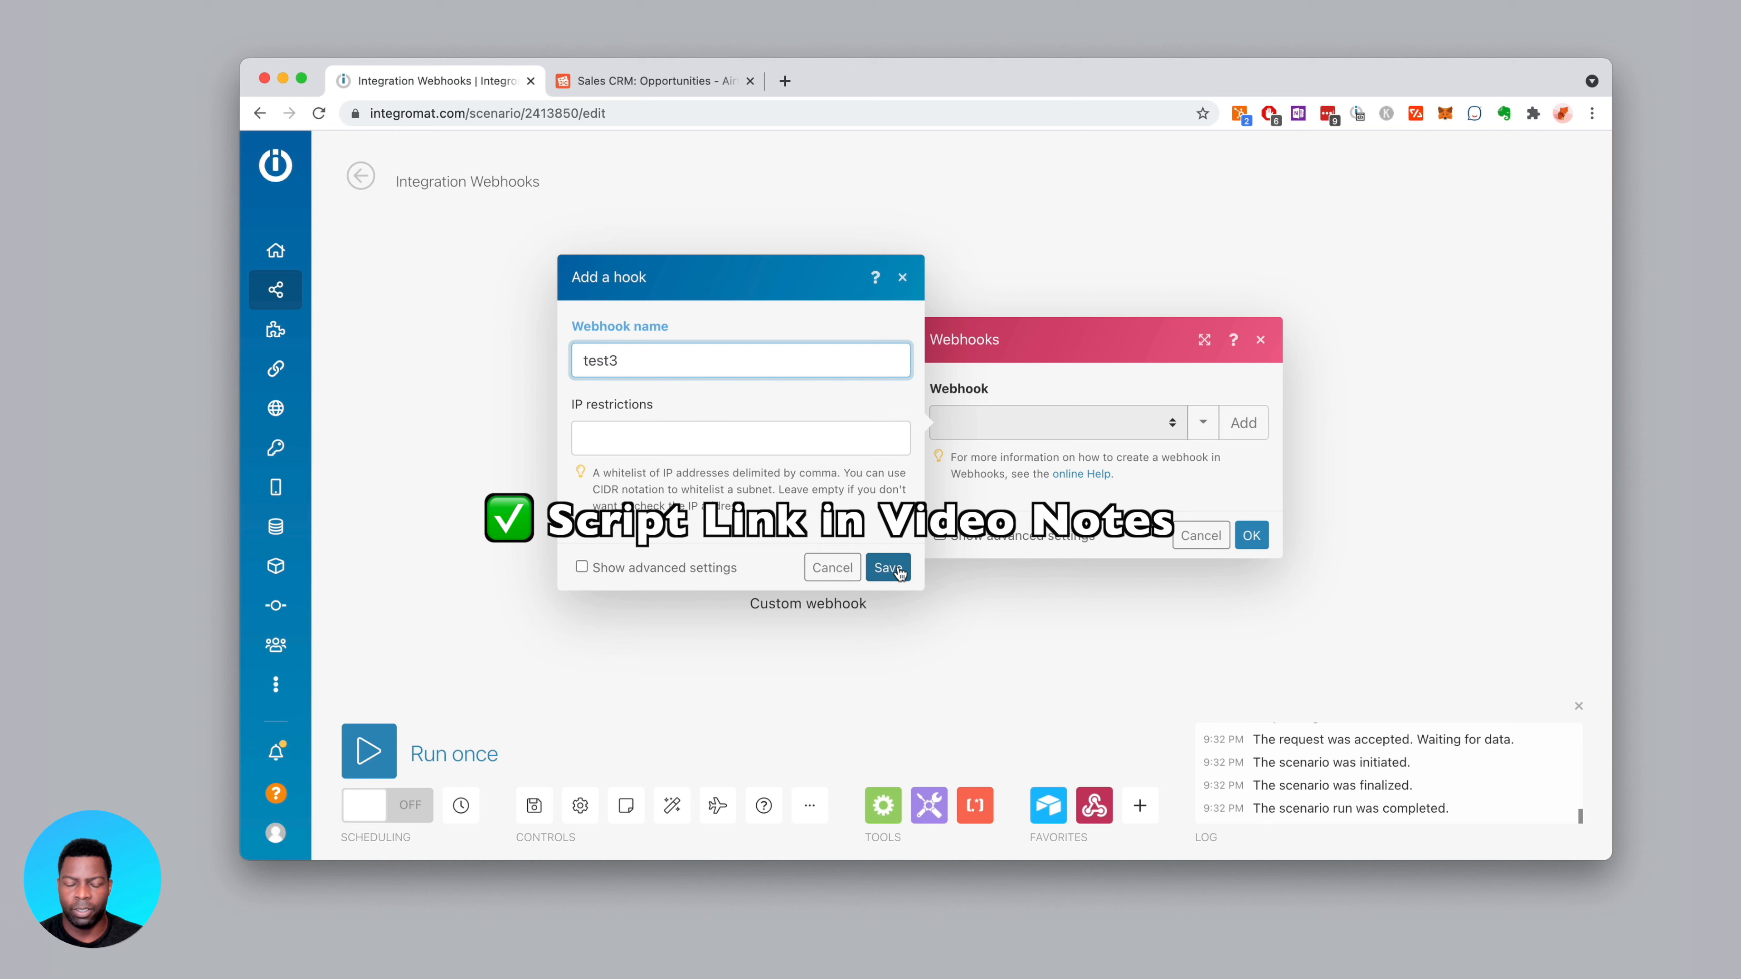
double_click(660, 364)
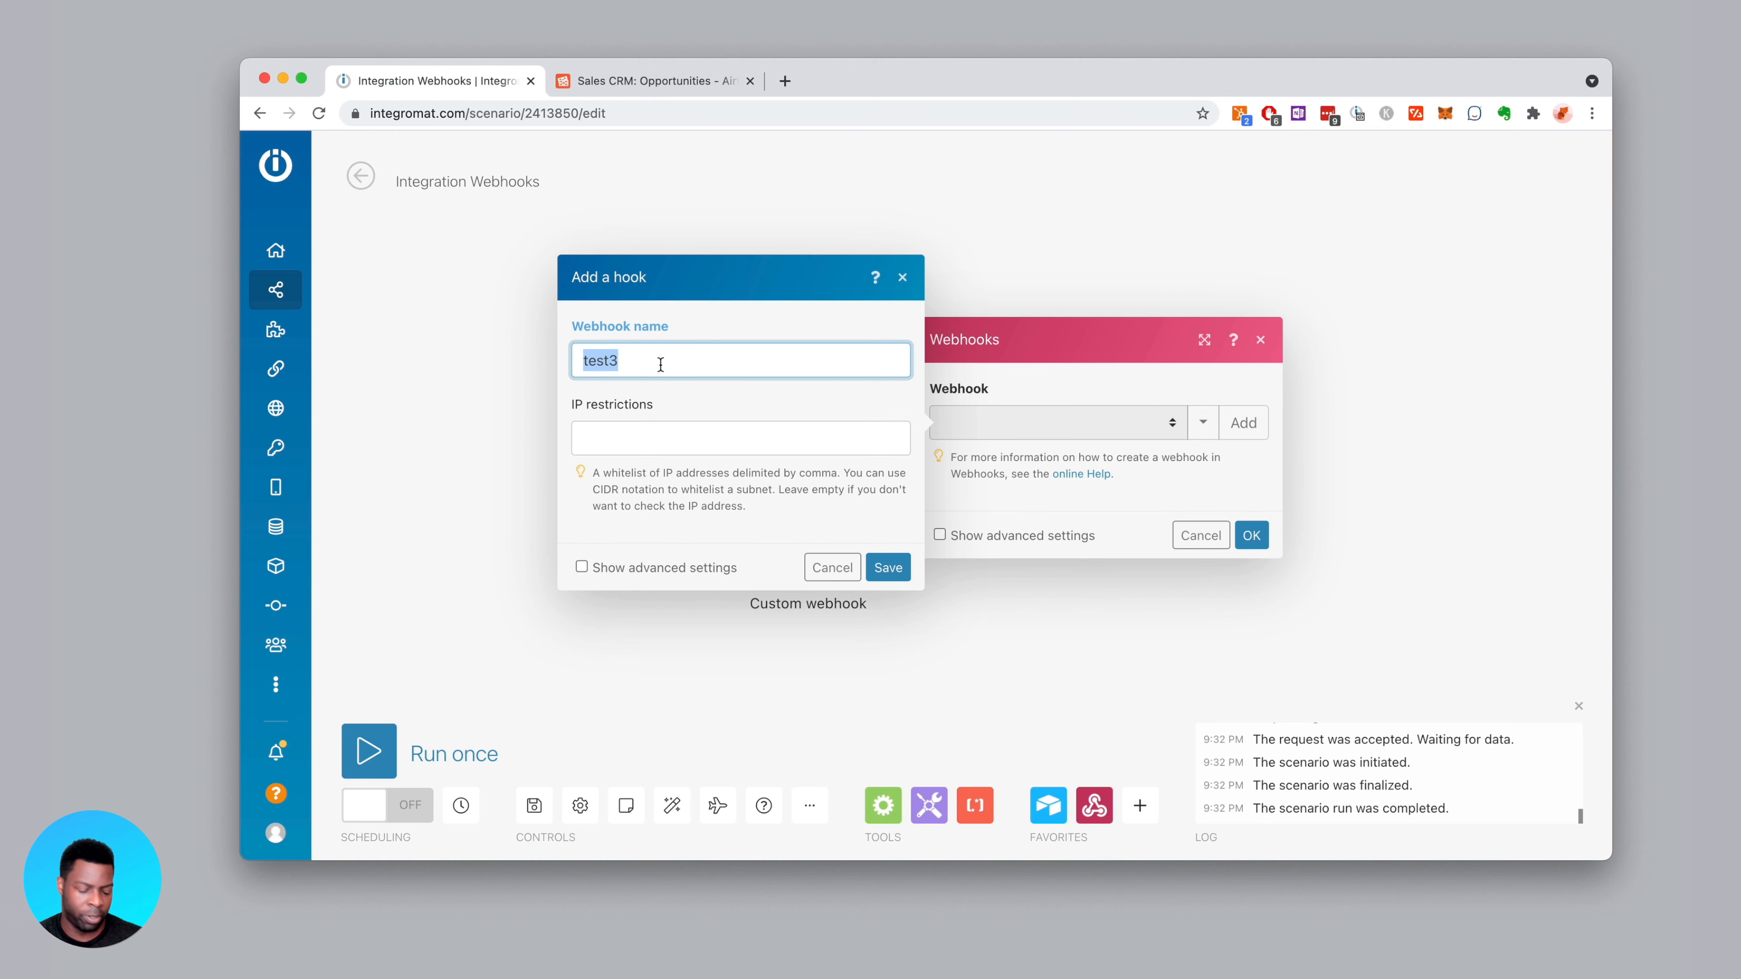
left_click(893, 570)
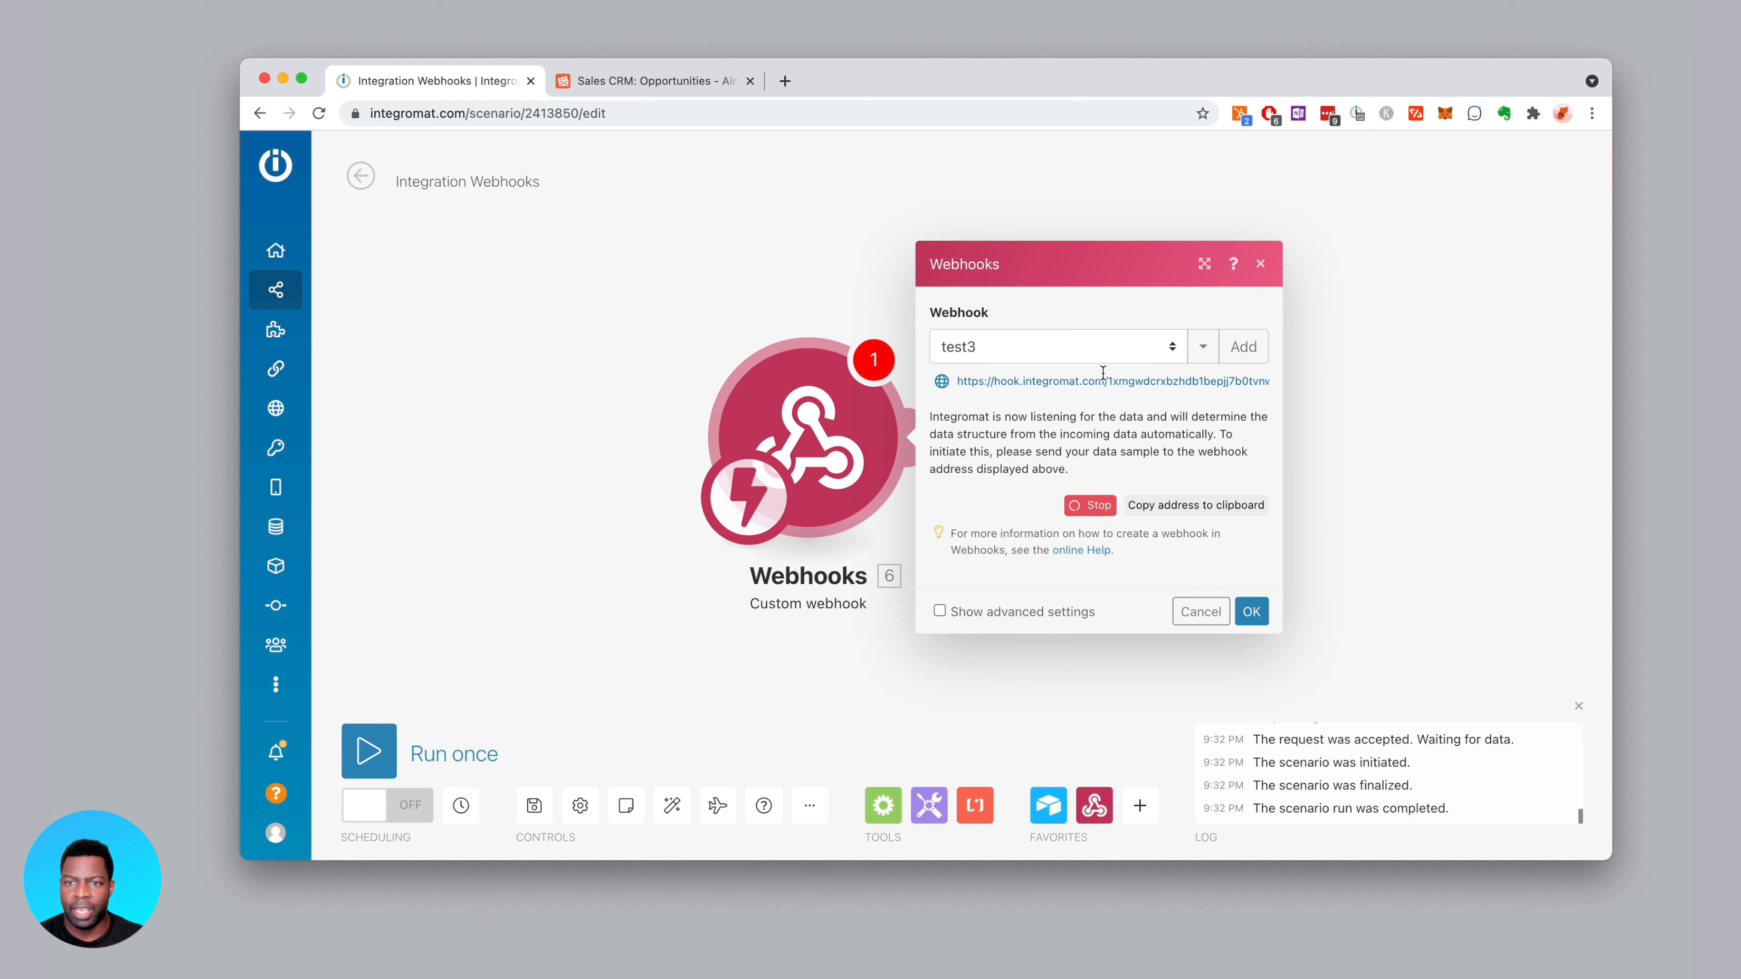
left_click(1252, 612)
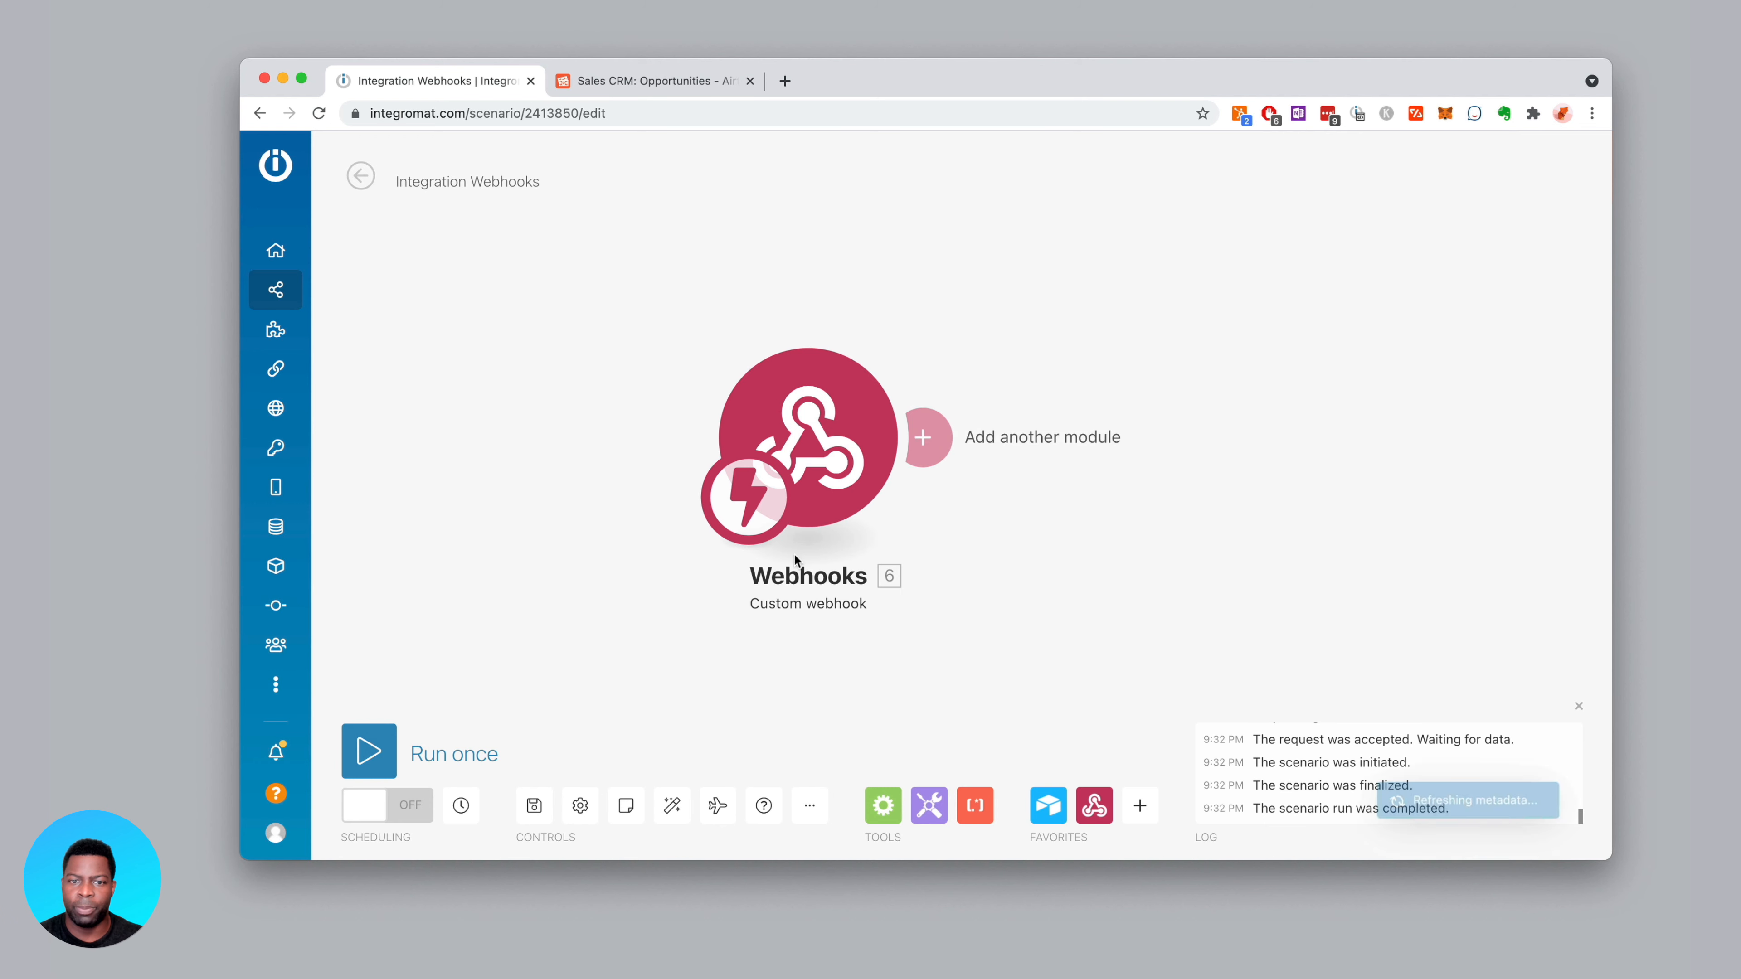
Run the scenario once, stop it, and copy the test3 webhook address
left_click(370, 752)
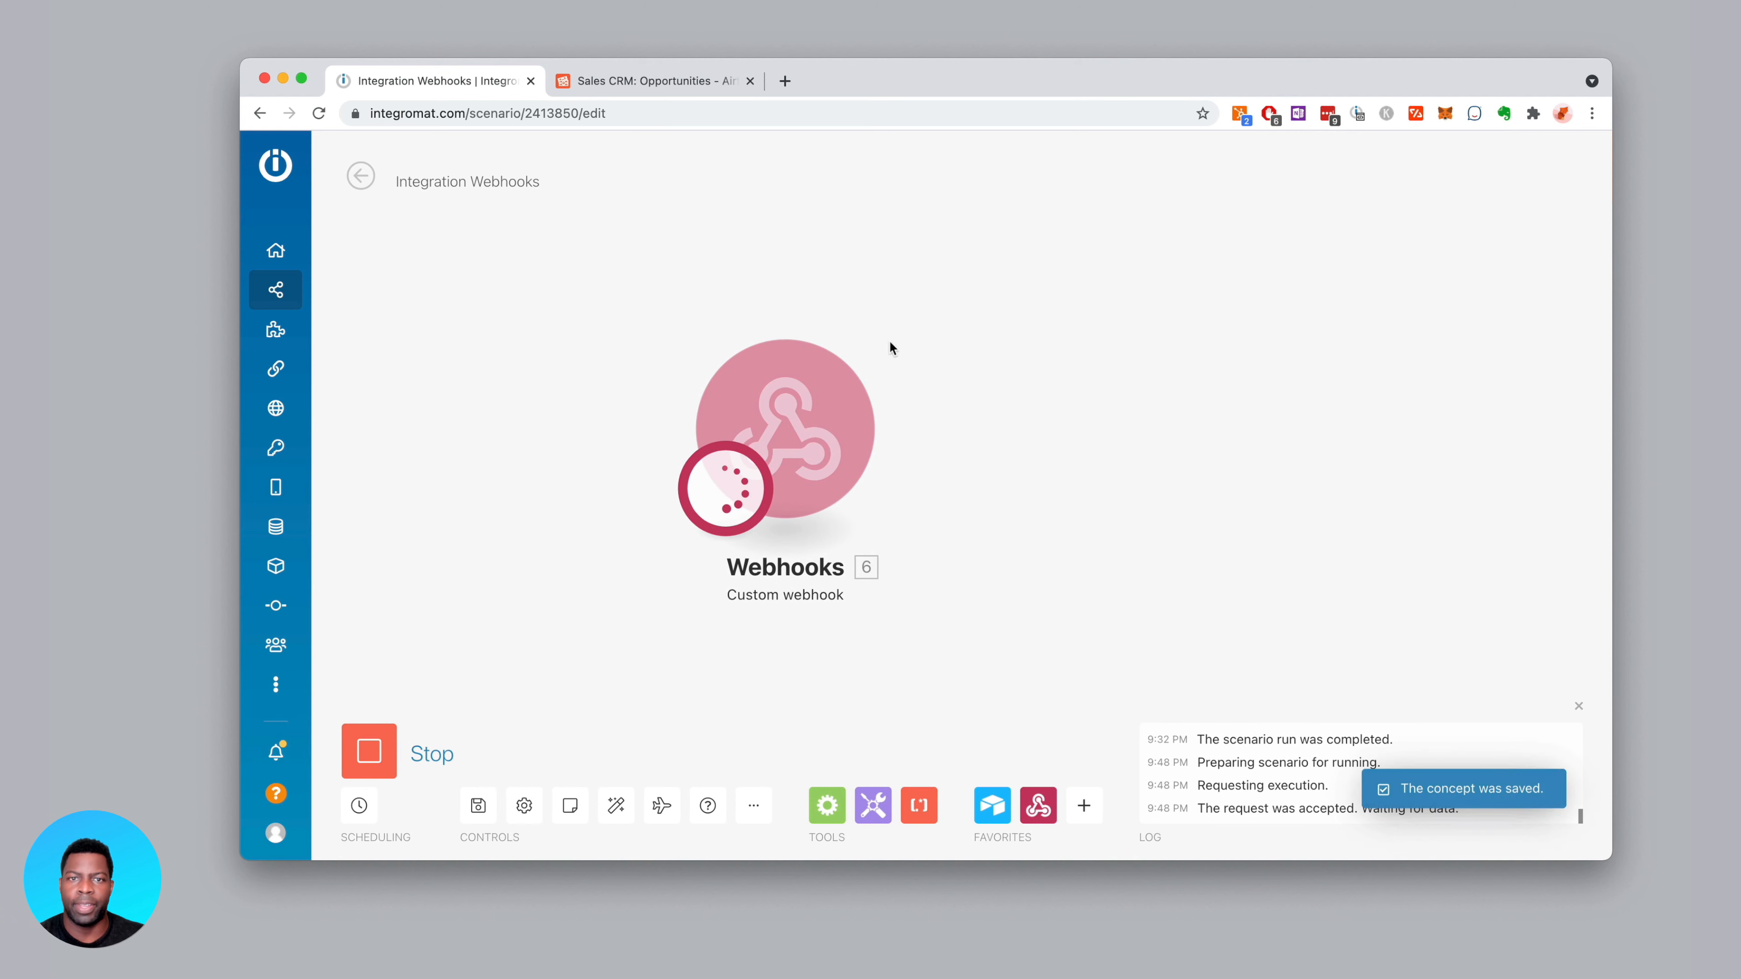
left_click(686, 83)
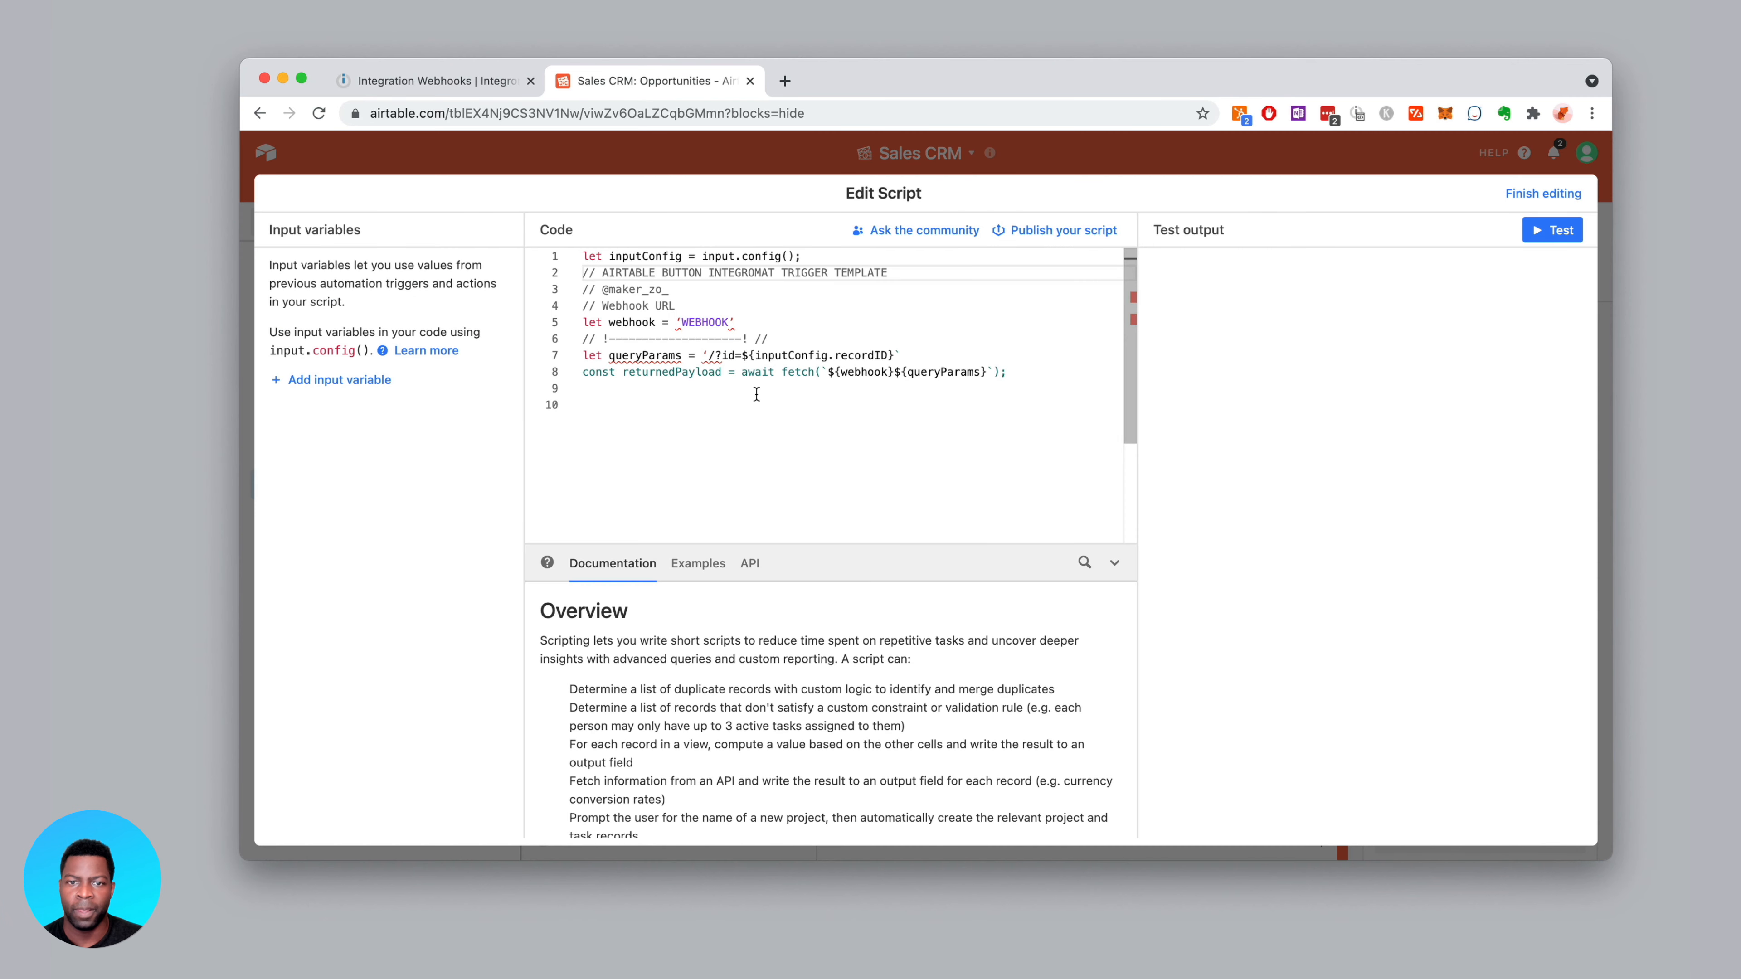
left_click(473, 81)
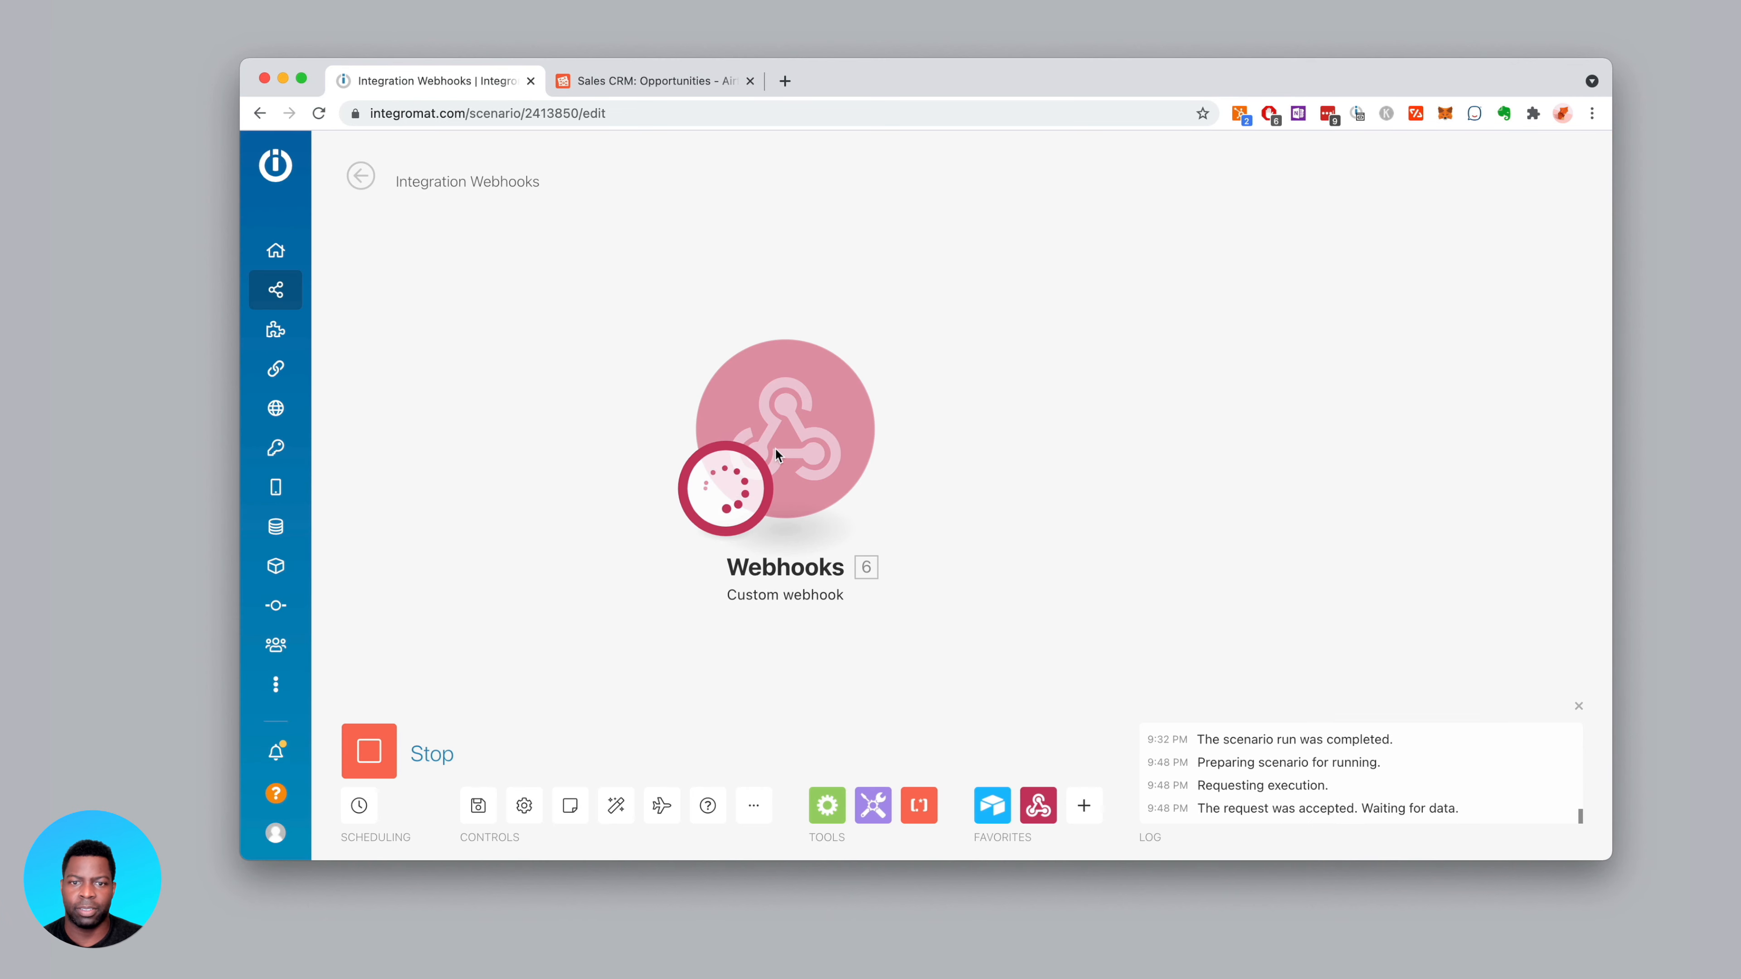
left_click(373, 752)
left_click(787, 444)
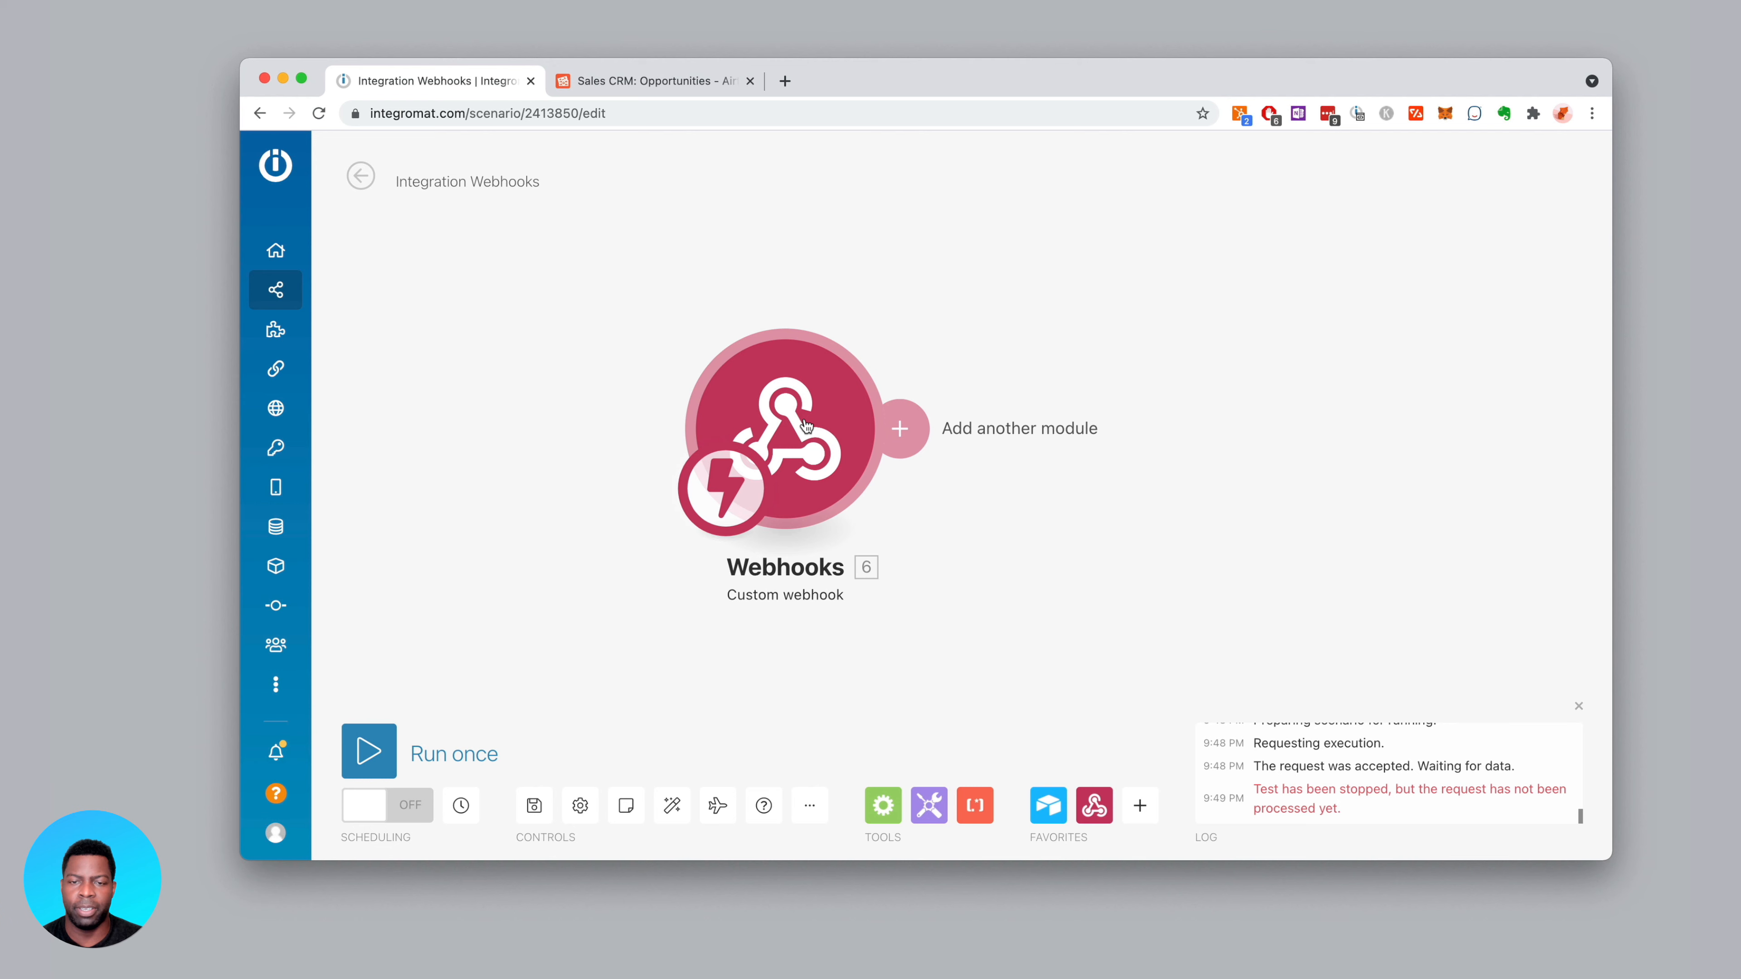
left_click(1057, 416)
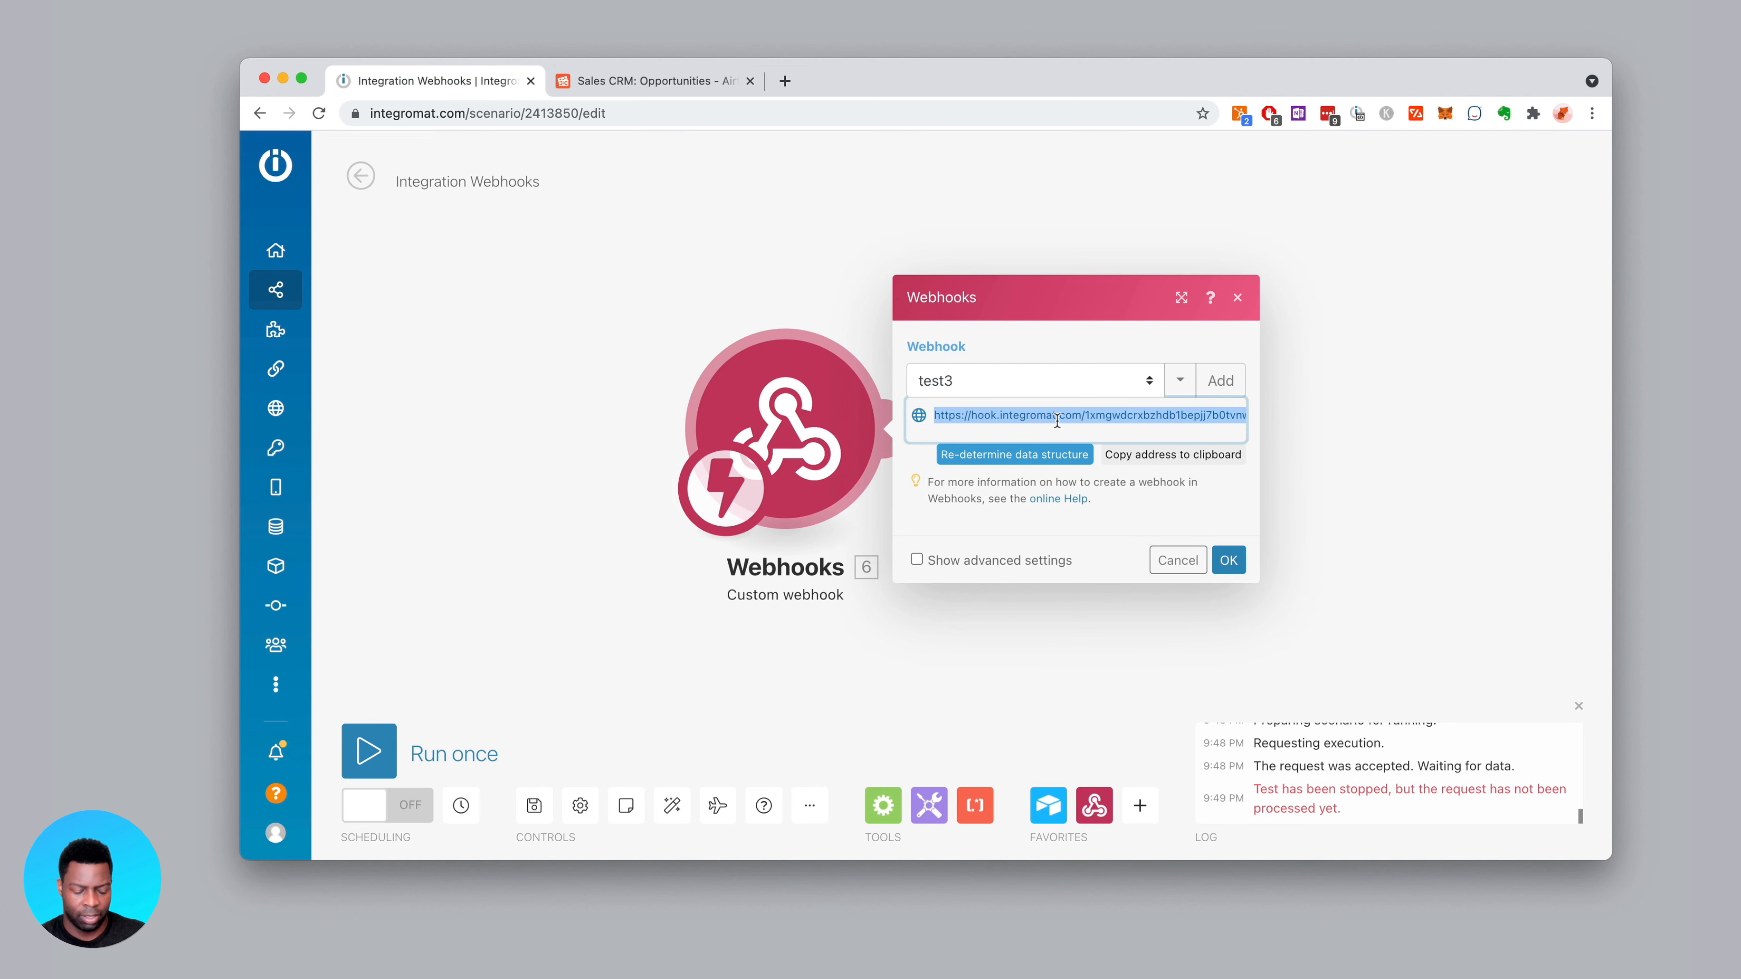
left_click(603, 80)
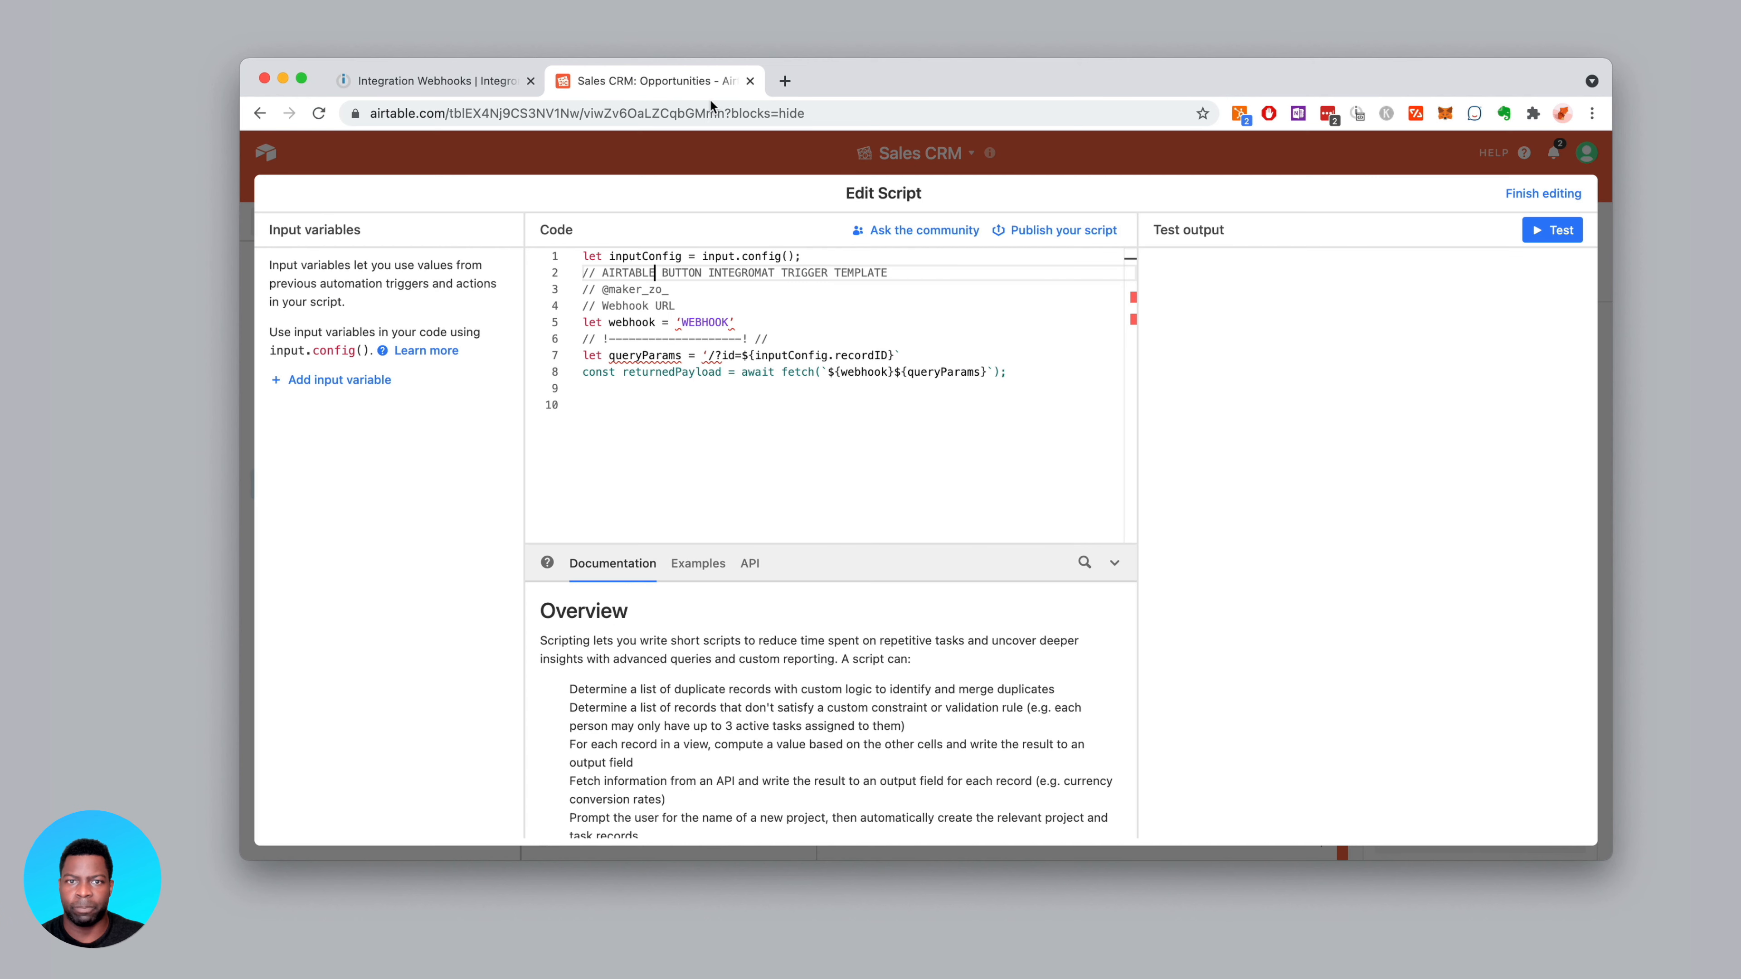
Replace the 'WEBHOOK' placeholder with the copied Integromat webhook address
left_click_drag(678, 323, 738, 321)
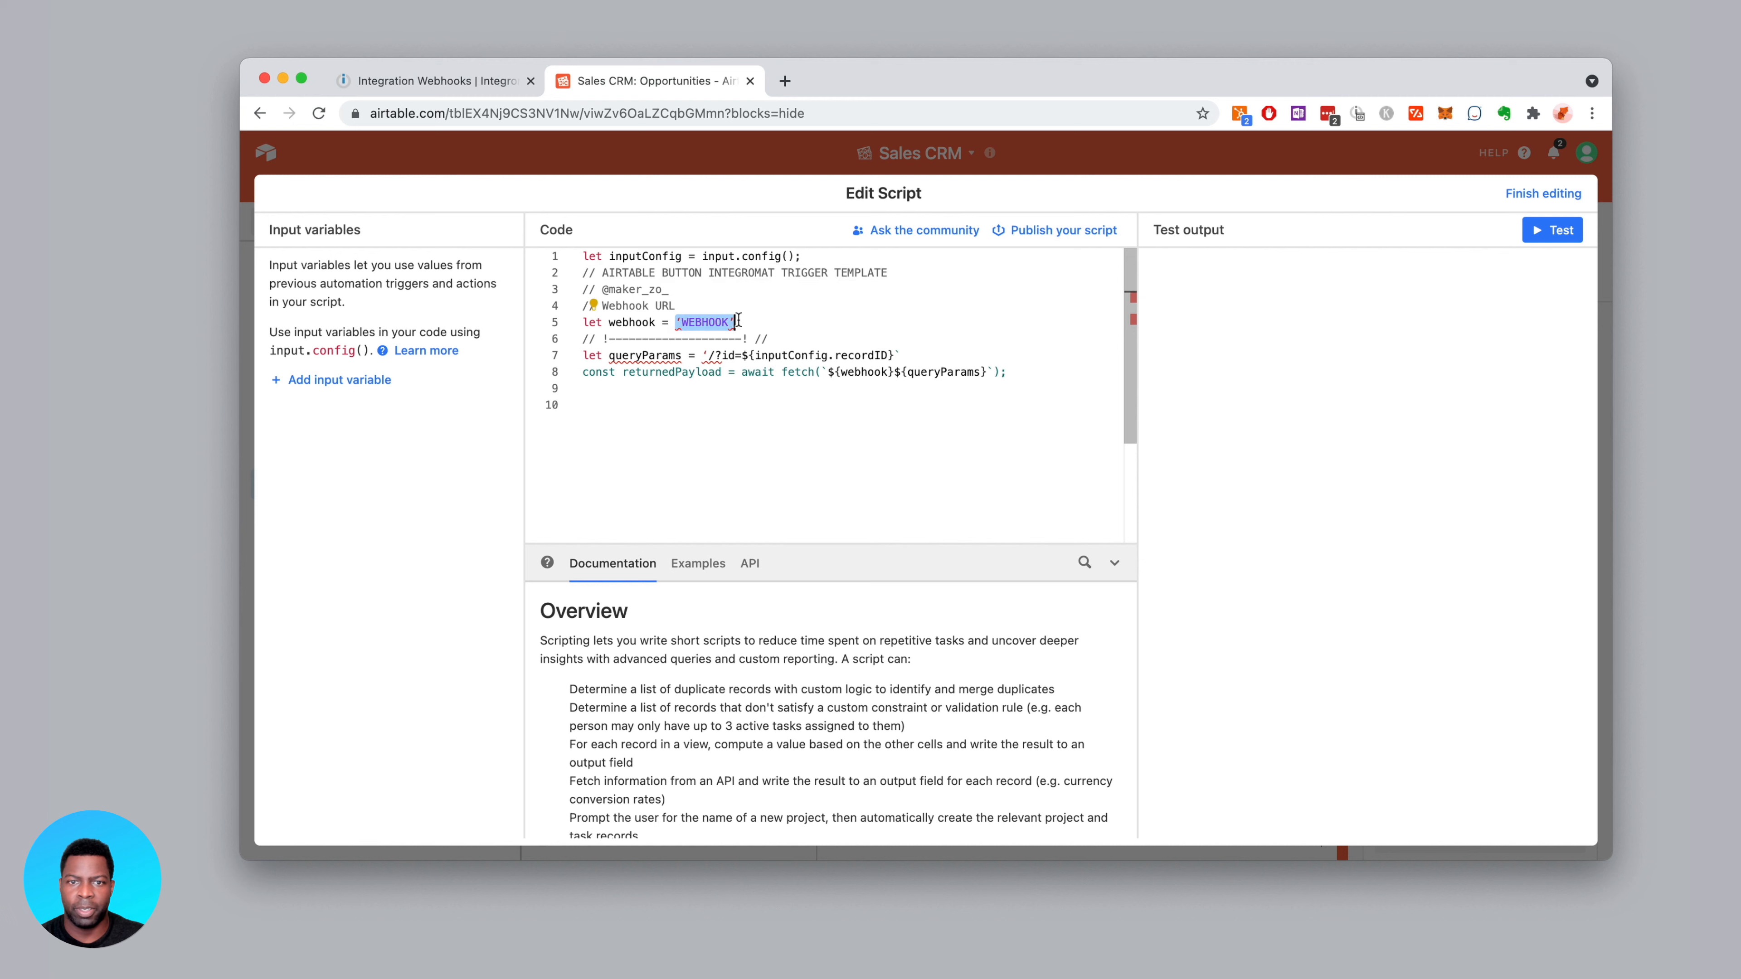
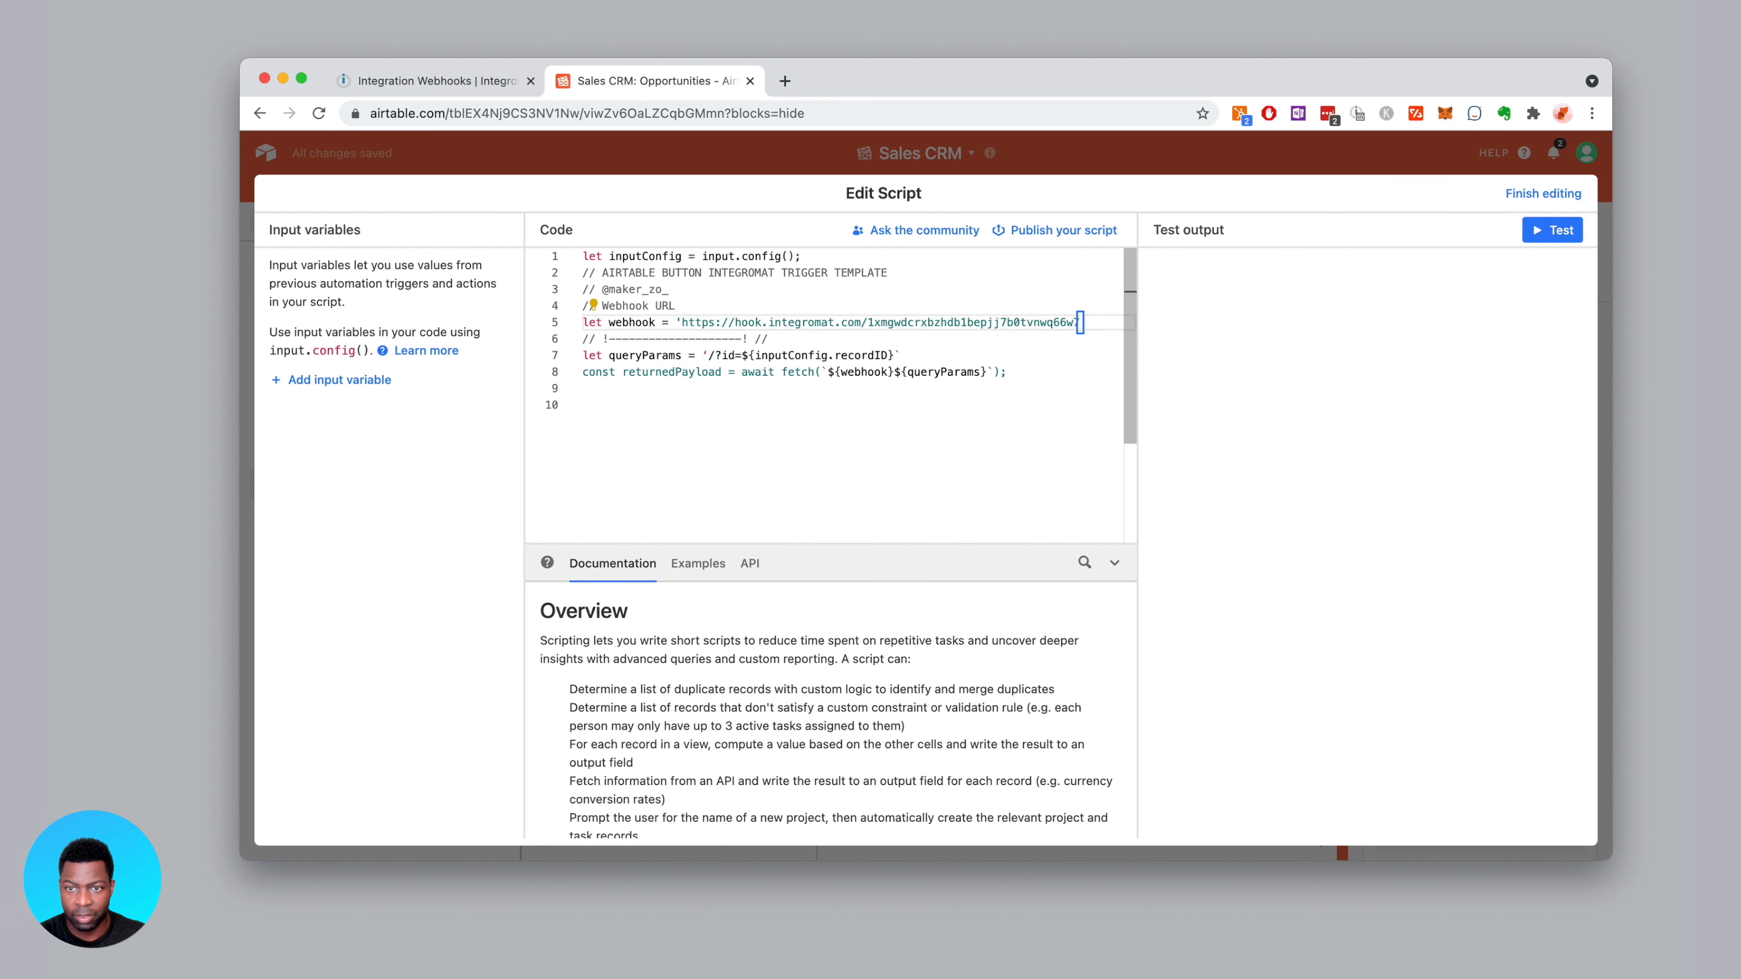
left_click(841, 375)
left_click(893, 353)
left_click(796, 335)
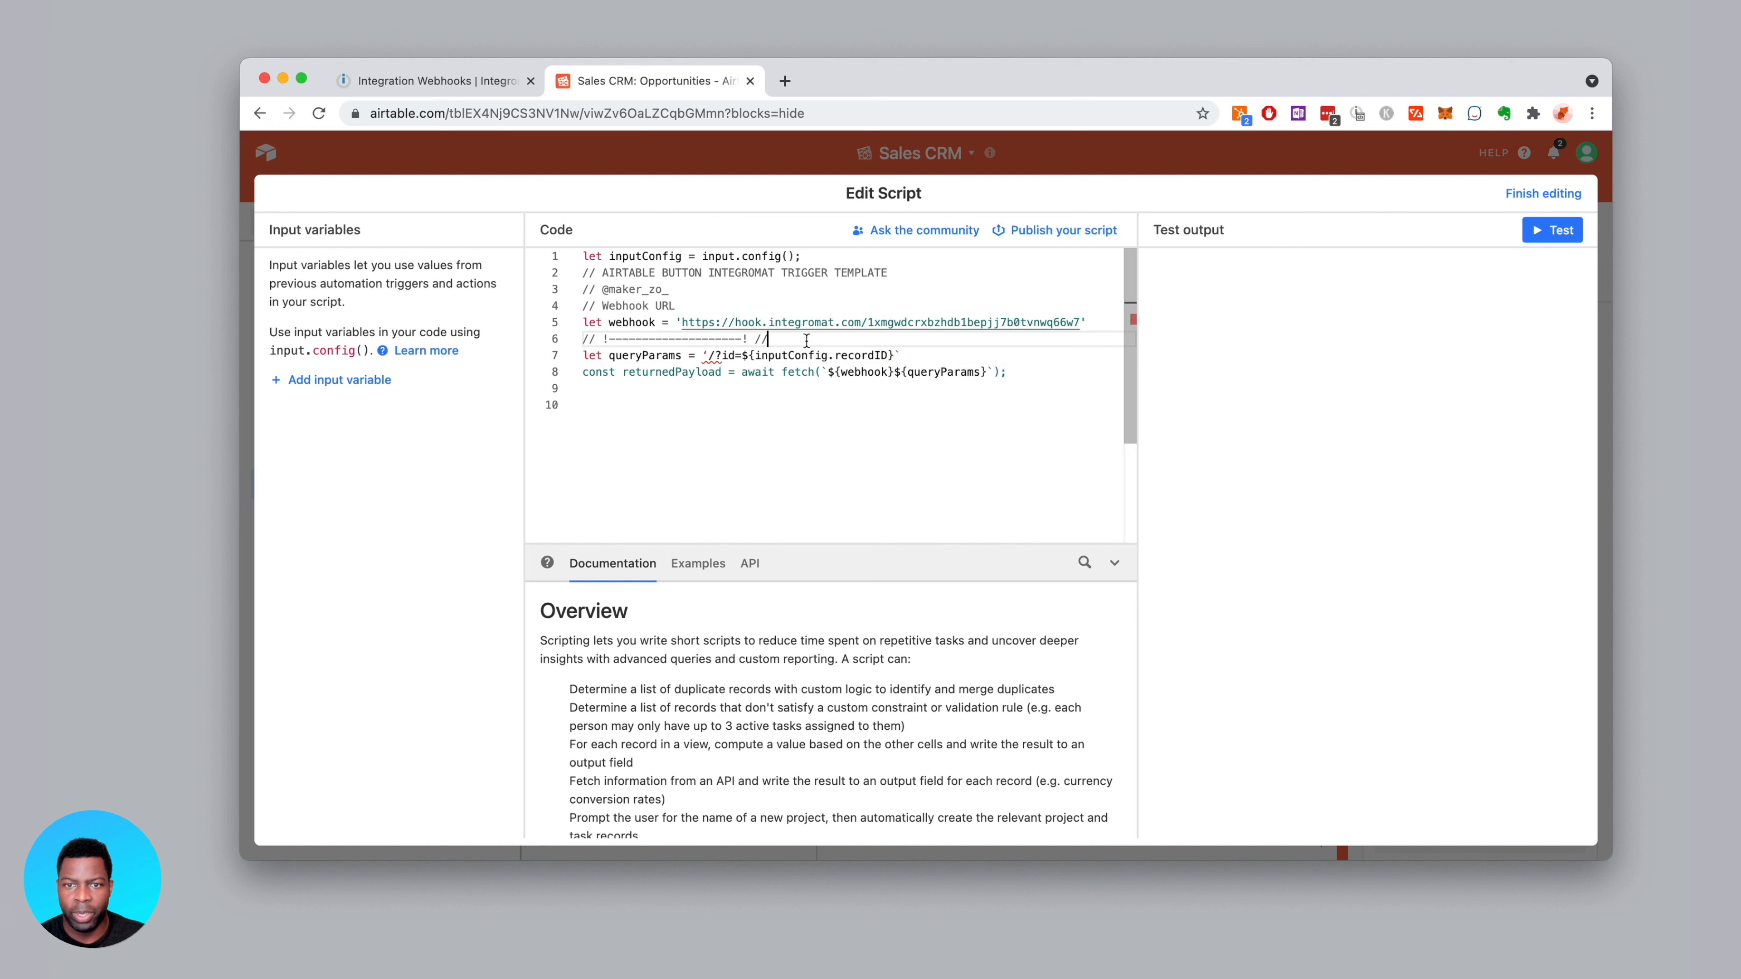
left_click(898, 355)
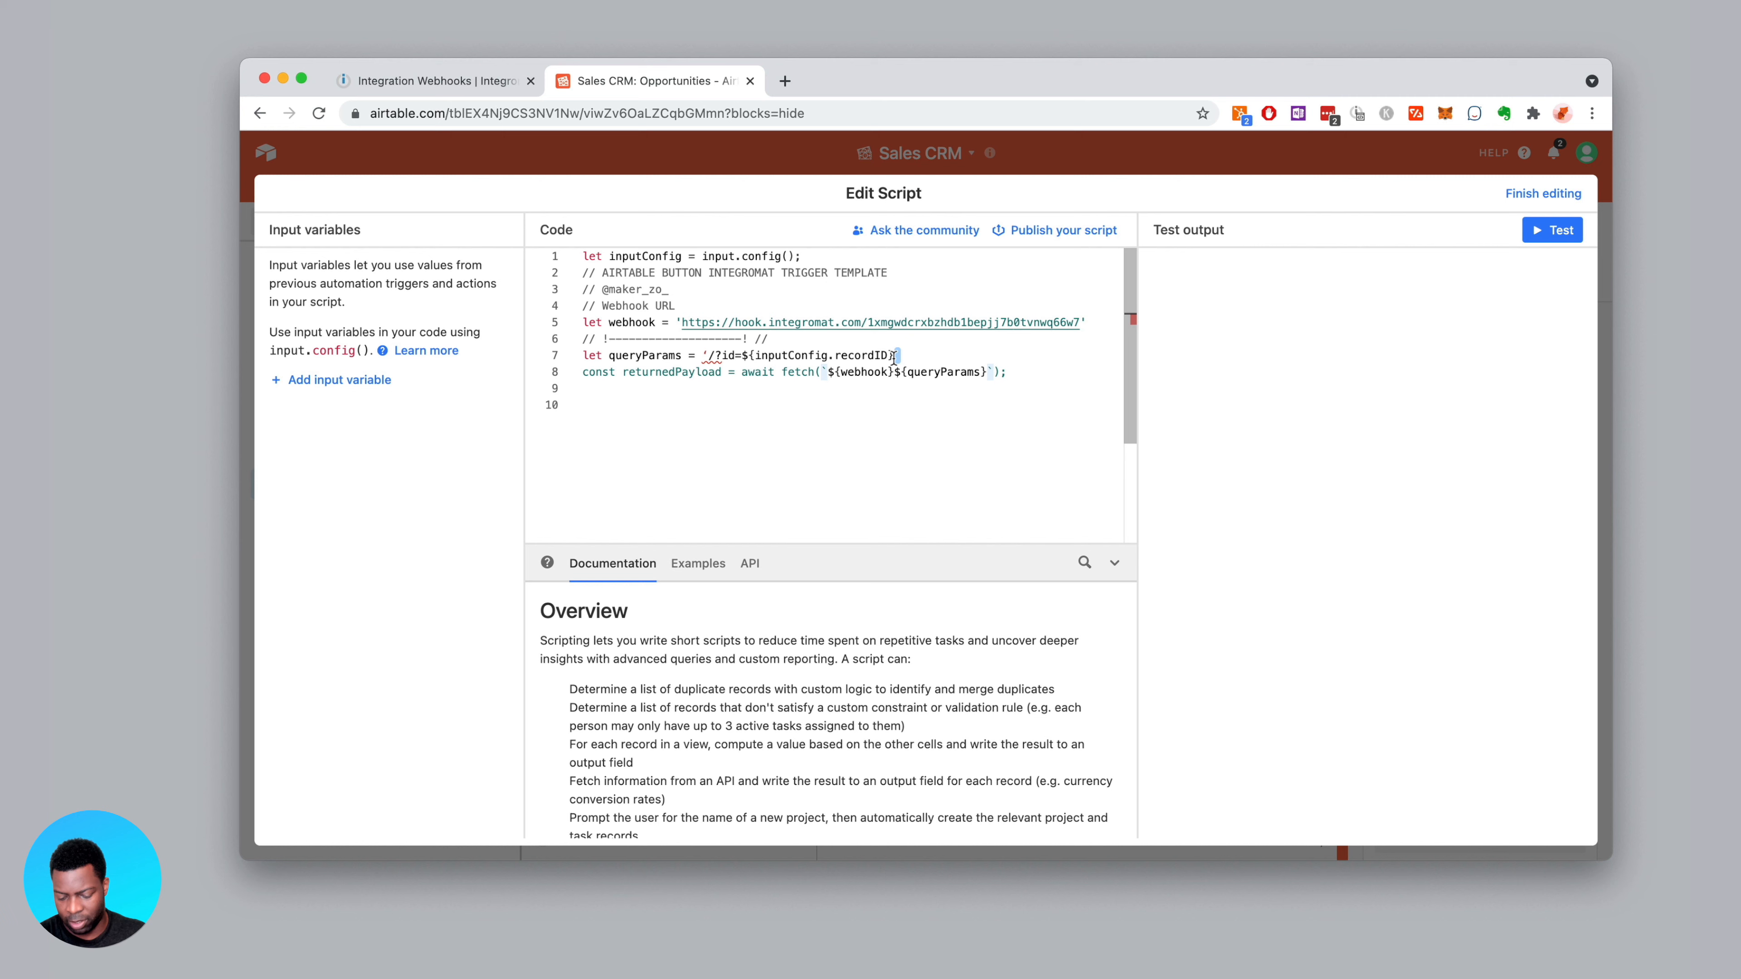
Make line 7's query string a backtick template string without the extra backtick, then add an input variable
type("'")
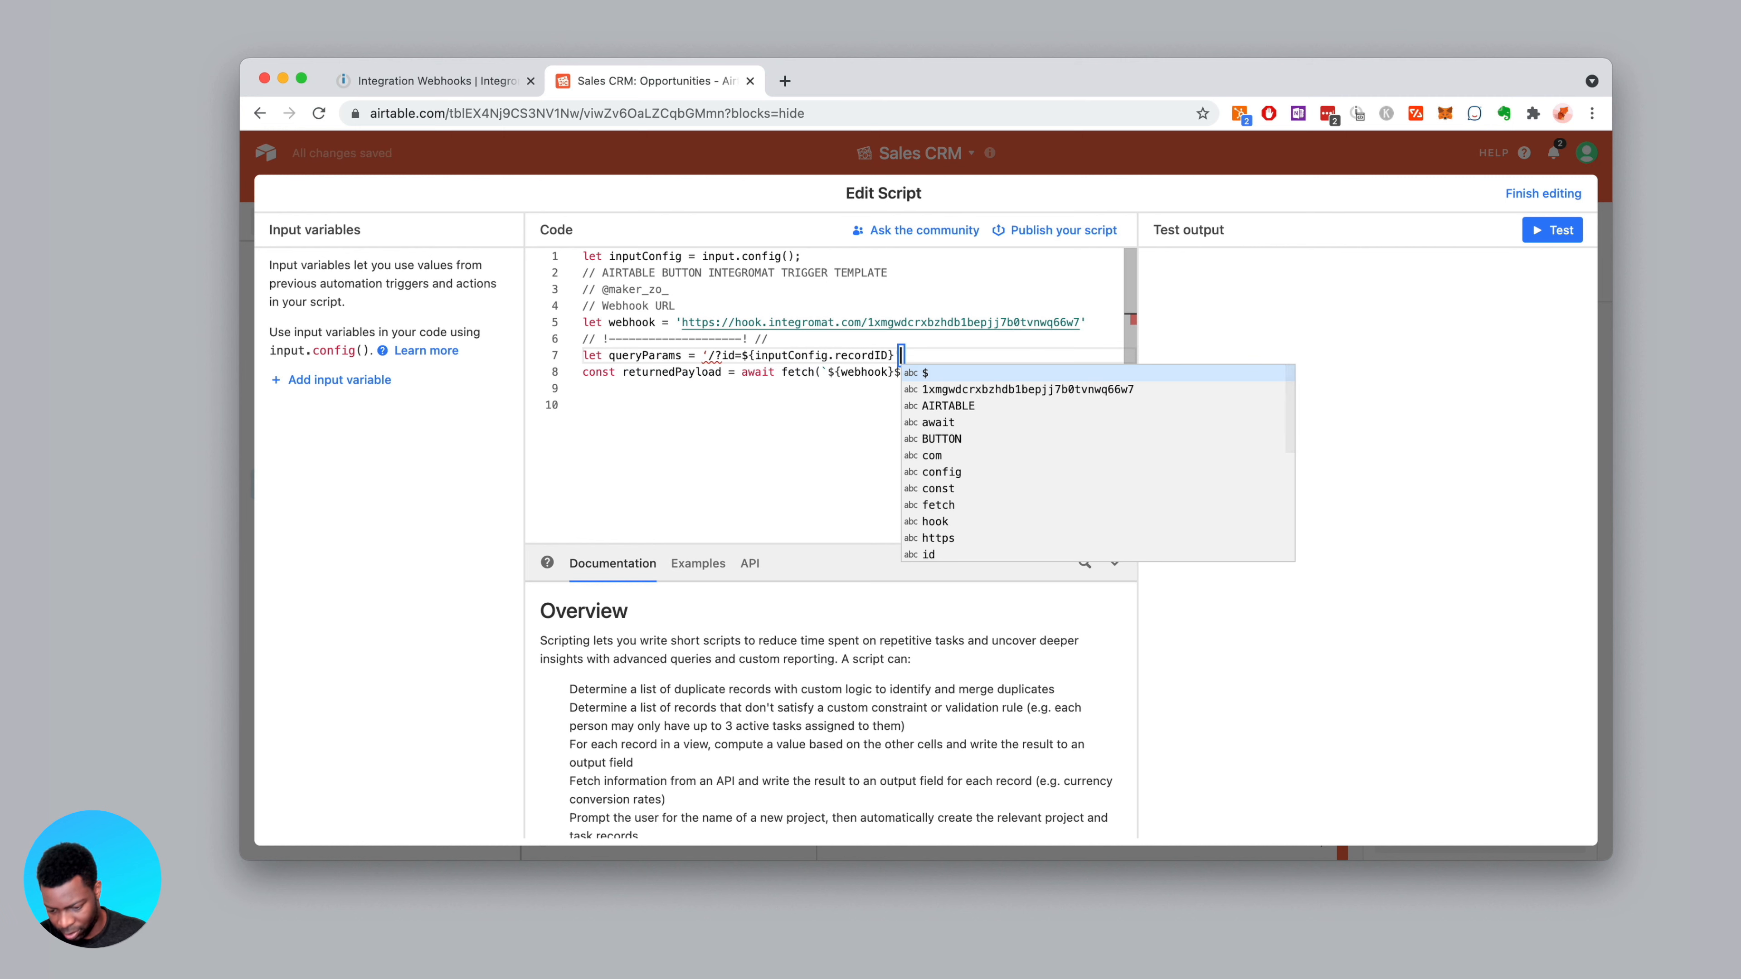
key("BackSpace")
type("`")
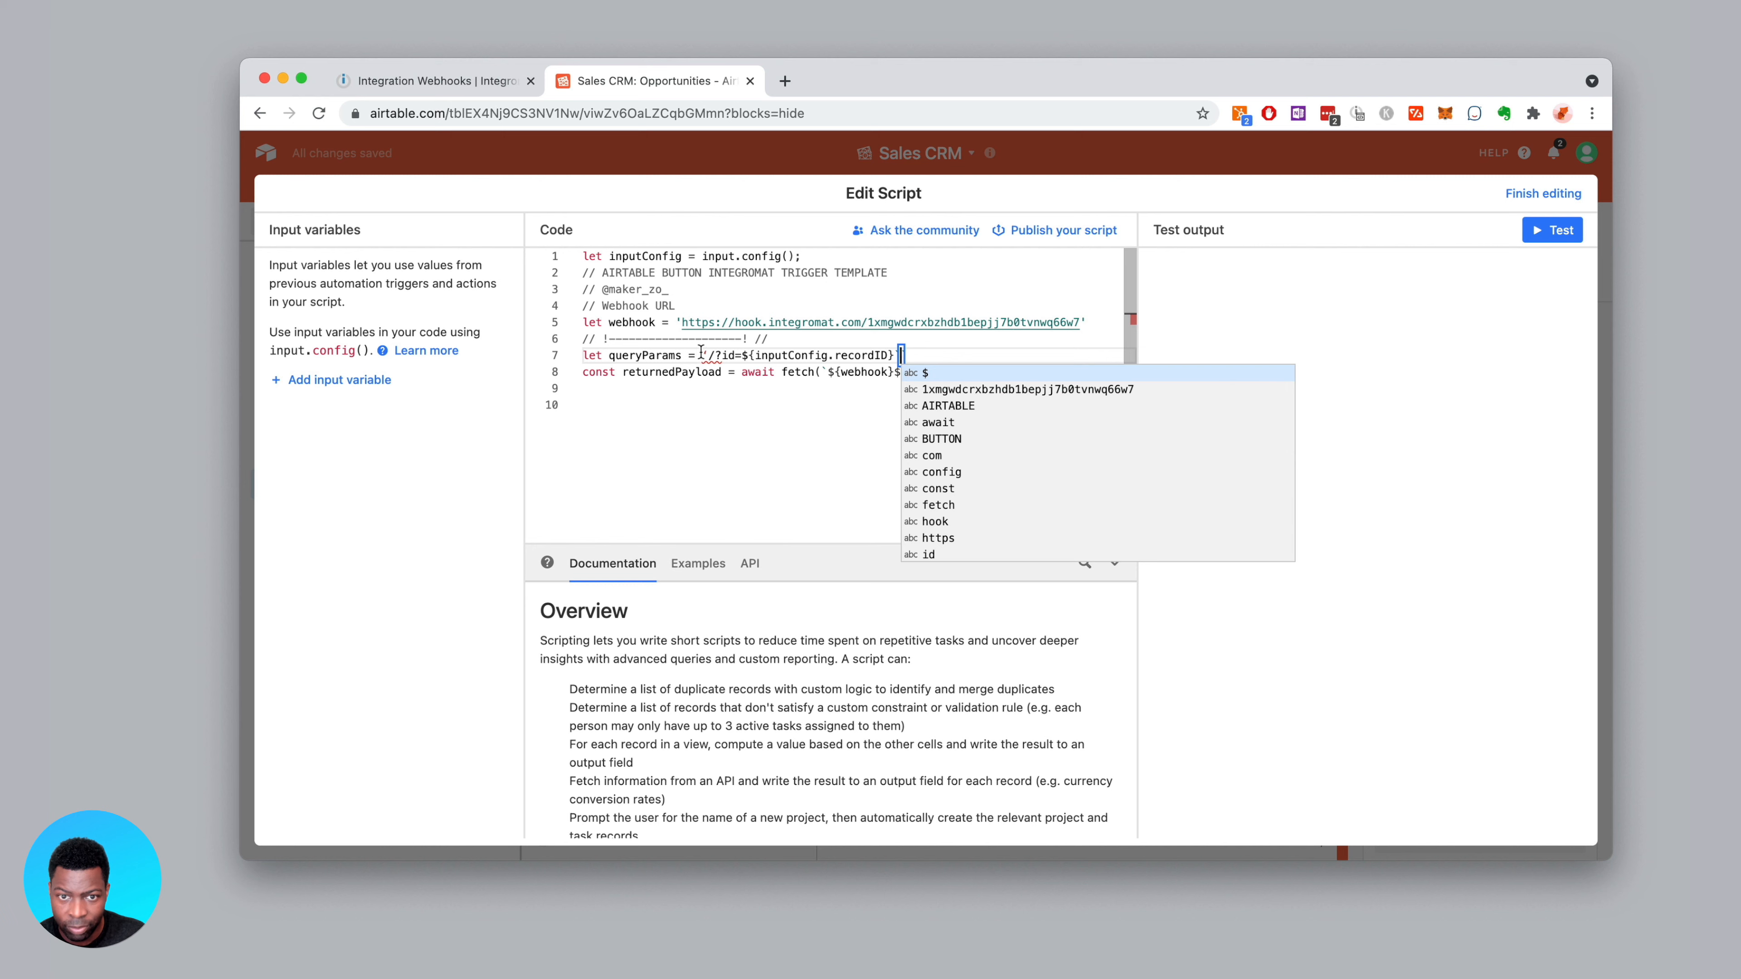
left_click_drag(701, 354, 708, 354)
type("`")
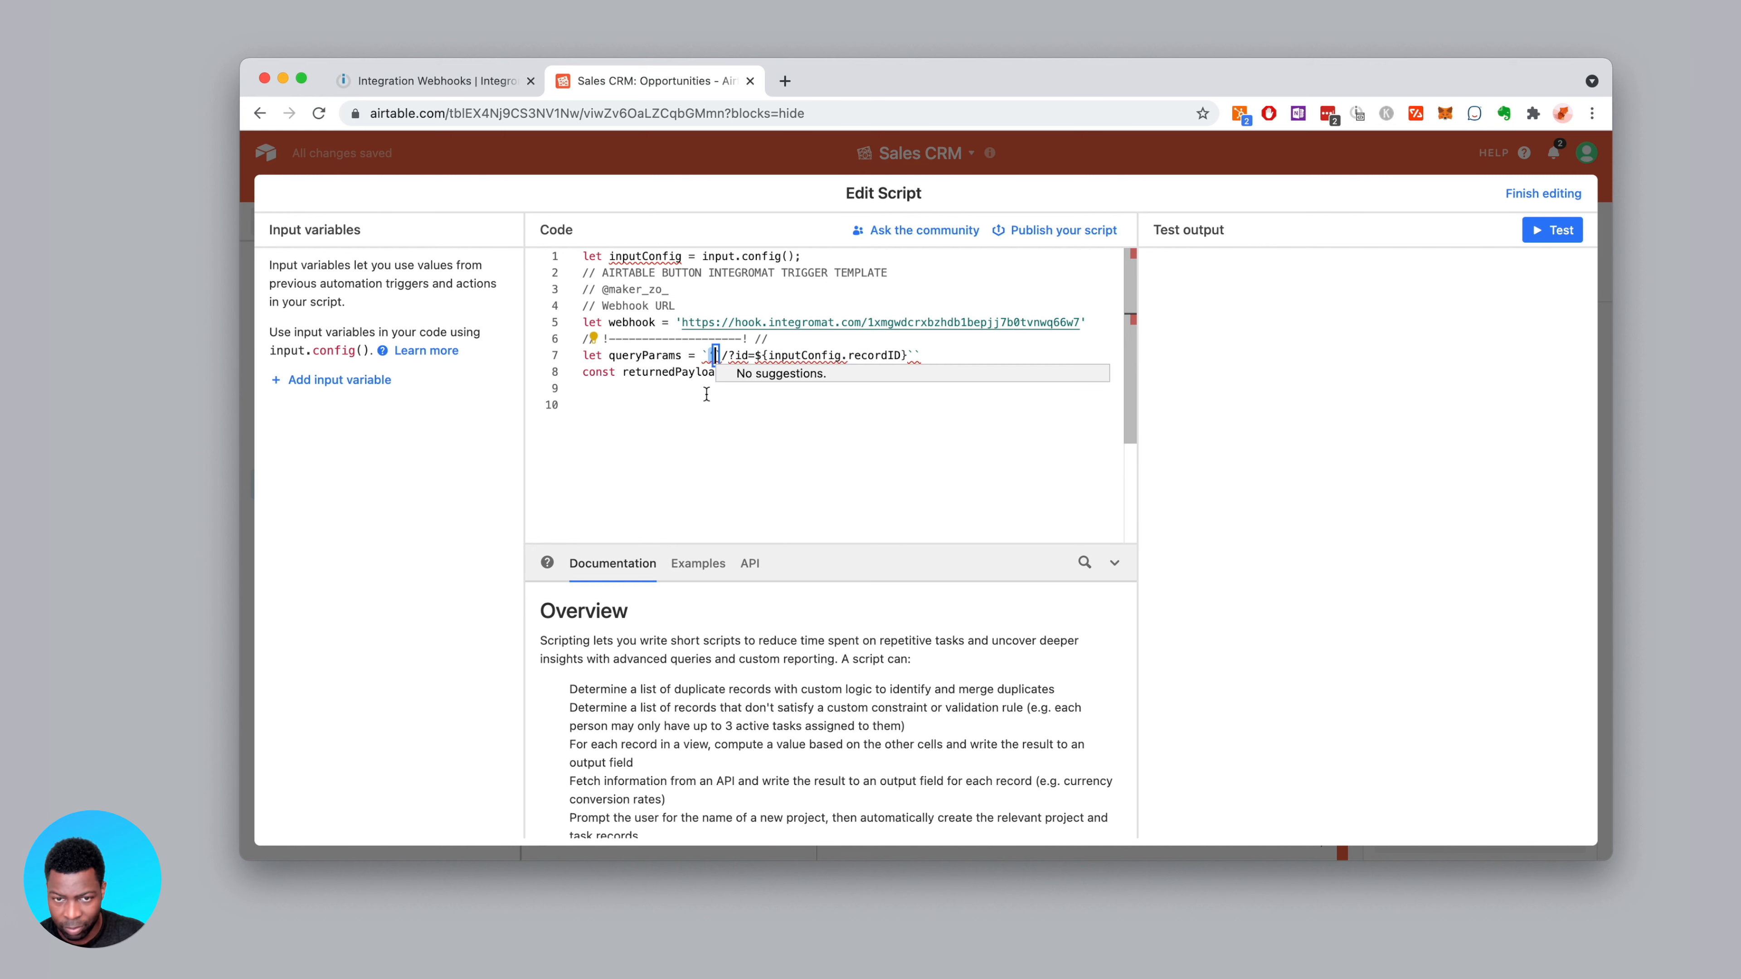
key("Delete")
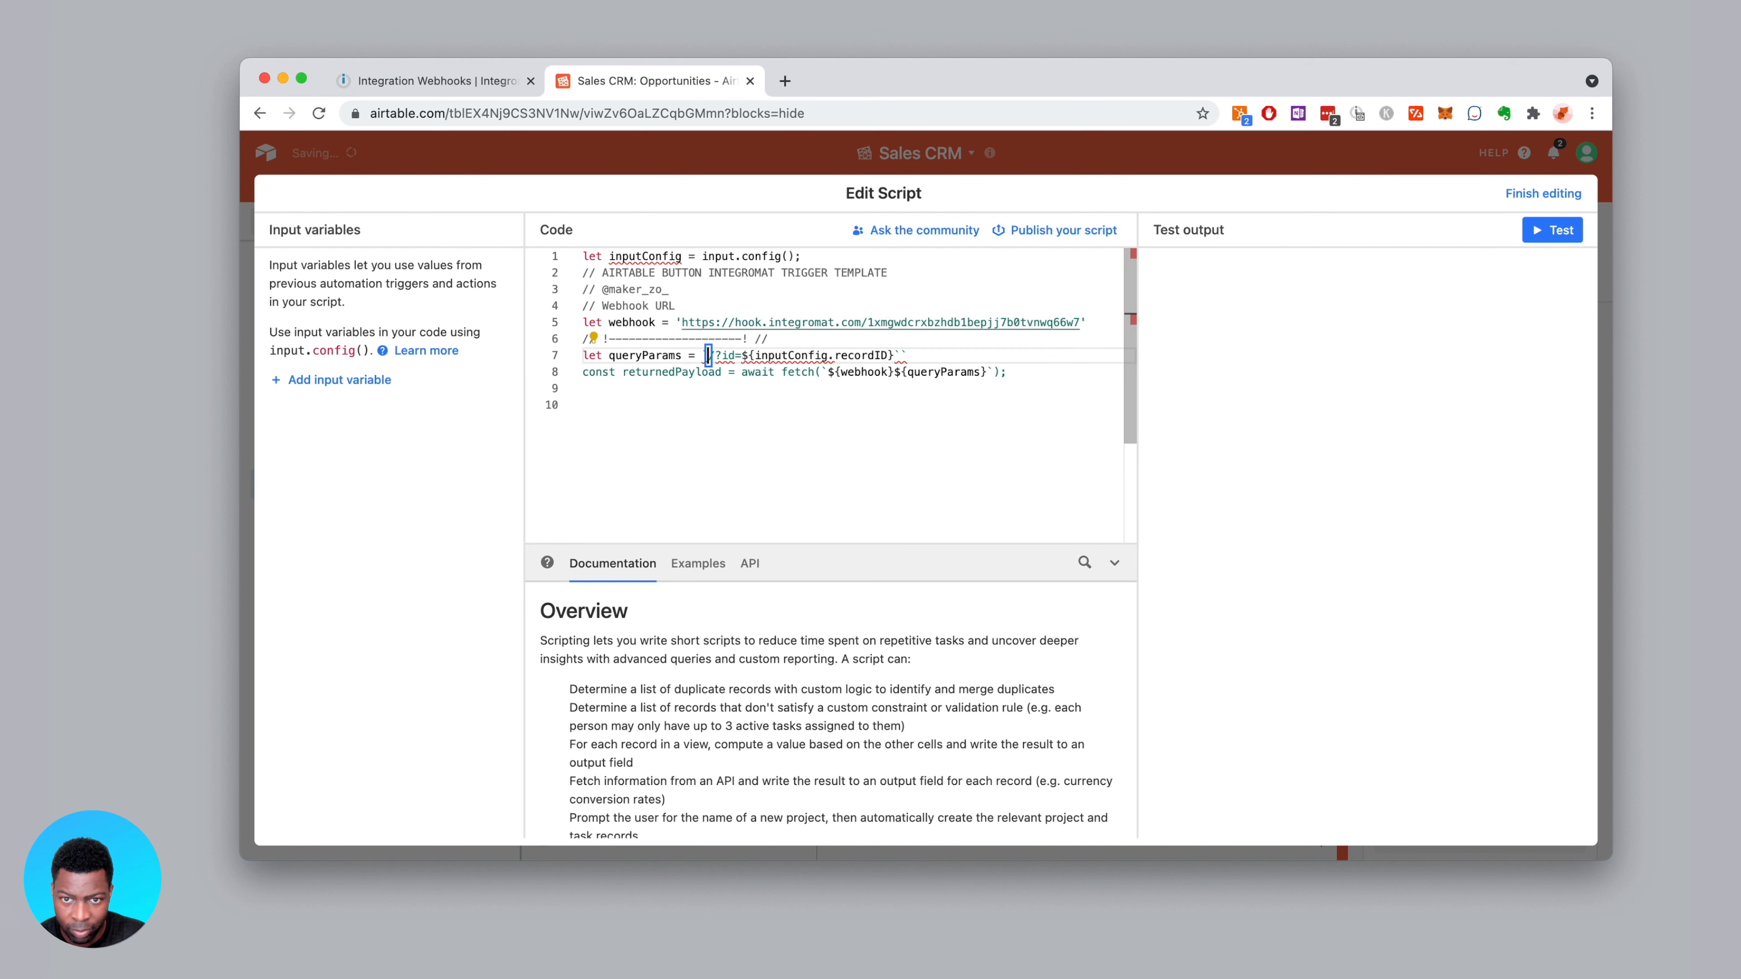
key("BackSpace")
left_click(867, 388)
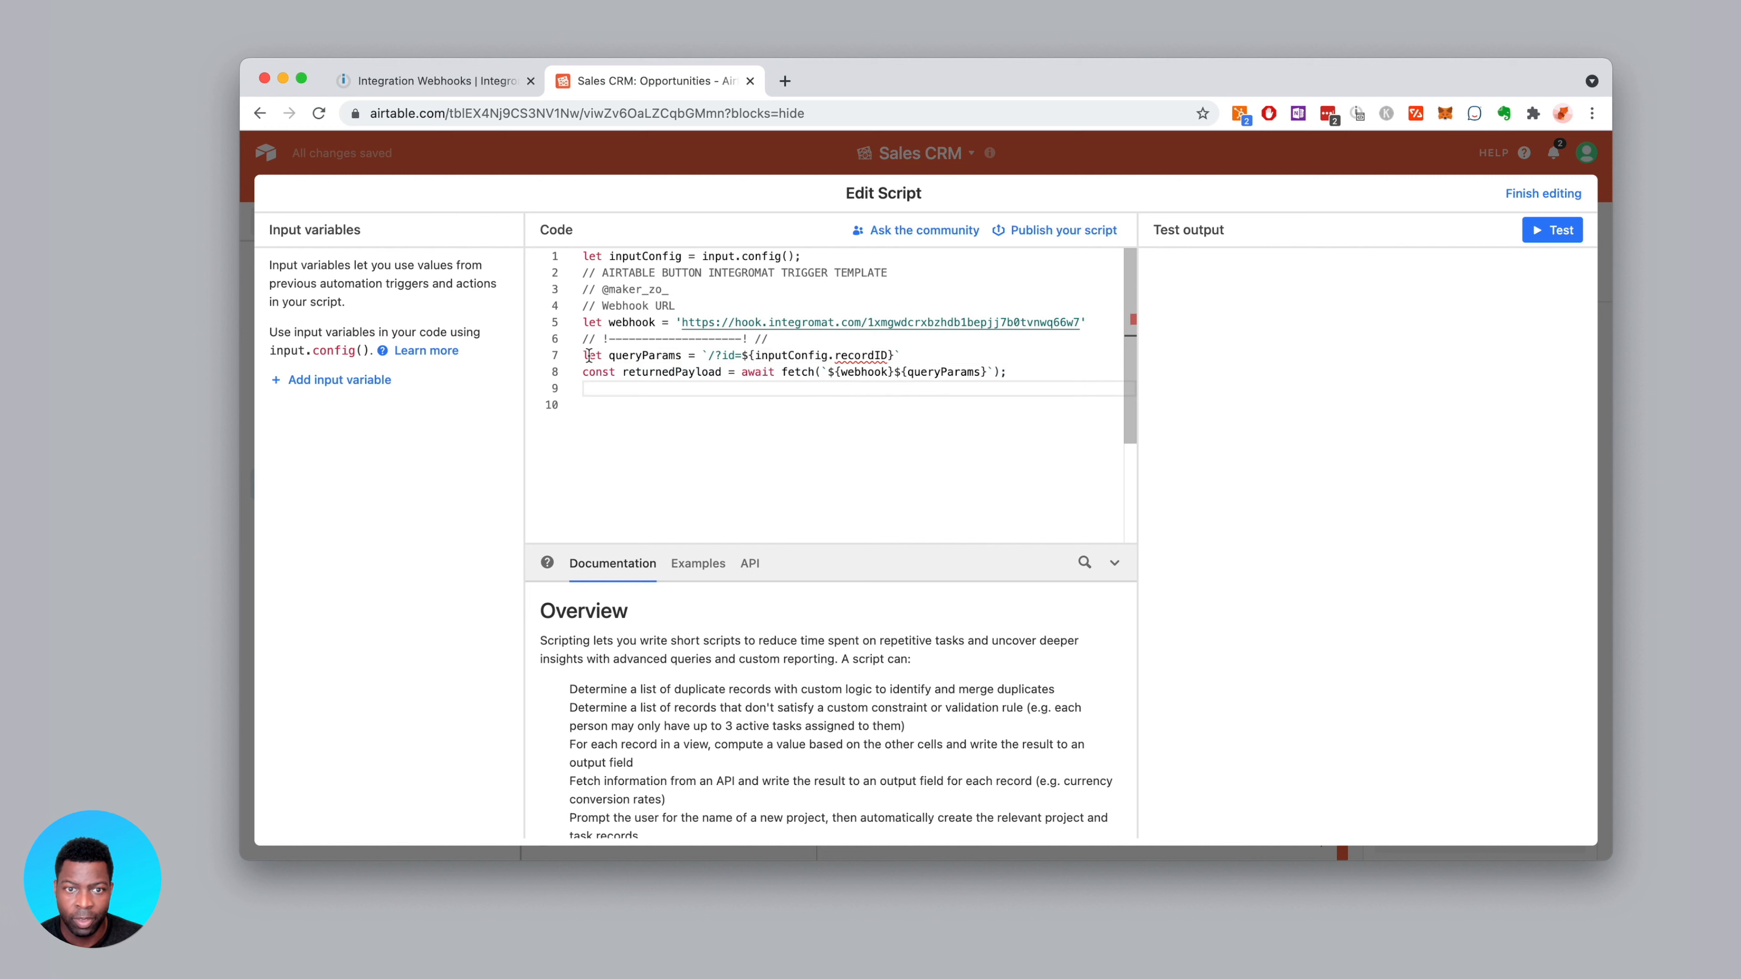
left_click(987, 343)
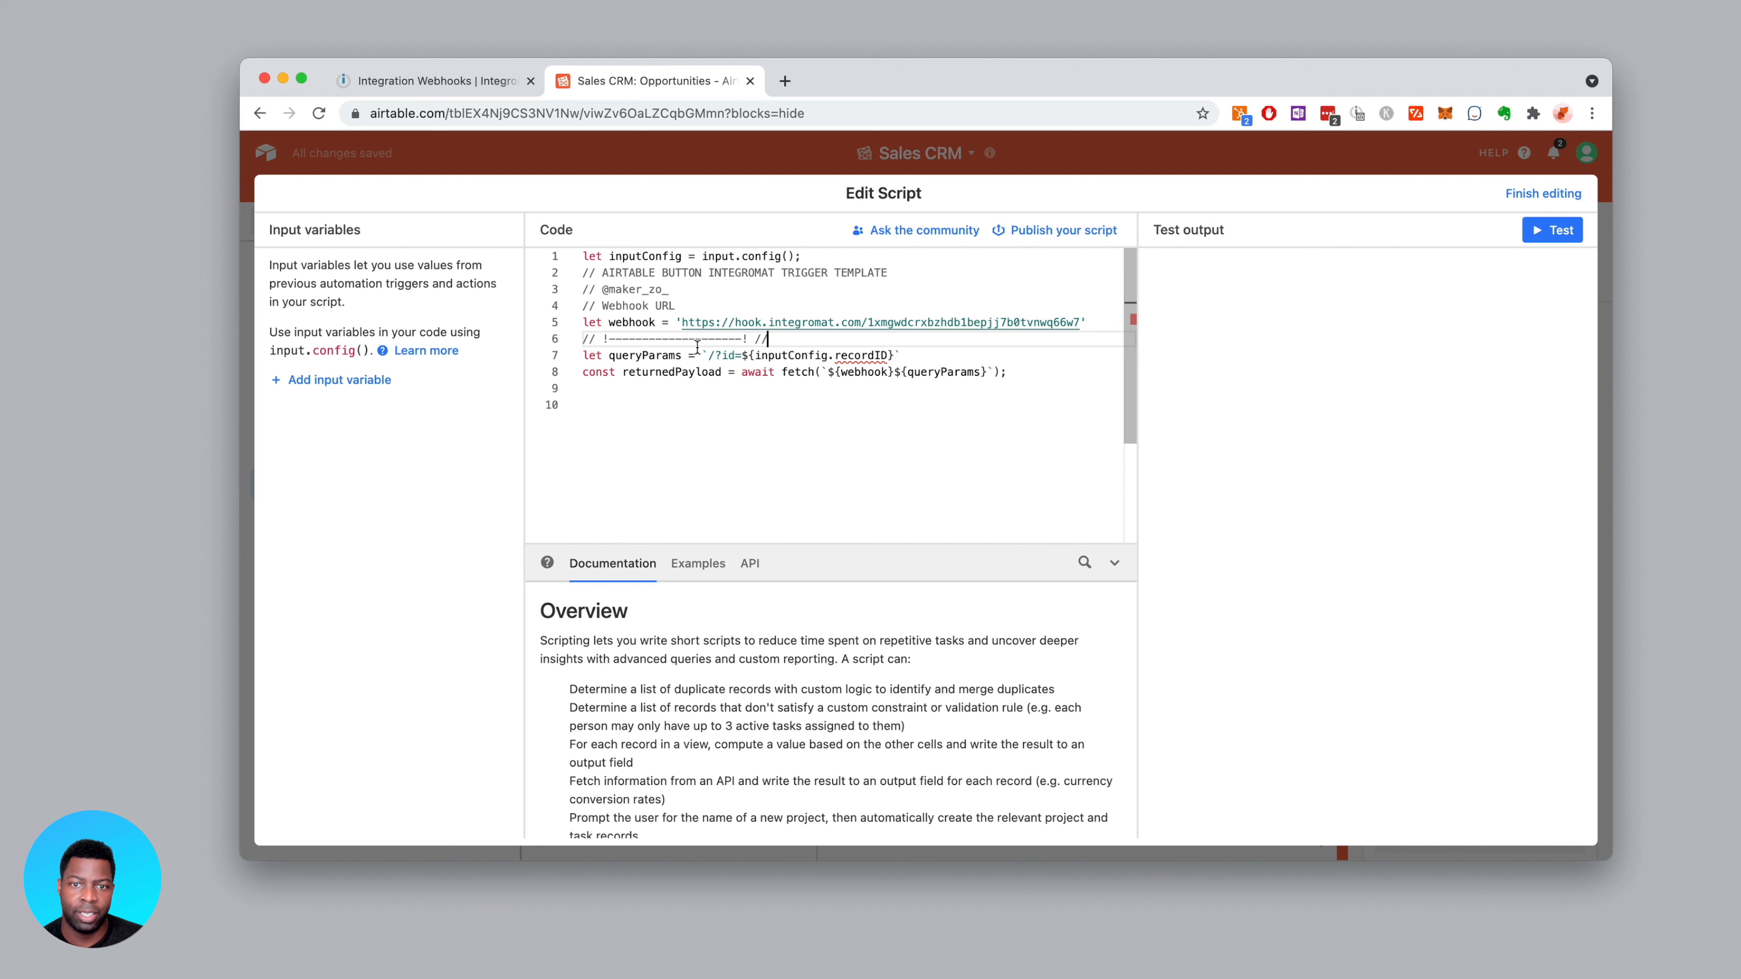
left_click(356, 381)
Add a script input variable recordID set to the trigger record's Airtable record ID
left_click(480, 437)
type("recordID")
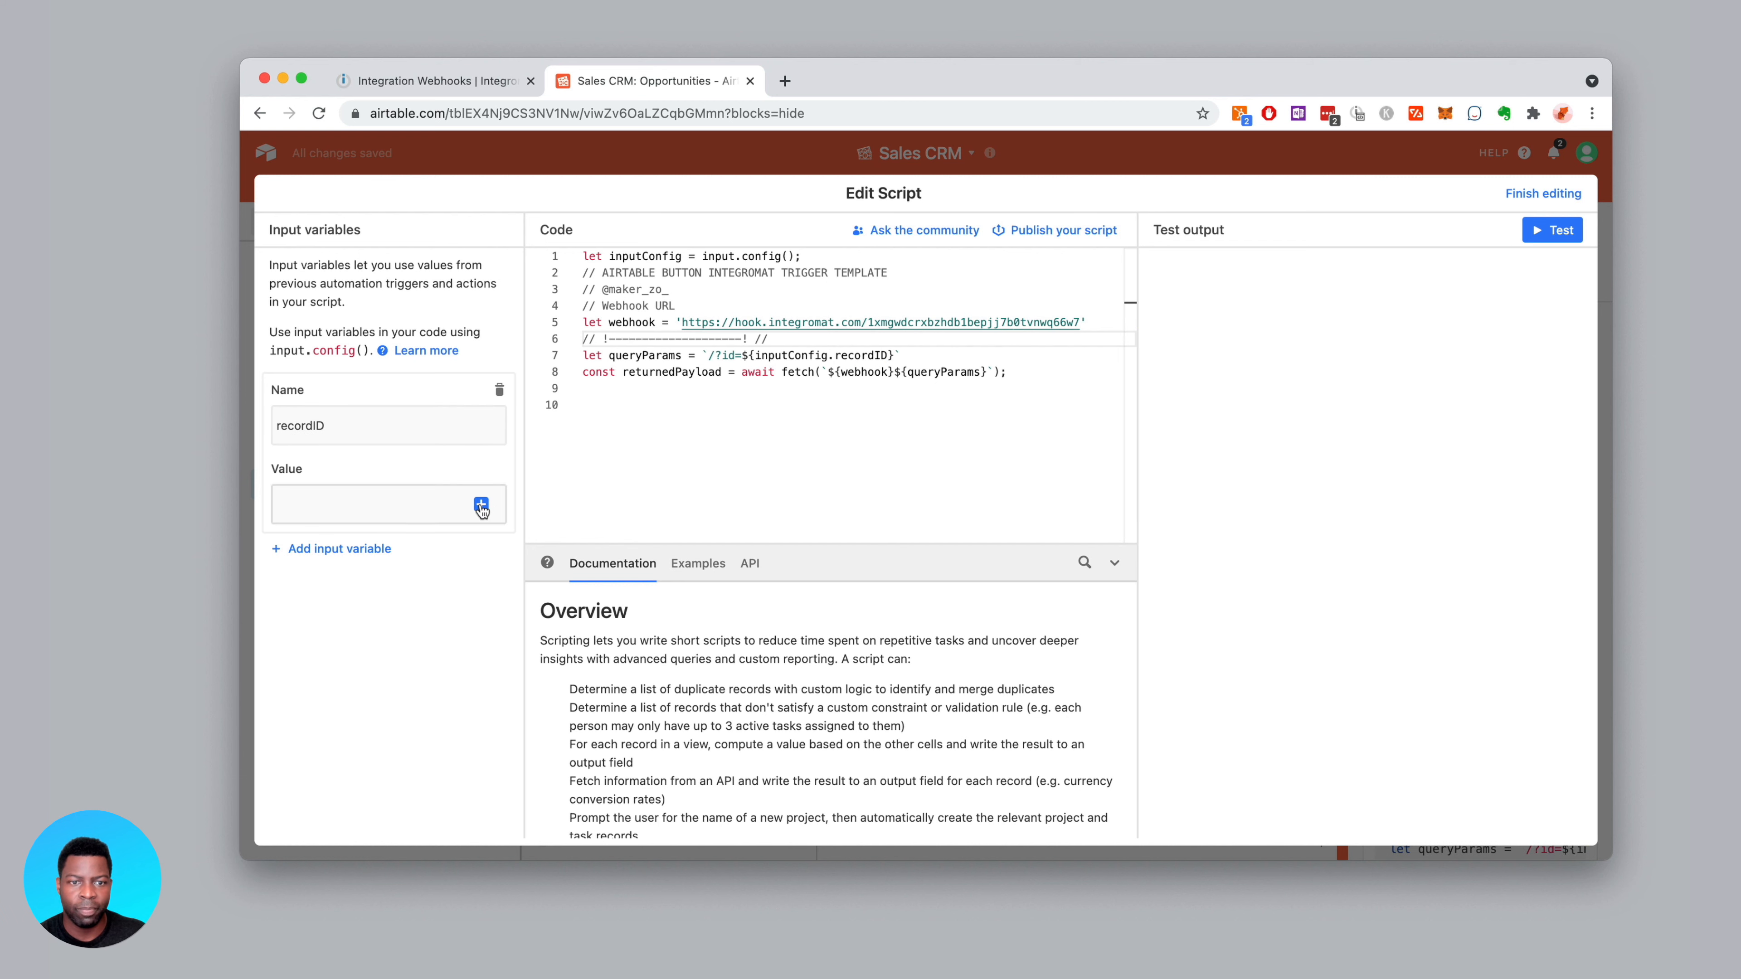
left_click(481, 505)
left_click(588, 567)
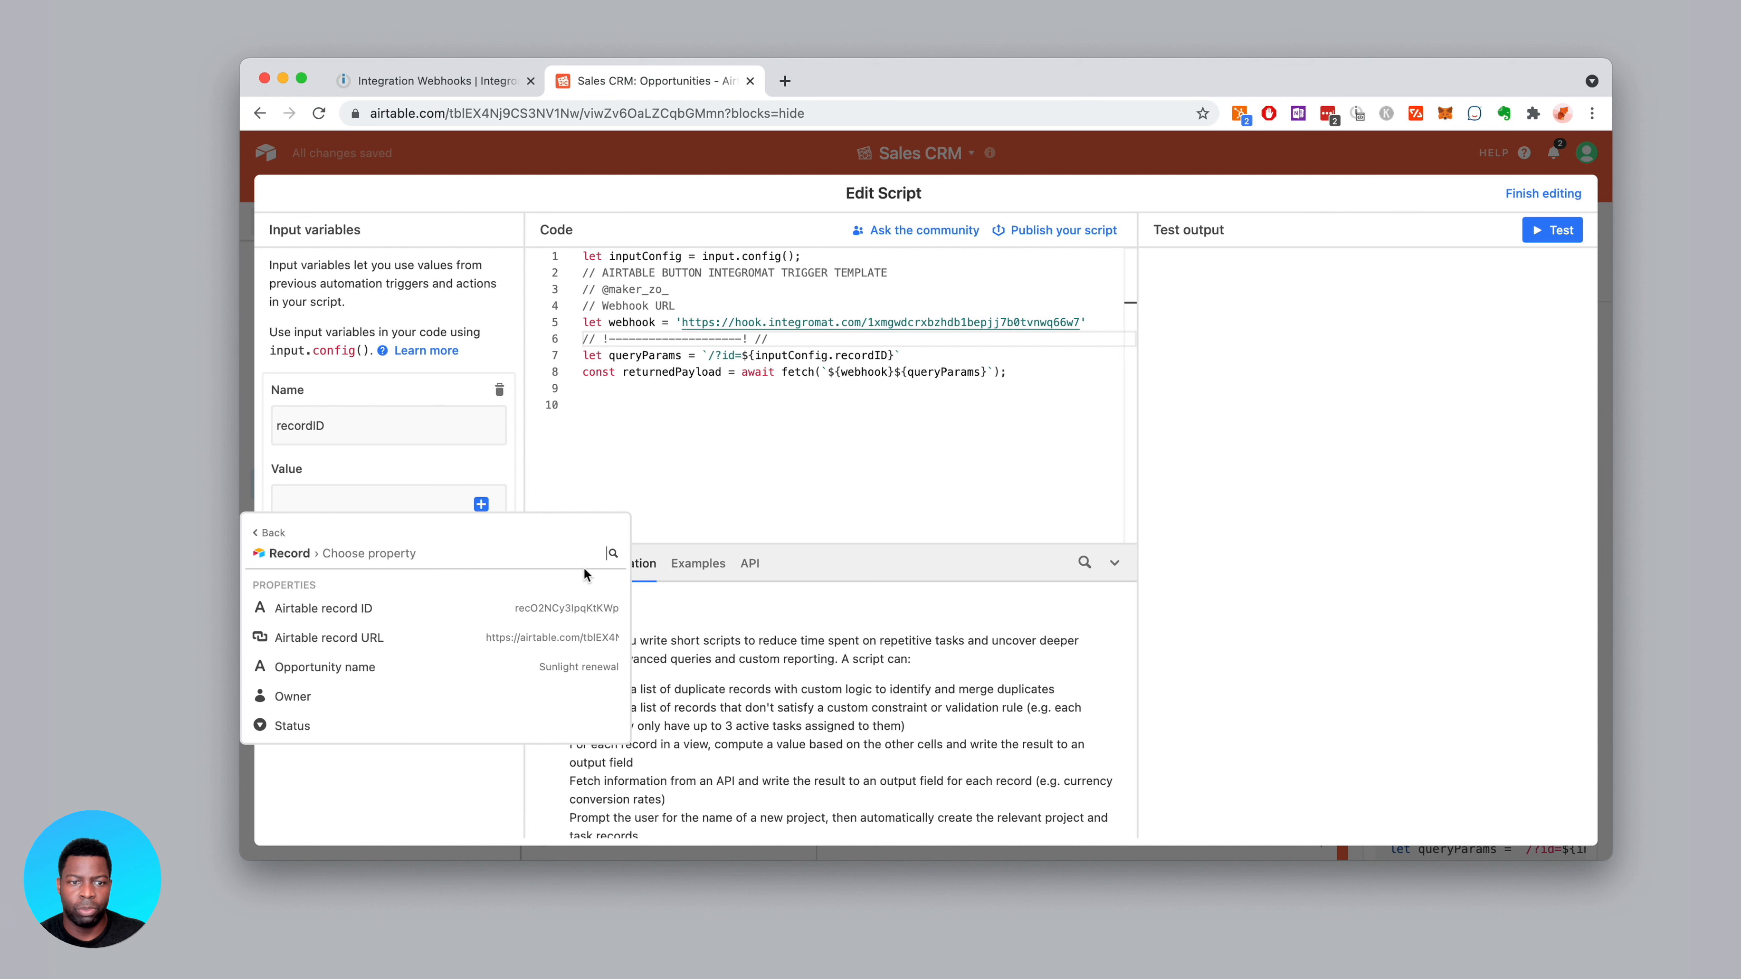
left_click(535, 607)
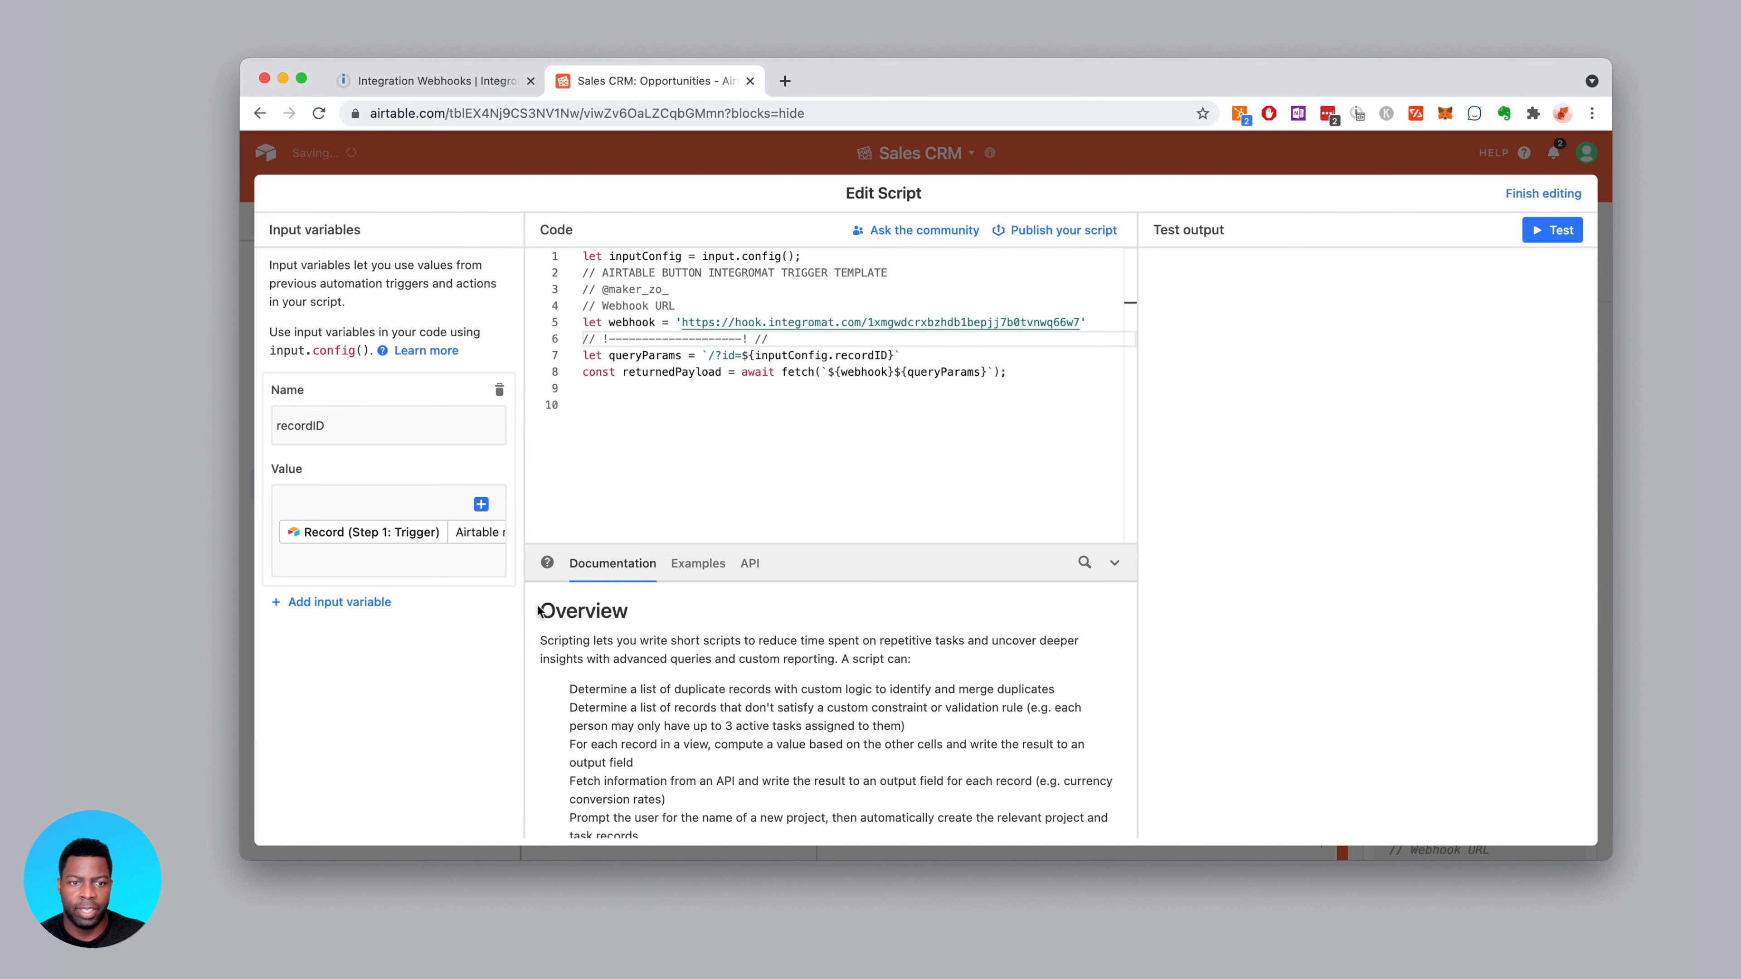
Point out inputConfig from input.config() on line 1, recordID on line 7, and the webhook URL on line 5
left_click(606, 450)
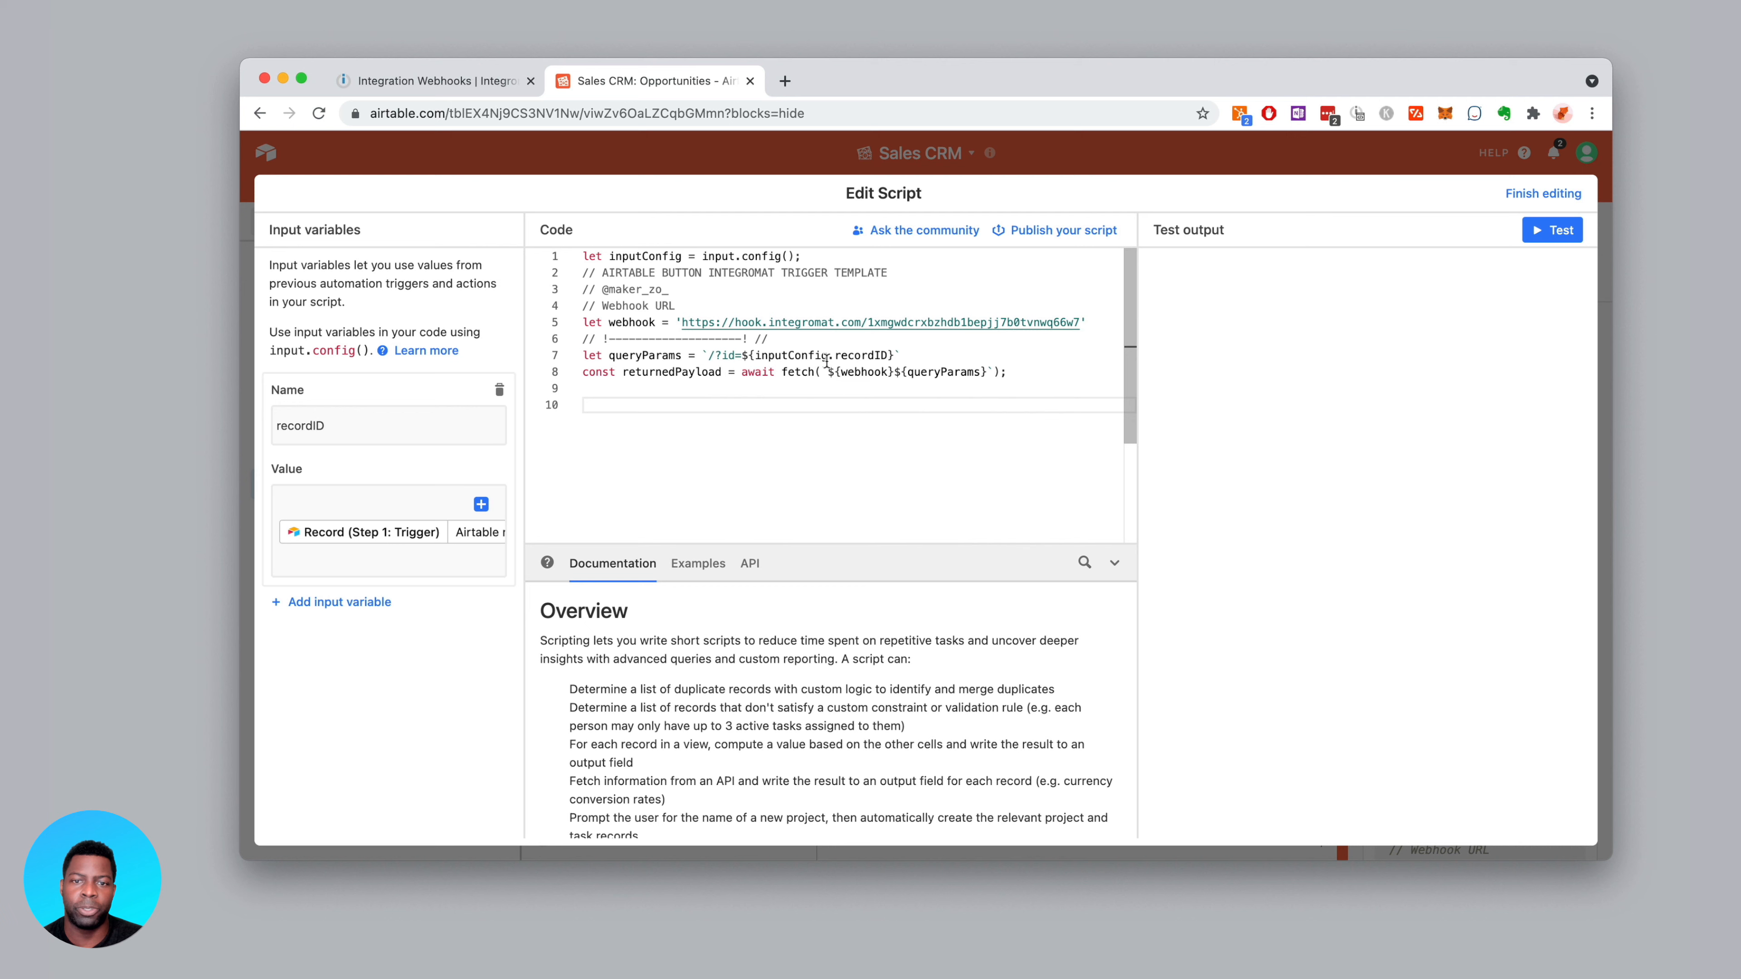
double_click(789, 356)
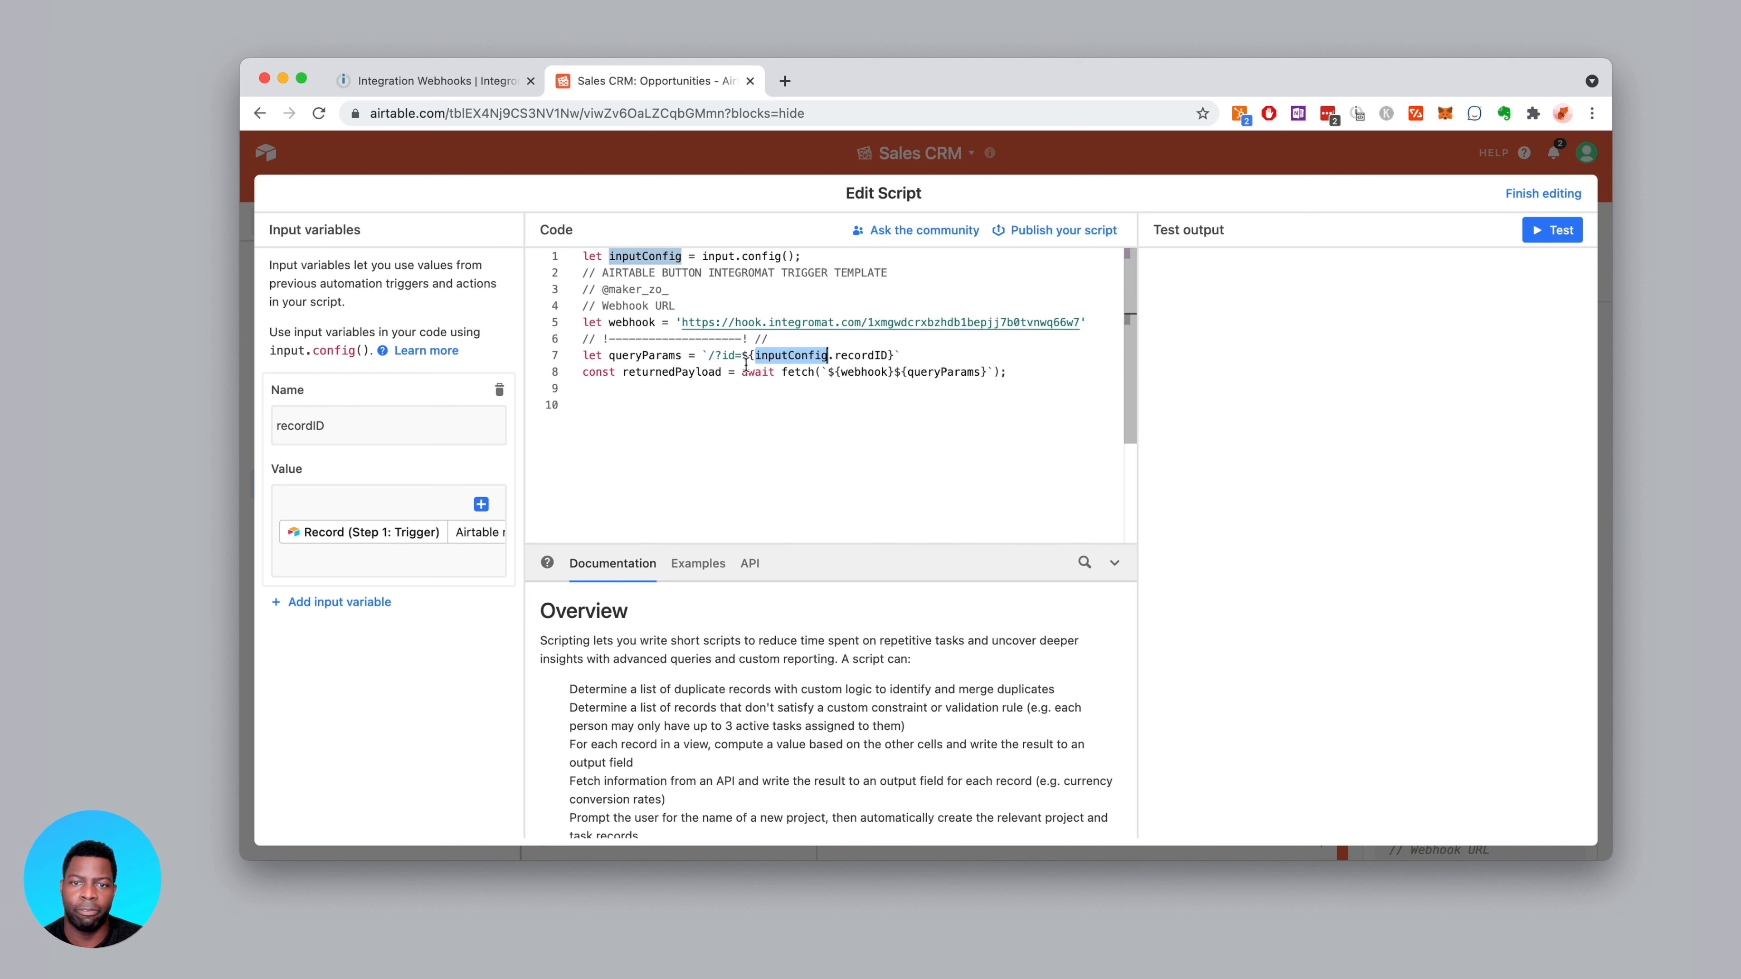
left_click(890, 356)
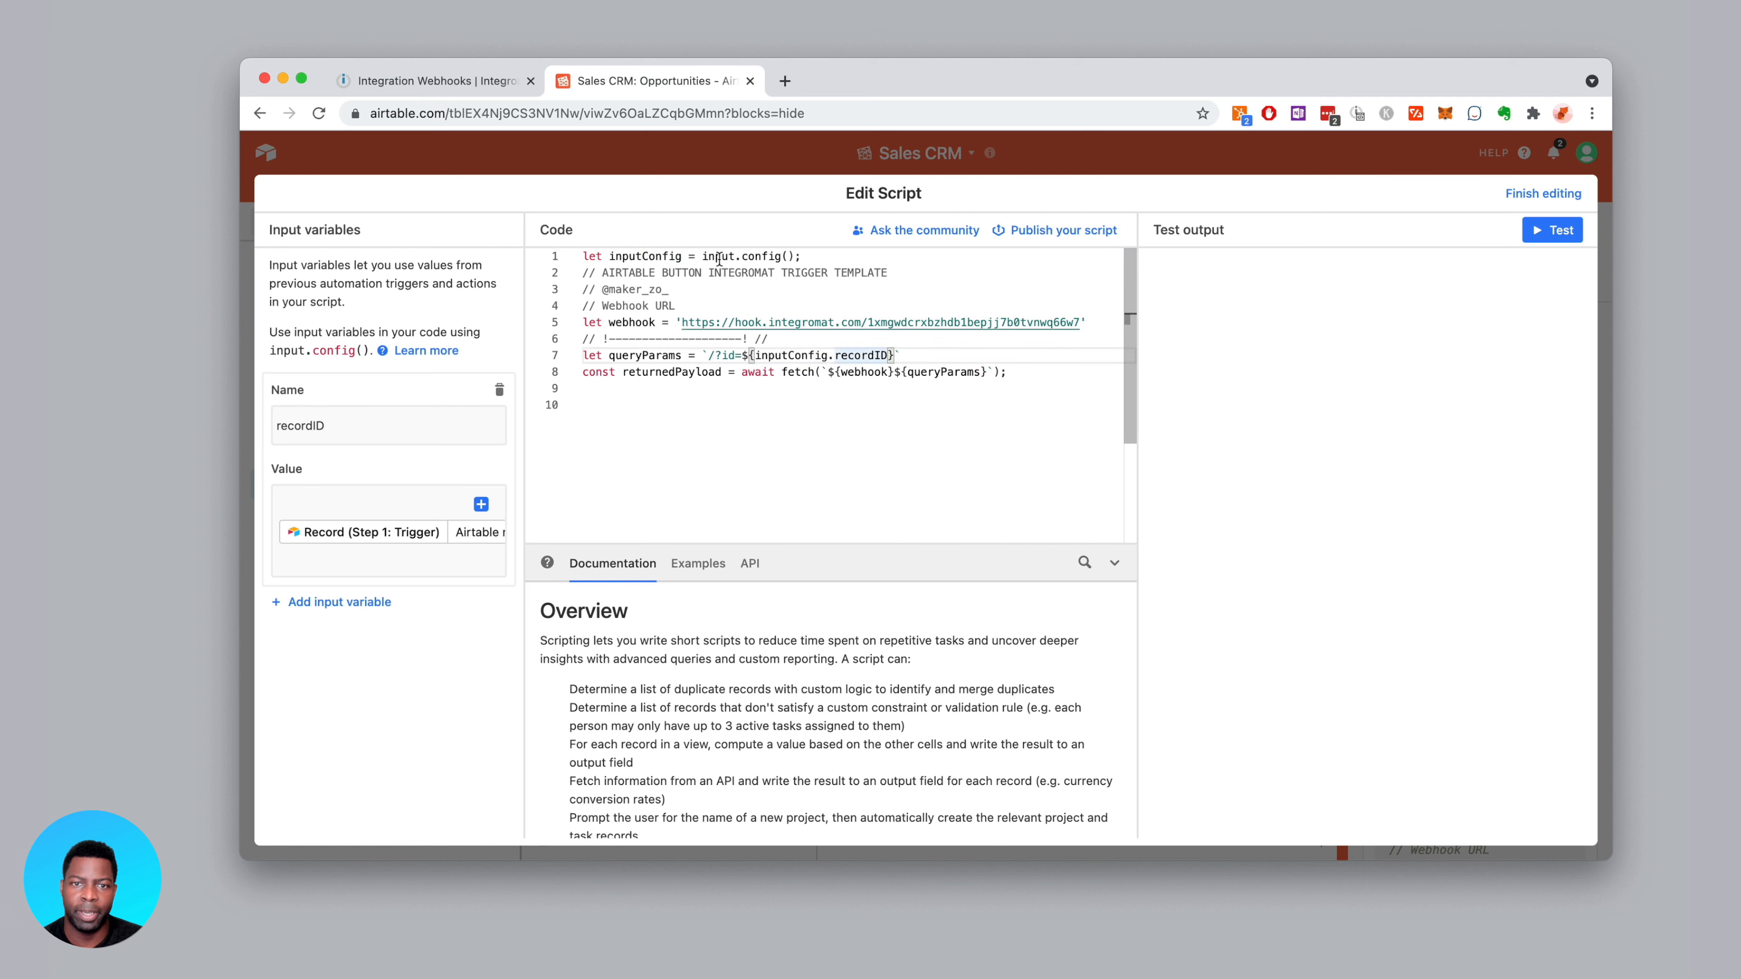
left_click_drag(706, 257, 800, 257)
double_click(655, 256)
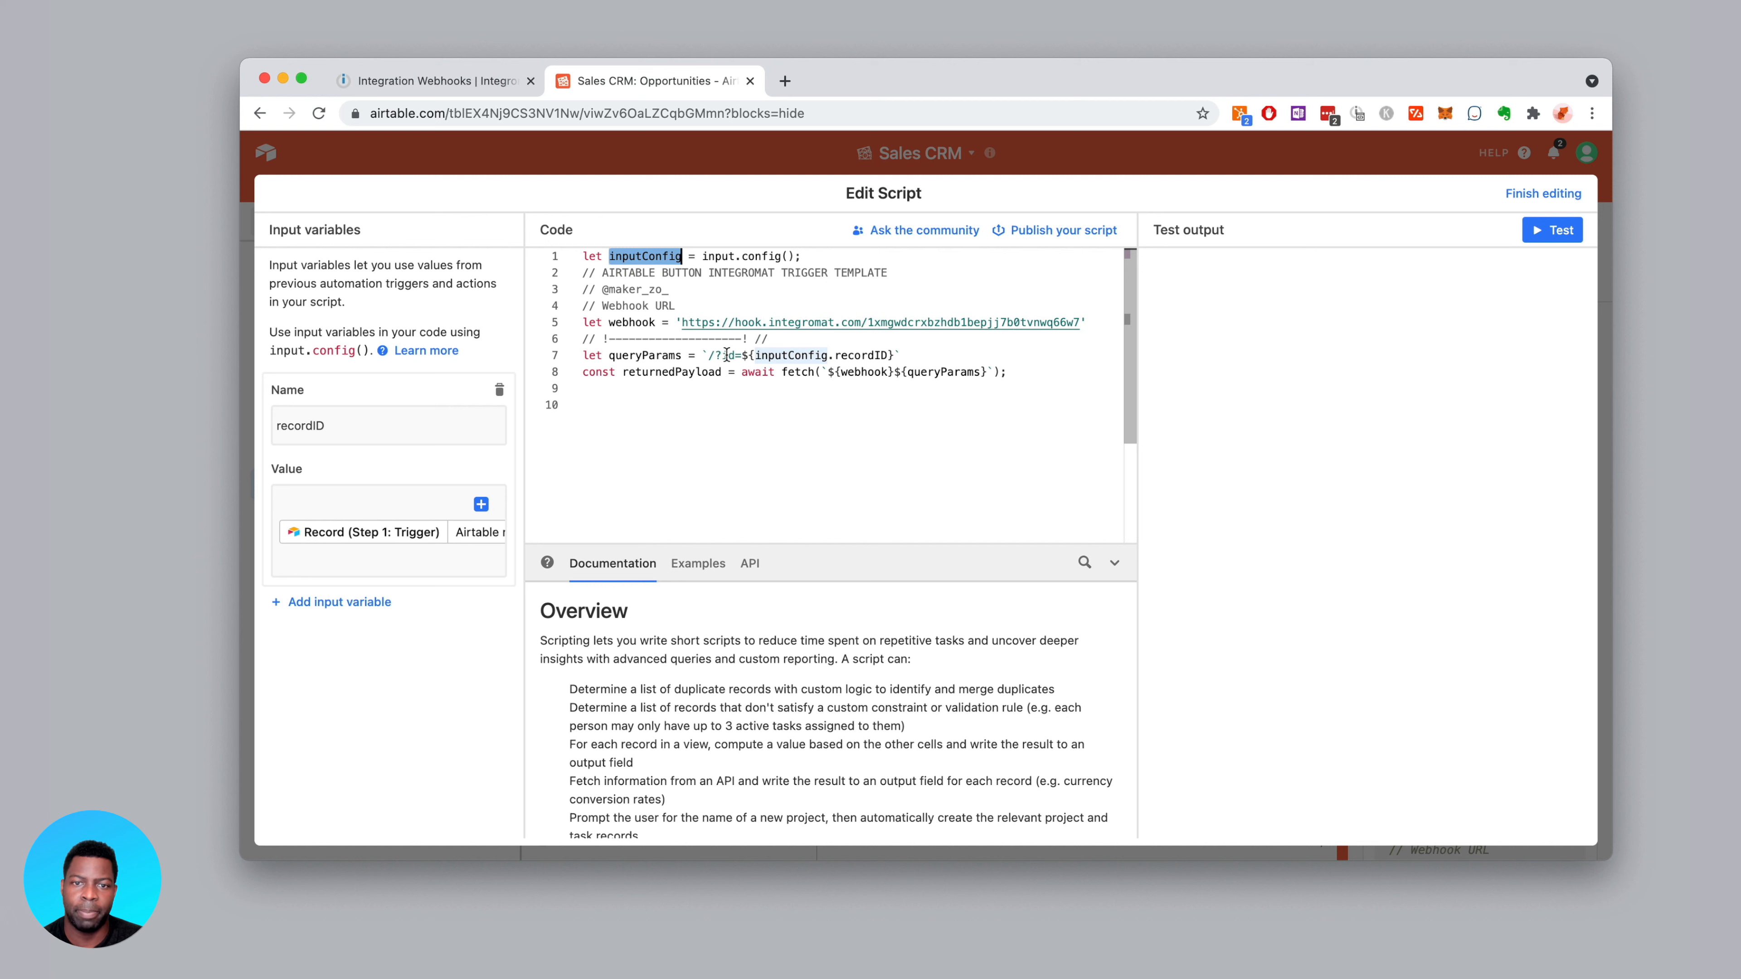
left_click(732, 355)
left_click(715, 323)
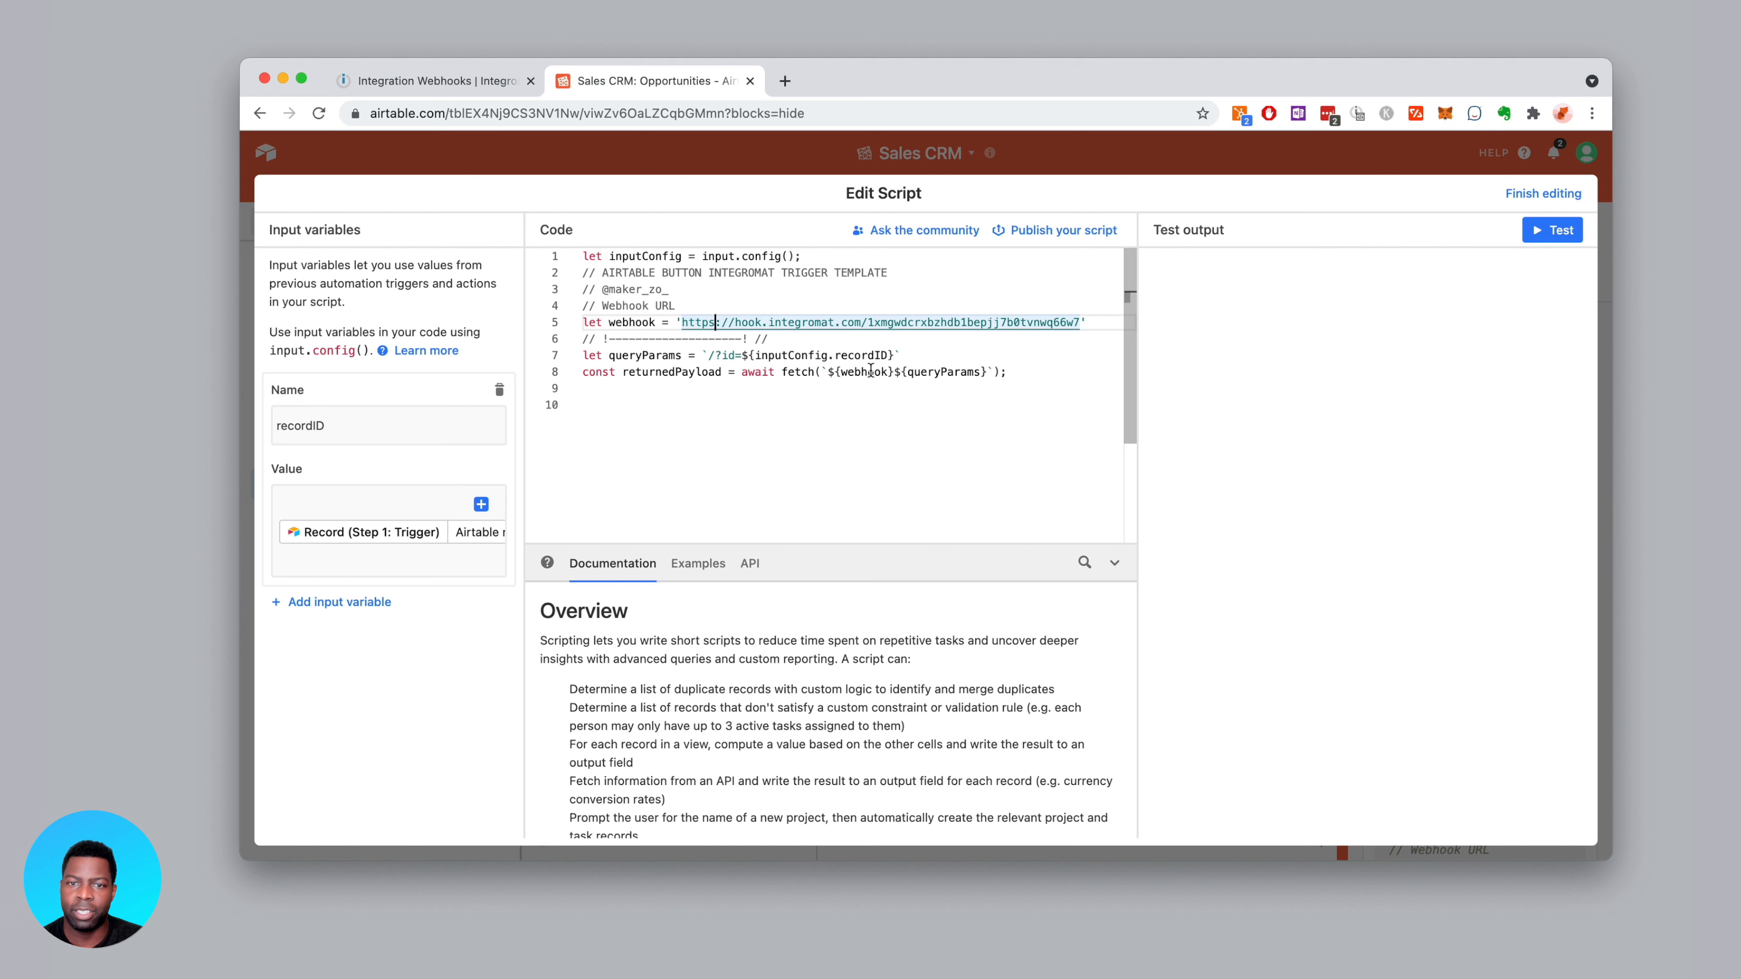
Start Integromat's scenario running once and tile its window beside the Airtable script editor
left_click(432, 81)
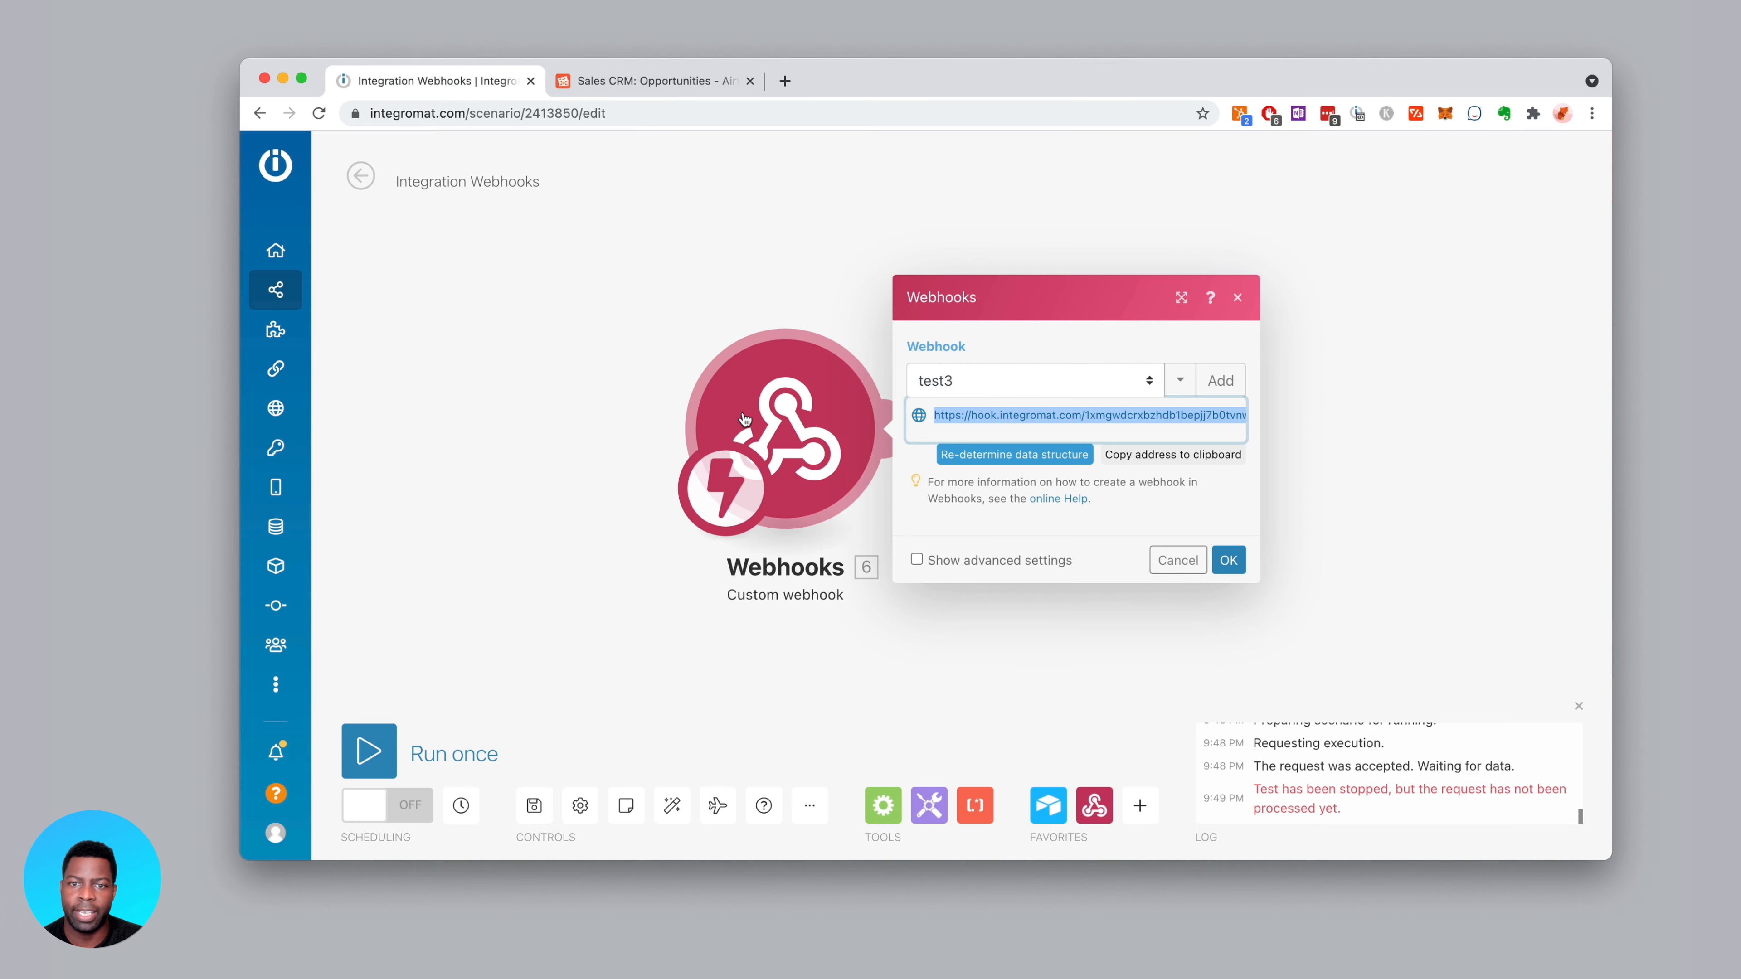
left_click(687, 599)
left_click(368, 750)
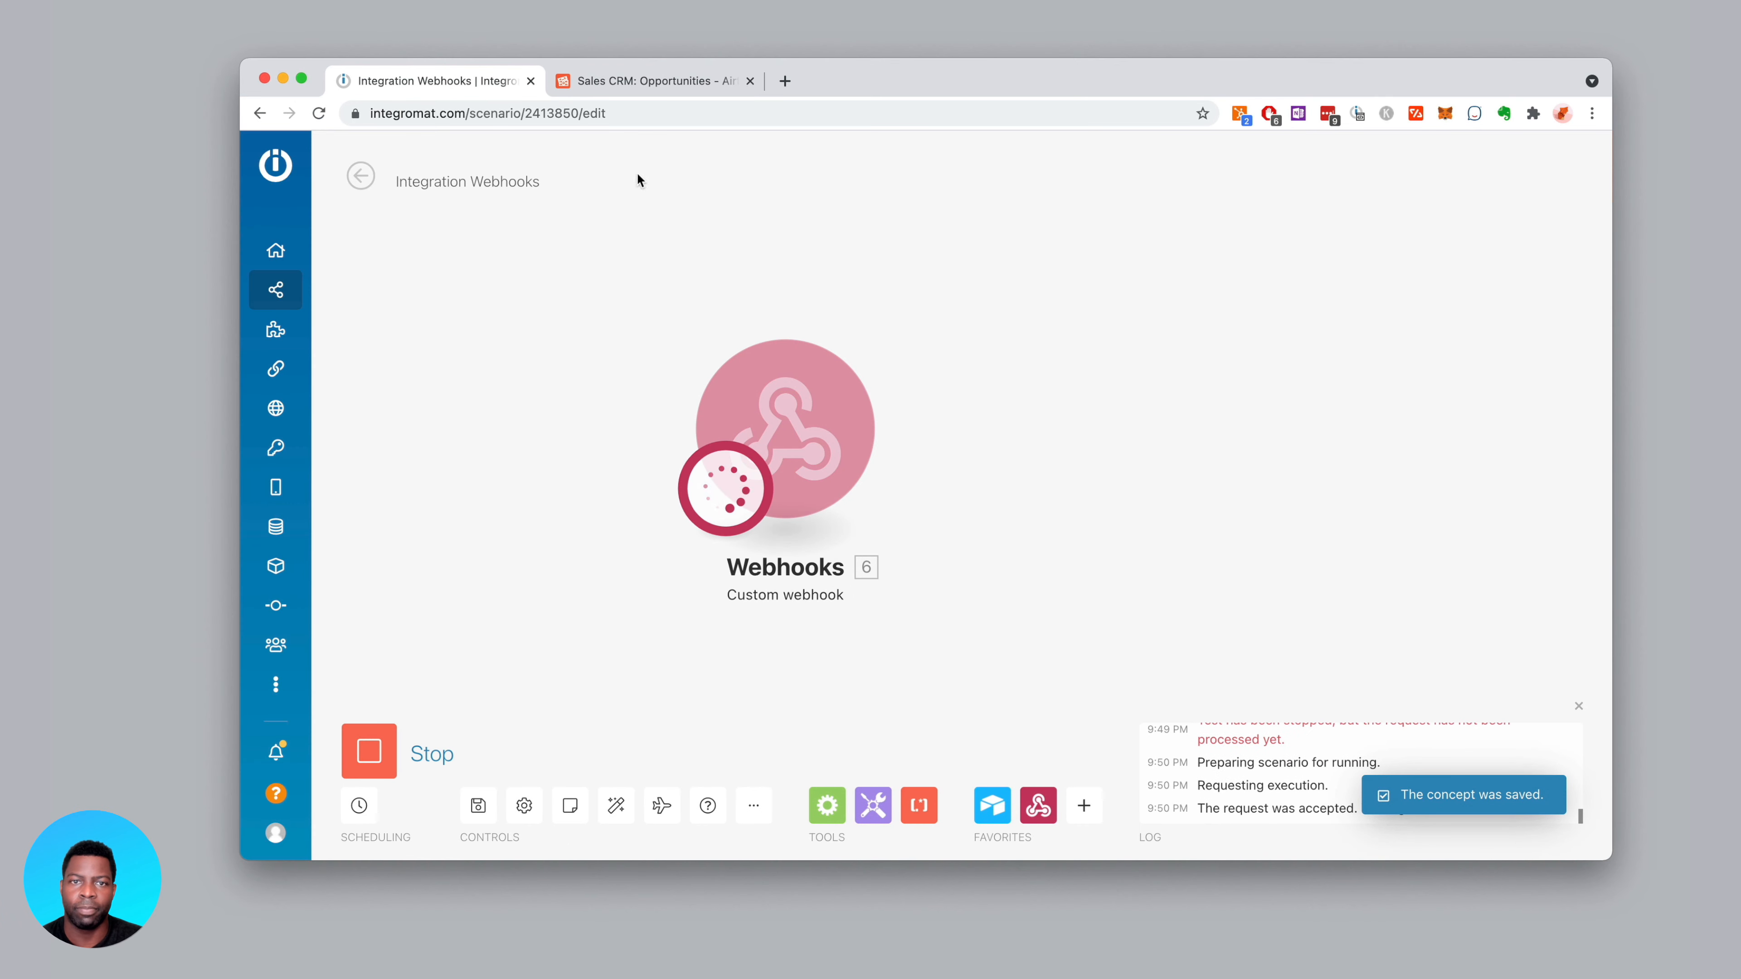
left_click_drag(689, 81, 708, 344)
left_click_drag(808, 72, 745, 31)
left_click(1309, 866)
left_click_drag(1294, 346, 1314, 162)
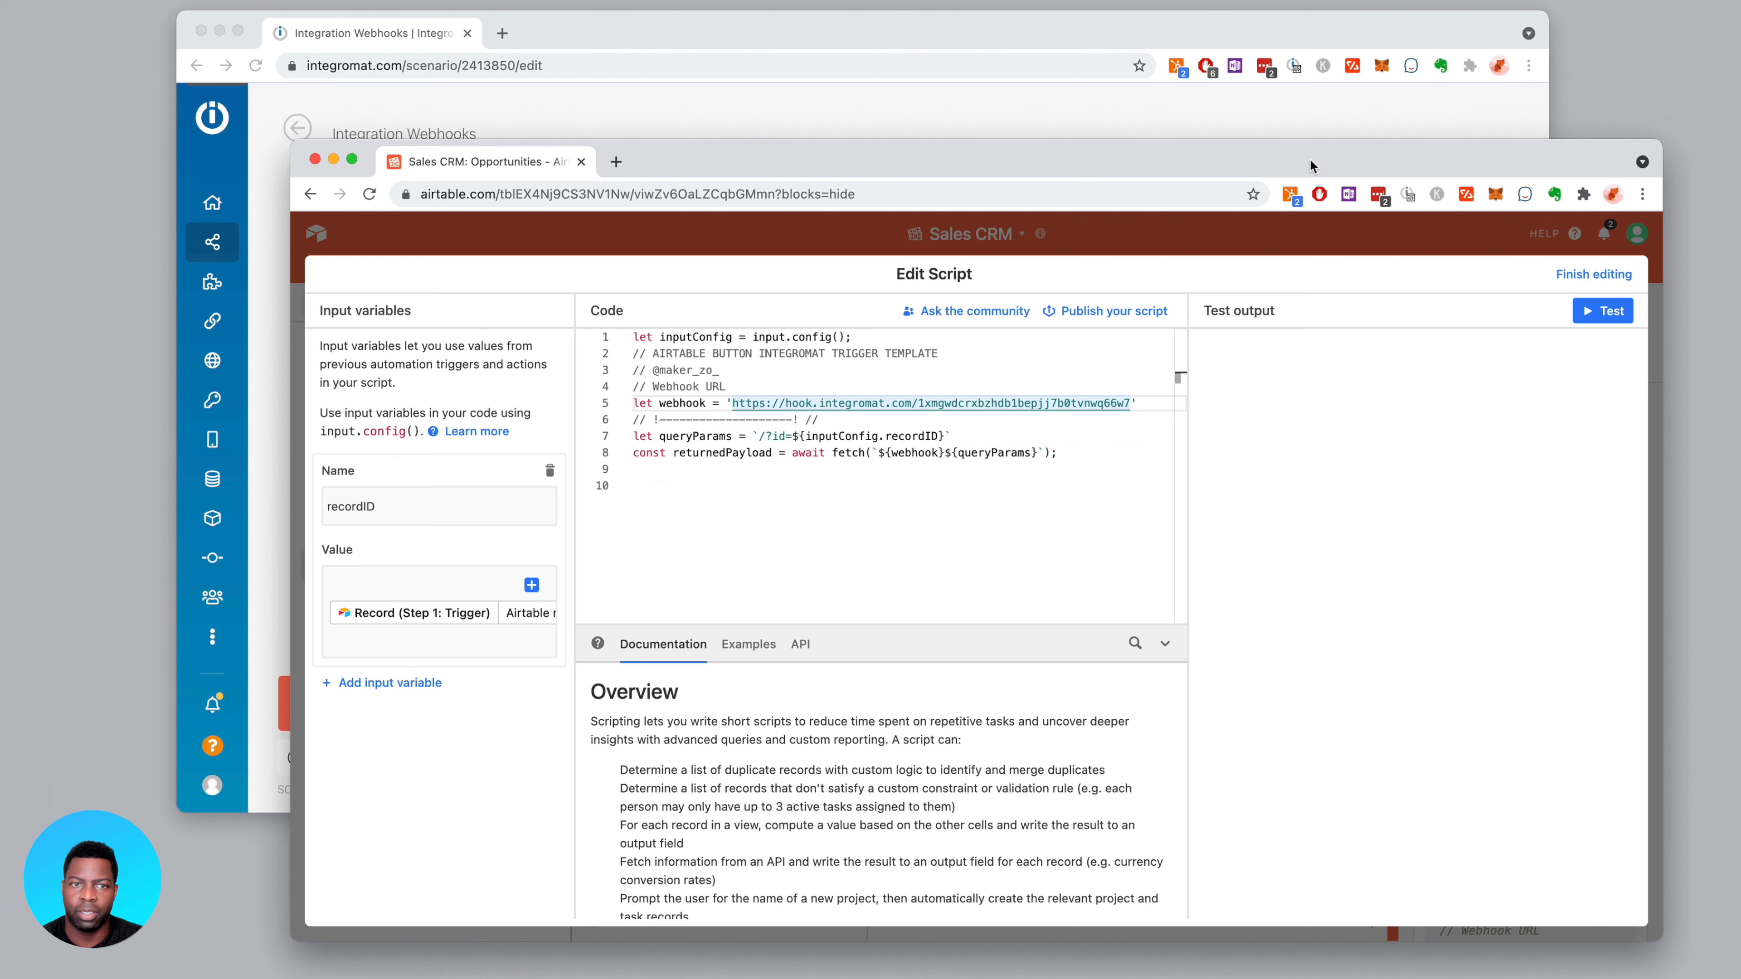
left_click_drag(291, 143, 783, 141)
left_click_drag(717, 35, 678, 103)
left_click_drag(1506, 392, 987, 392)
left_click_drag(1194, 155, 1034, 120)
Test the Airtable script and confirm the test3 webhook received the record ID
left_click(1445, 271)
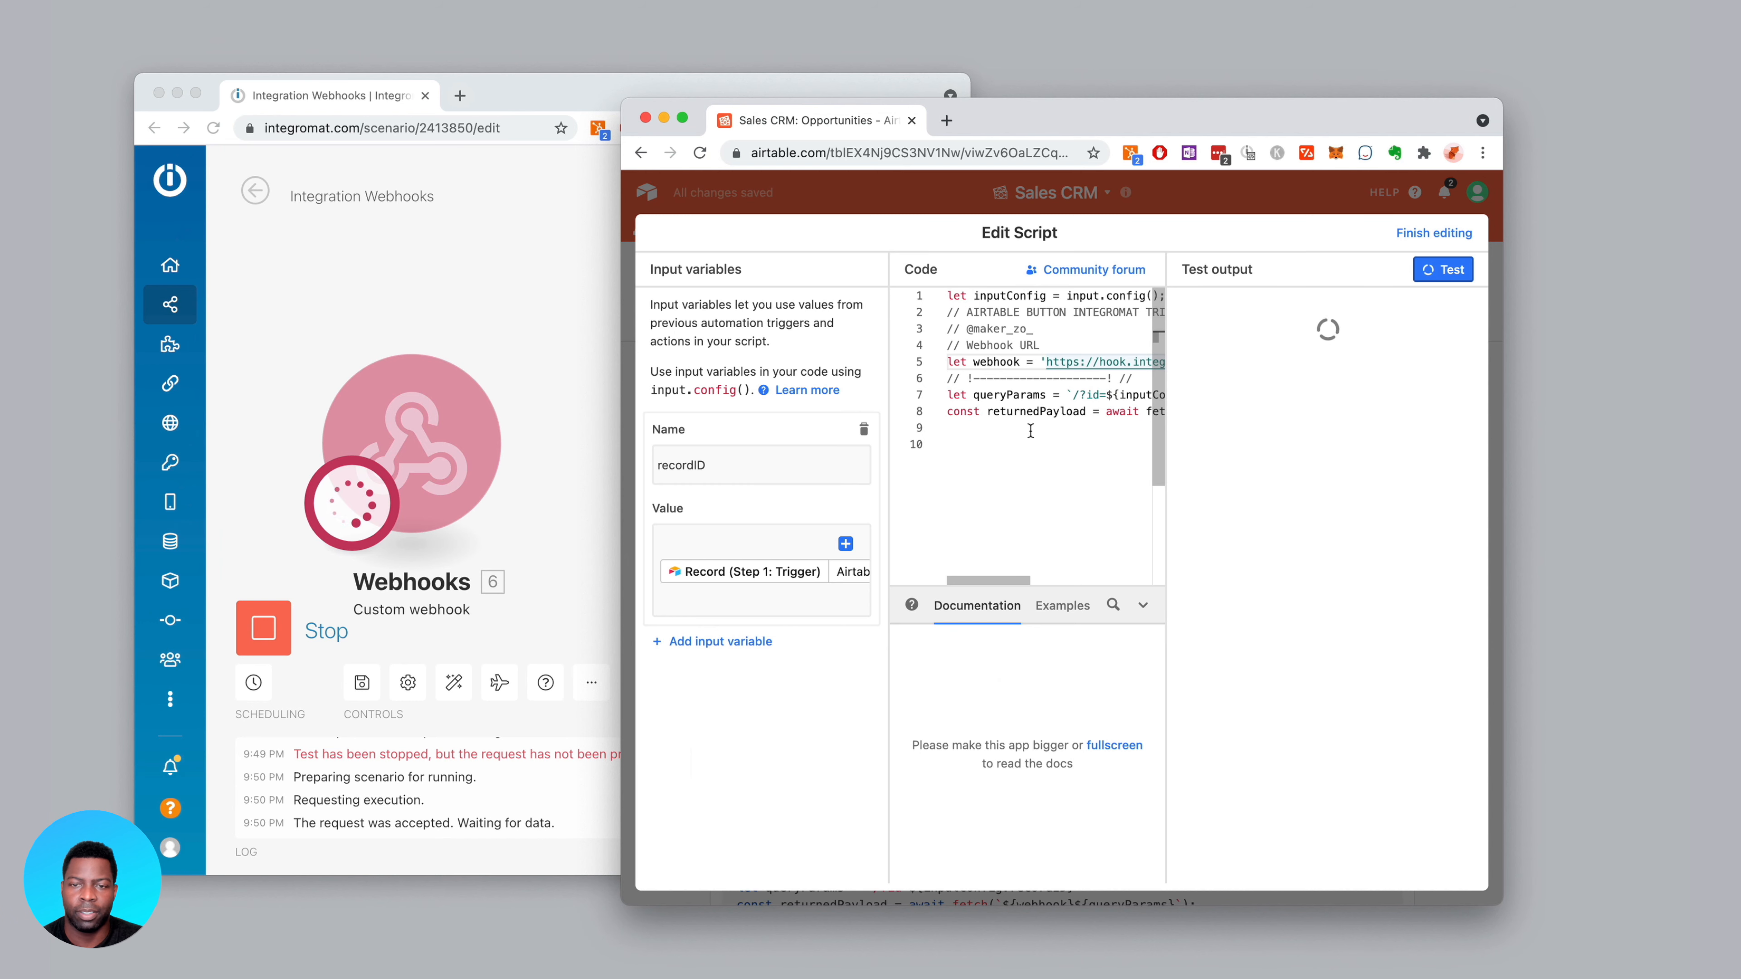
left_click(564, 312)
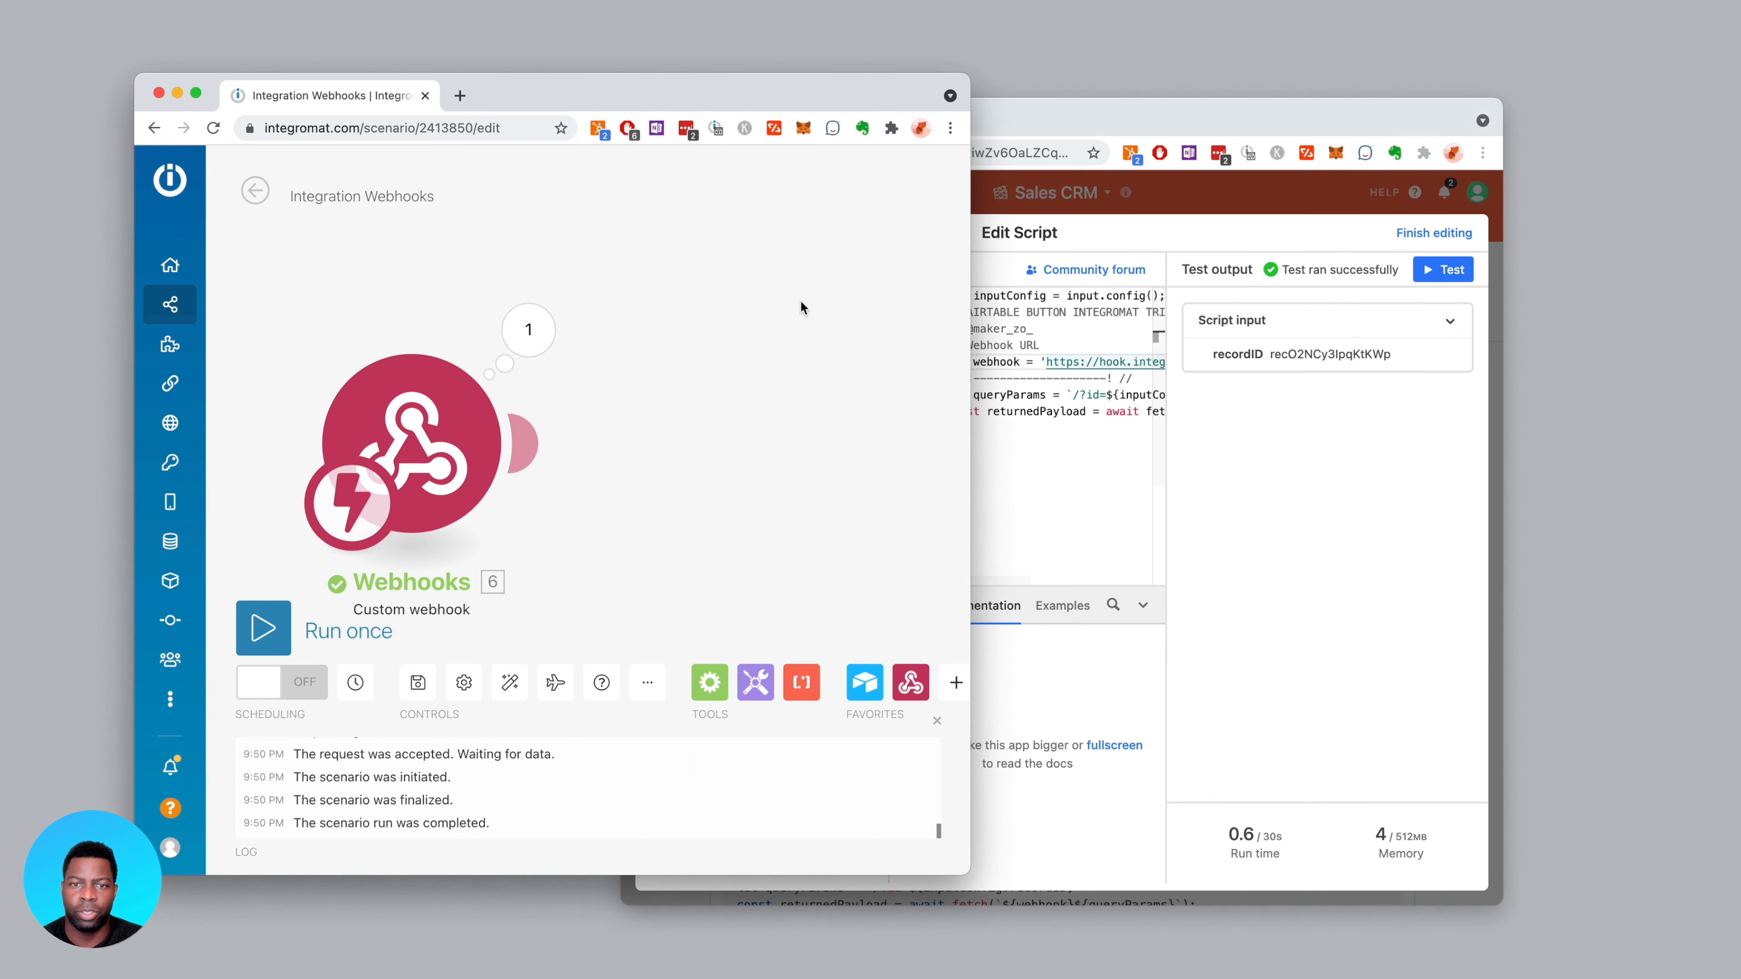
left_click_drag(964, 325, 1165, 325)
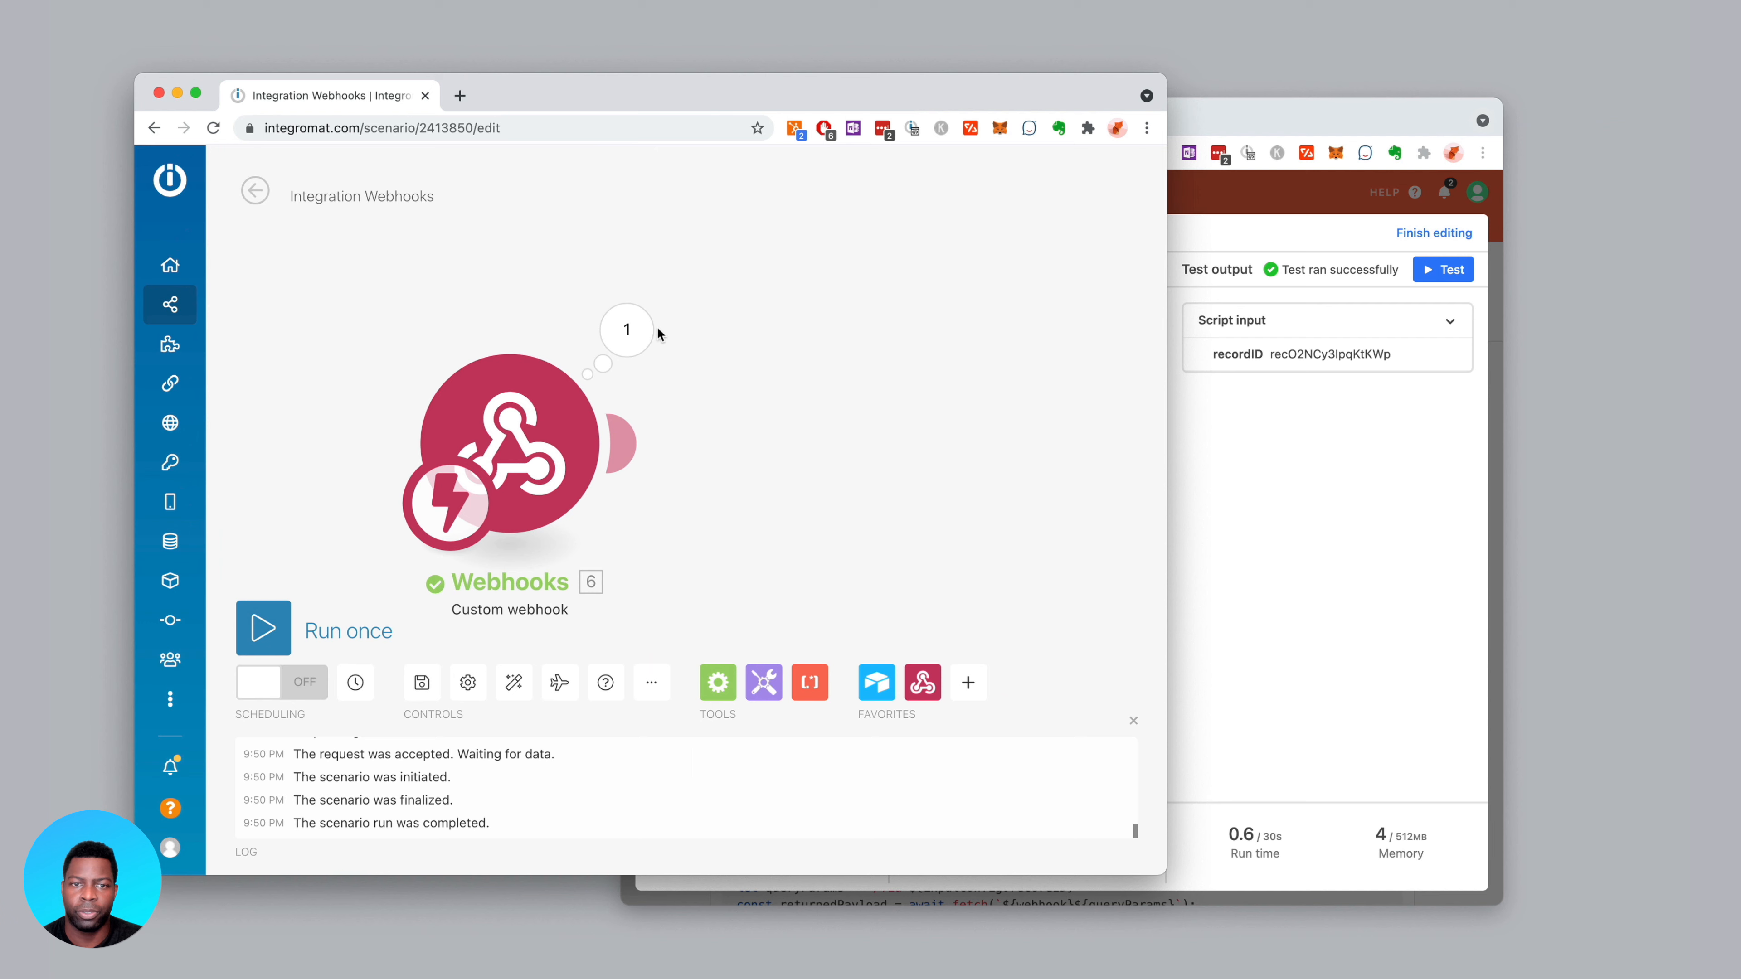
left_click(626, 332)
double_click(793, 372)
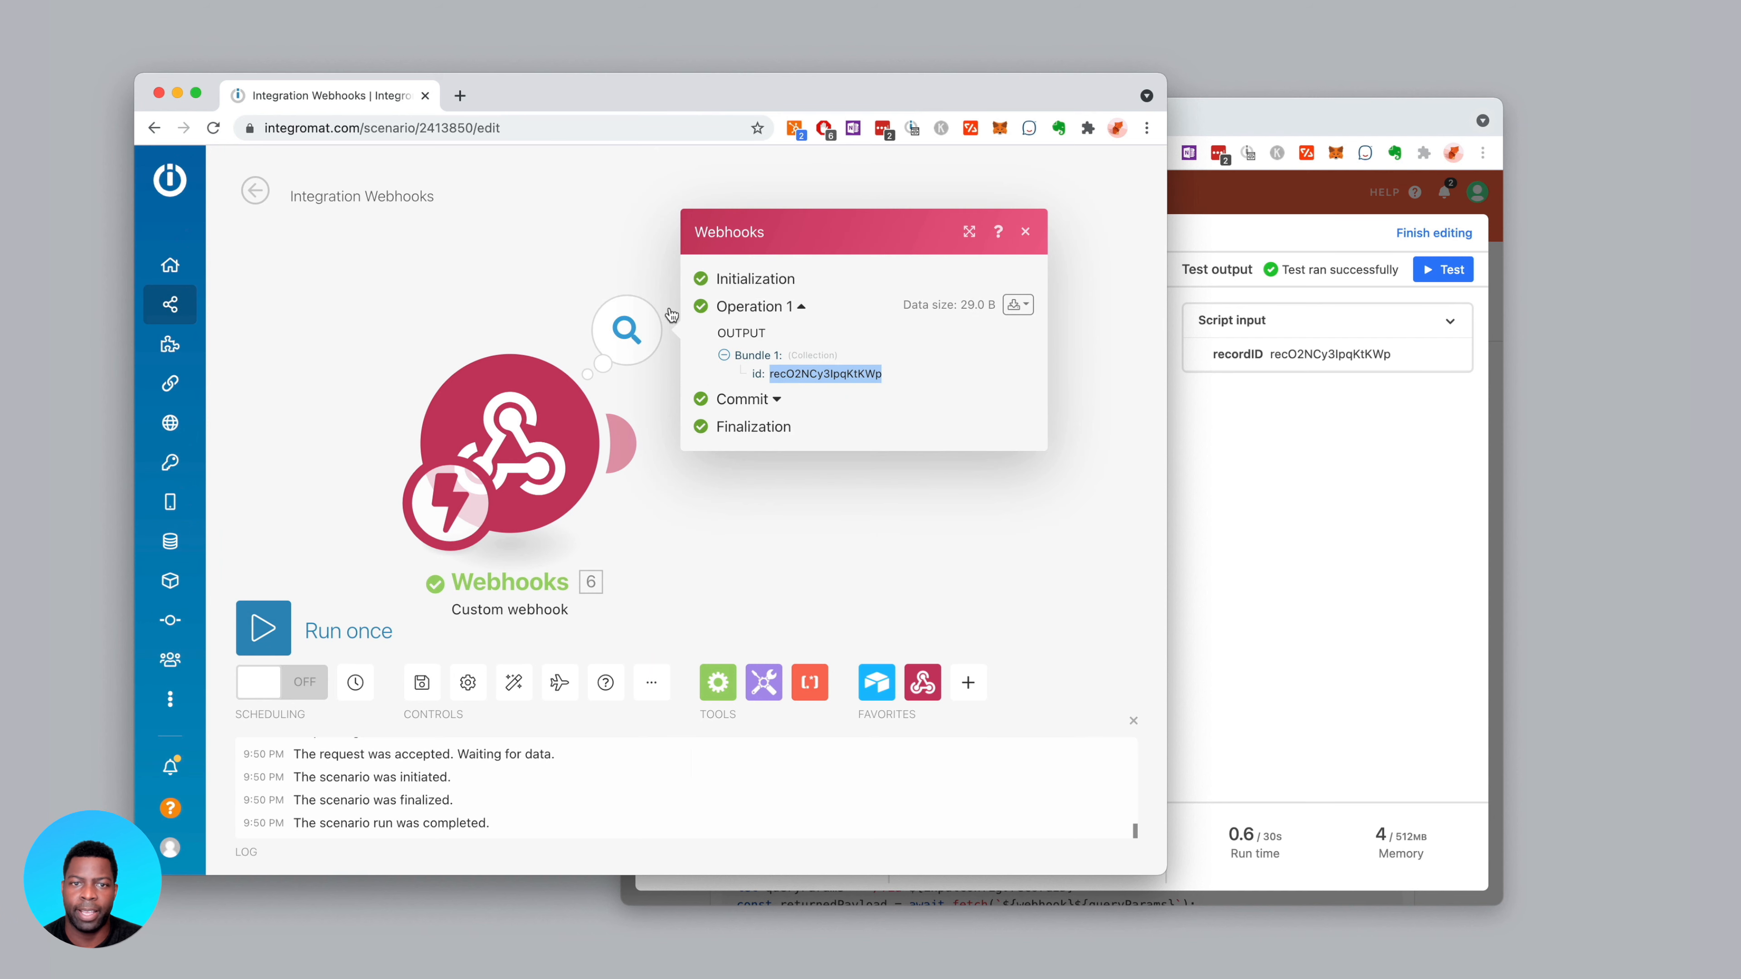
left_click(606, 269)
left_click(1232, 125)
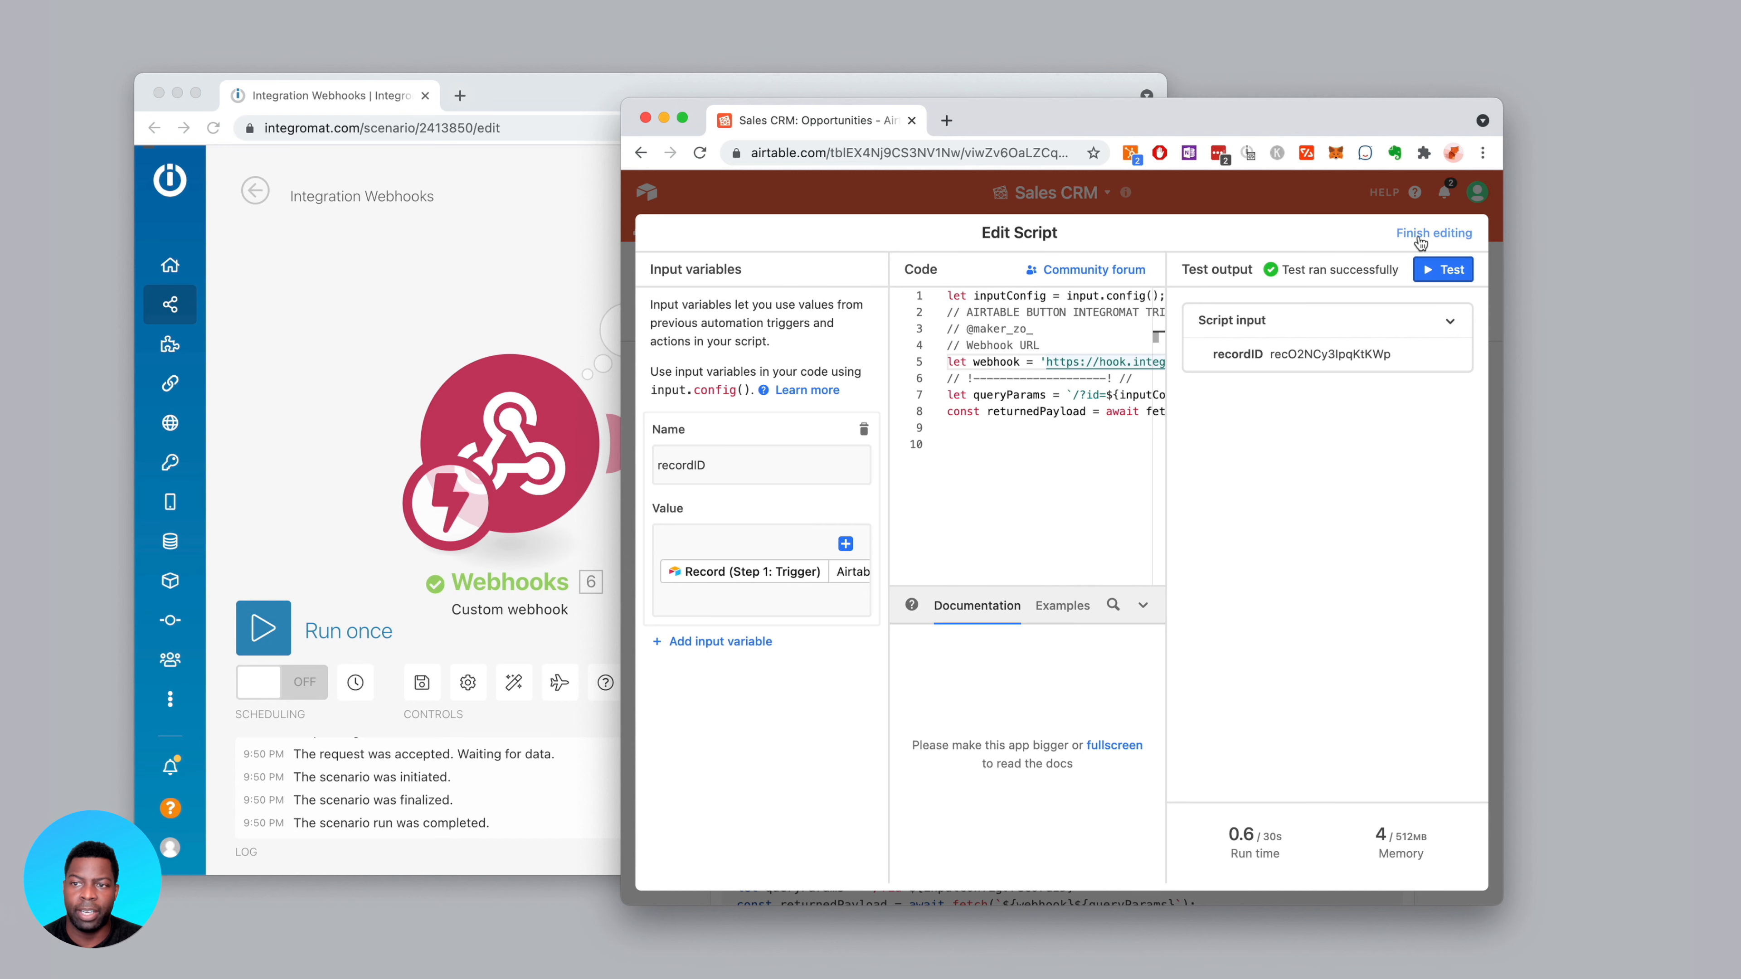
left_click(1421, 241)
Enlarge the Airtable window and open the full script editor
left_click_drag(619, 101, 282, 93)
left_click_drag(1181, 118, 1180, 118)
scroll(987, 410, "right", 1)
scroll(966, 312, "left", 1)
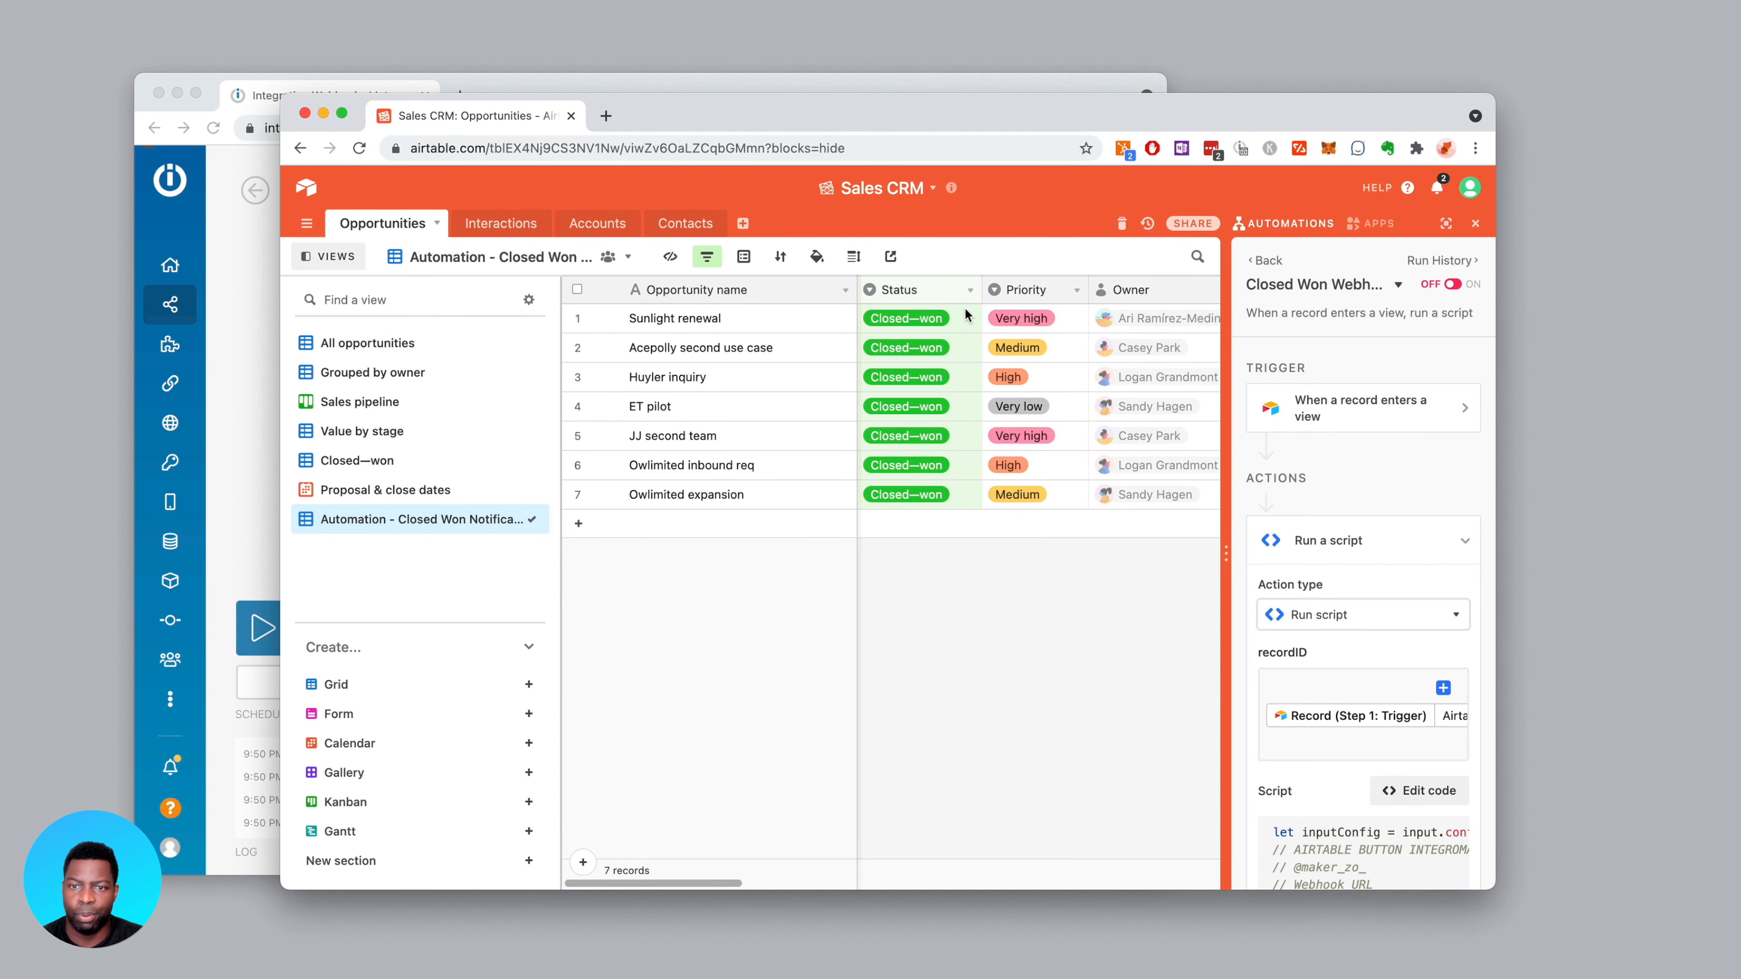
scroll(1333, 594, "down", 3)
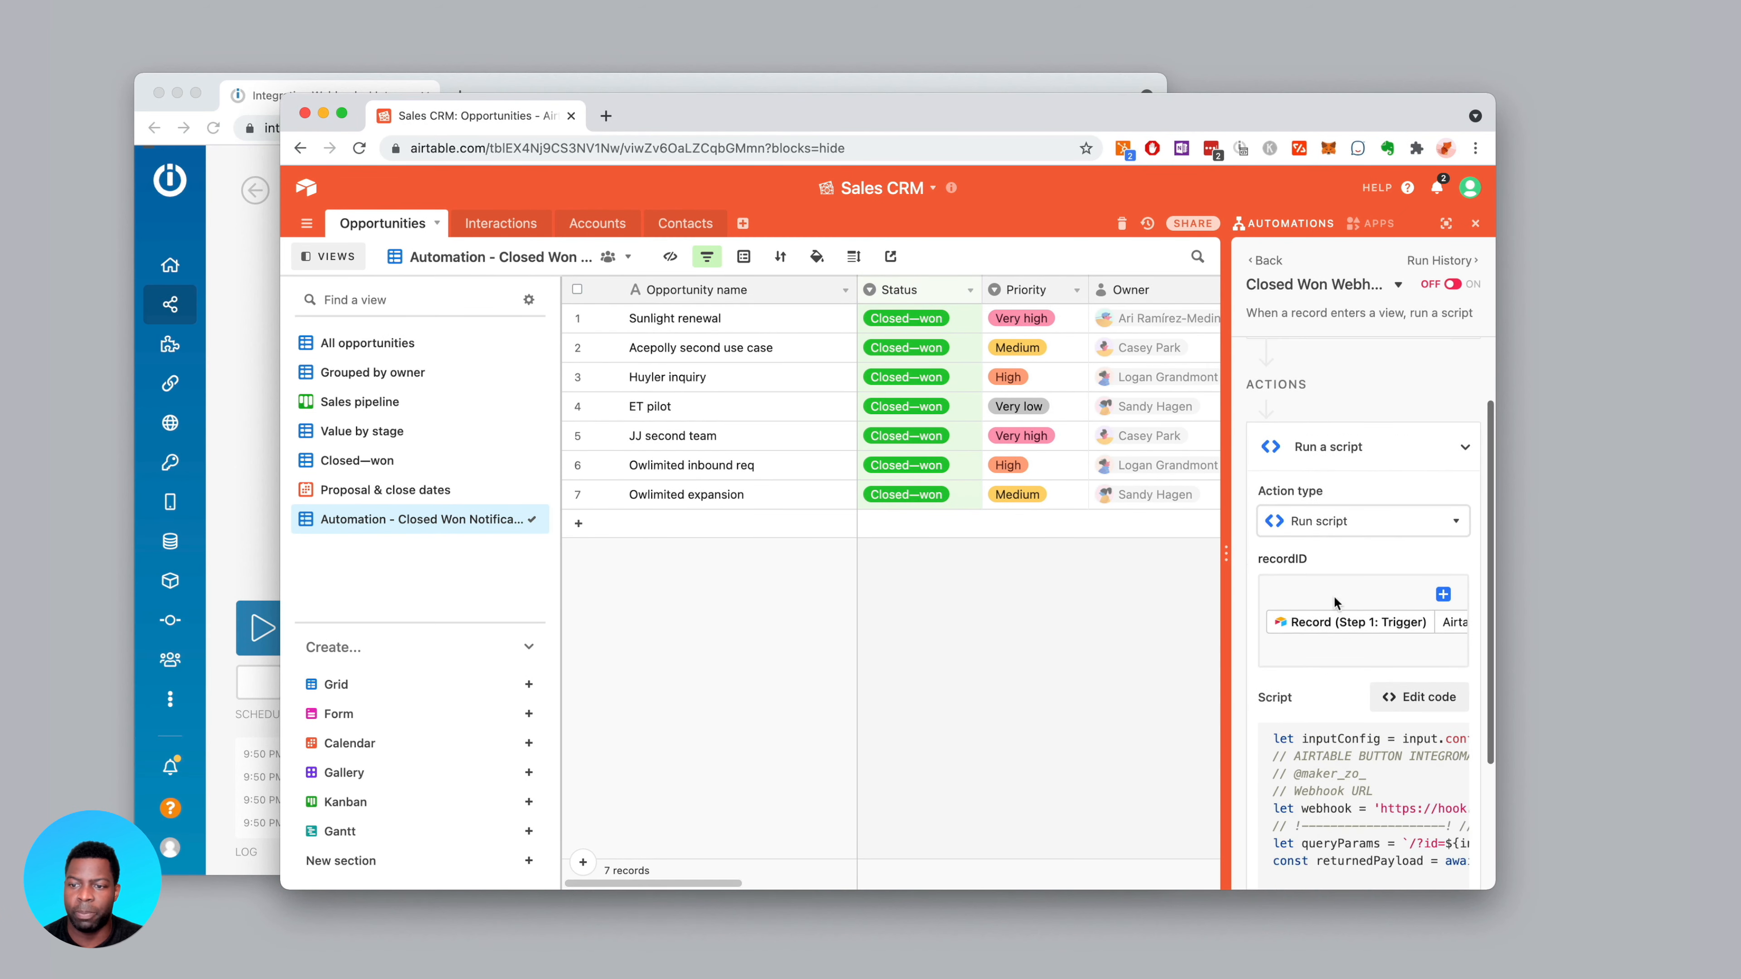
left_click(1412, 698)
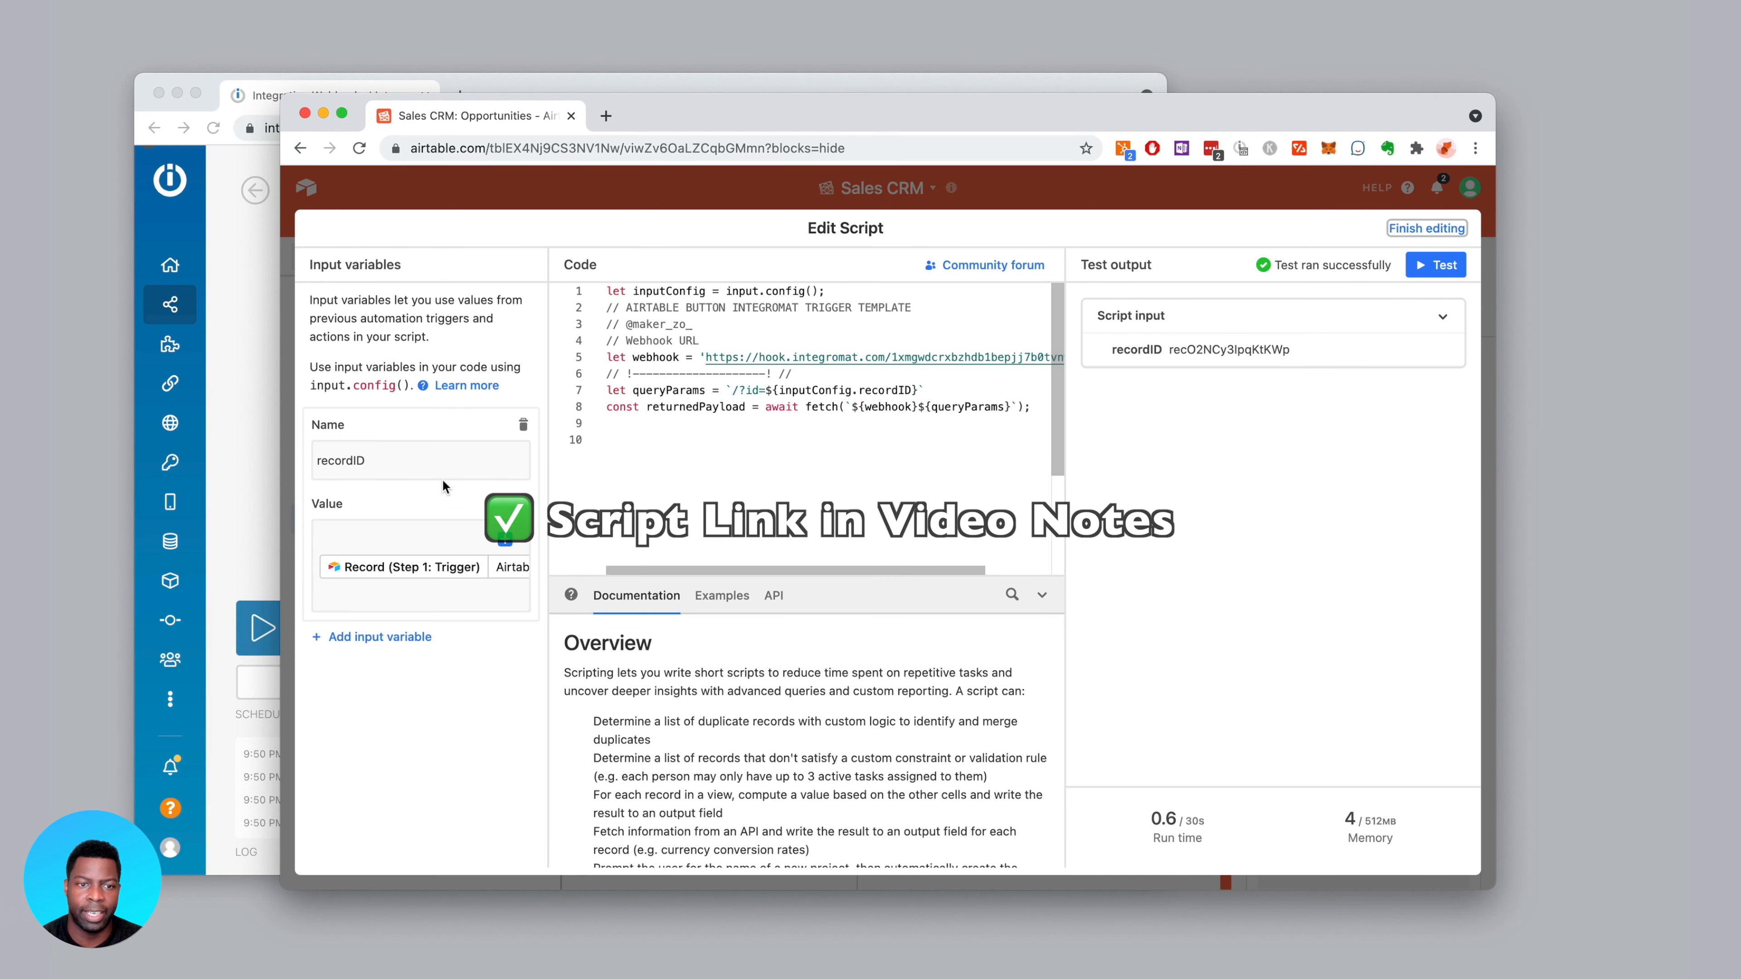
Add input variable priority with value Record › Priority › name › trim
left_click(374, 637)
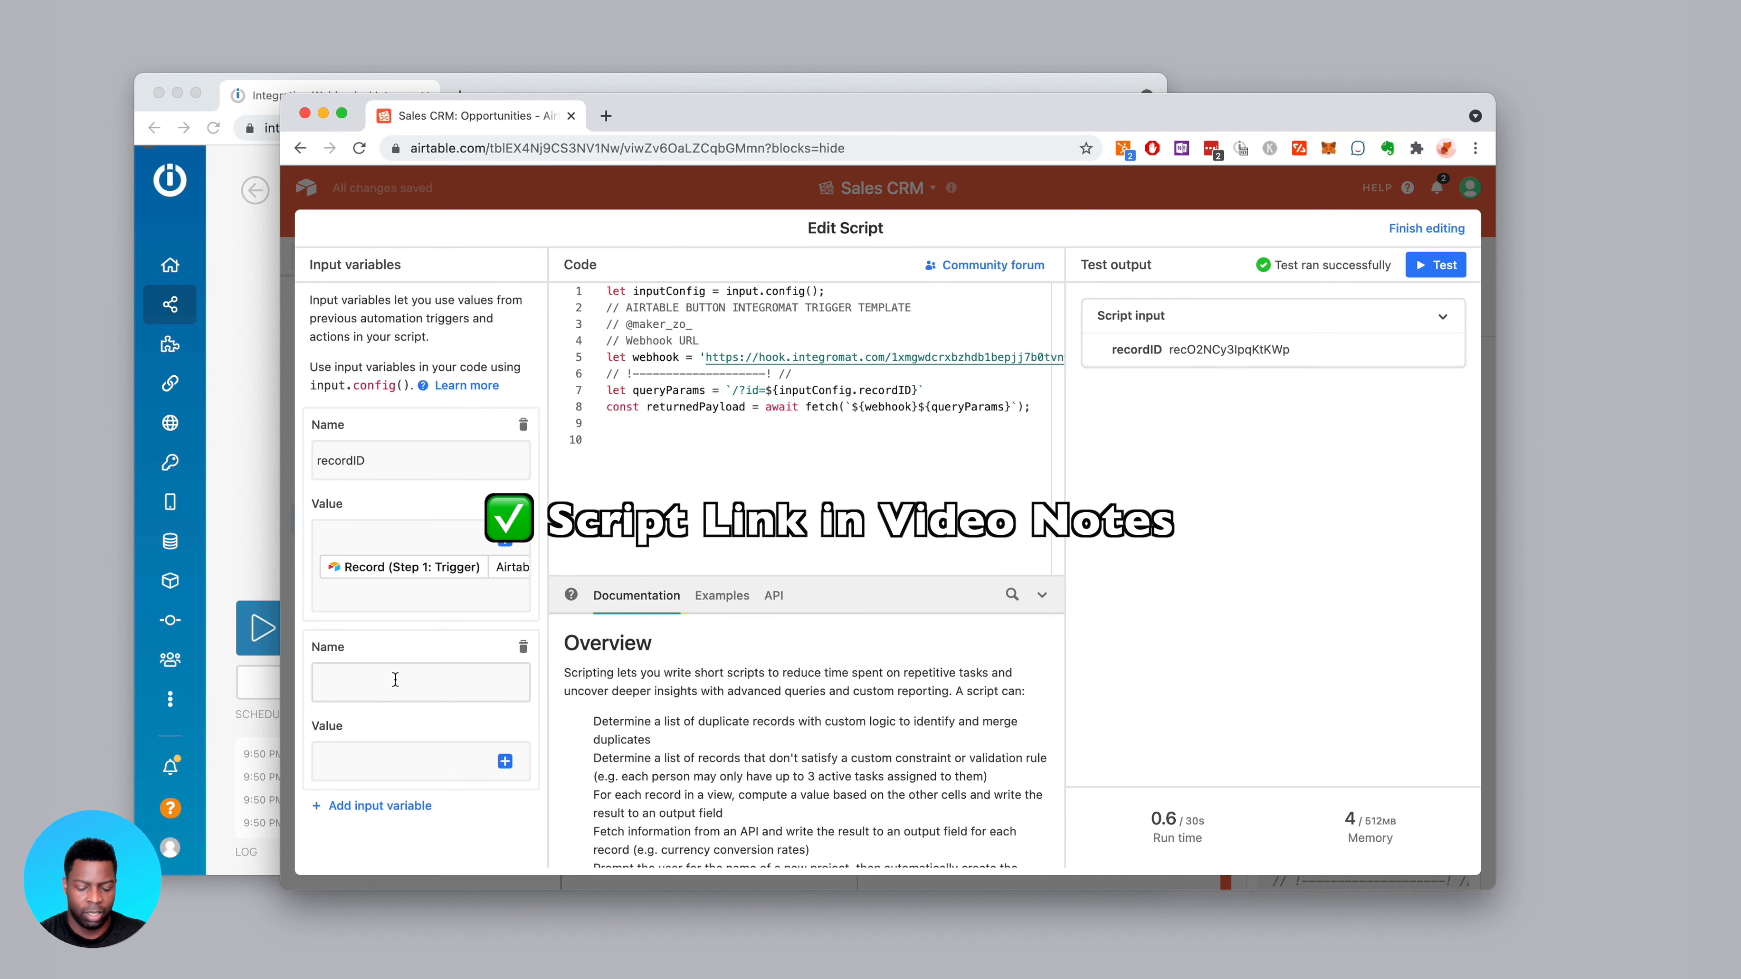
type("priority")
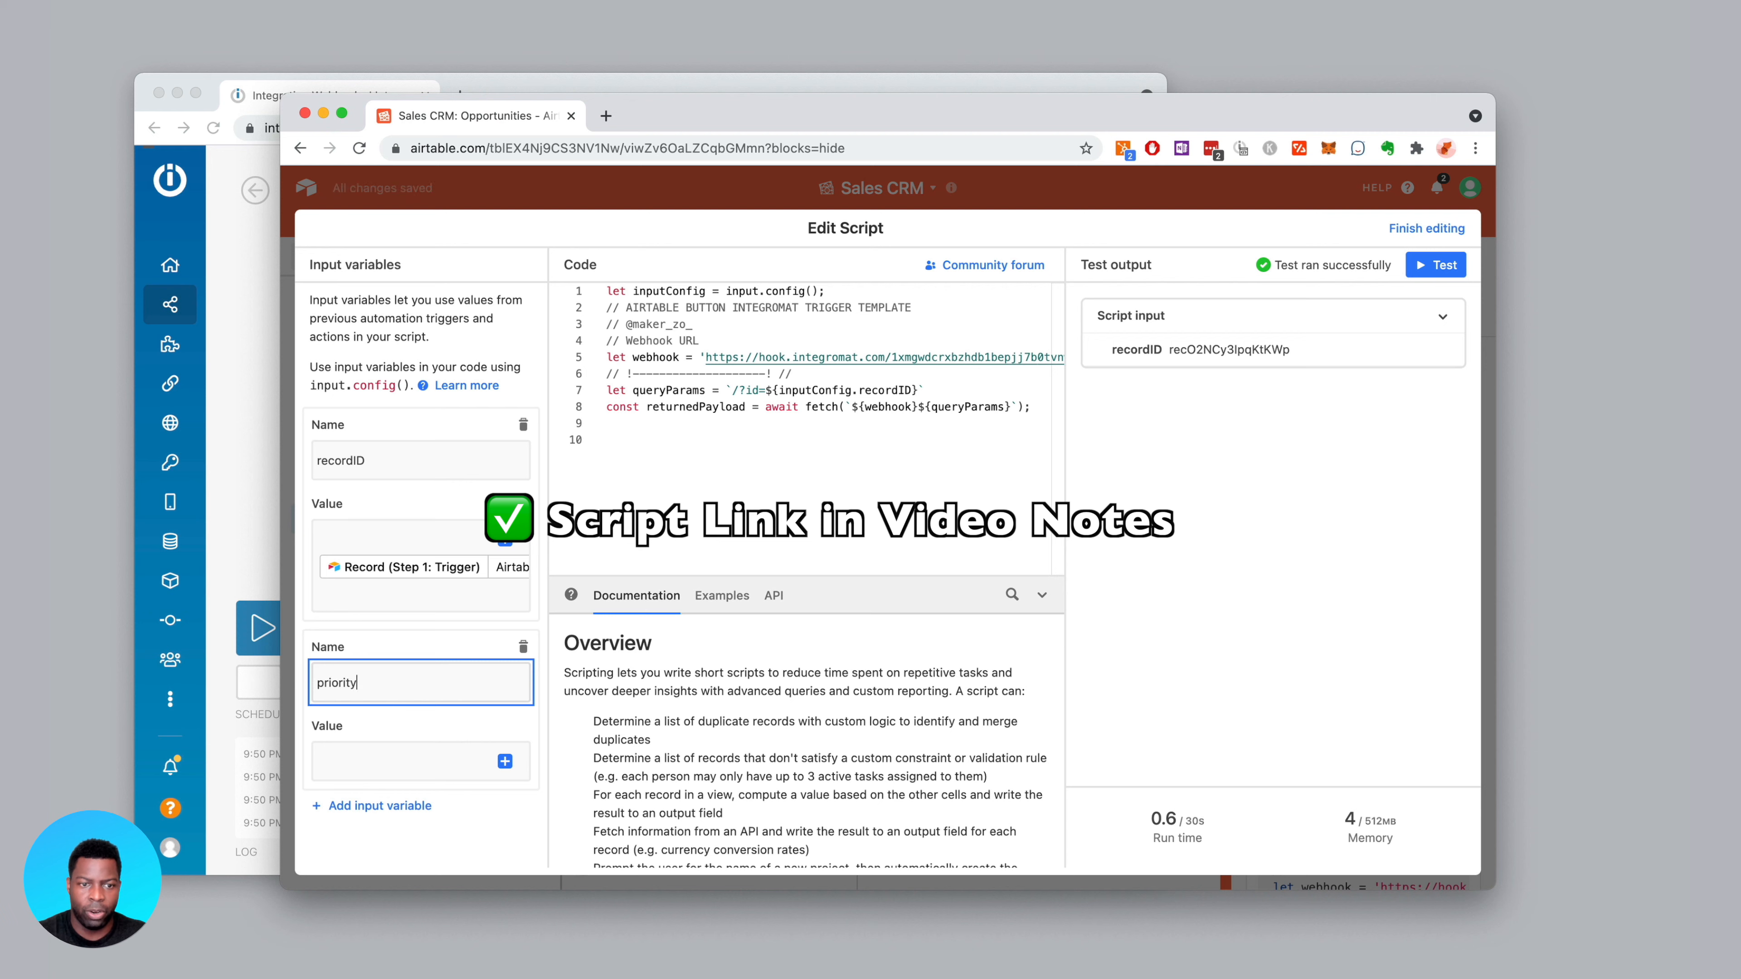
key("Tab")
left_click(514, 772)
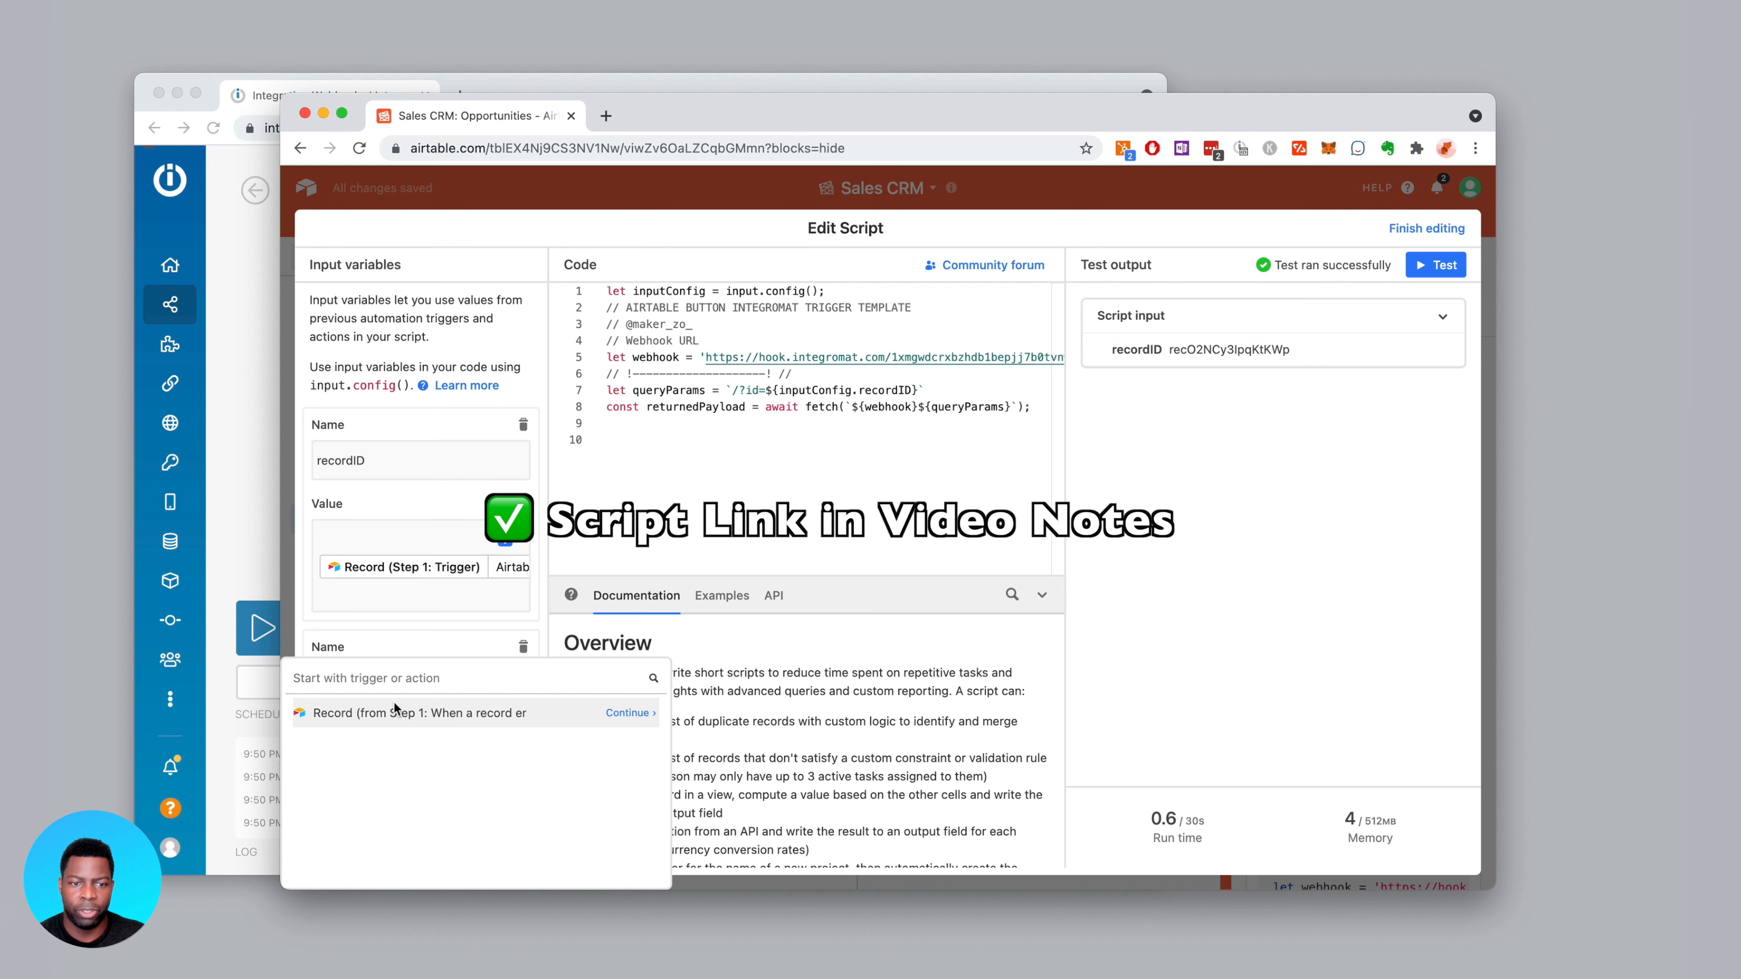
left_click(626, 715)
scroll(466, 788, "down", 5)
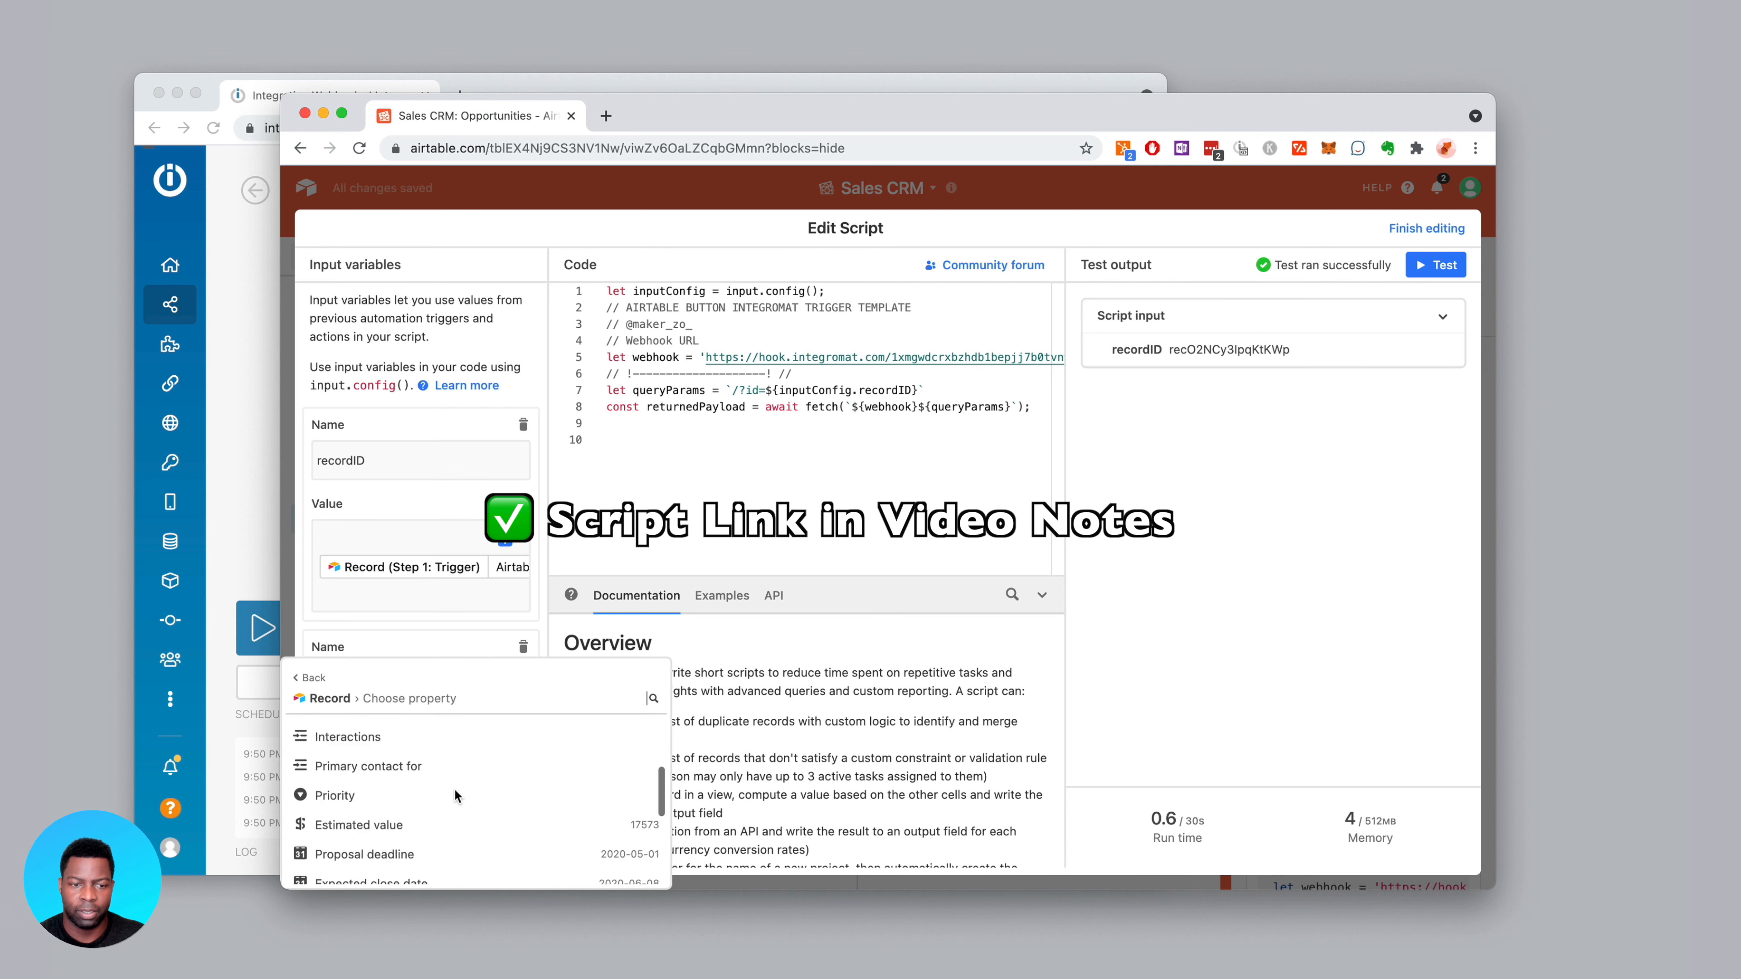
left_click(628, 796)
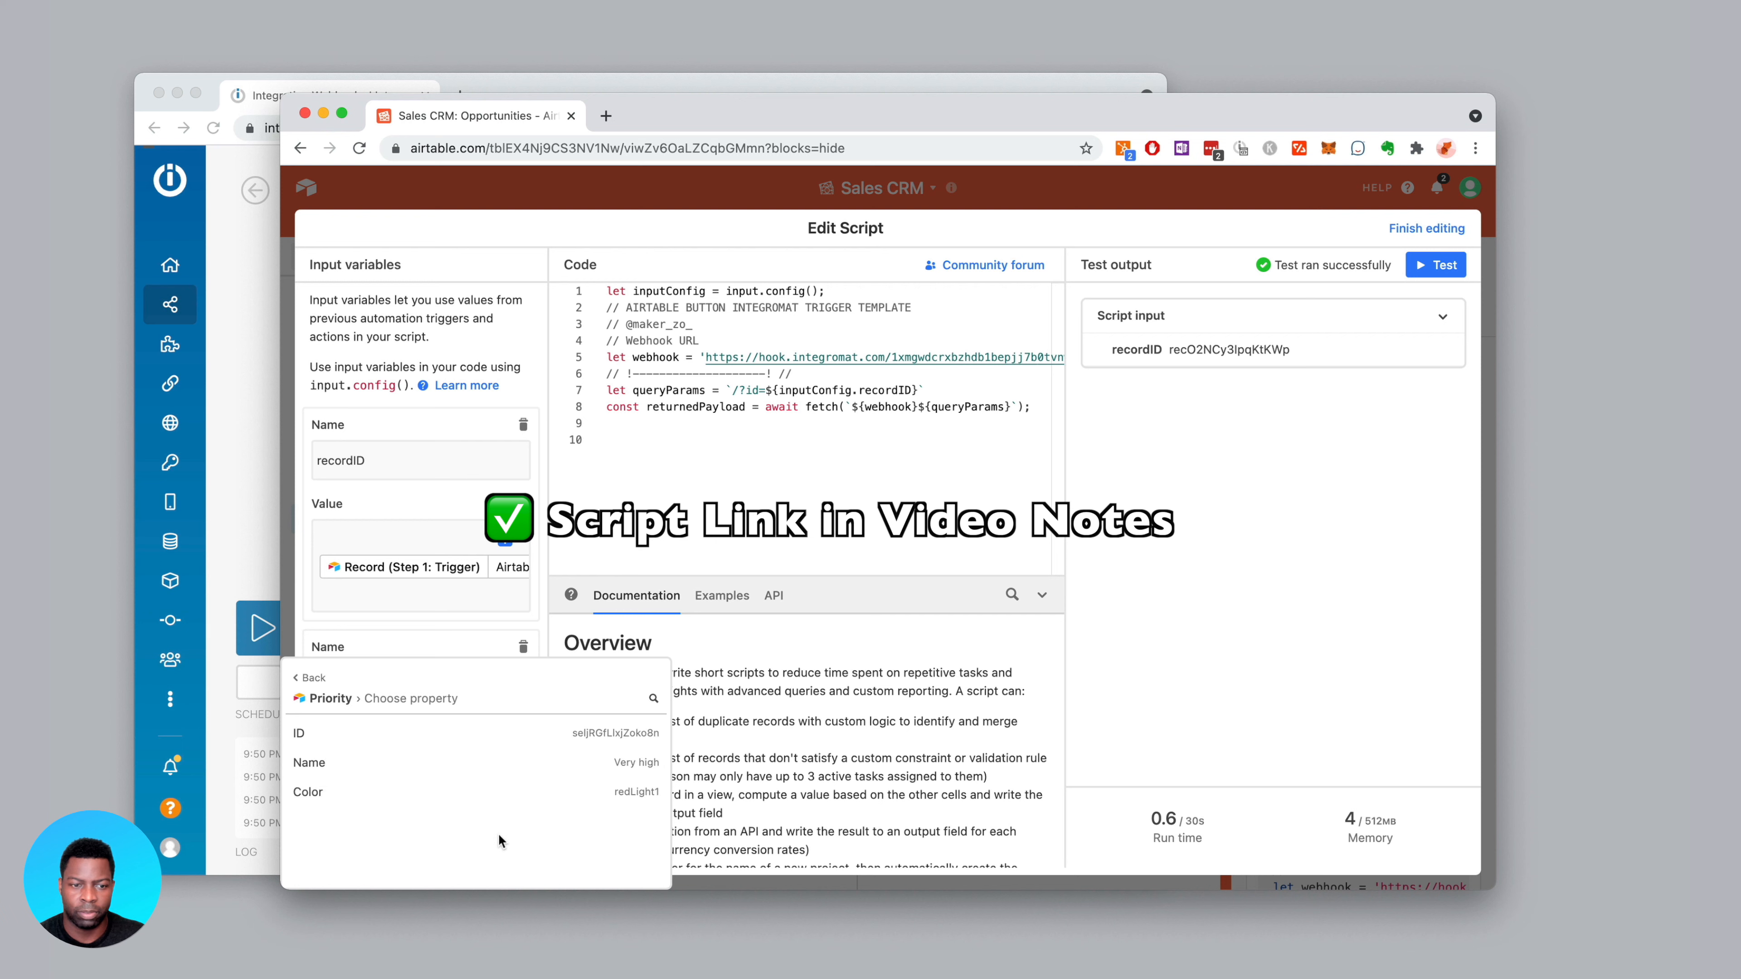
mouse_move(634, 770)
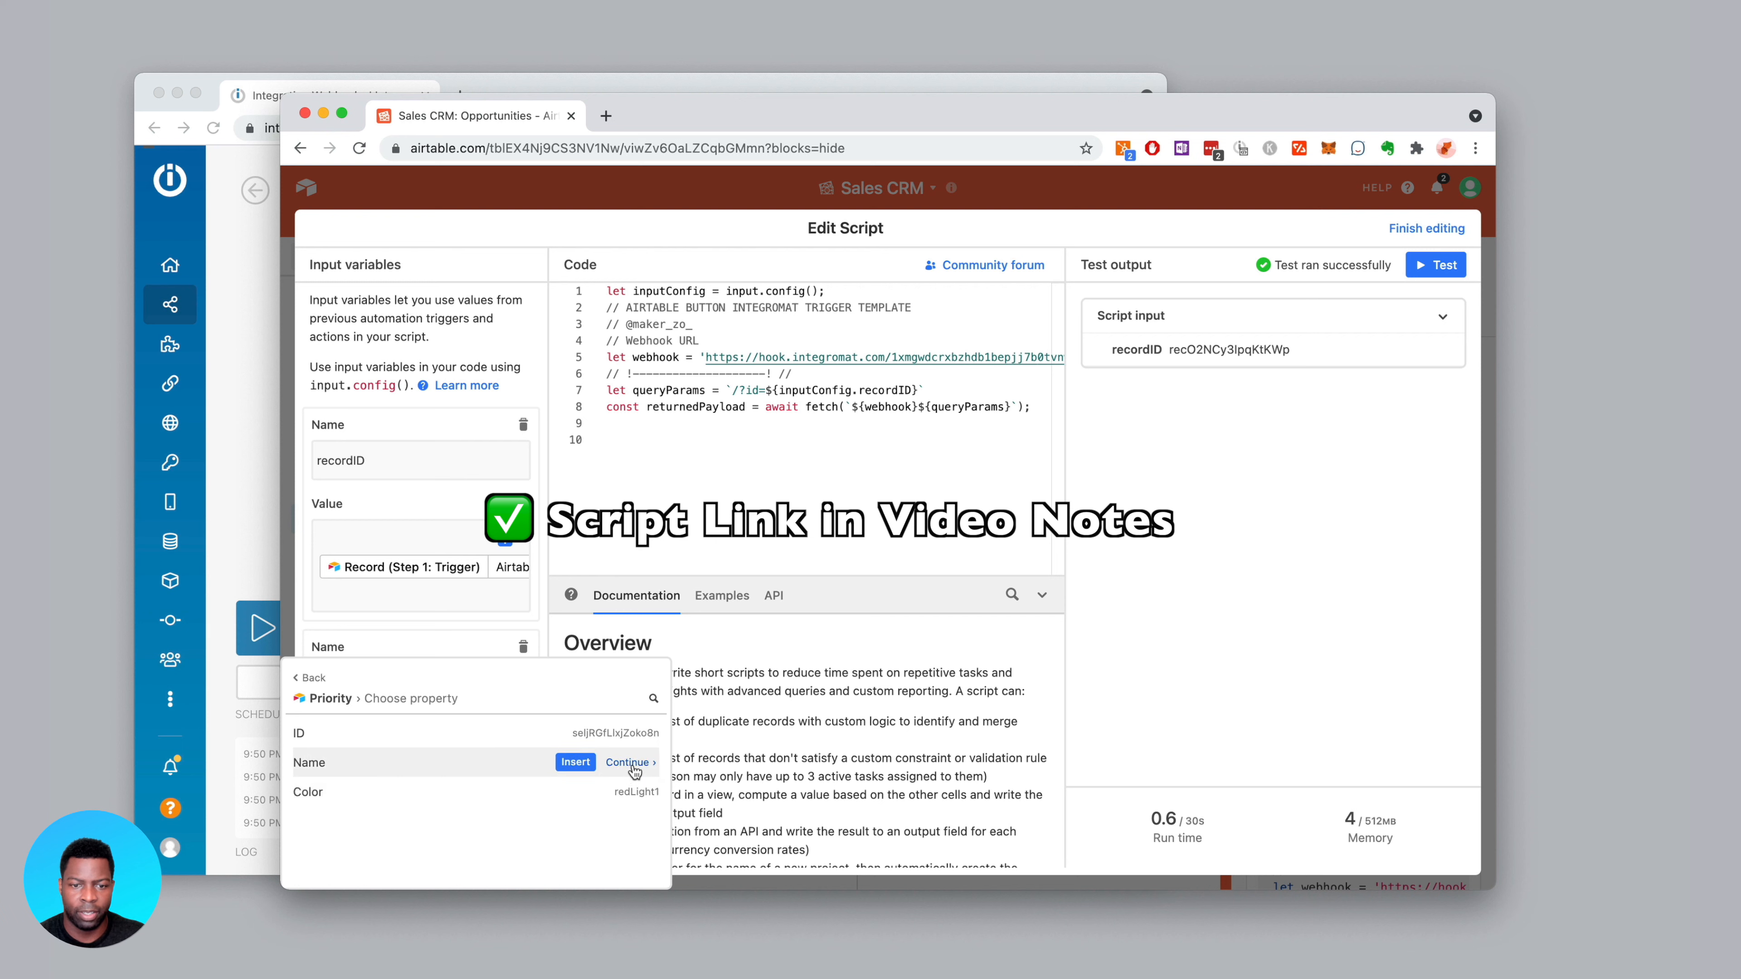
left_click(628, 763)
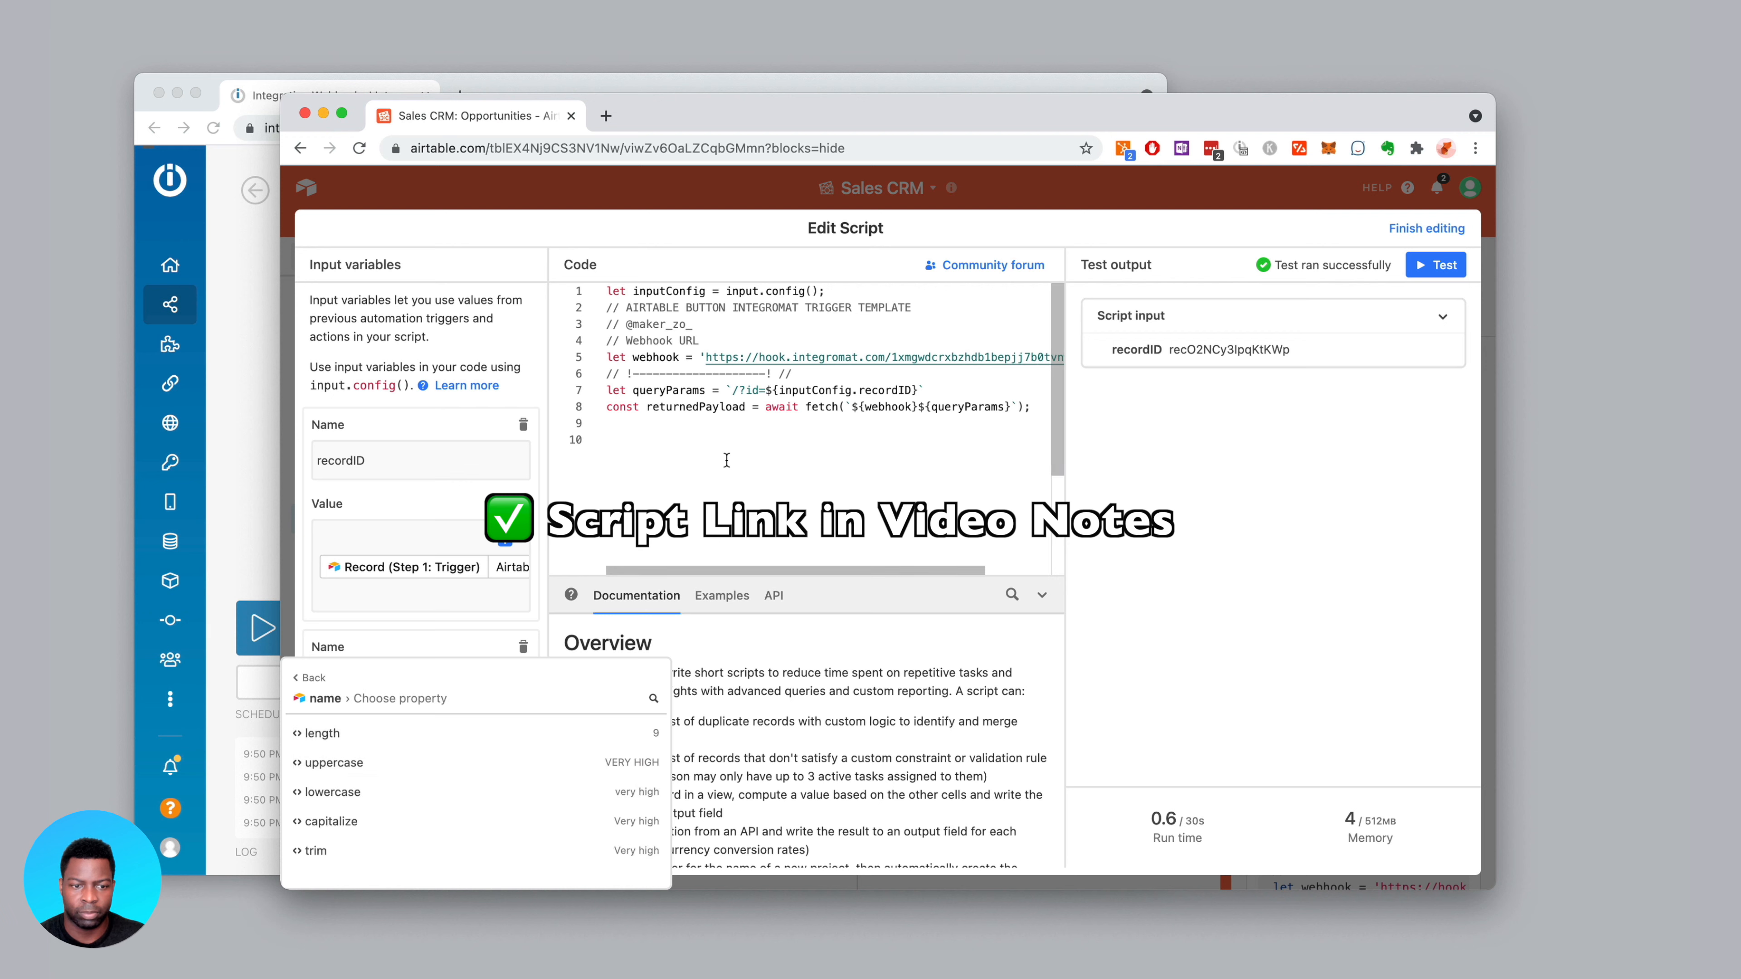
mouse_move(627, 768)
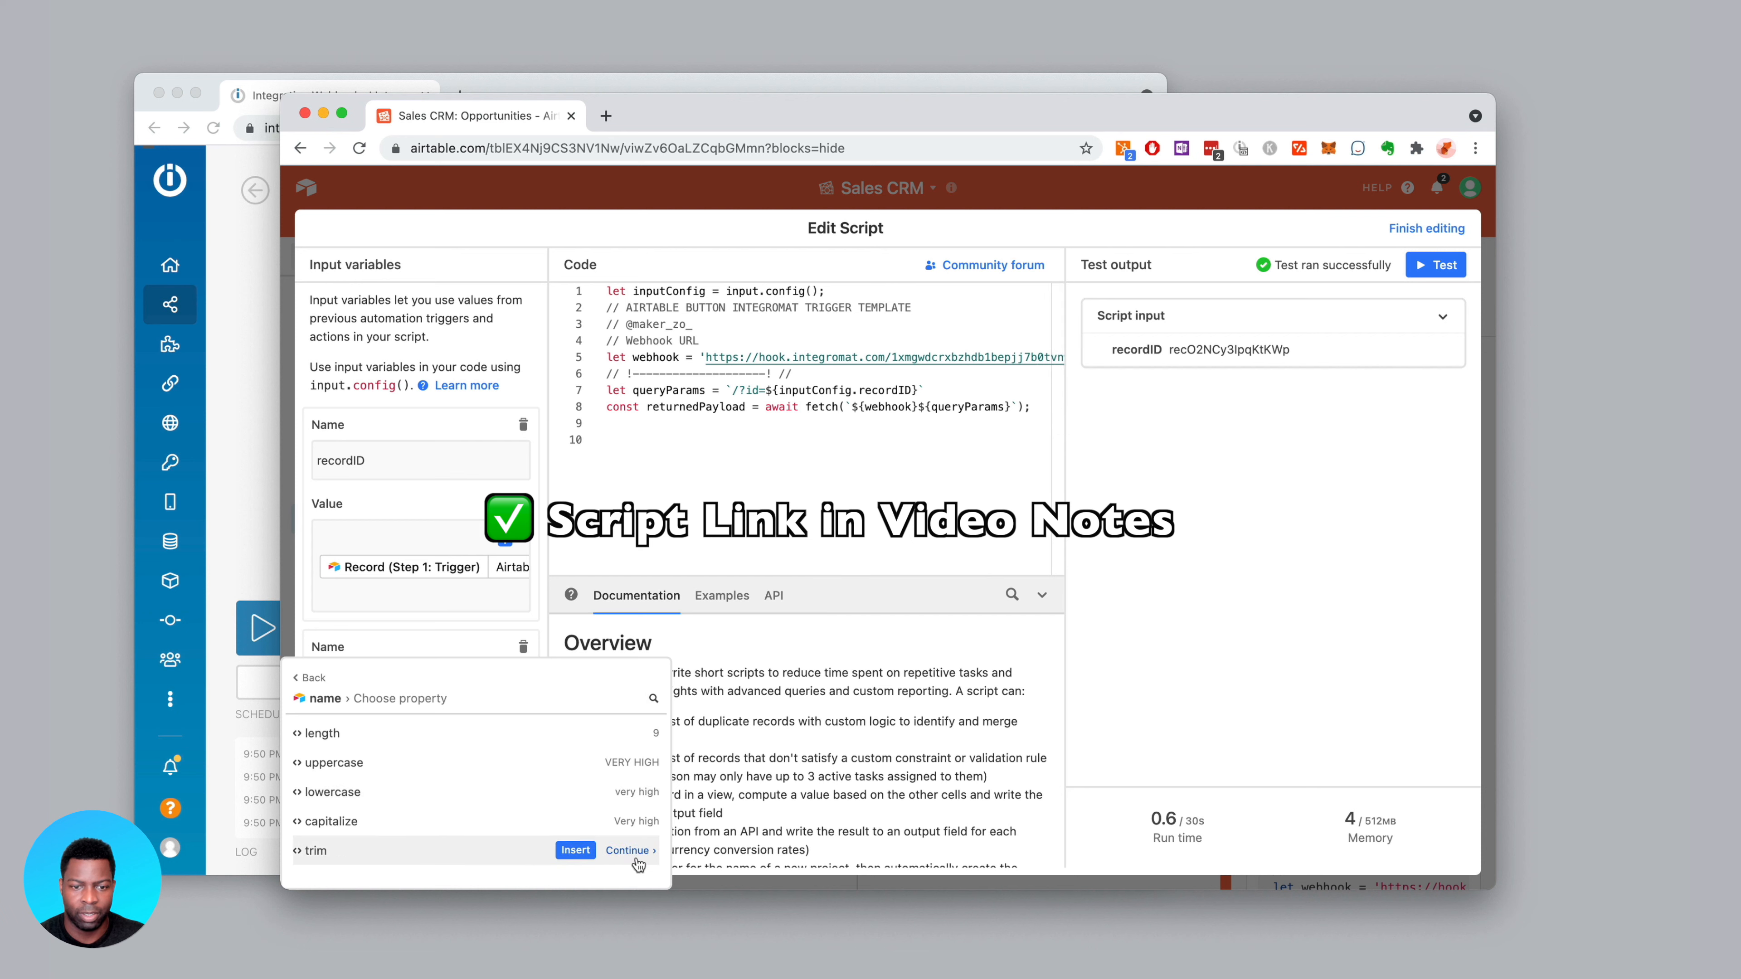
left_click(588, 852)
Place the caret right after recordID on line 7 of the script
left_click(767, 453)
scroll(761, 452, "right", 3)
scroll(758, 450, "left", 3)
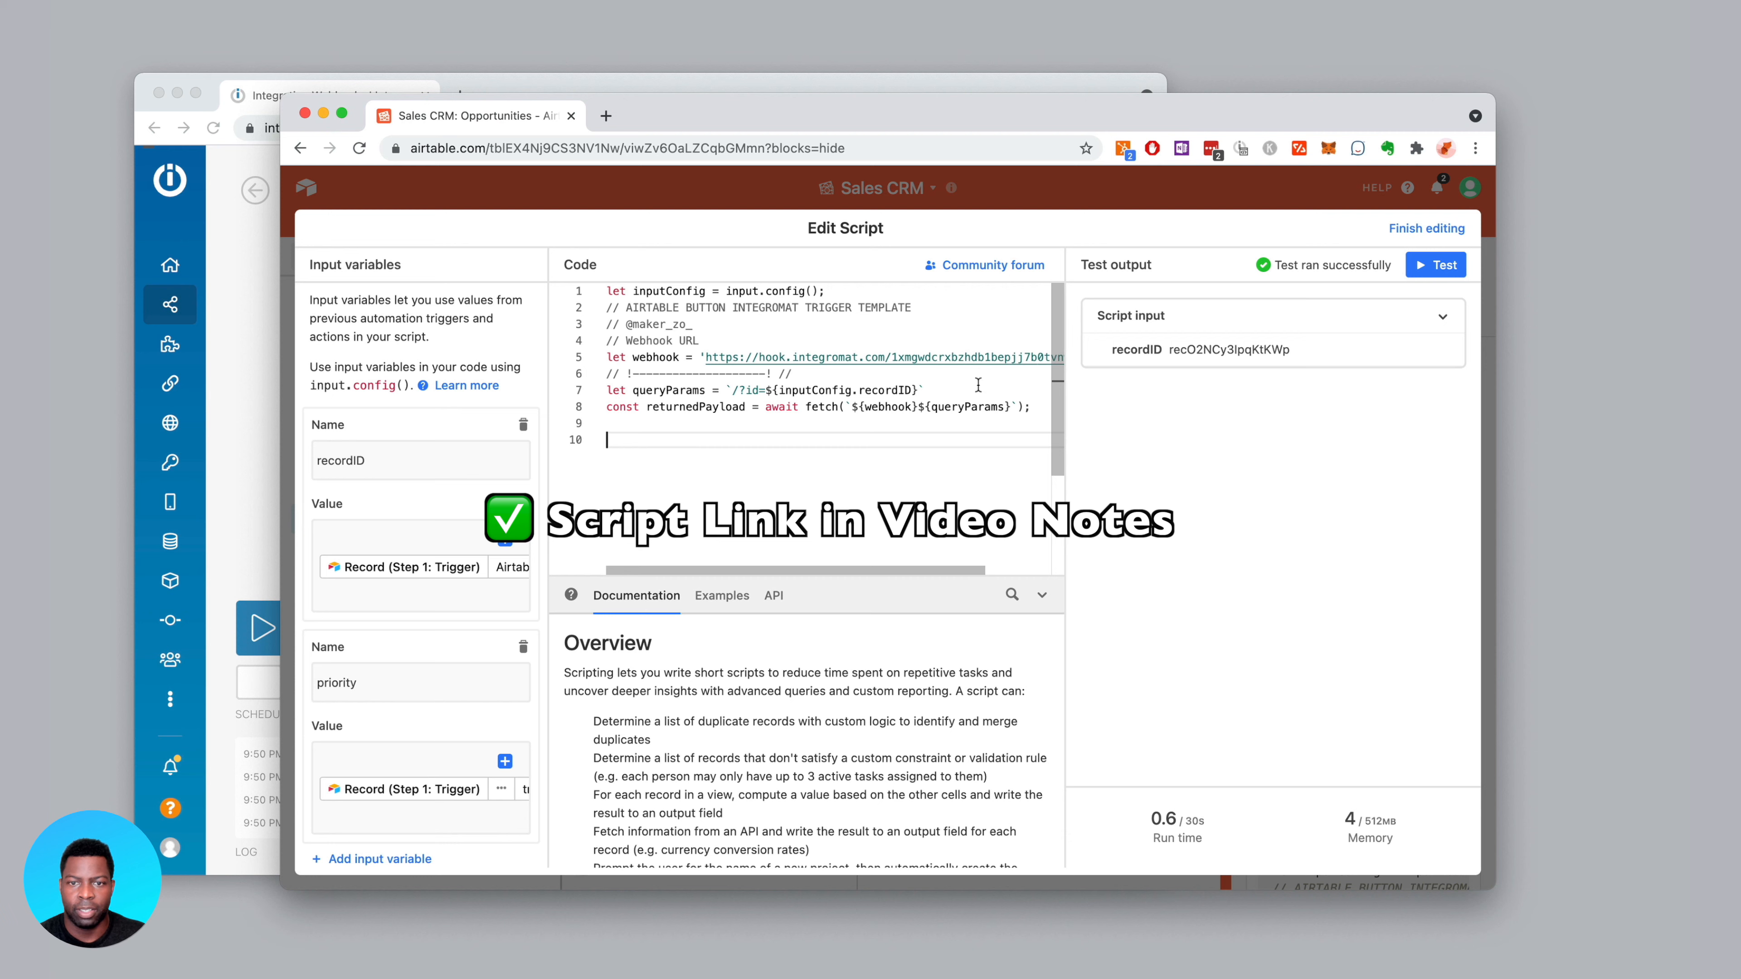
left_click(919, 391)
Append &priority=${inputConfig.priority} to the query parameters on line 7
type("&")
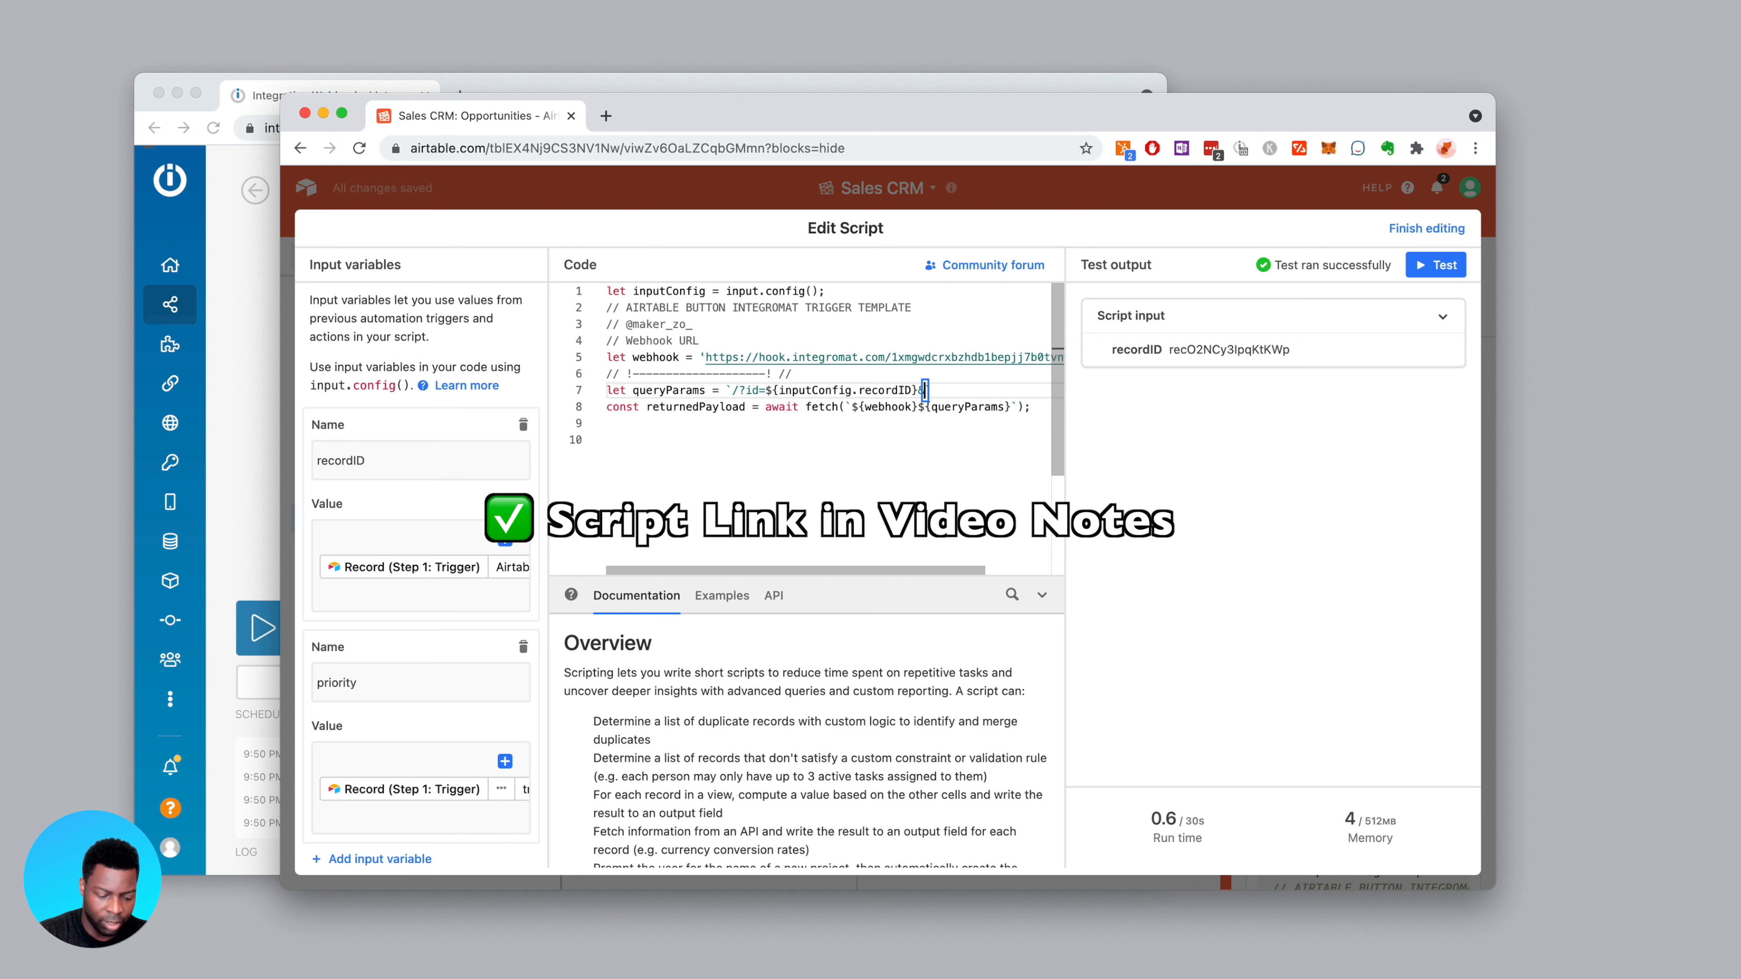
type("${")
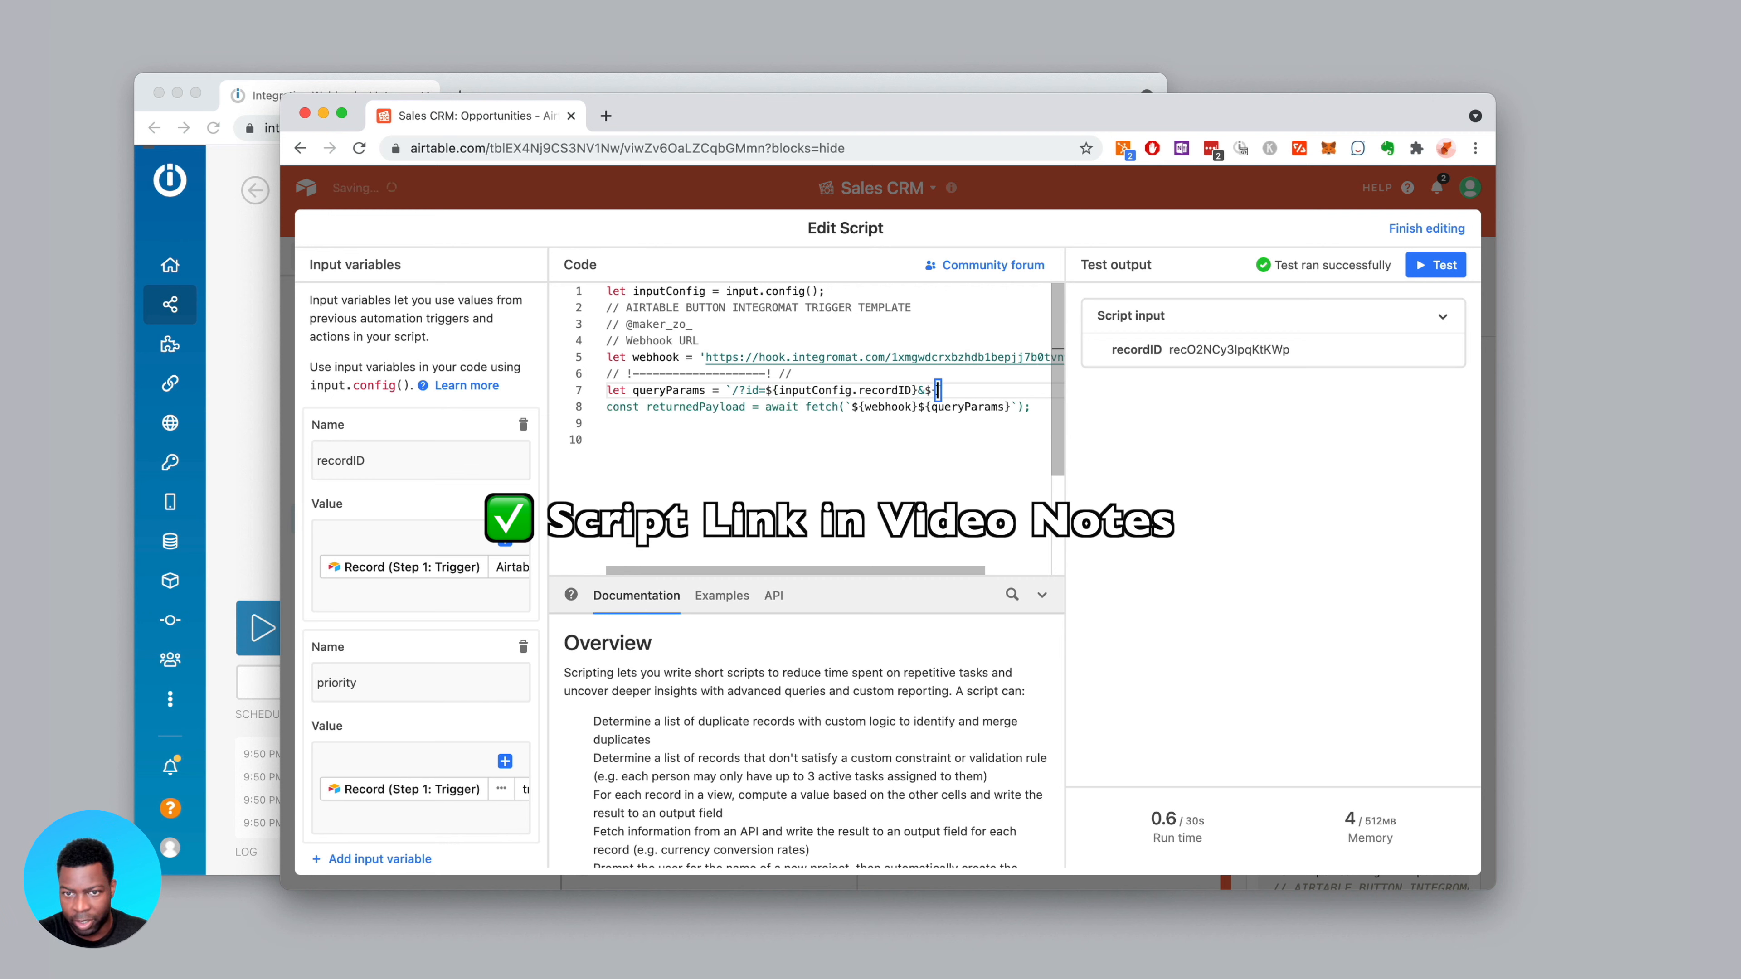
type("input")
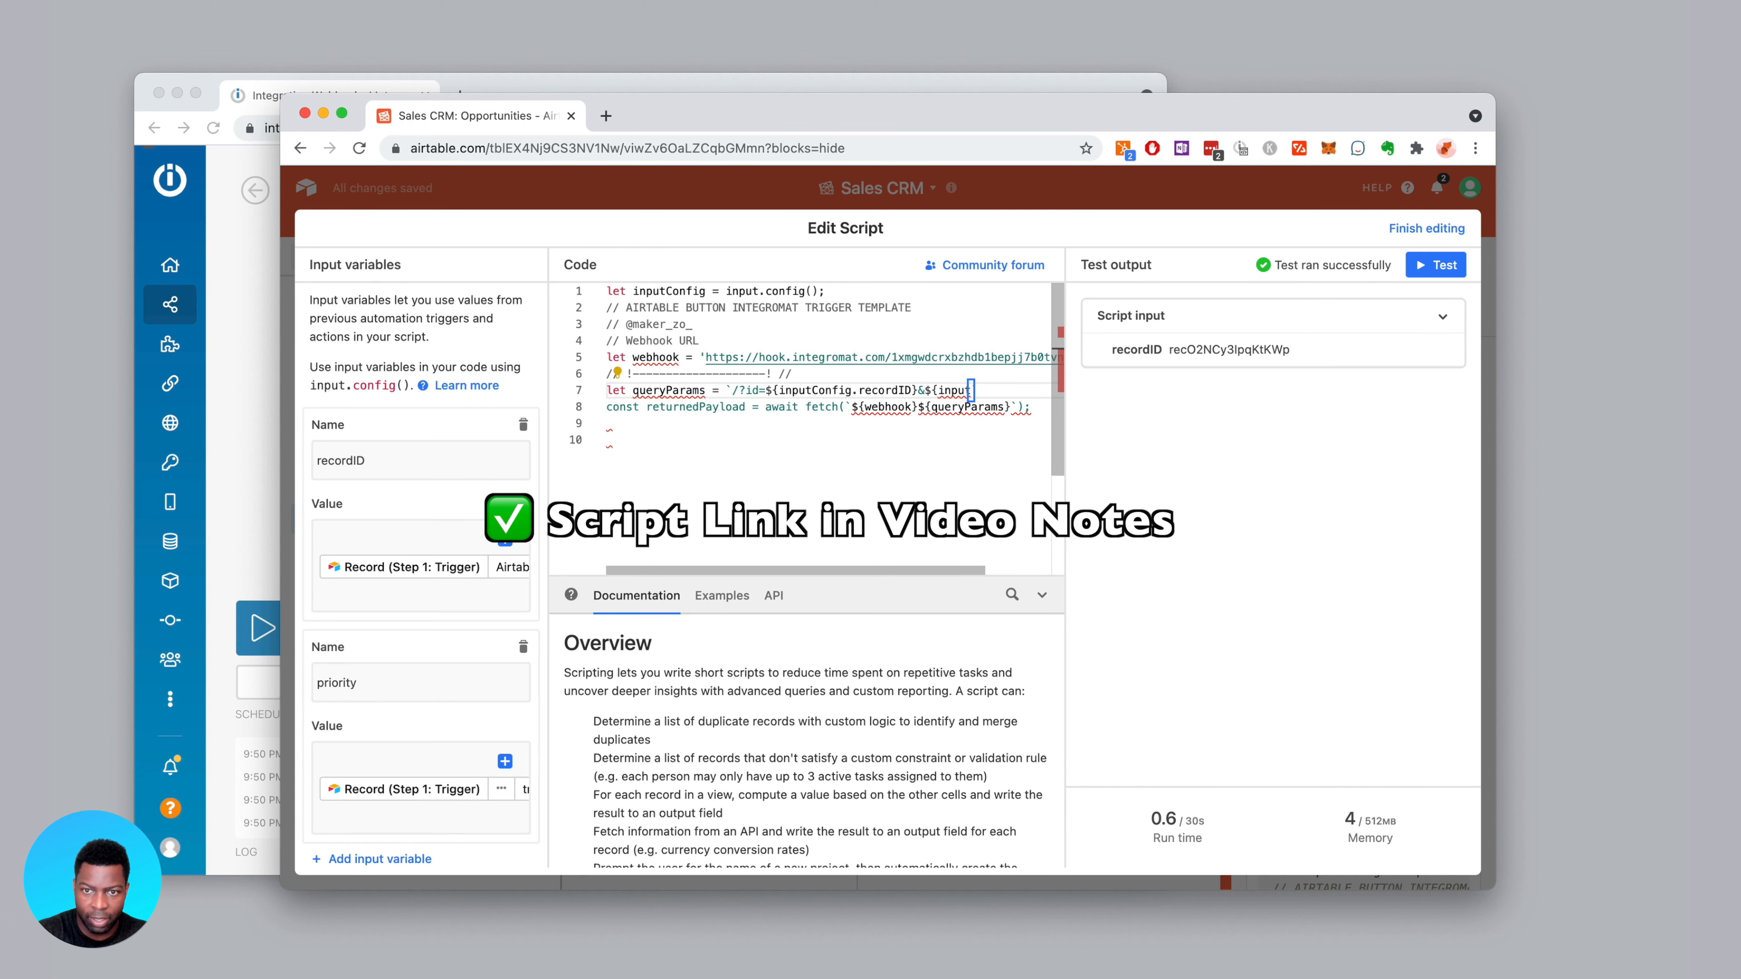
type("Config")
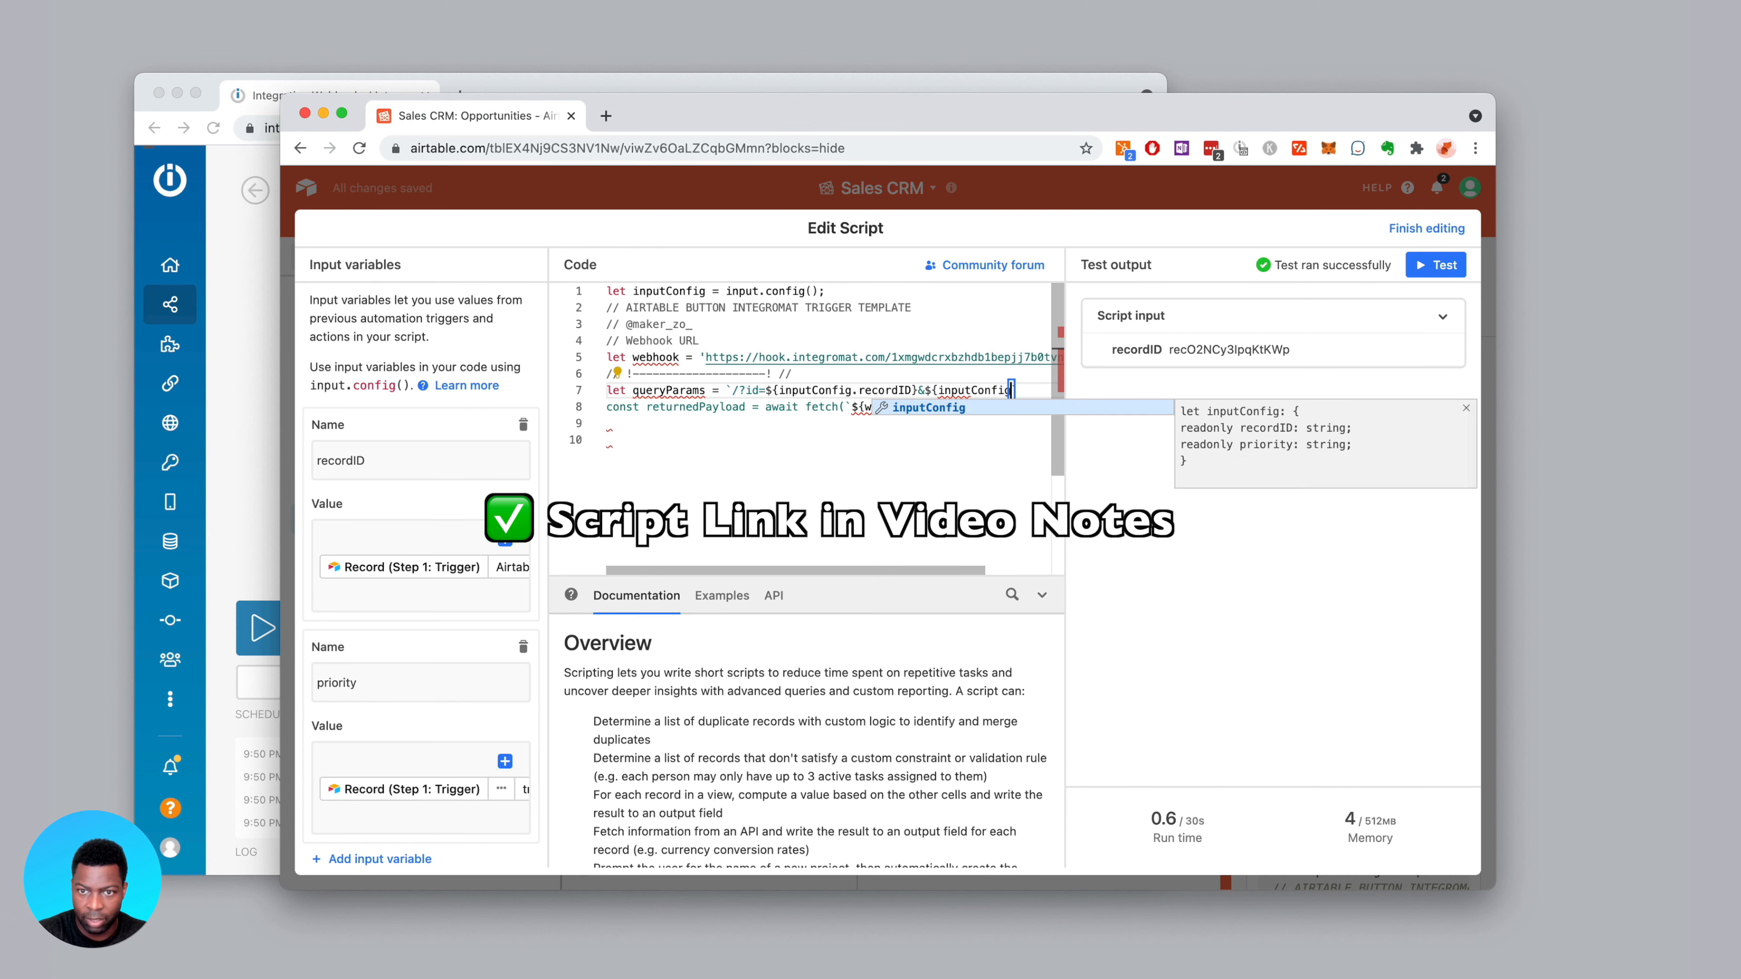
type(".priority")
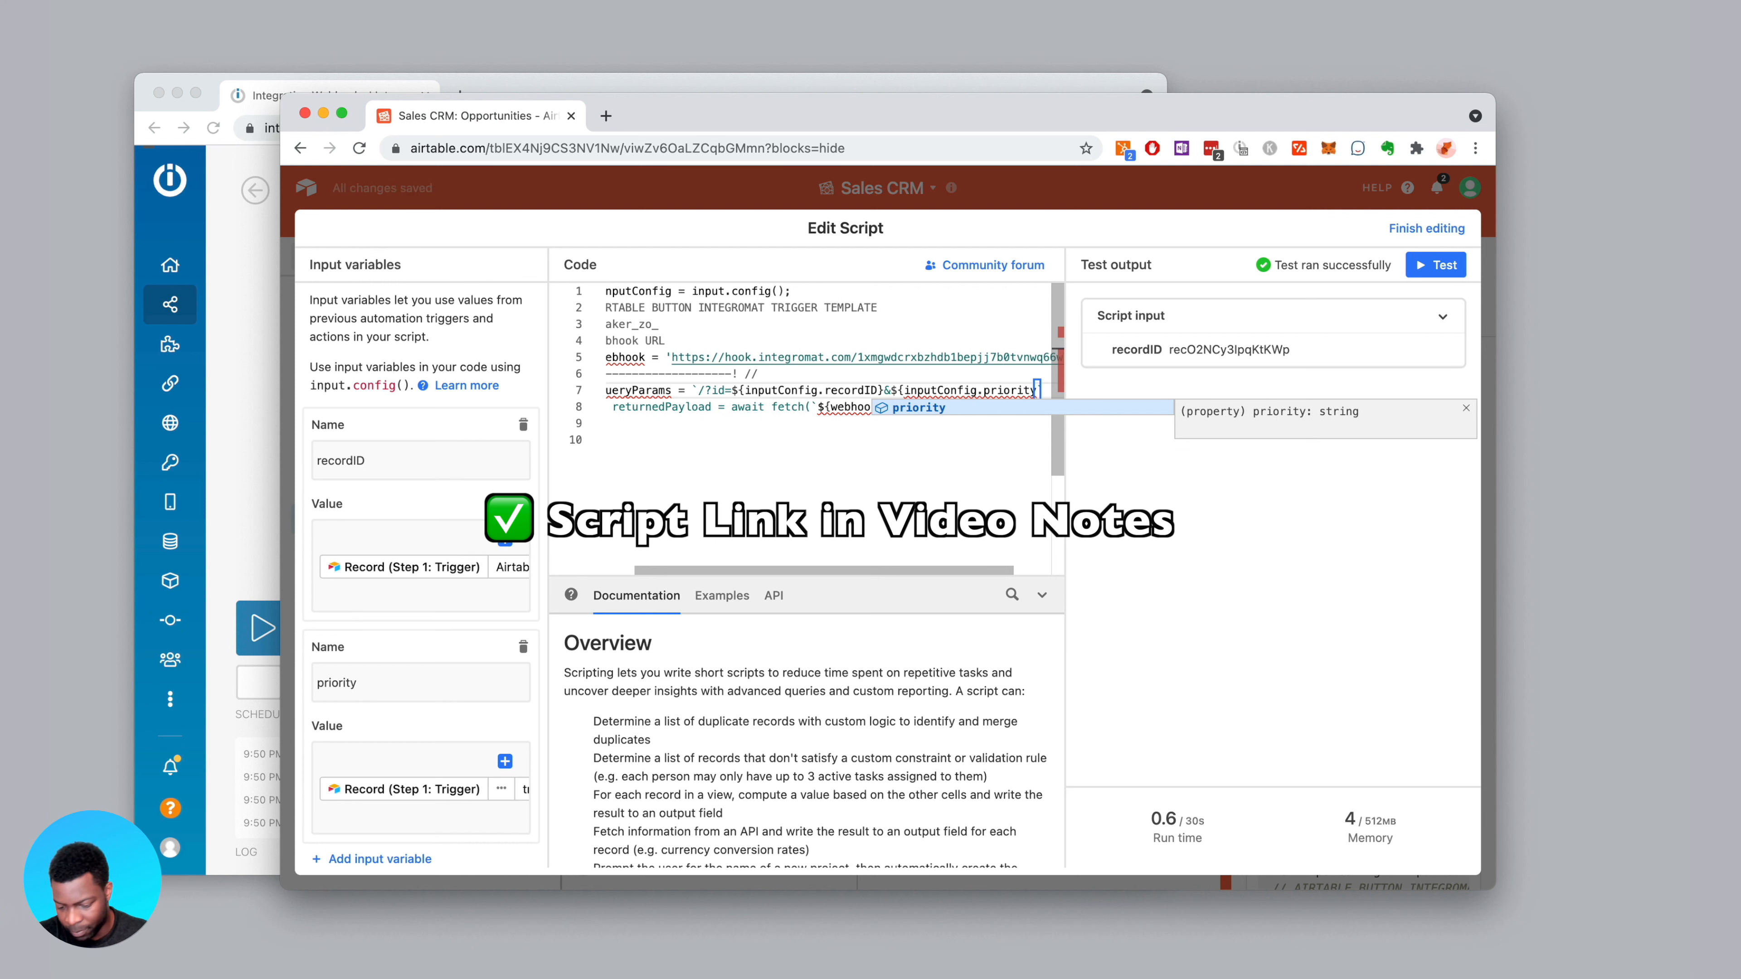
type("}")
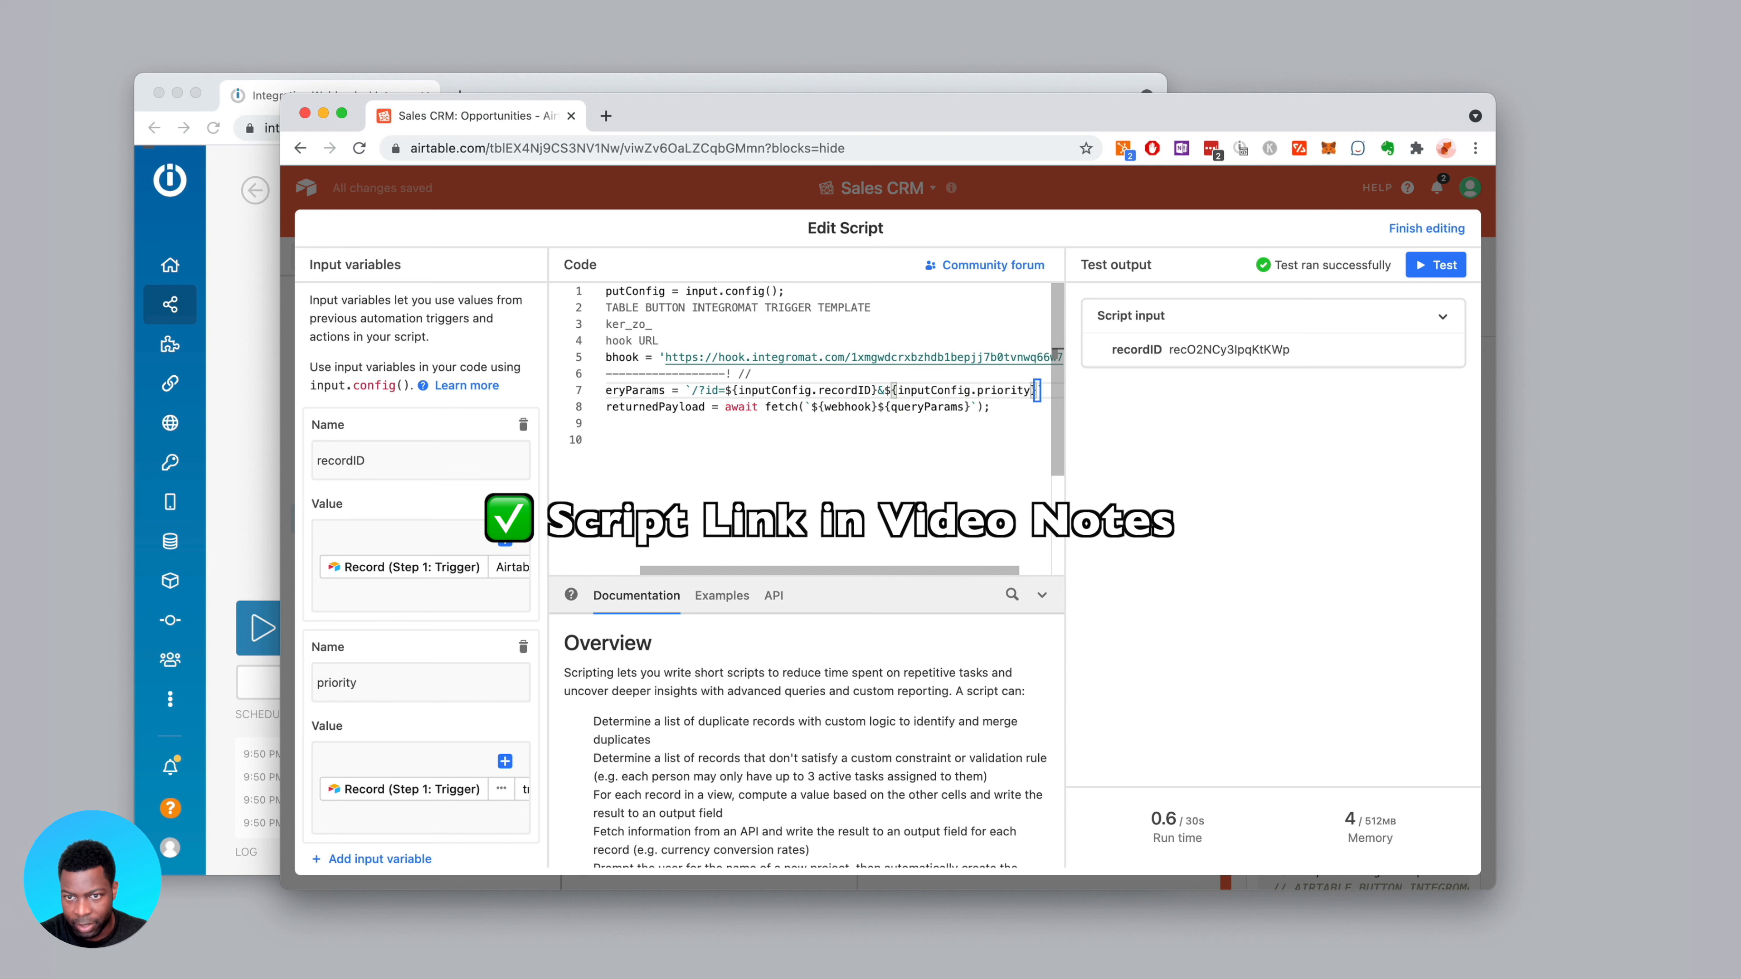
left_click(936, 461)
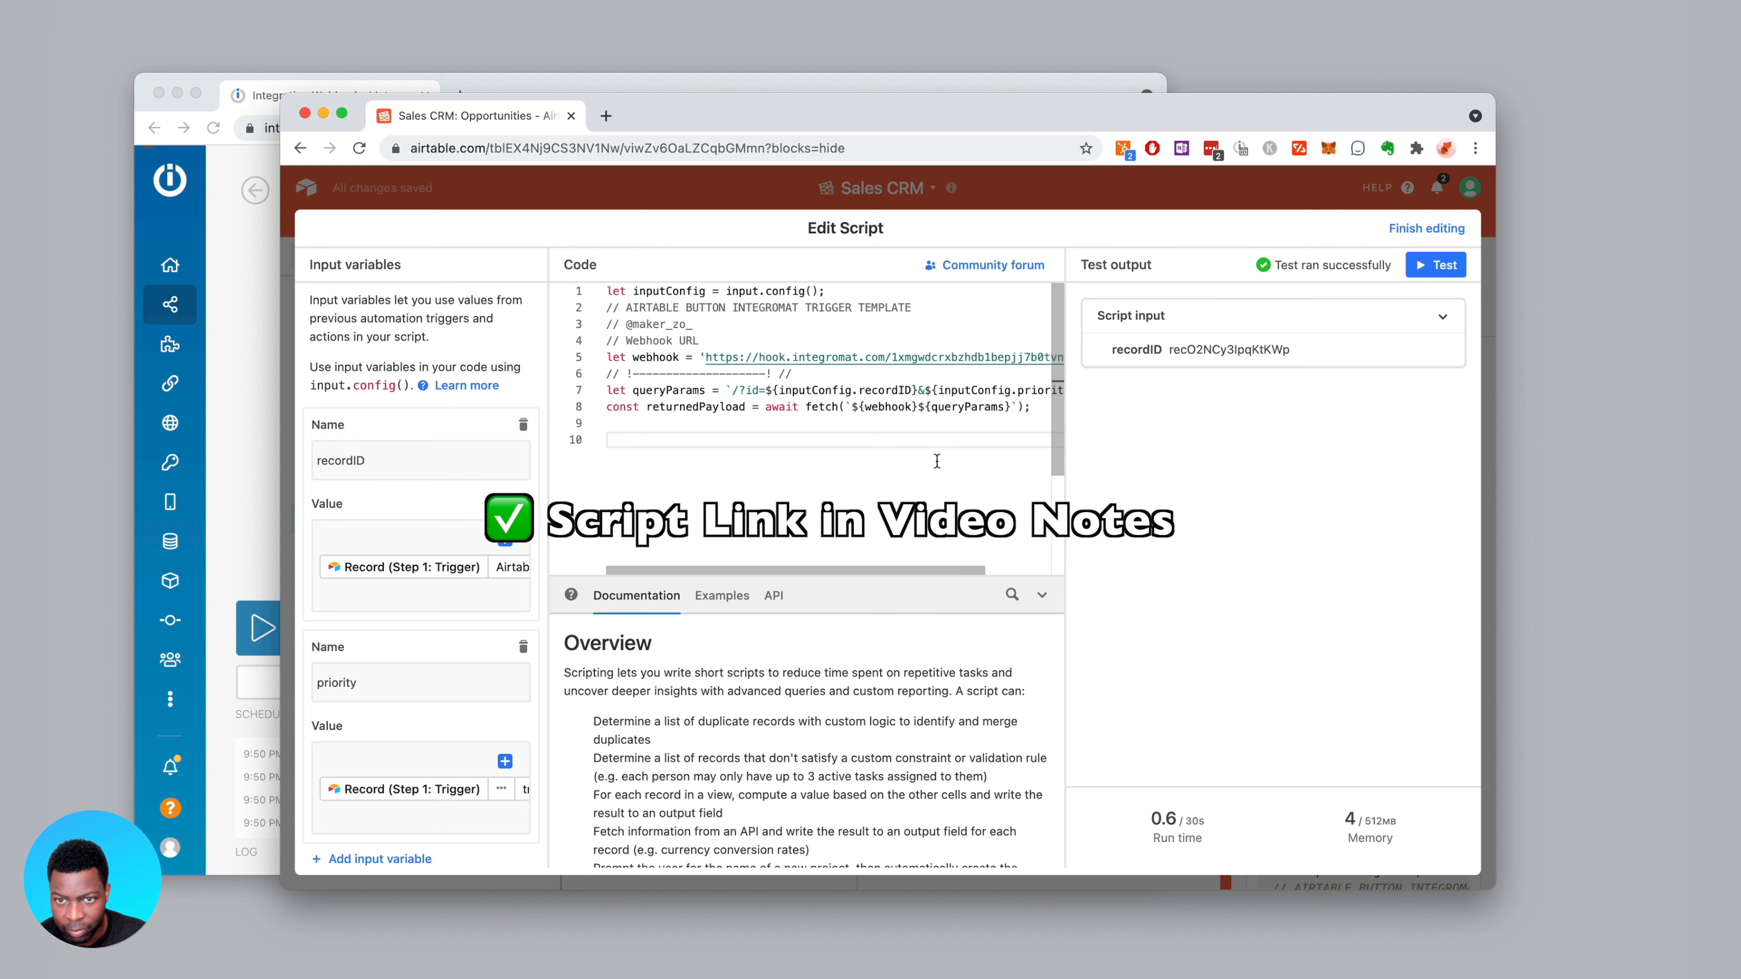
left_click(923, 391)
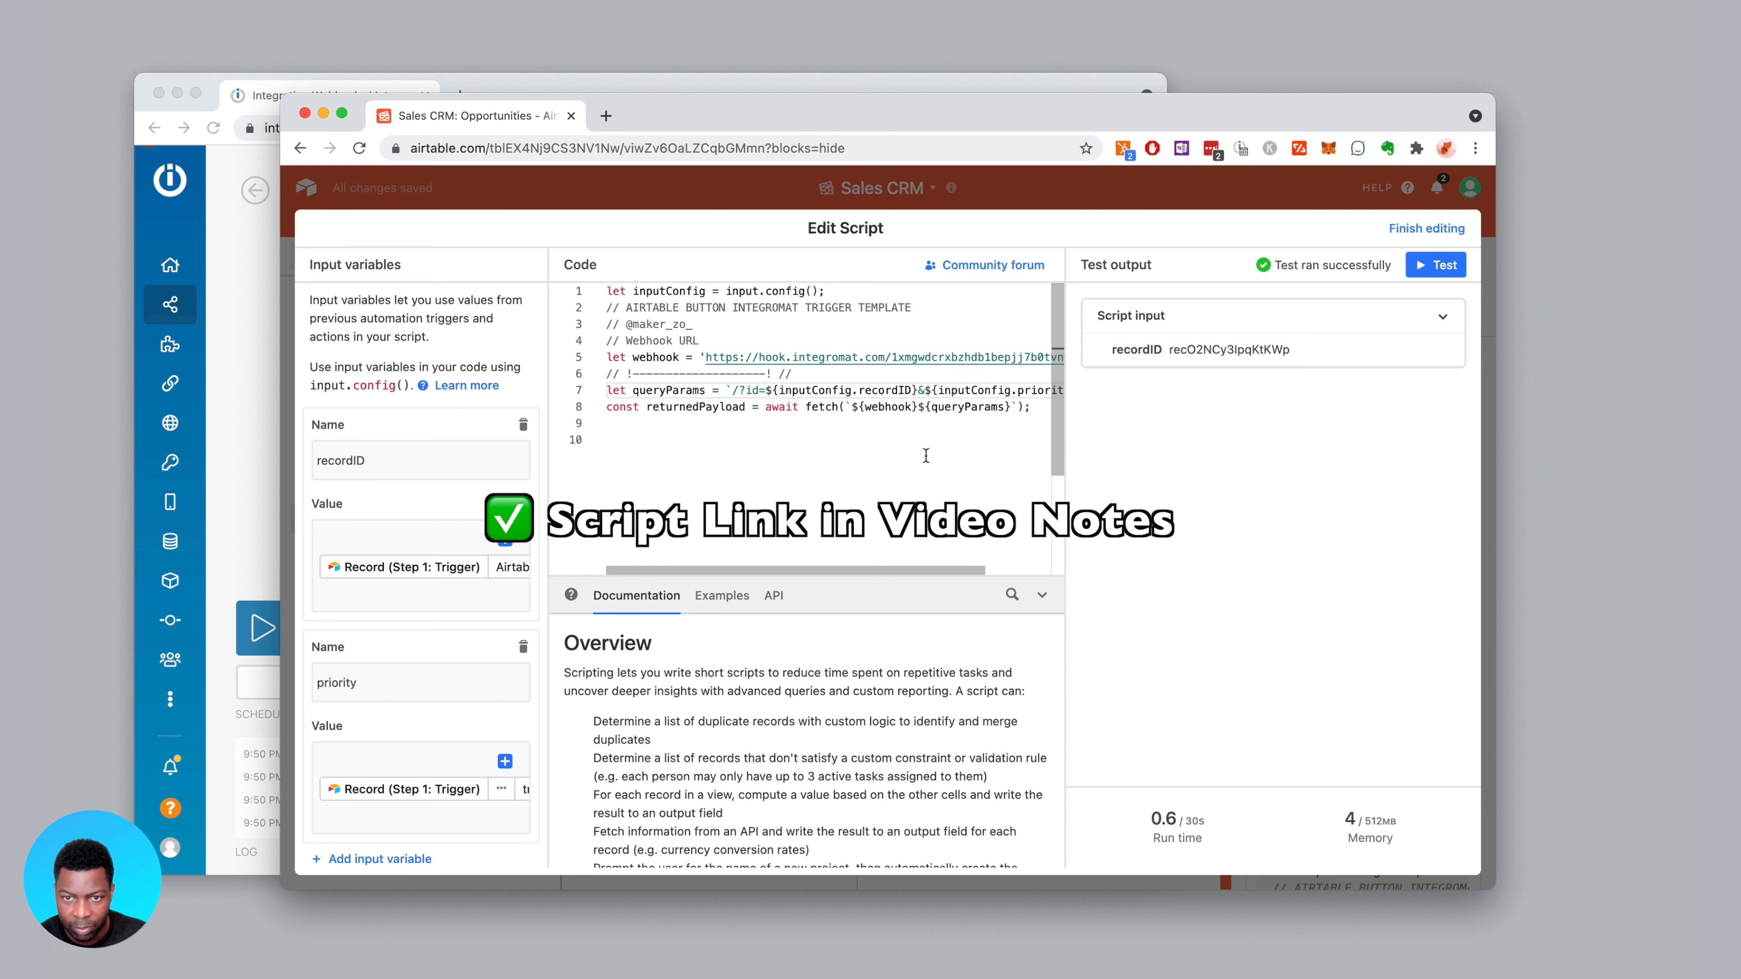
type("pr")
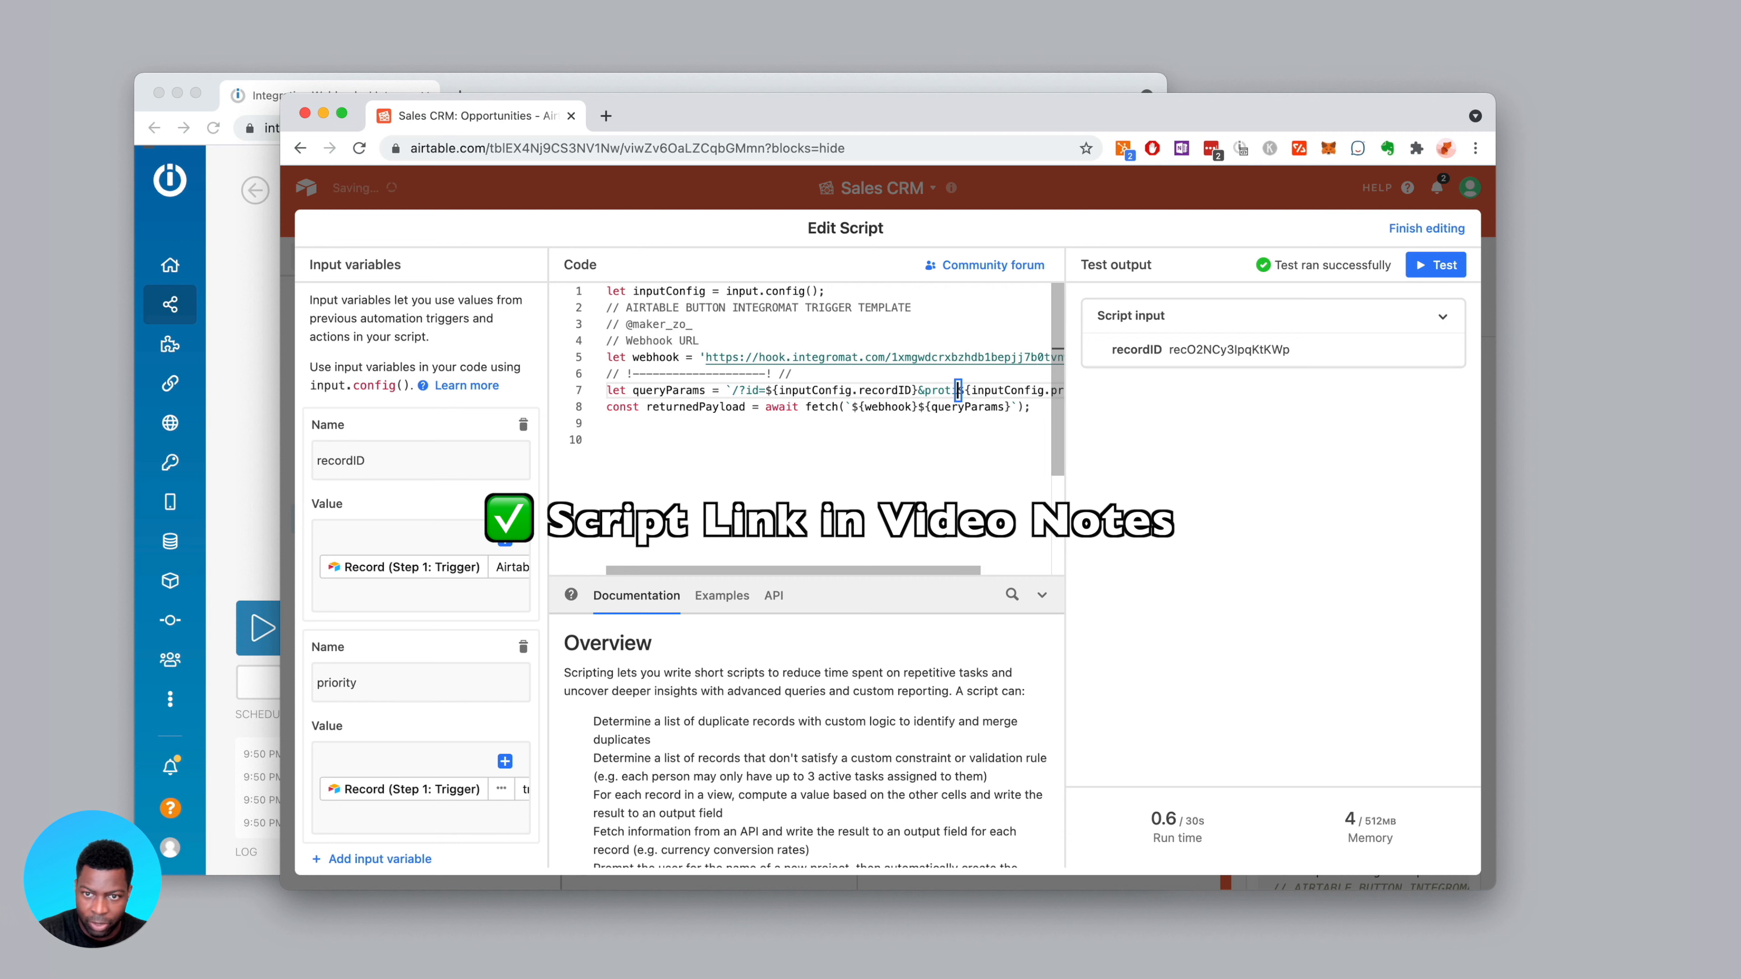
type("iority=")
left_click(892, 334)
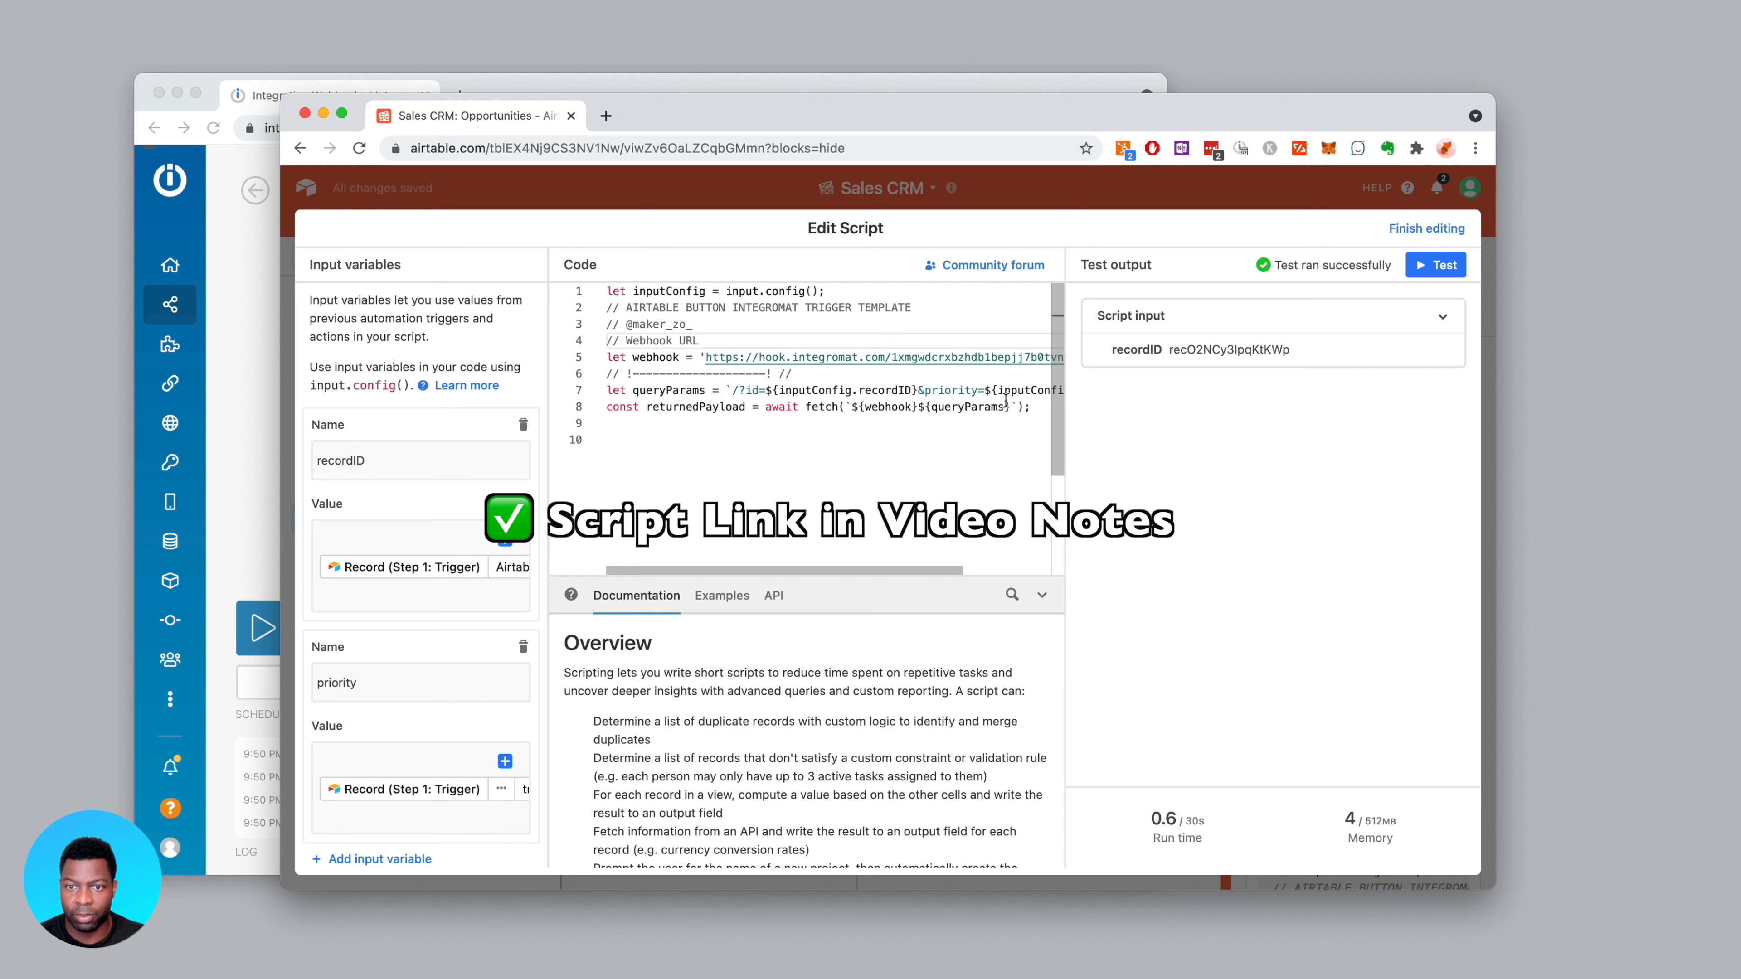
scroll(988, 402, "right", 3)
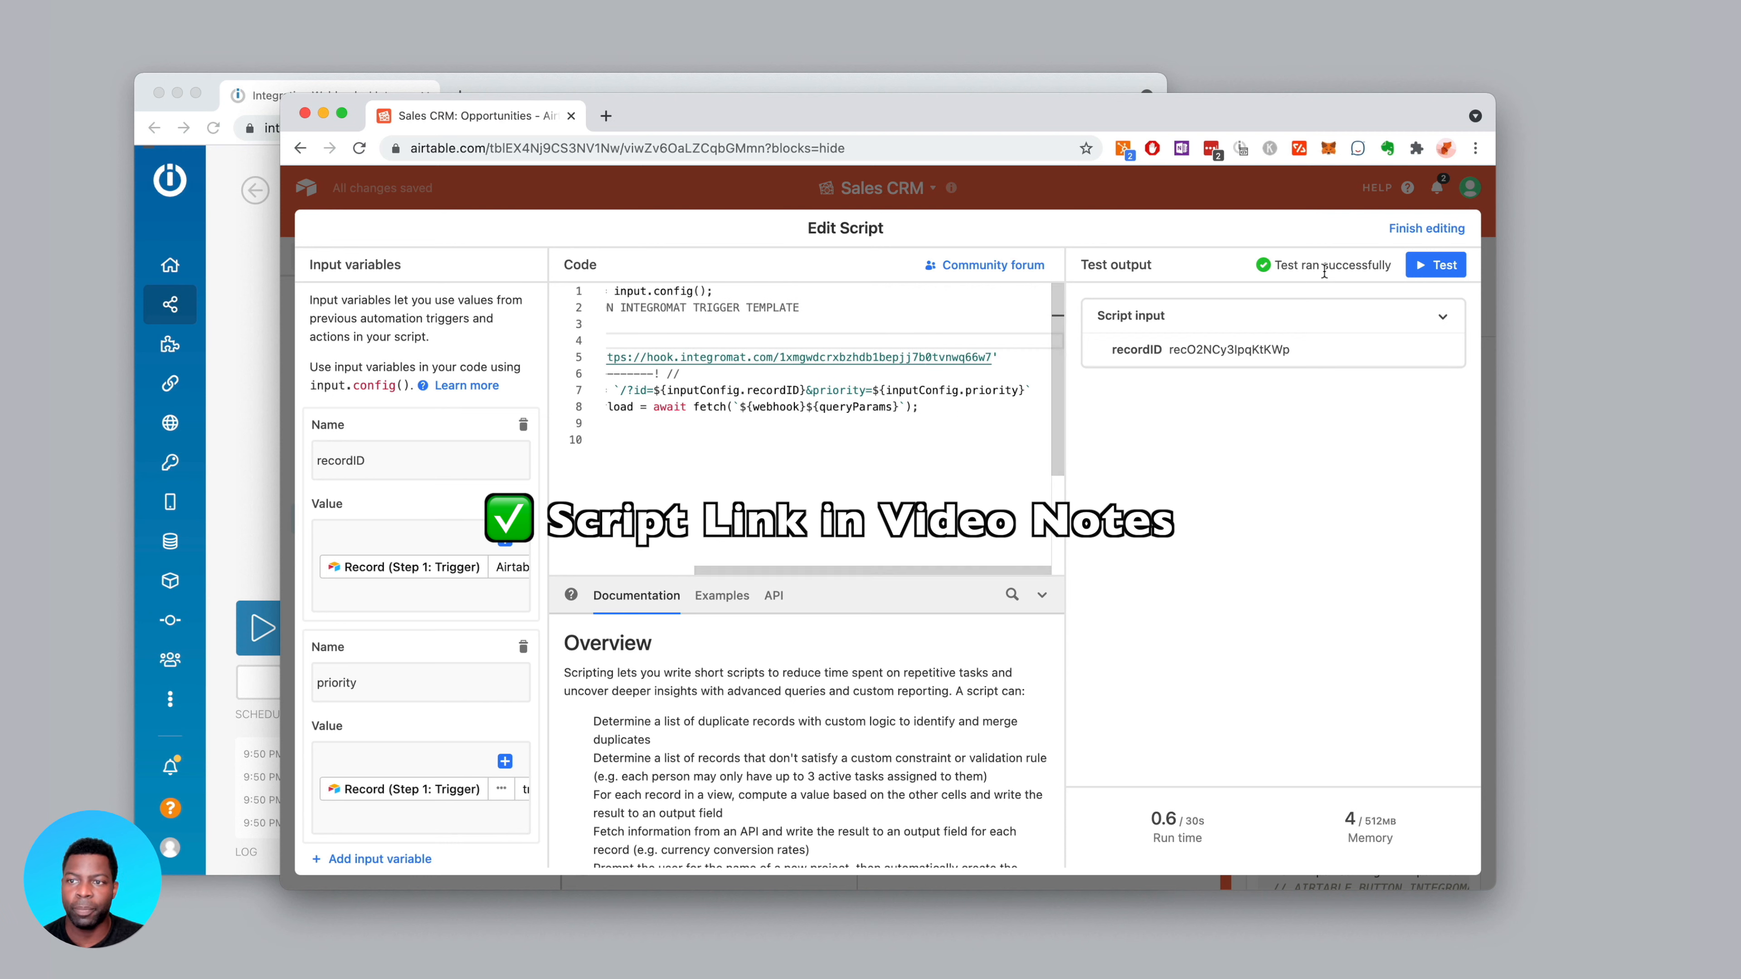
Test the script and run the Integromat webhook scenario once
left_click(1435, 265)
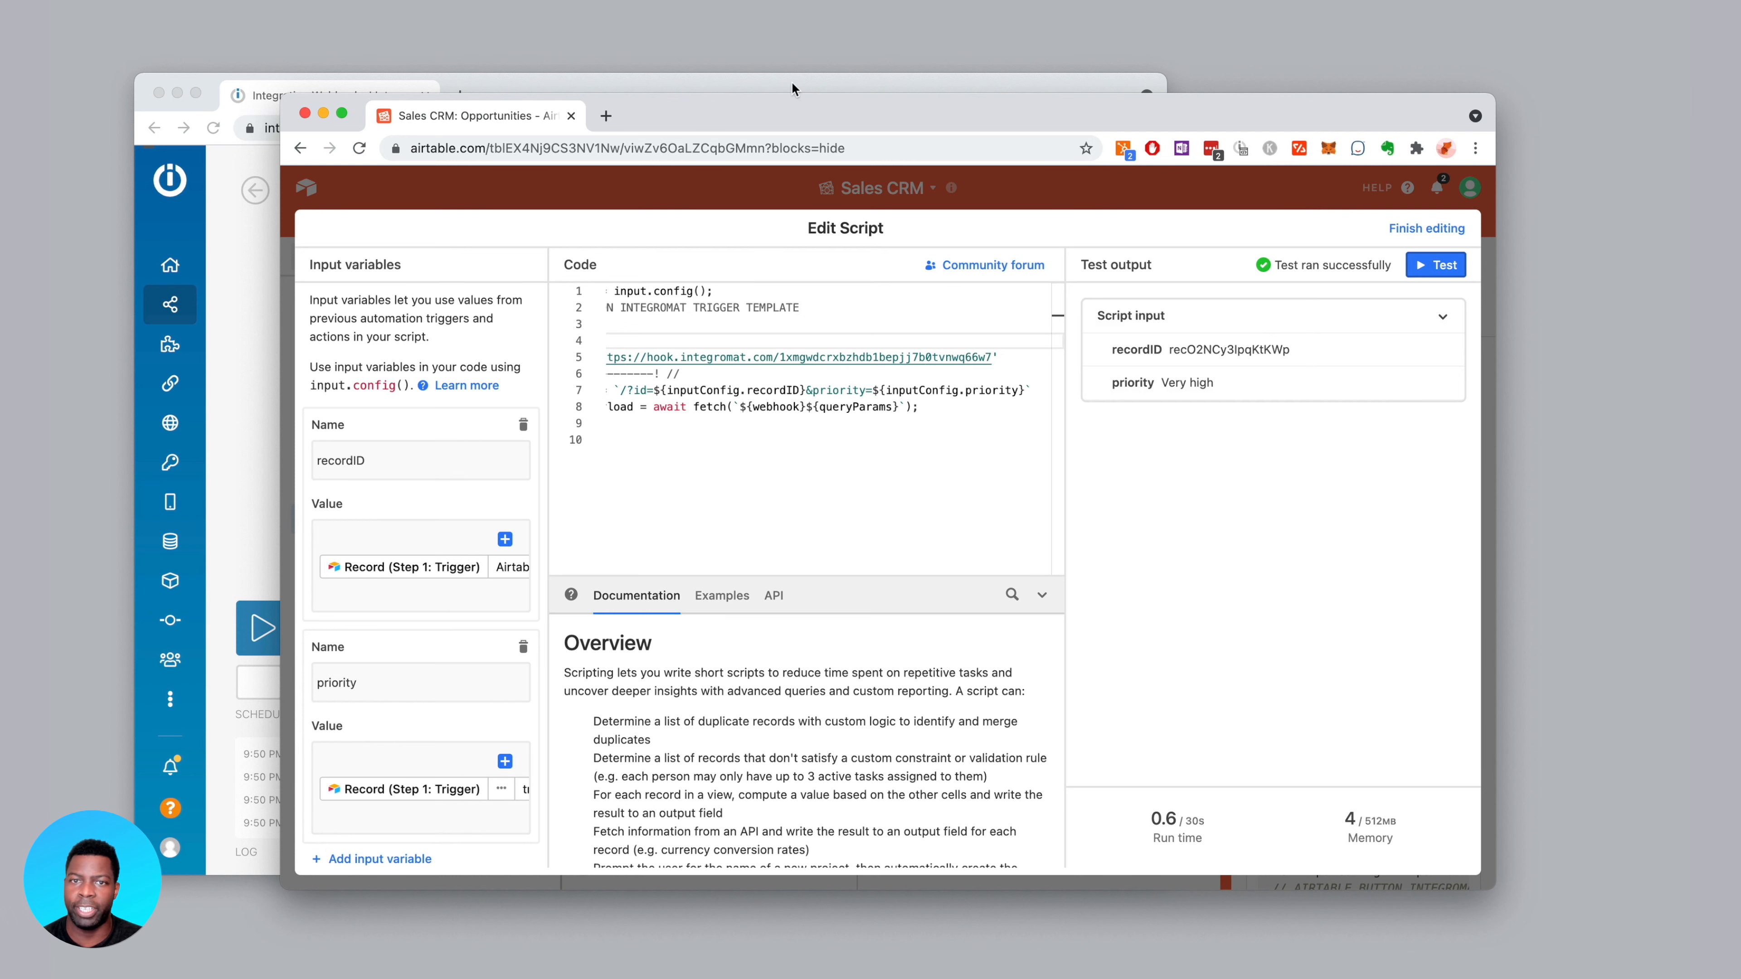
left_click(817, 89)
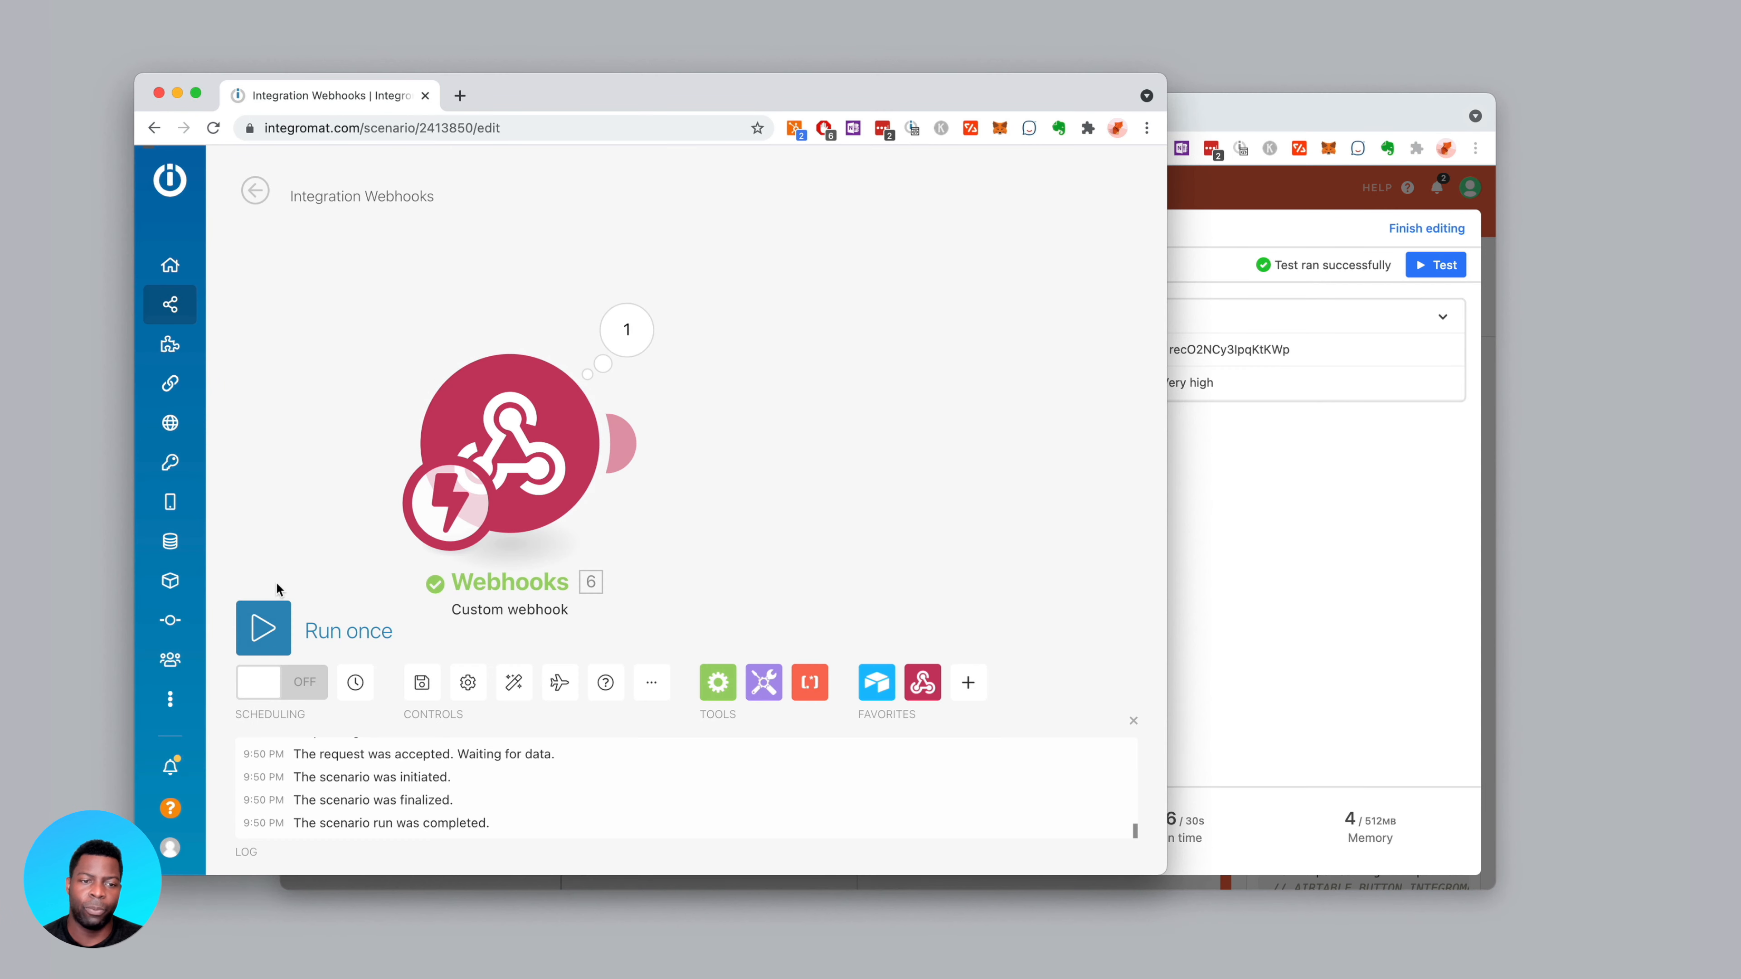
left_click(268, 628)
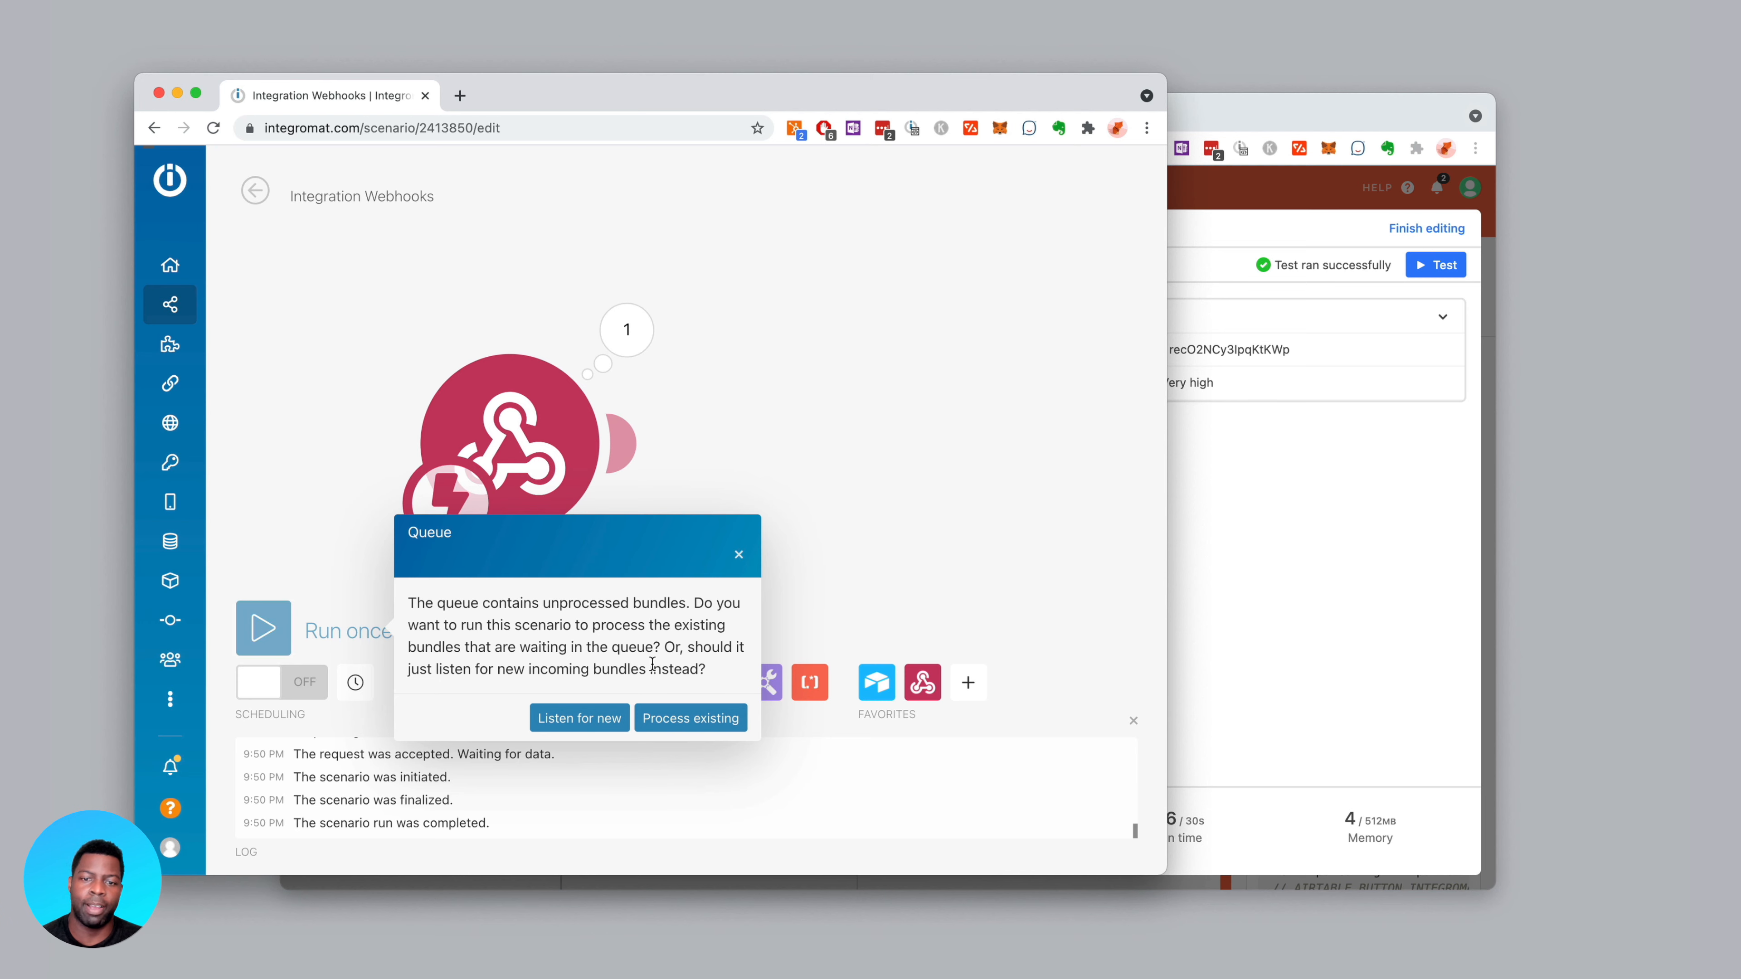
Process the queued webhook bundle and verify its record id and Very high priority
left_click_drag(1305, 114, 1373, 146)
left_click(1065, 85)
left_click_drag(1065, 86, 1069, 53)
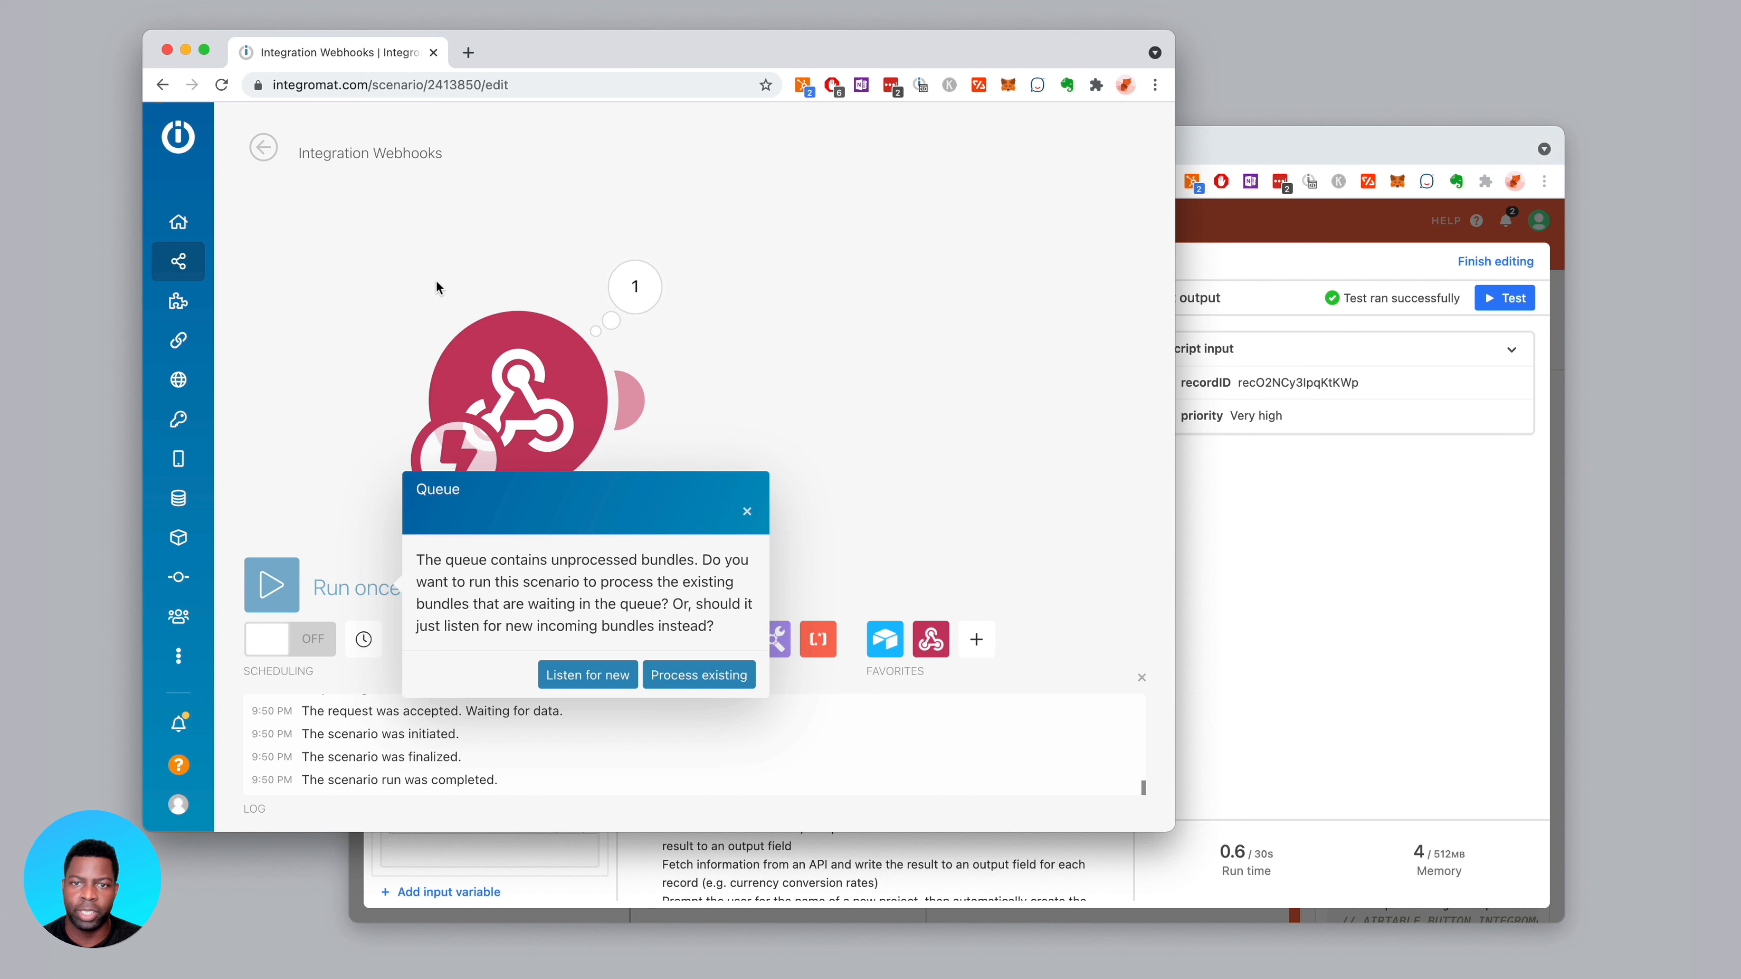
left_click(692, 681)
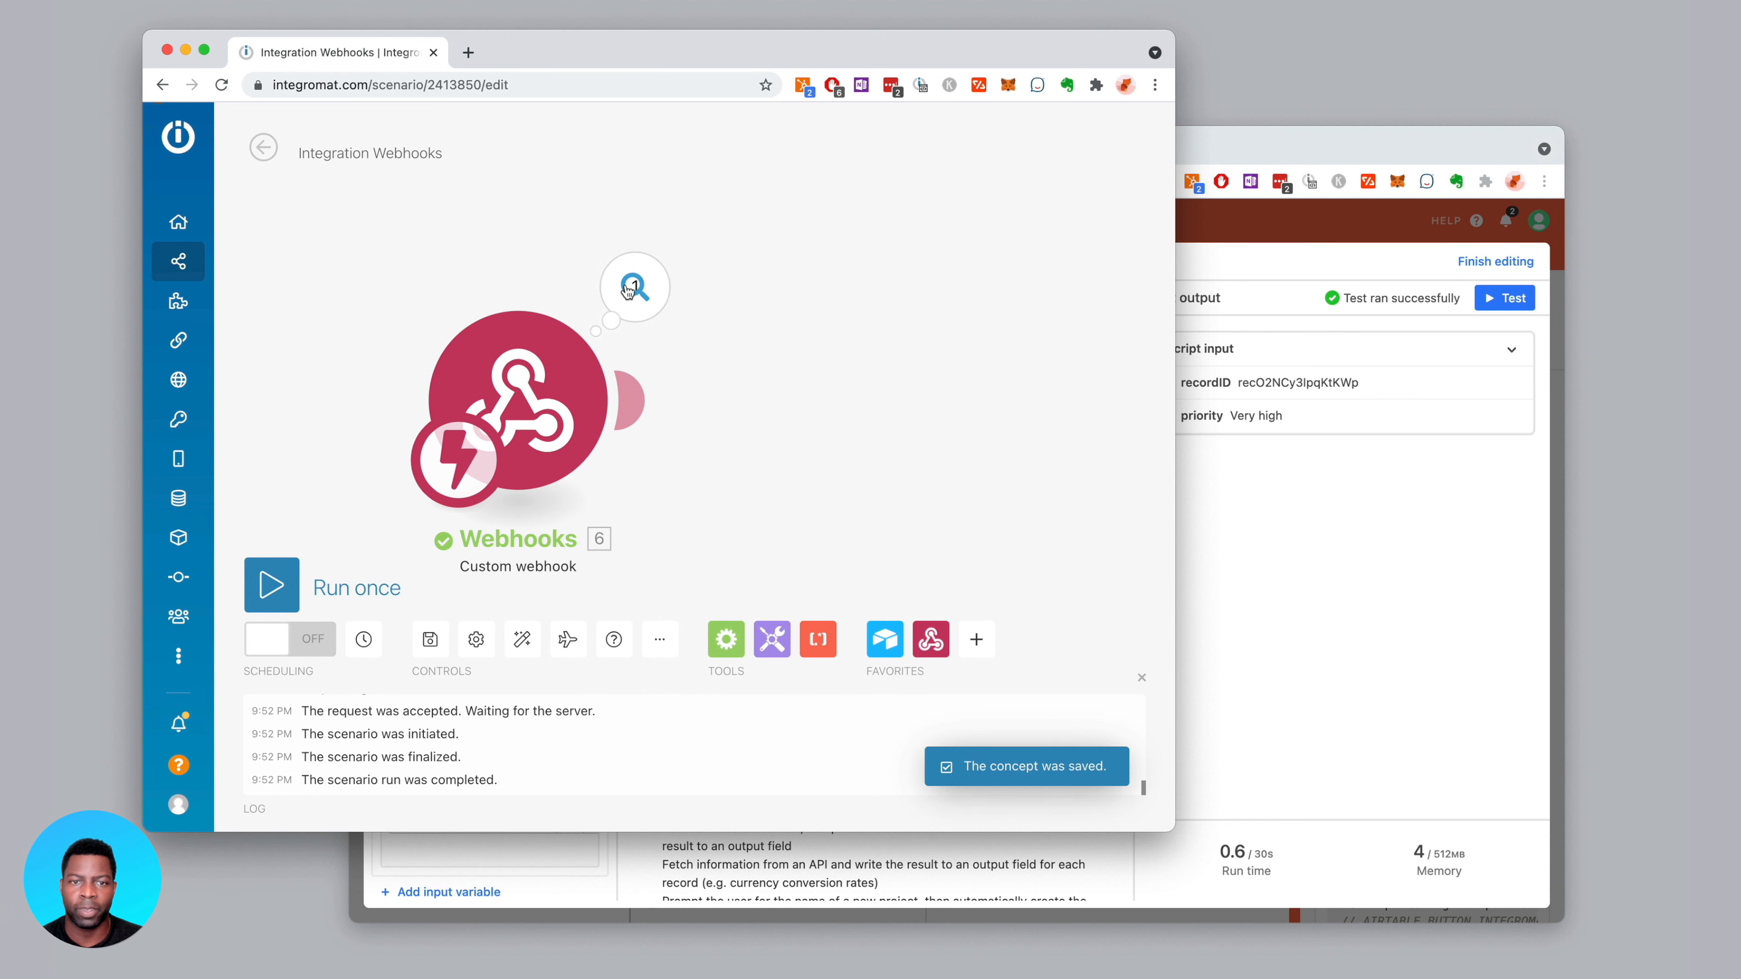
left_click(627, 291)
double_click(798, 322)
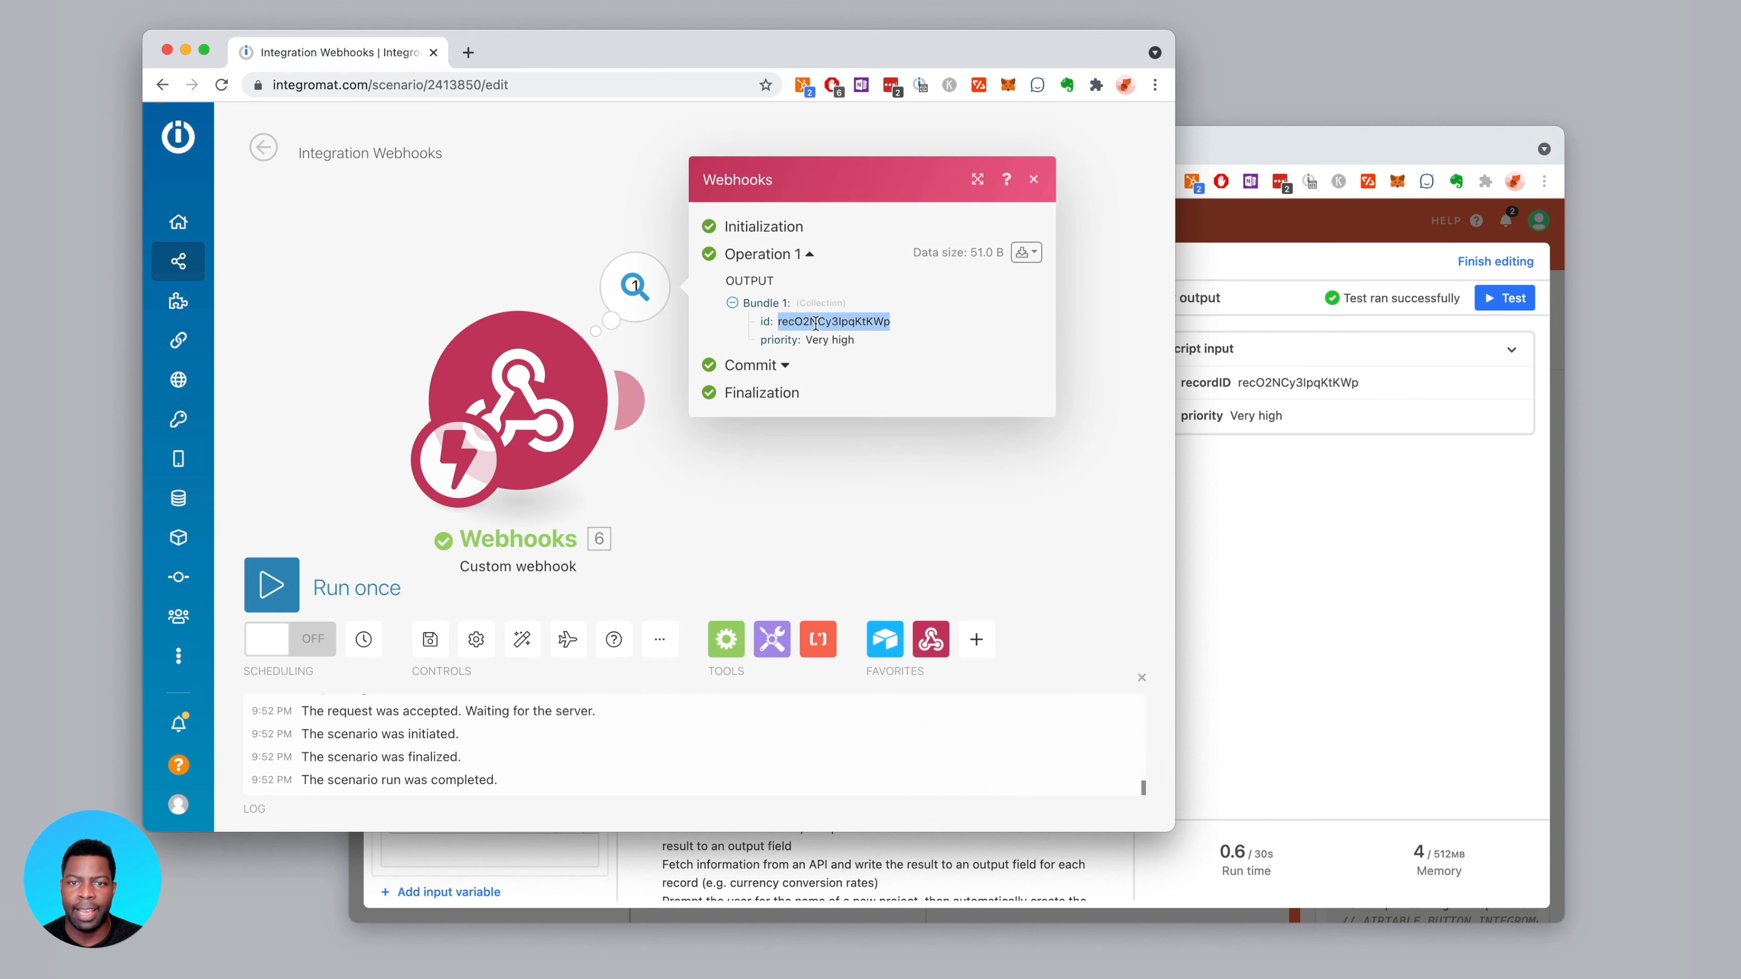
left_click_drag(806, 340, 866, 345)
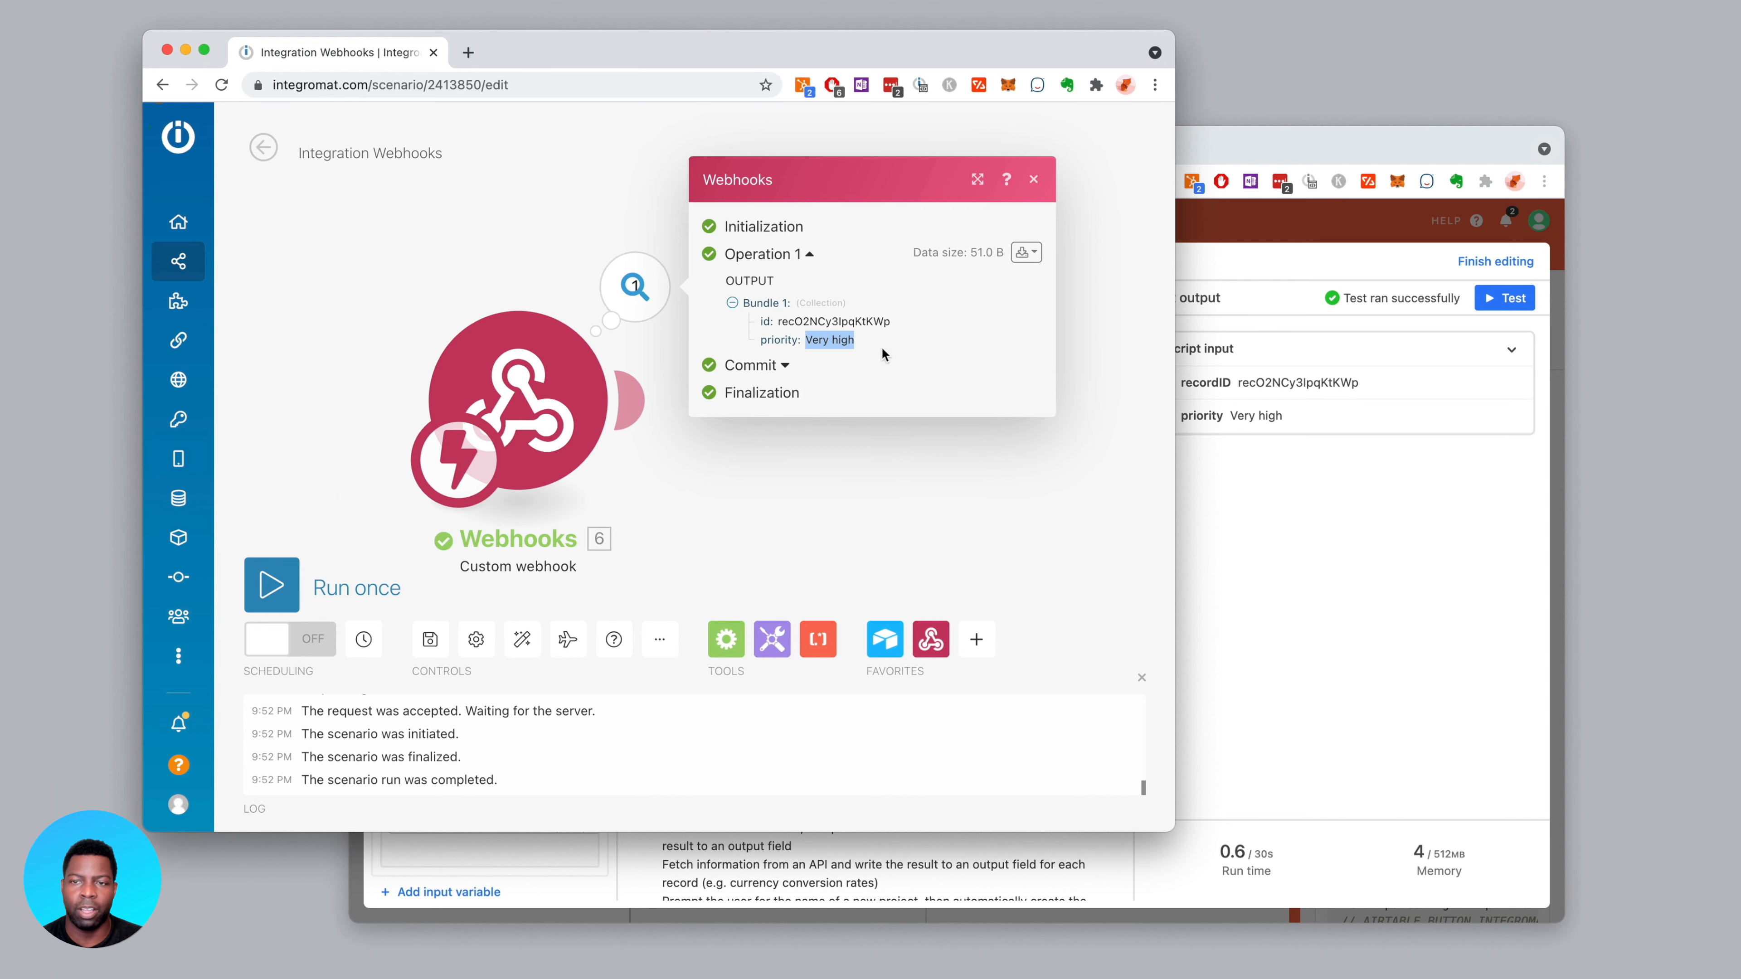
left_click(1341, 475)
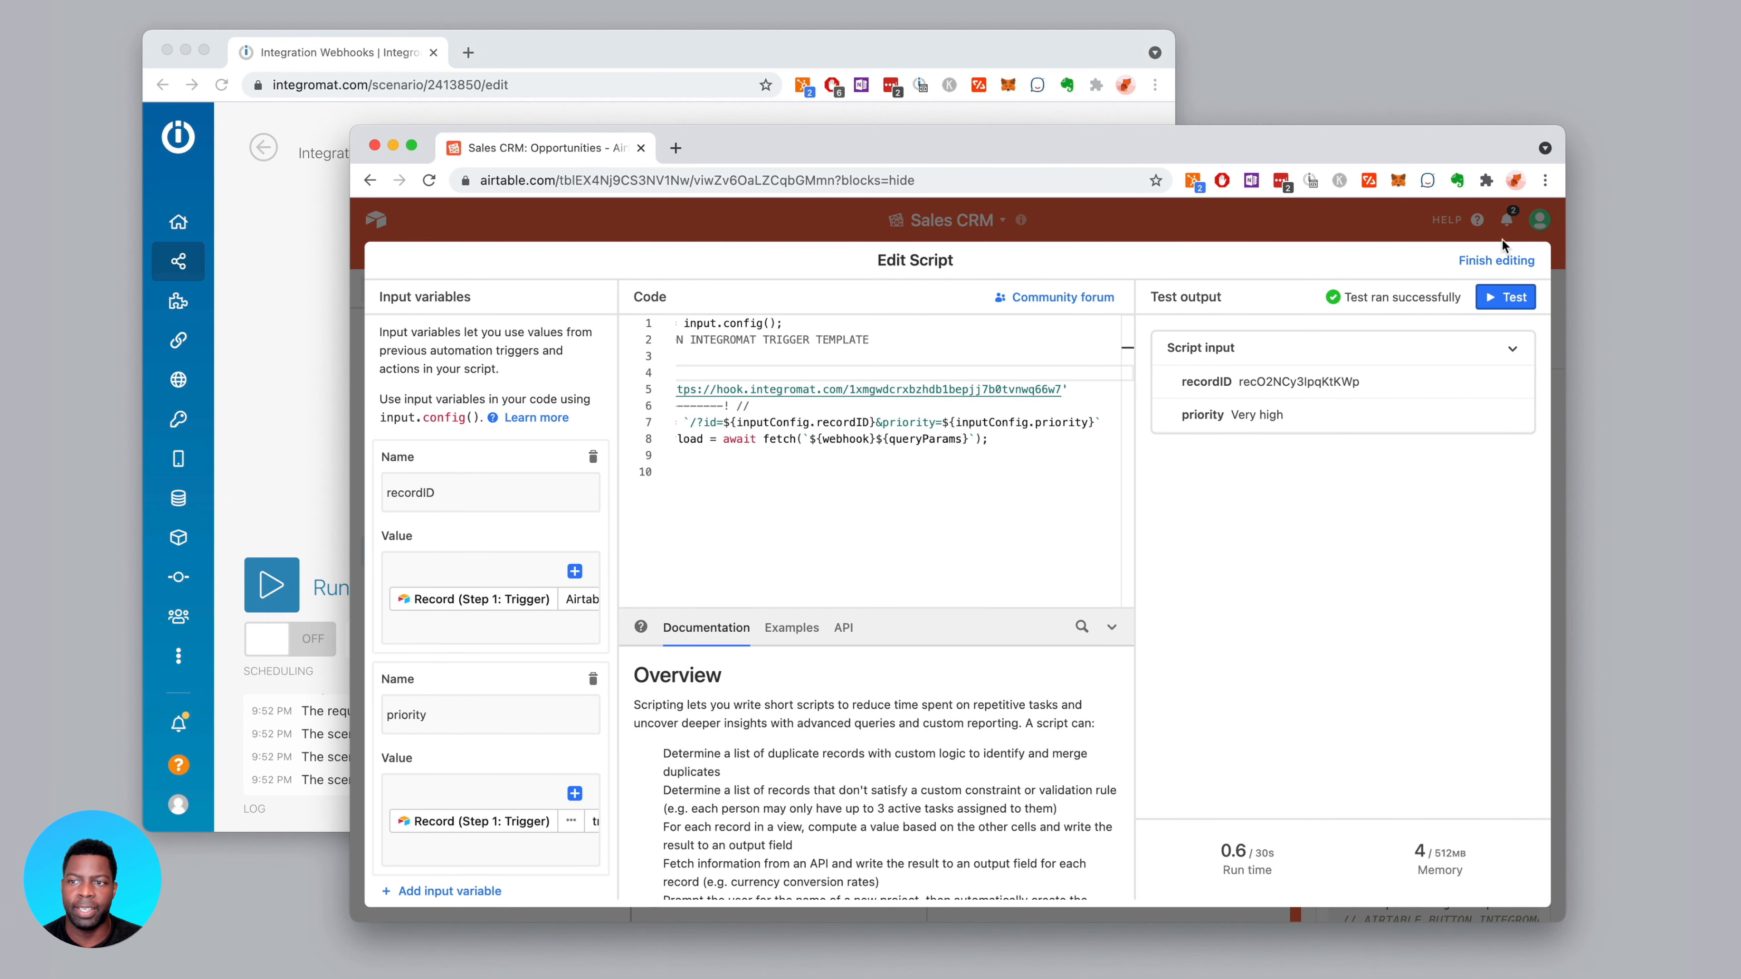
Finish editing the script and close Airtable's automations panel
left_click(1495, 262)
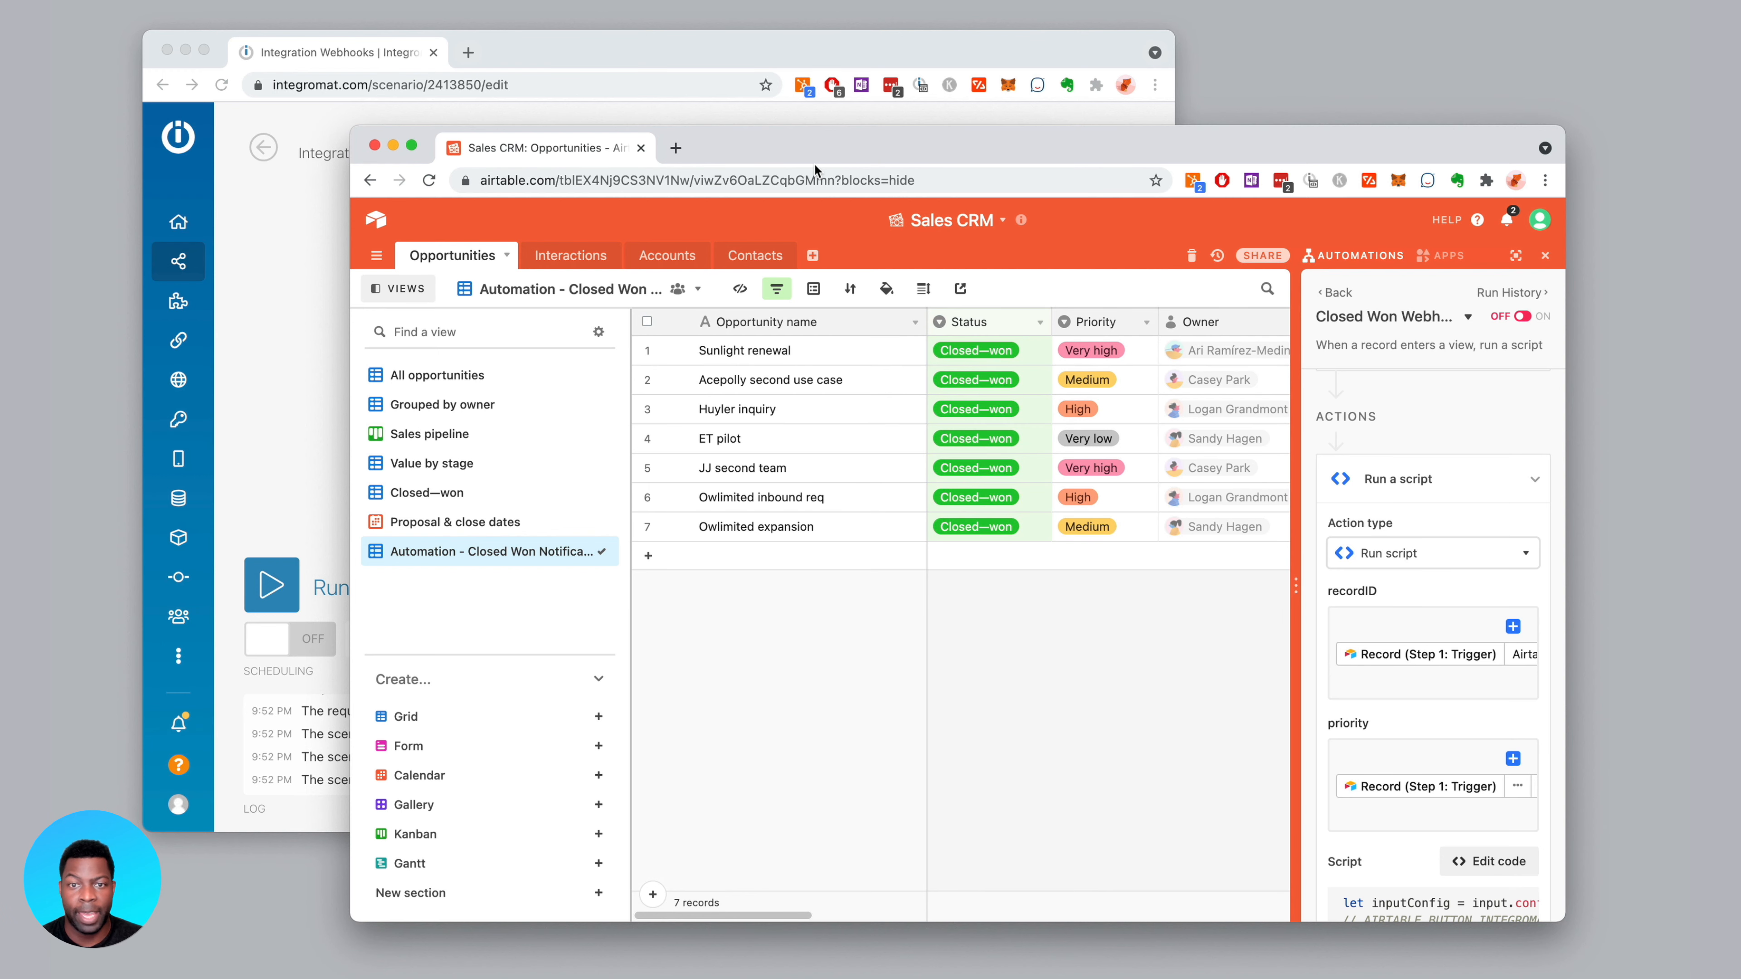
left_click_drag(796, 143, 782, 148)
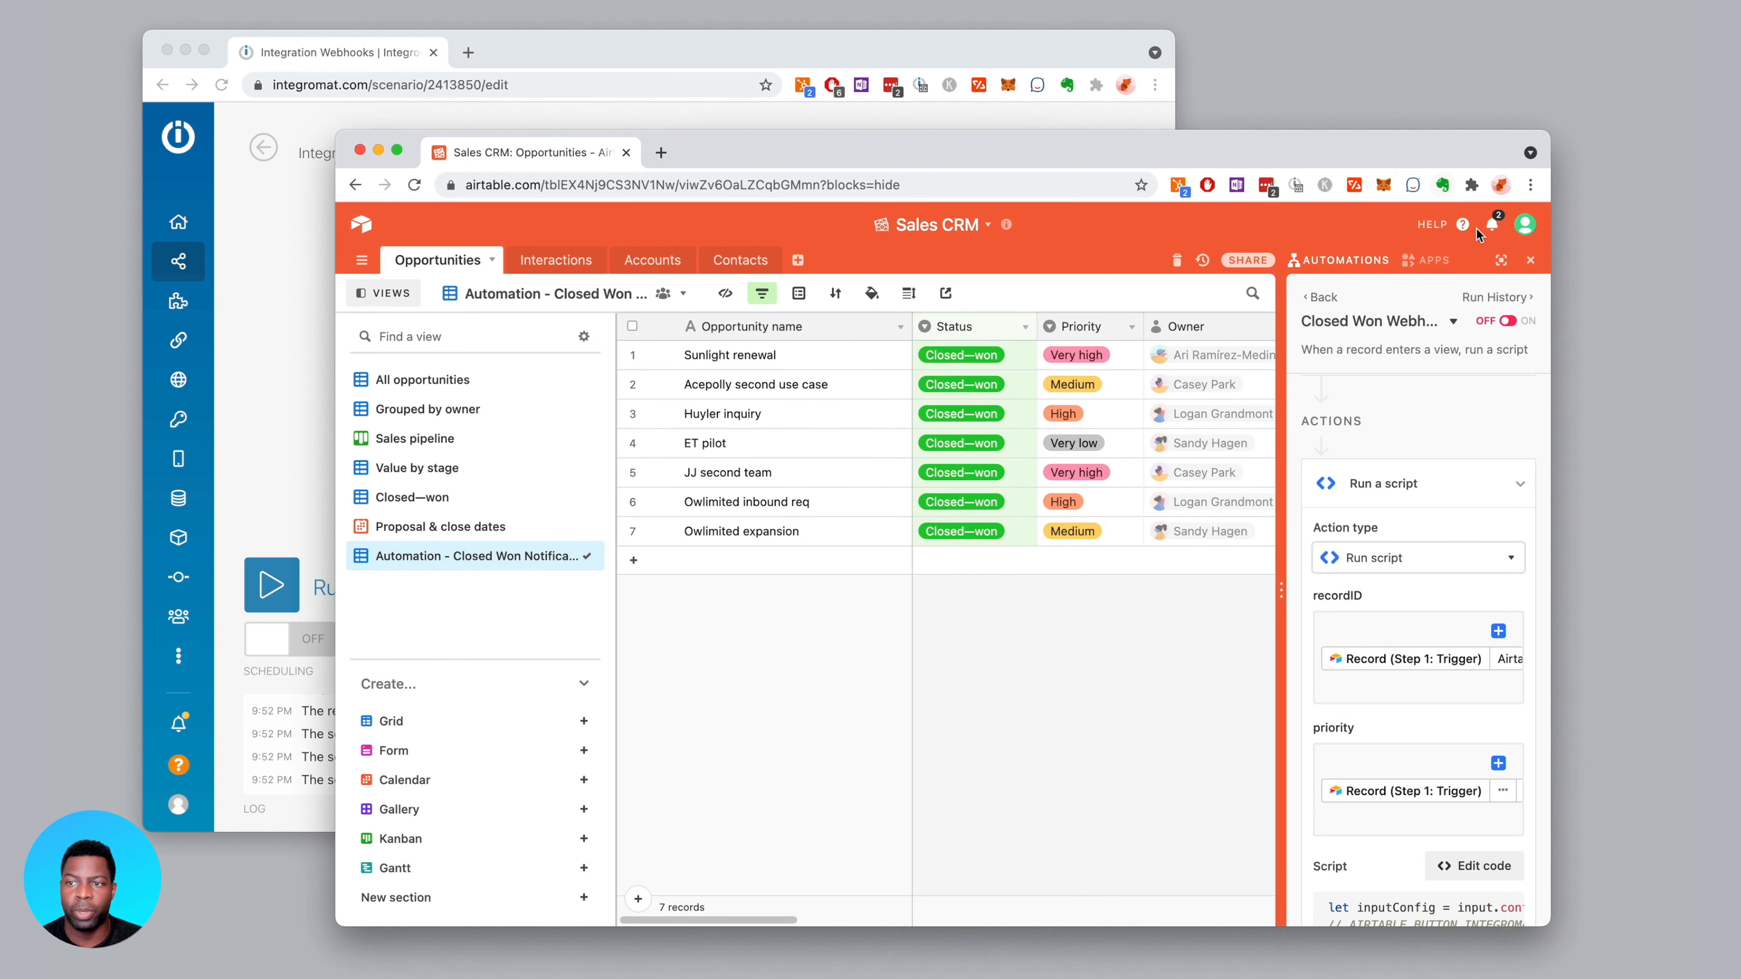
left_click(1531, 264)
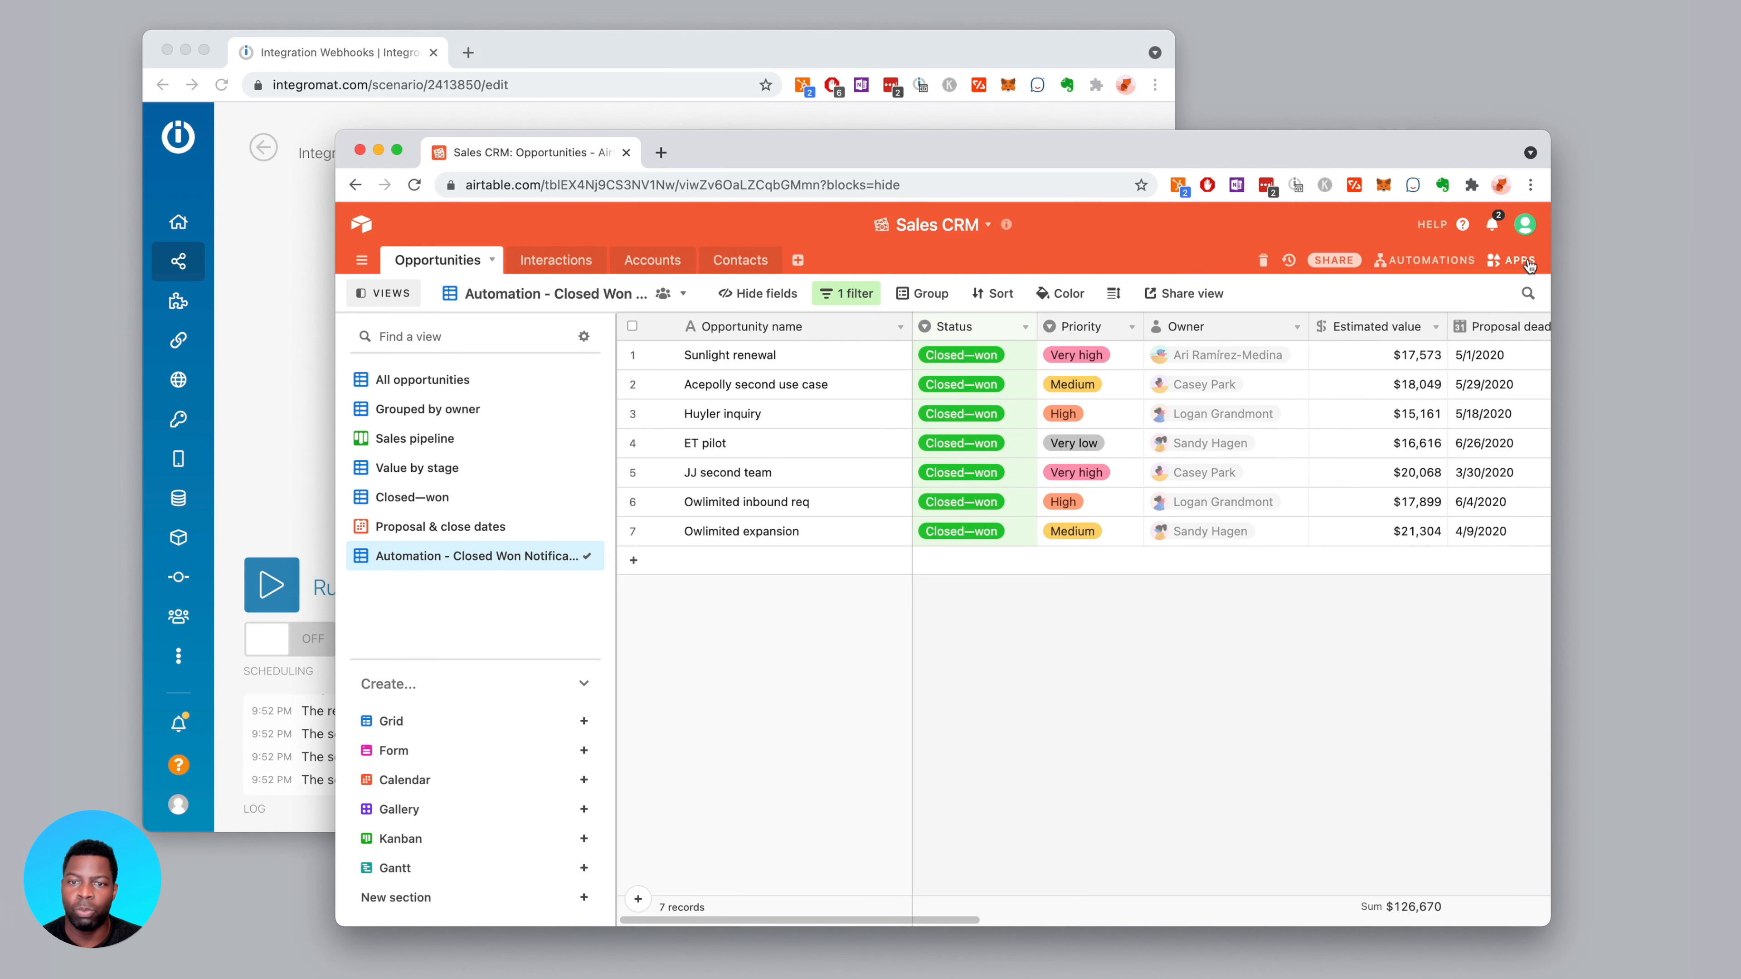
left_click_drag(822, 139, 944, 129)
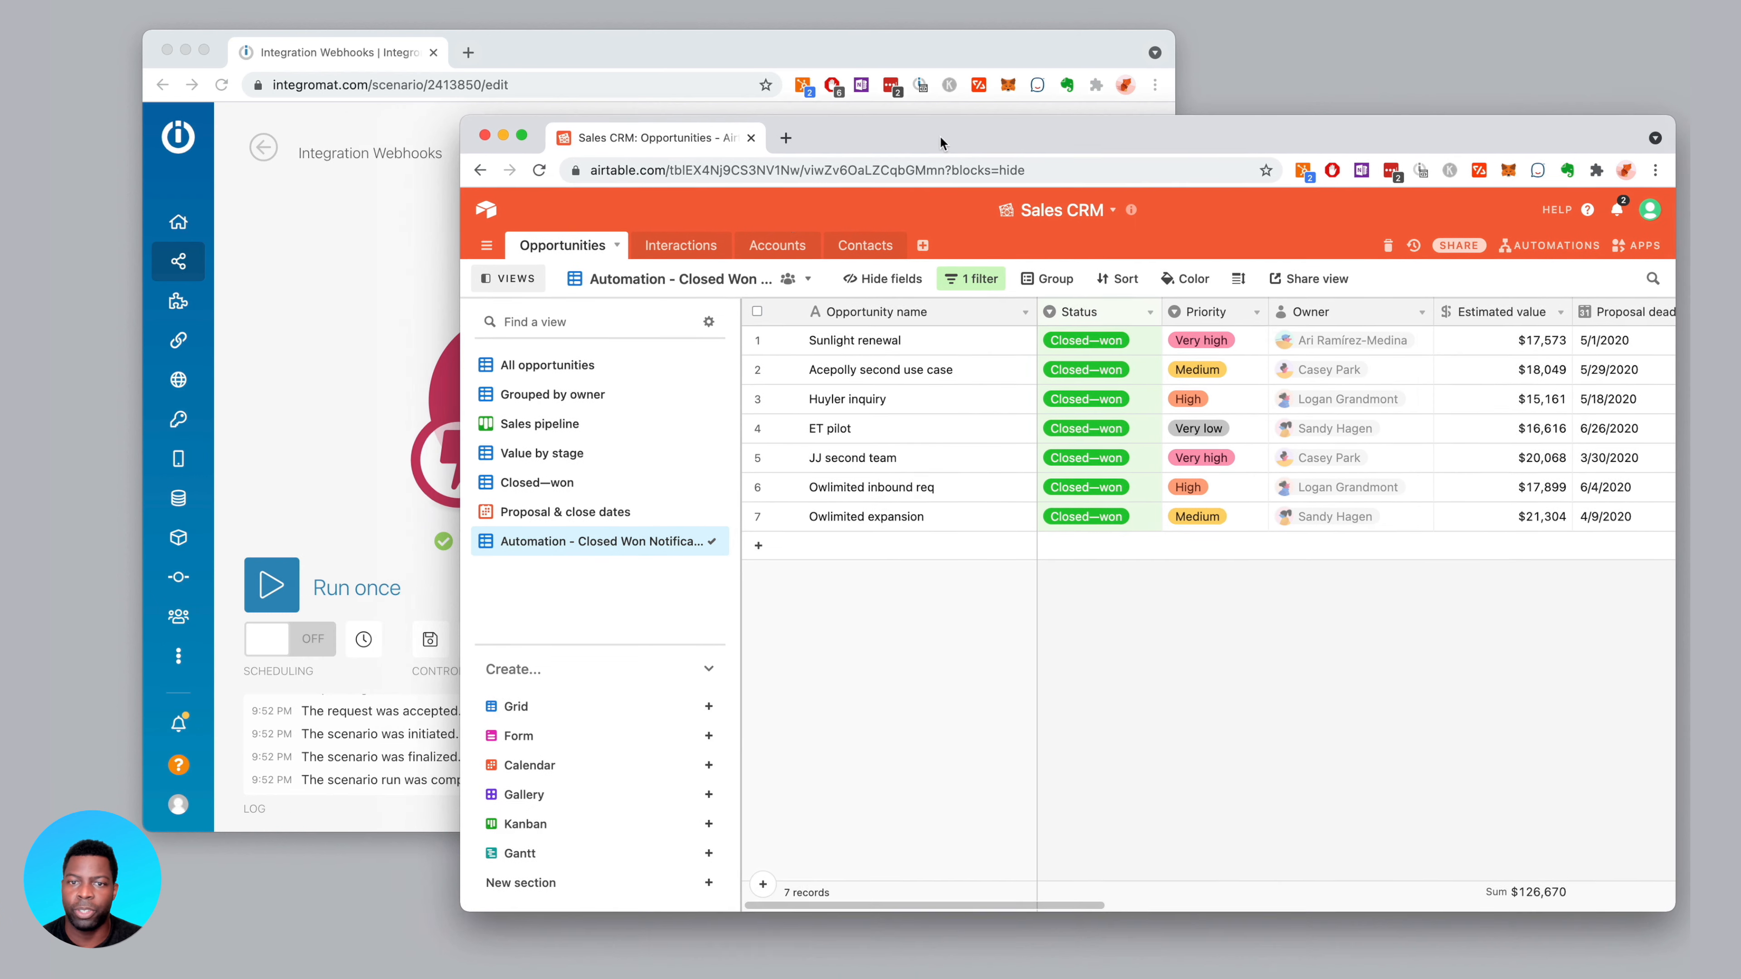
Show the Opportunities table's All opportunities view and start Integromat's Run once
left_click(681, 251)
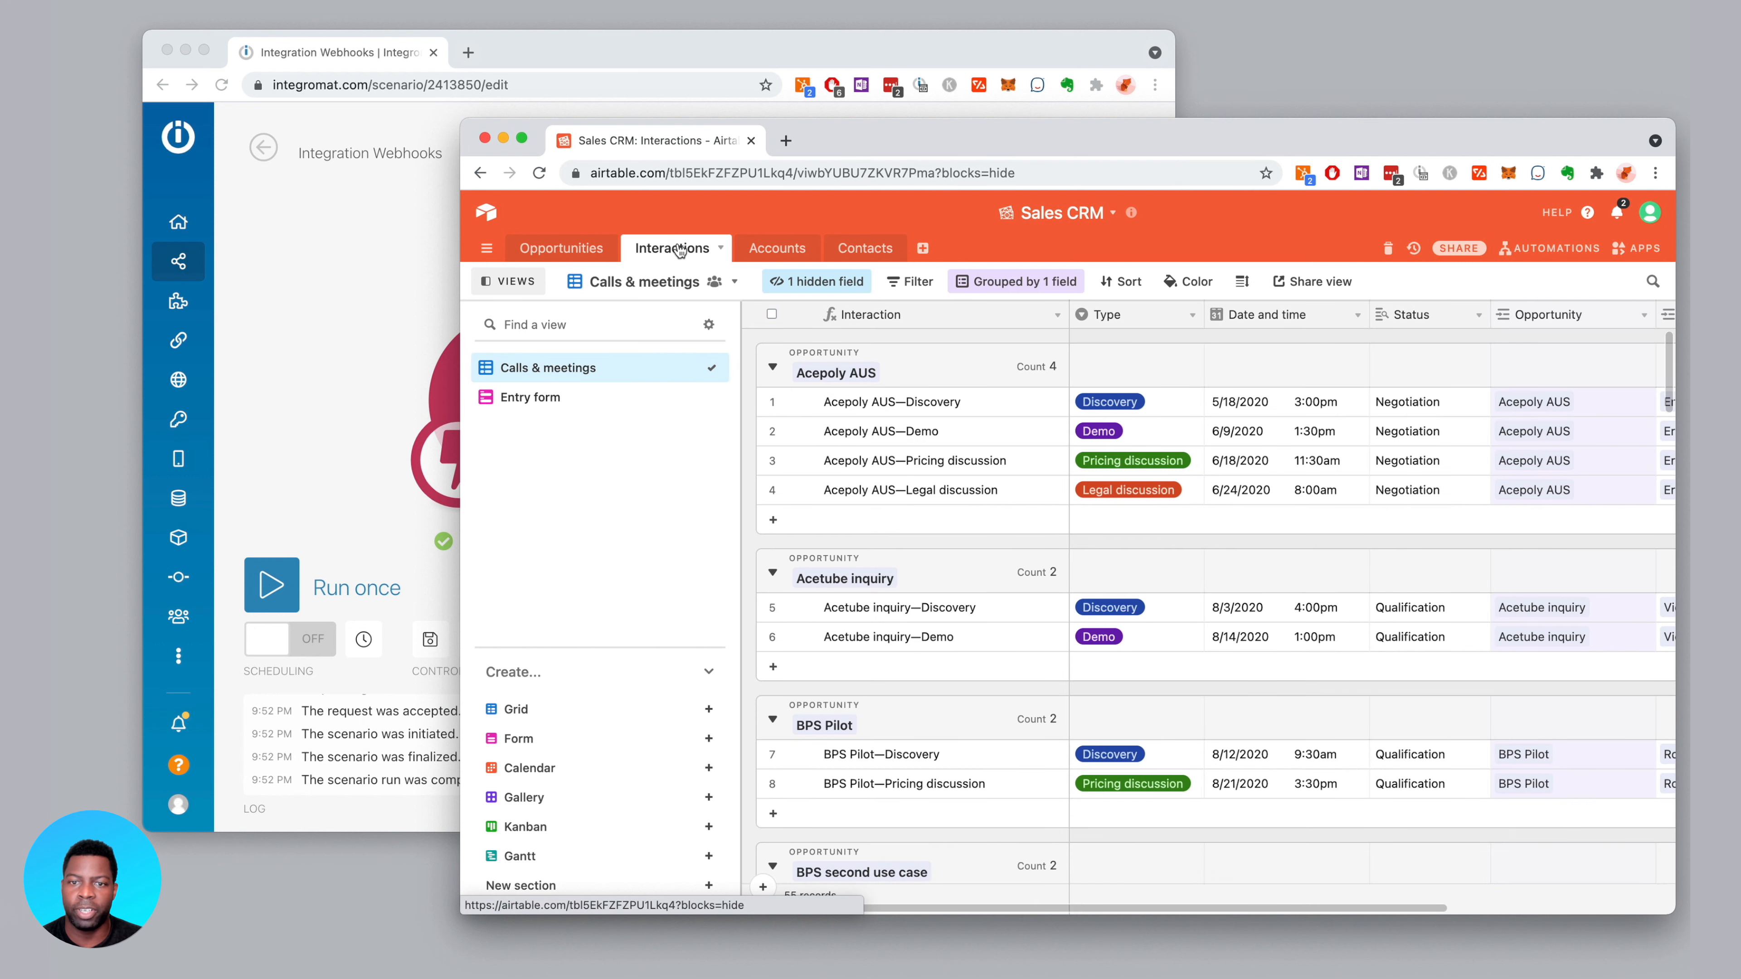
left_click(554, 245)
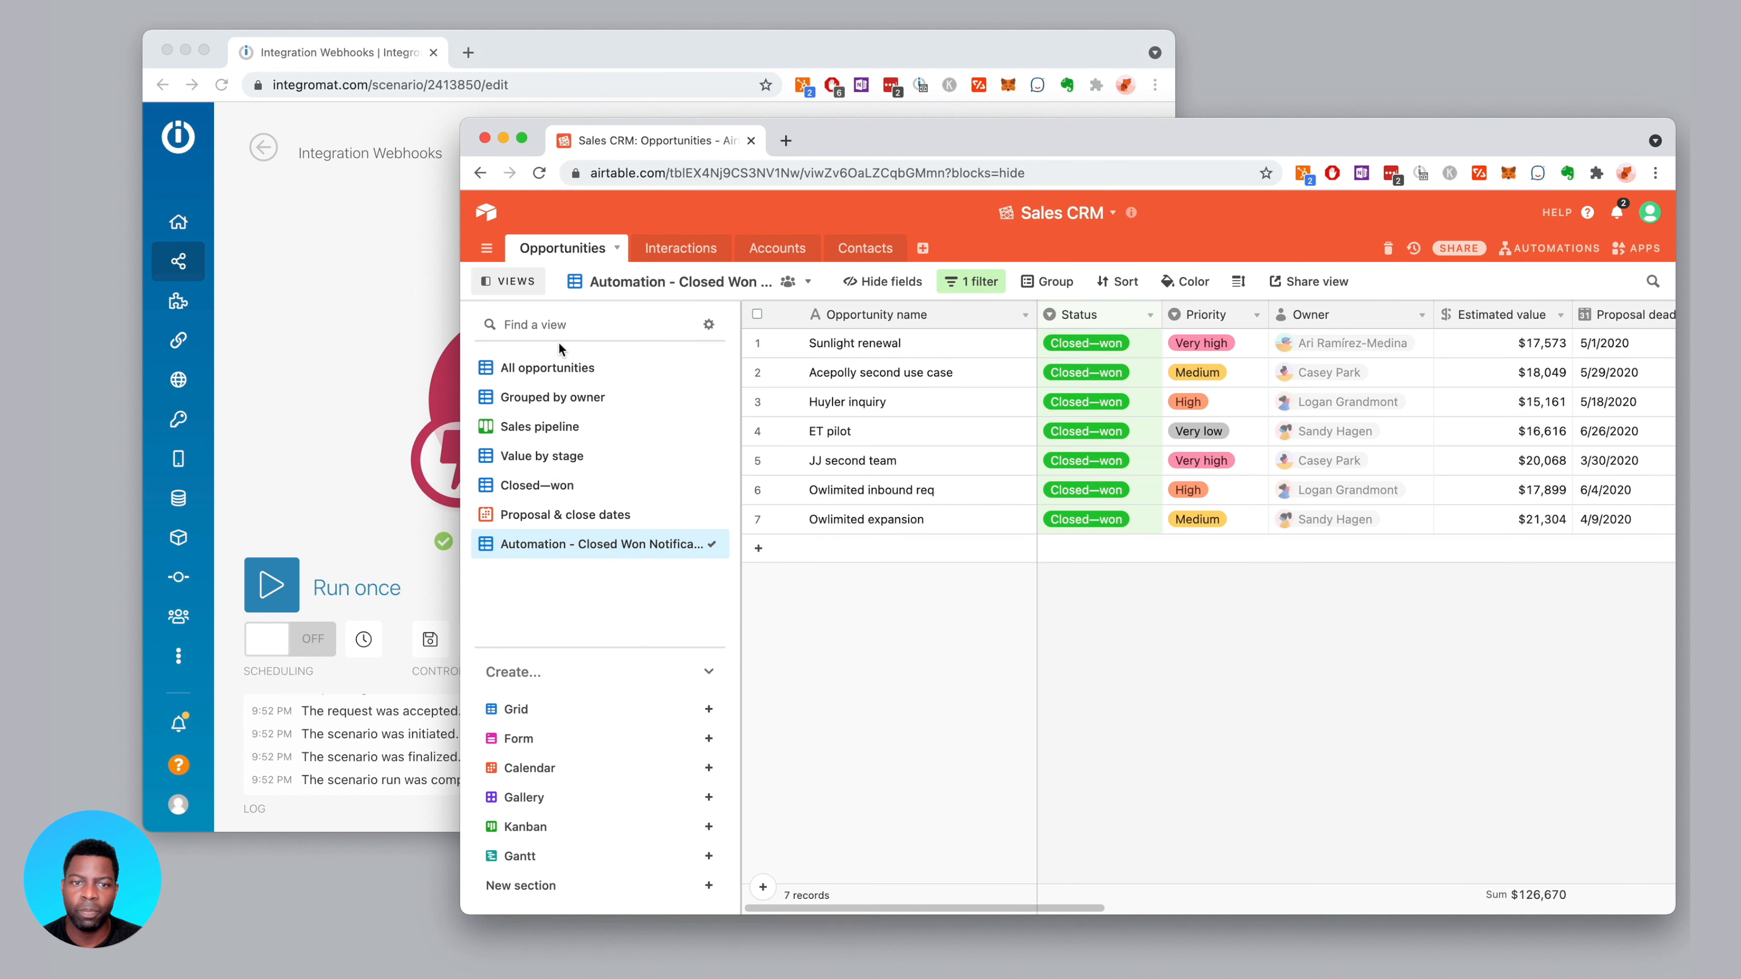
left_click(571, 367)
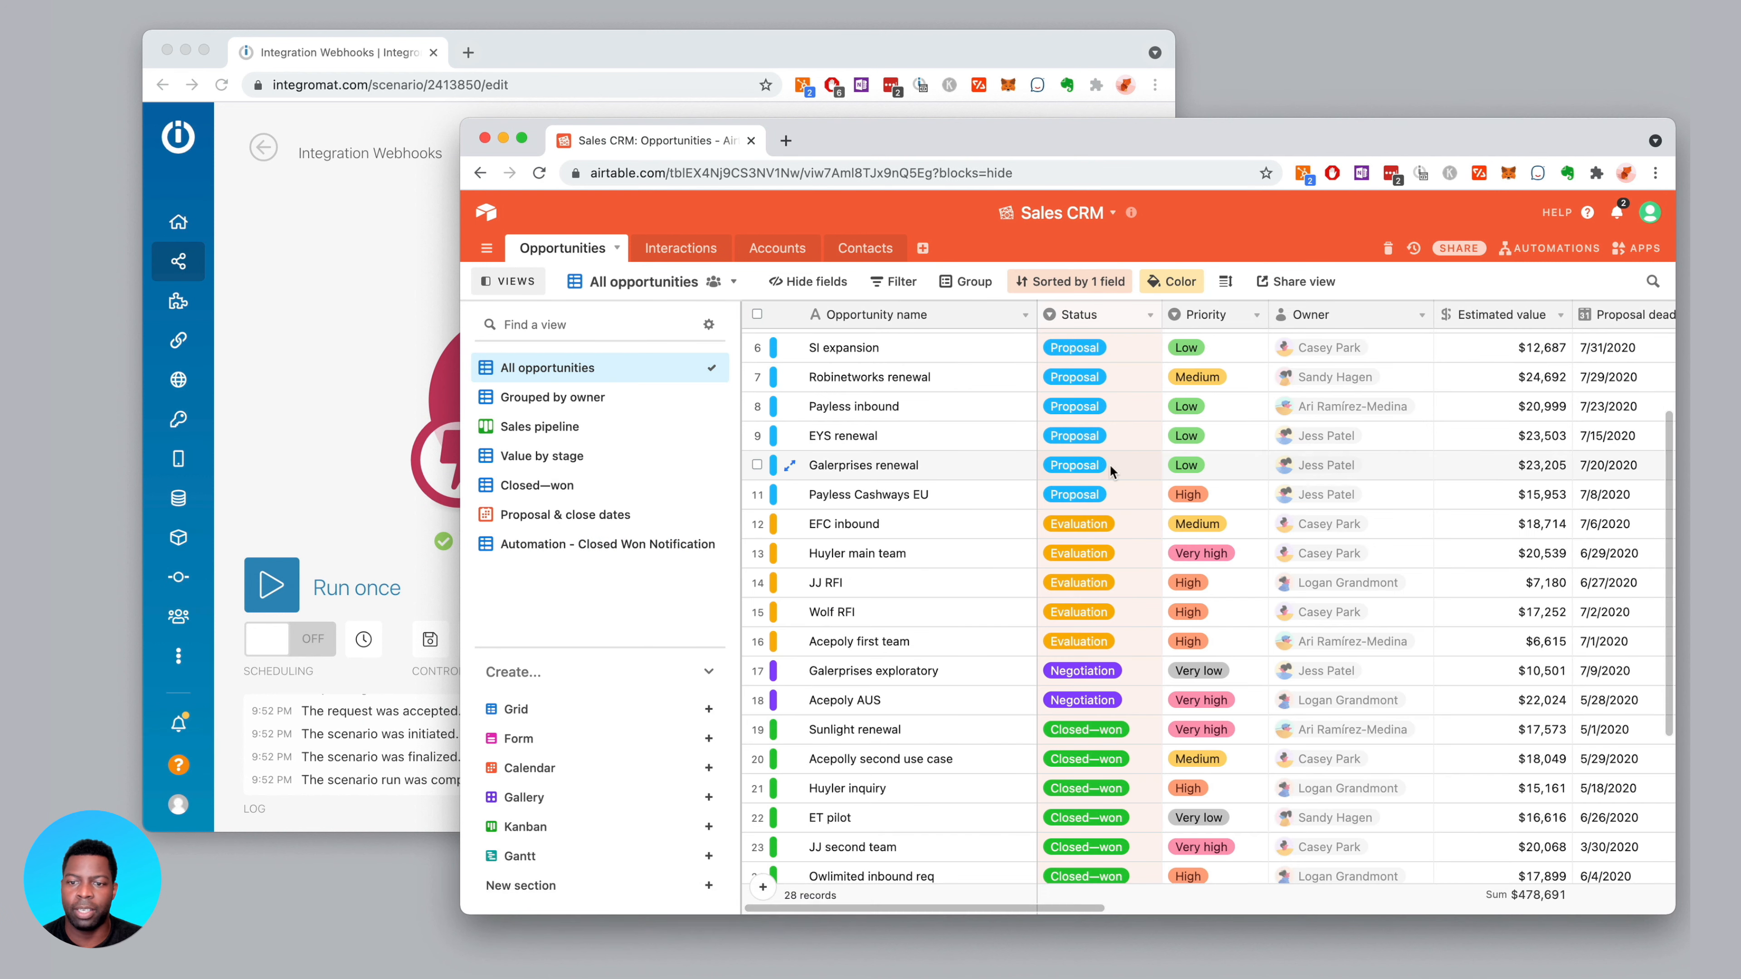
scroll(1003, 470, "down", 5)
left_click_drag(465, 121, 591, 197)
left_click(277, 593)
left_click(278, 594)
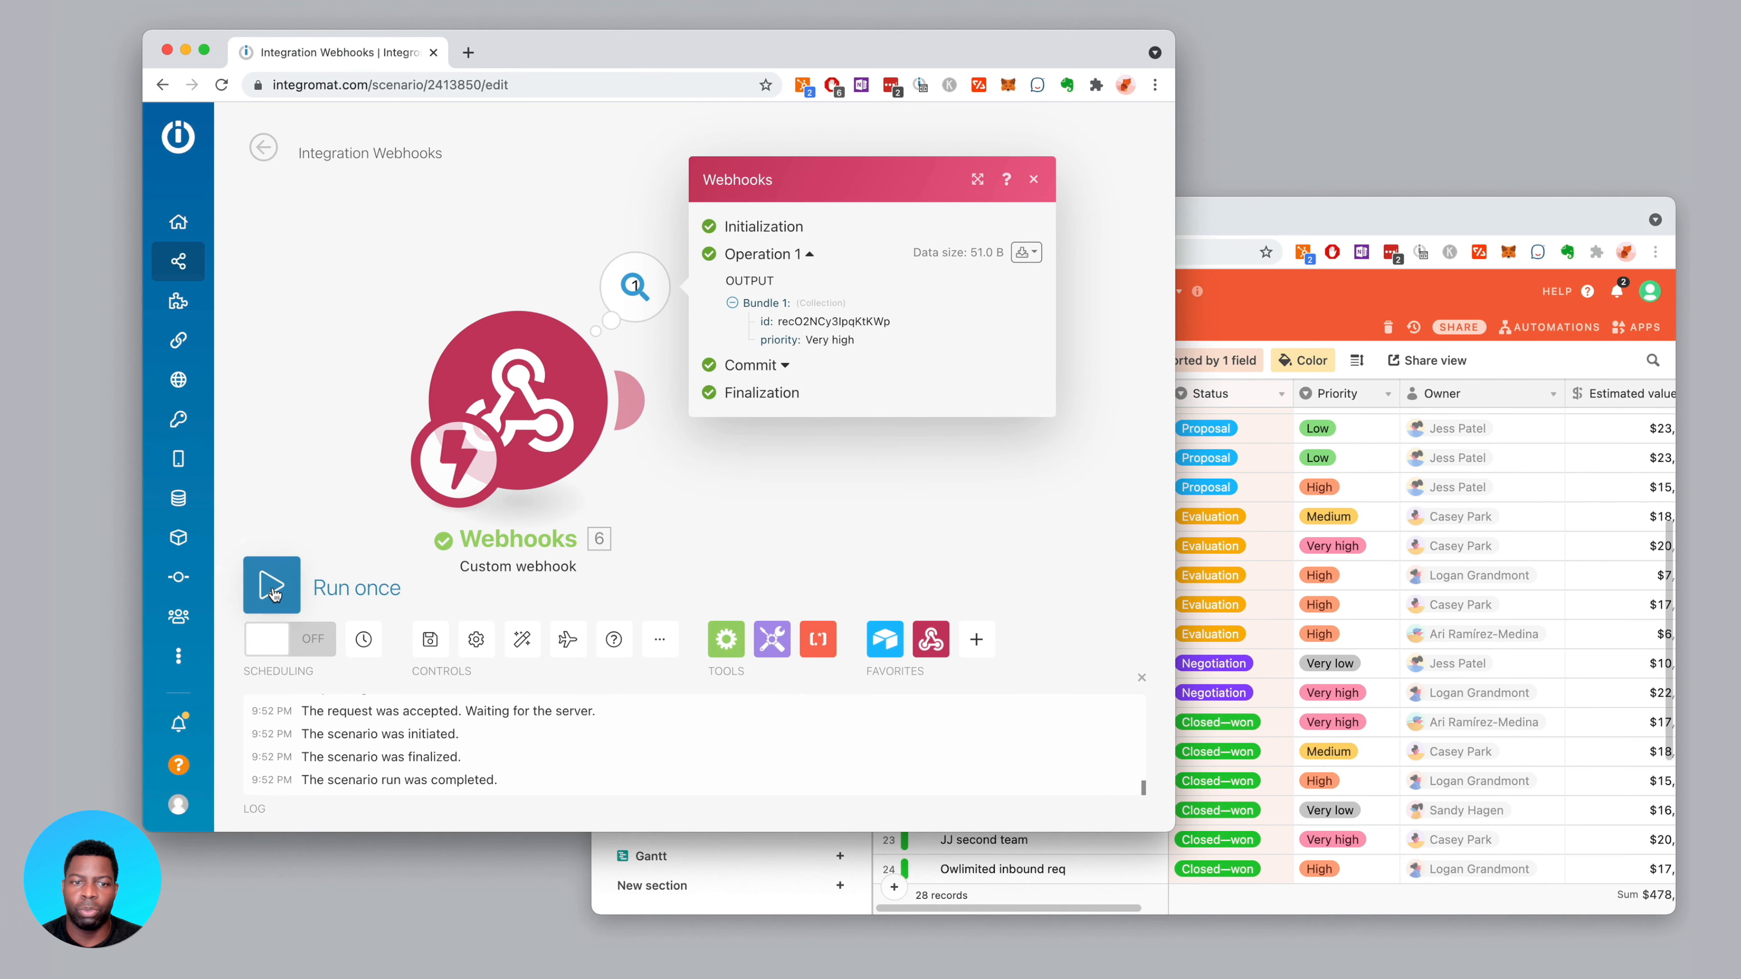
Set Acepoly AUS's Status to Closed—won
left_click(1210, 225)
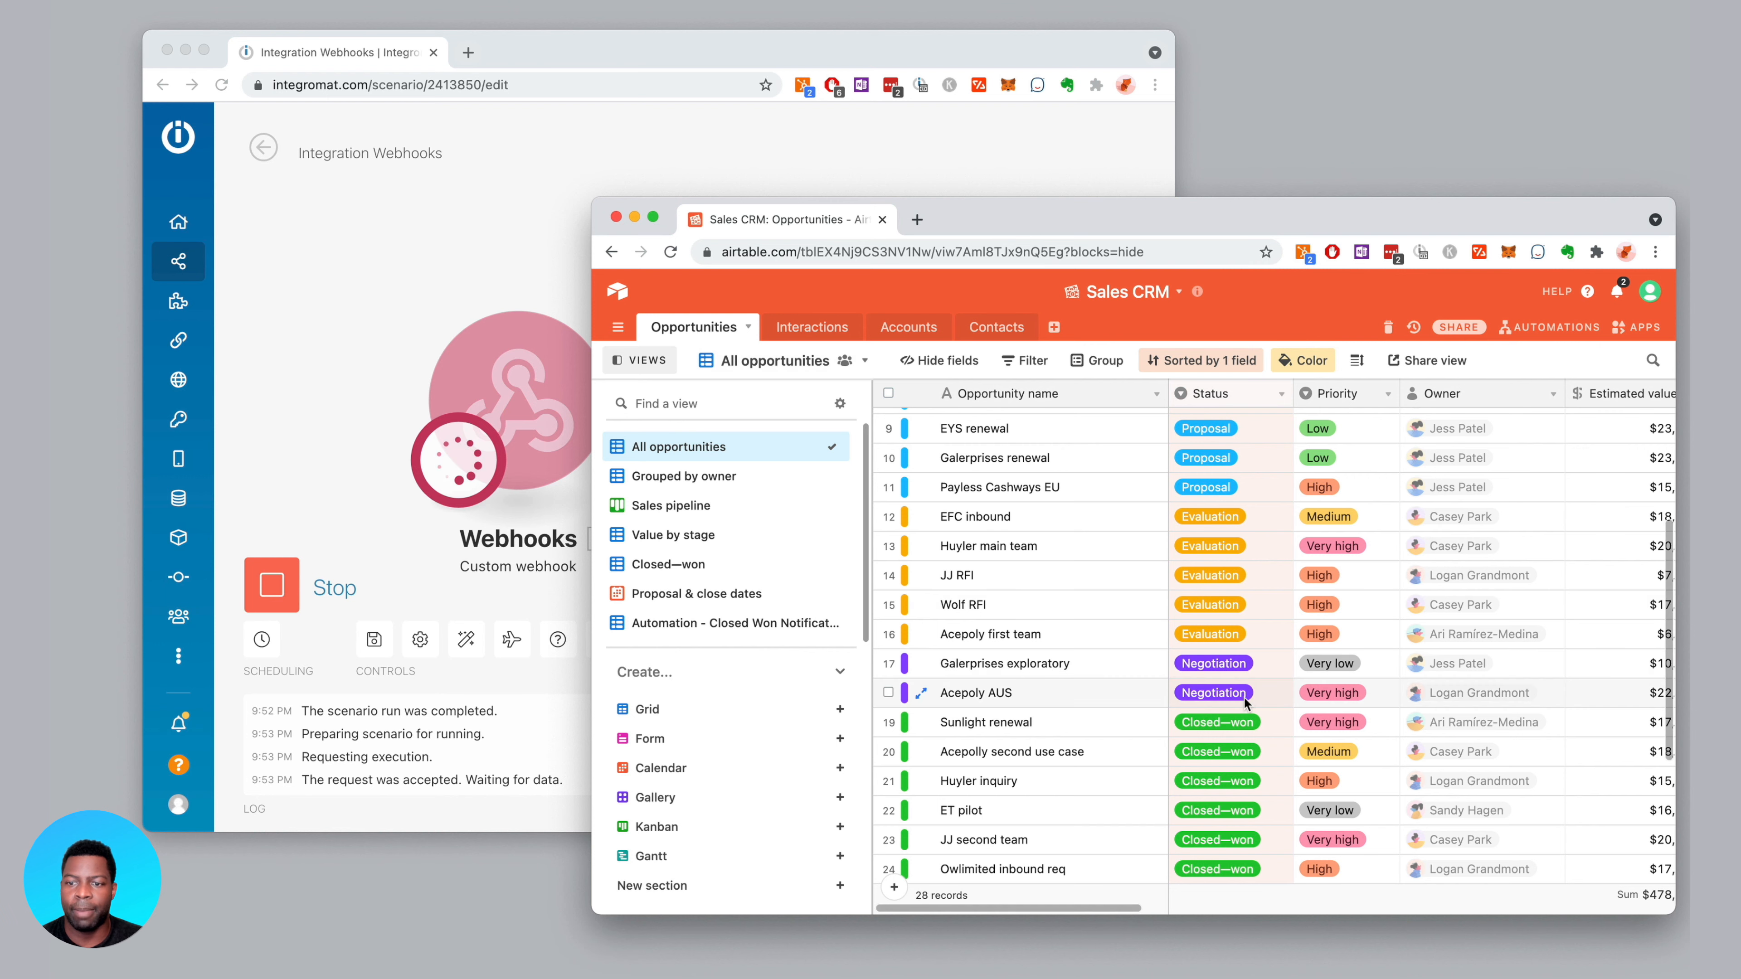
left_click(1267, 694)
left_click(1279, 694)
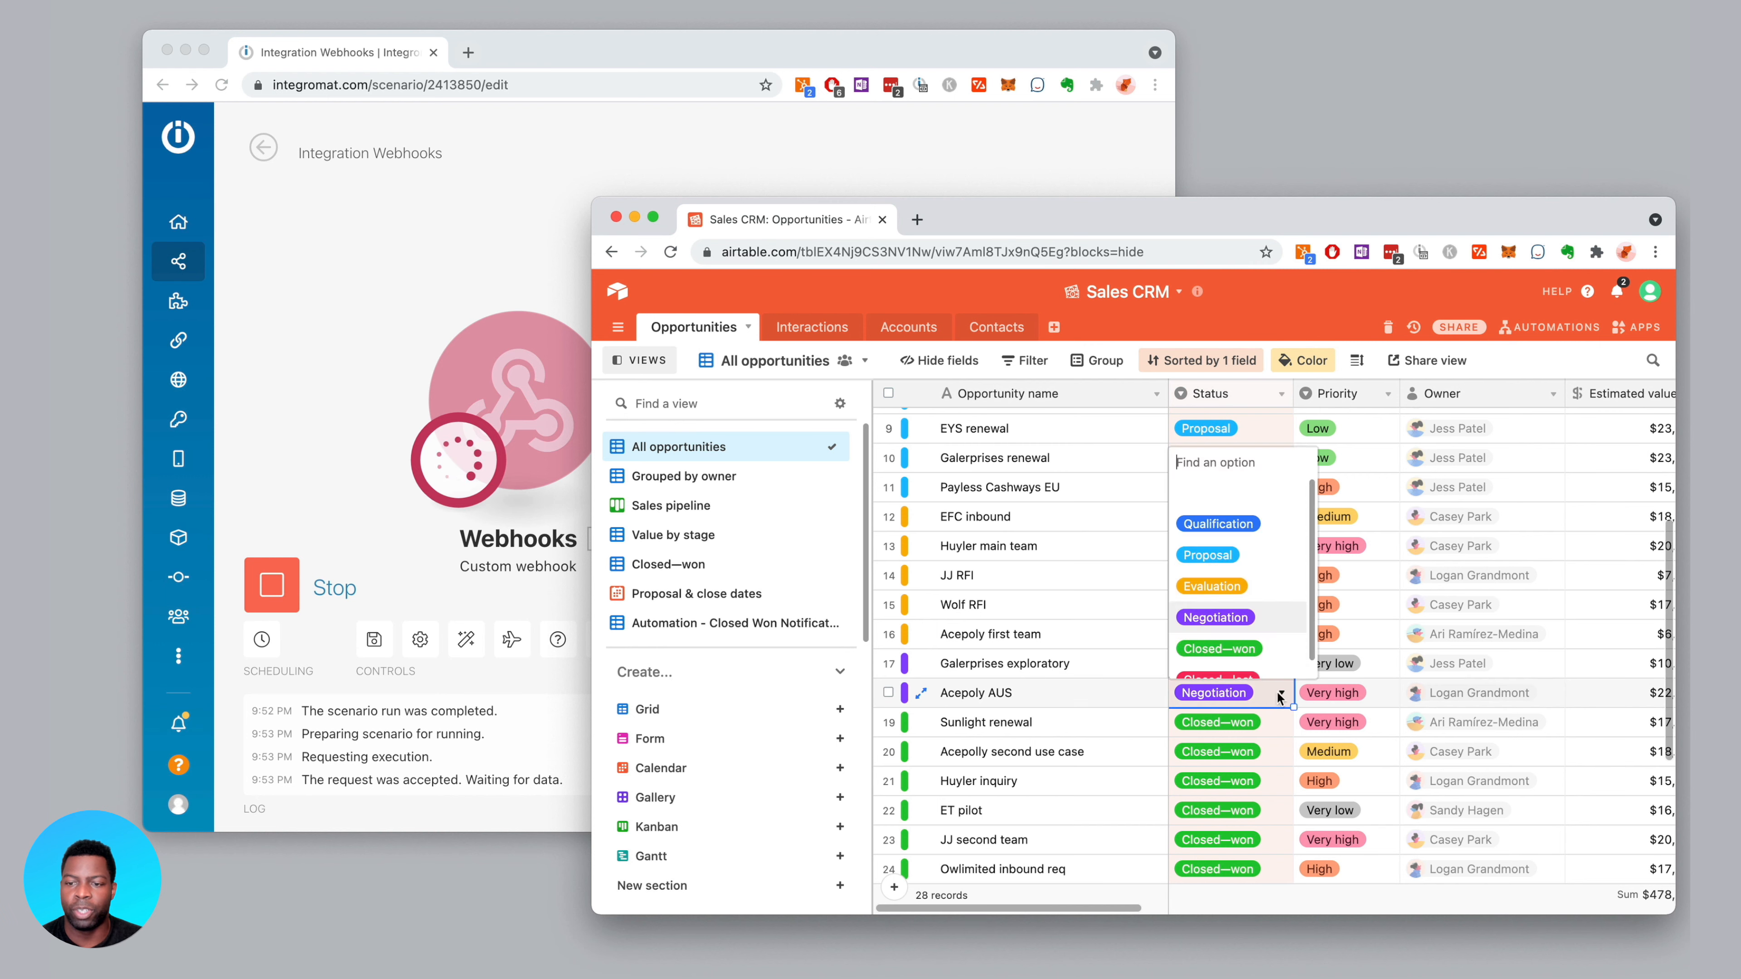
left_click(1247, 645)
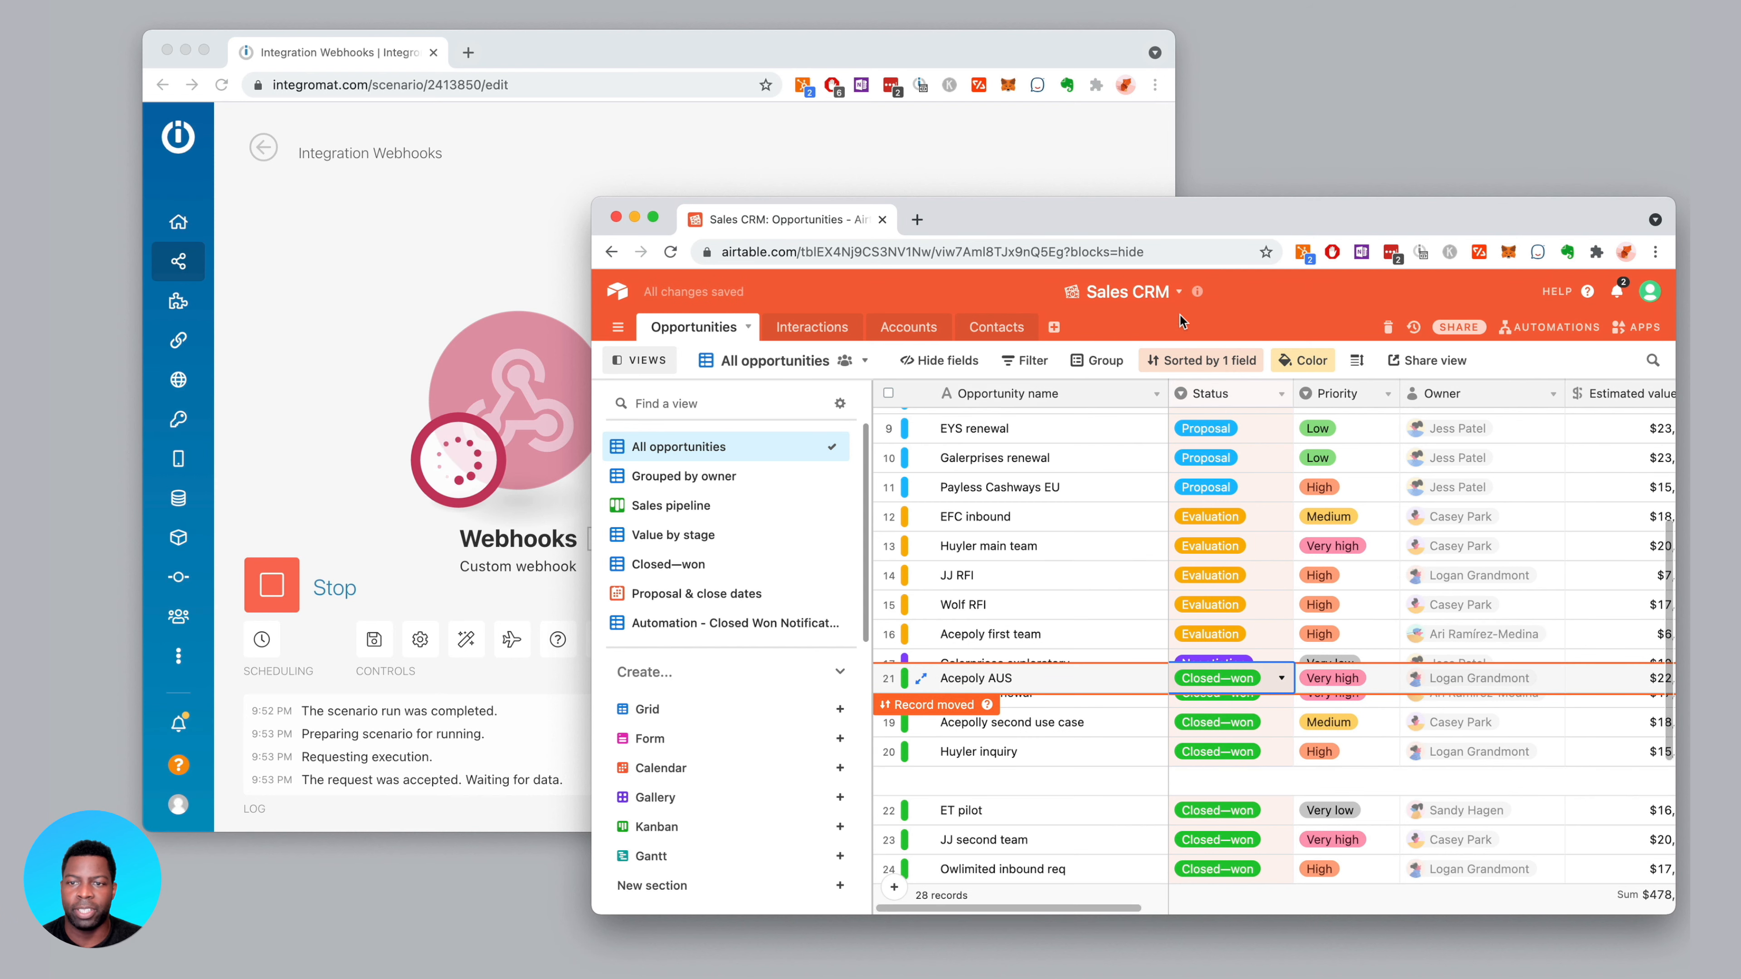
left_click(1512, 454)
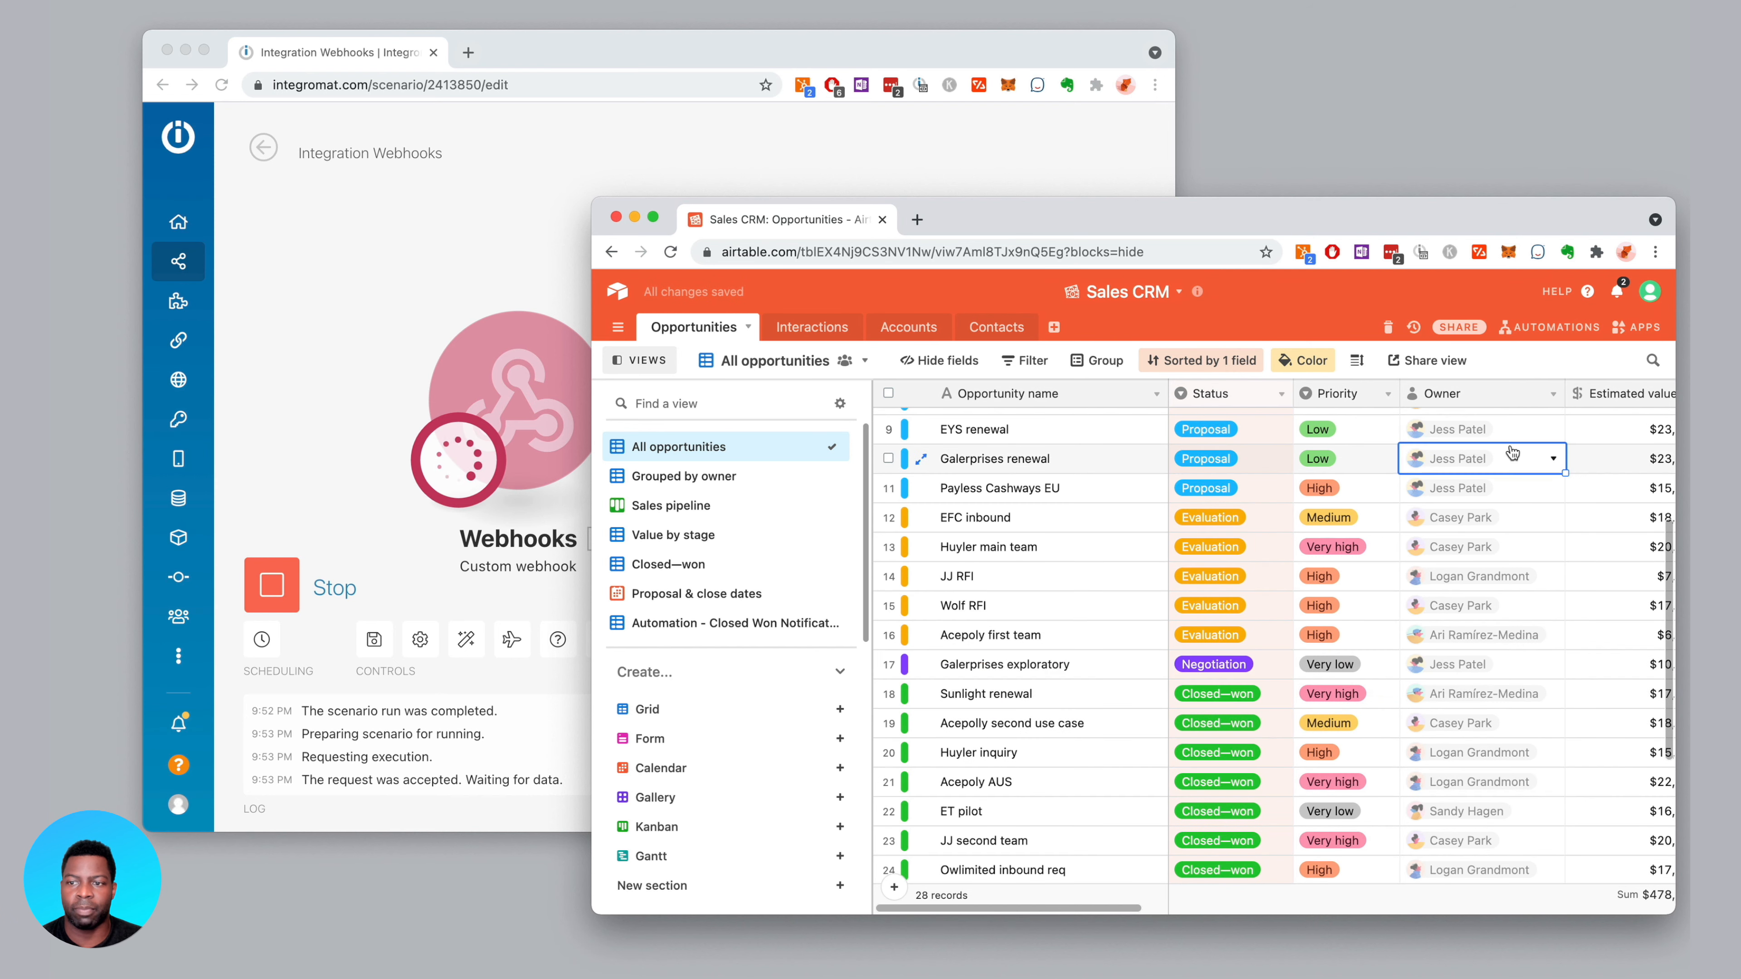
left_click_drag(1168, 209, 1080, 185)
Stop Integromat's waiting test run and bring up Airtable's automations
left_click(282, 579)
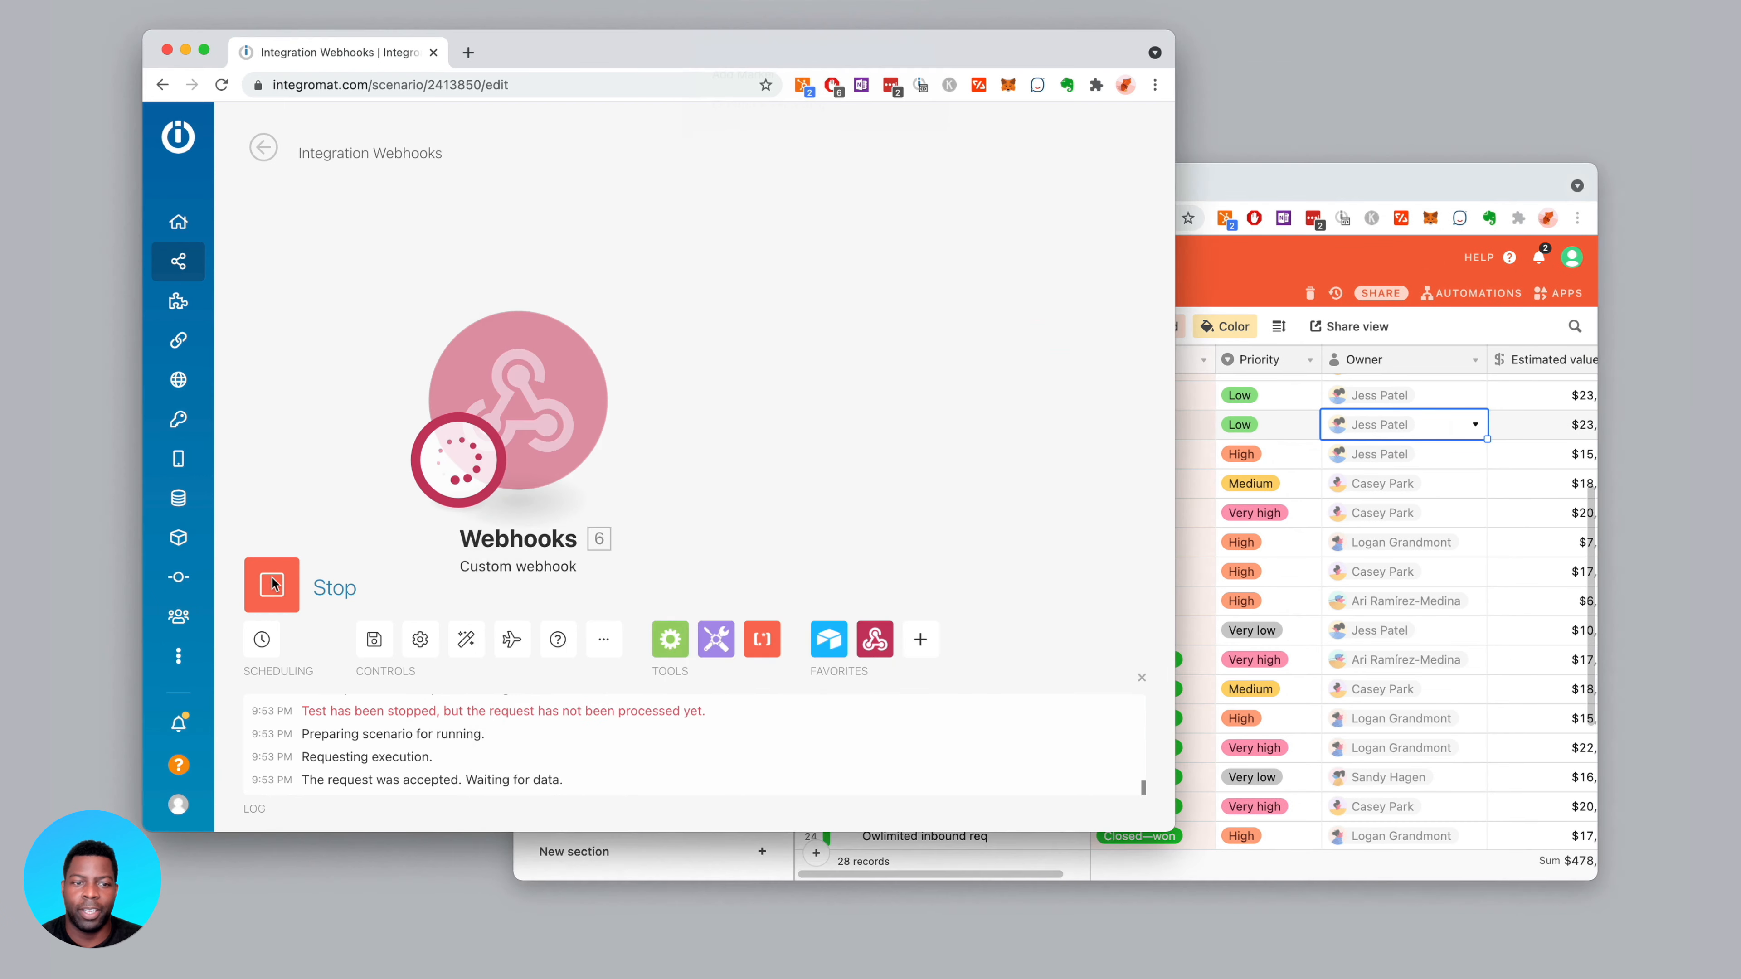
left_click(1225, 183)
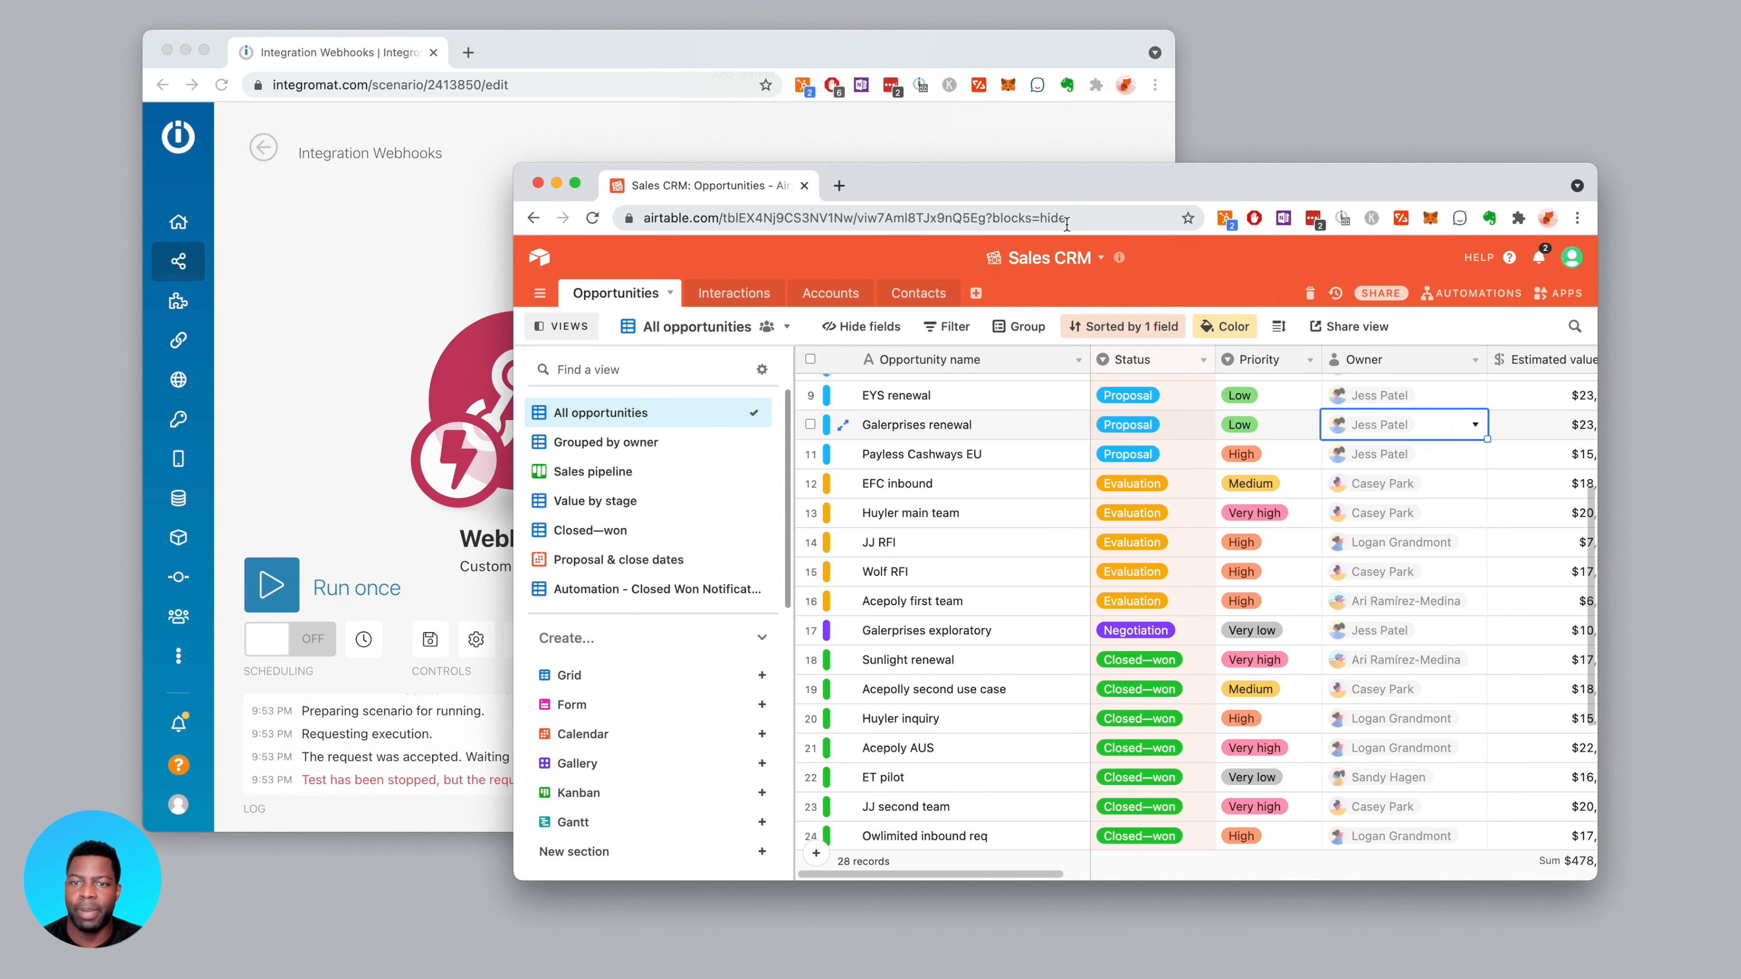
left_click(1463, 295)
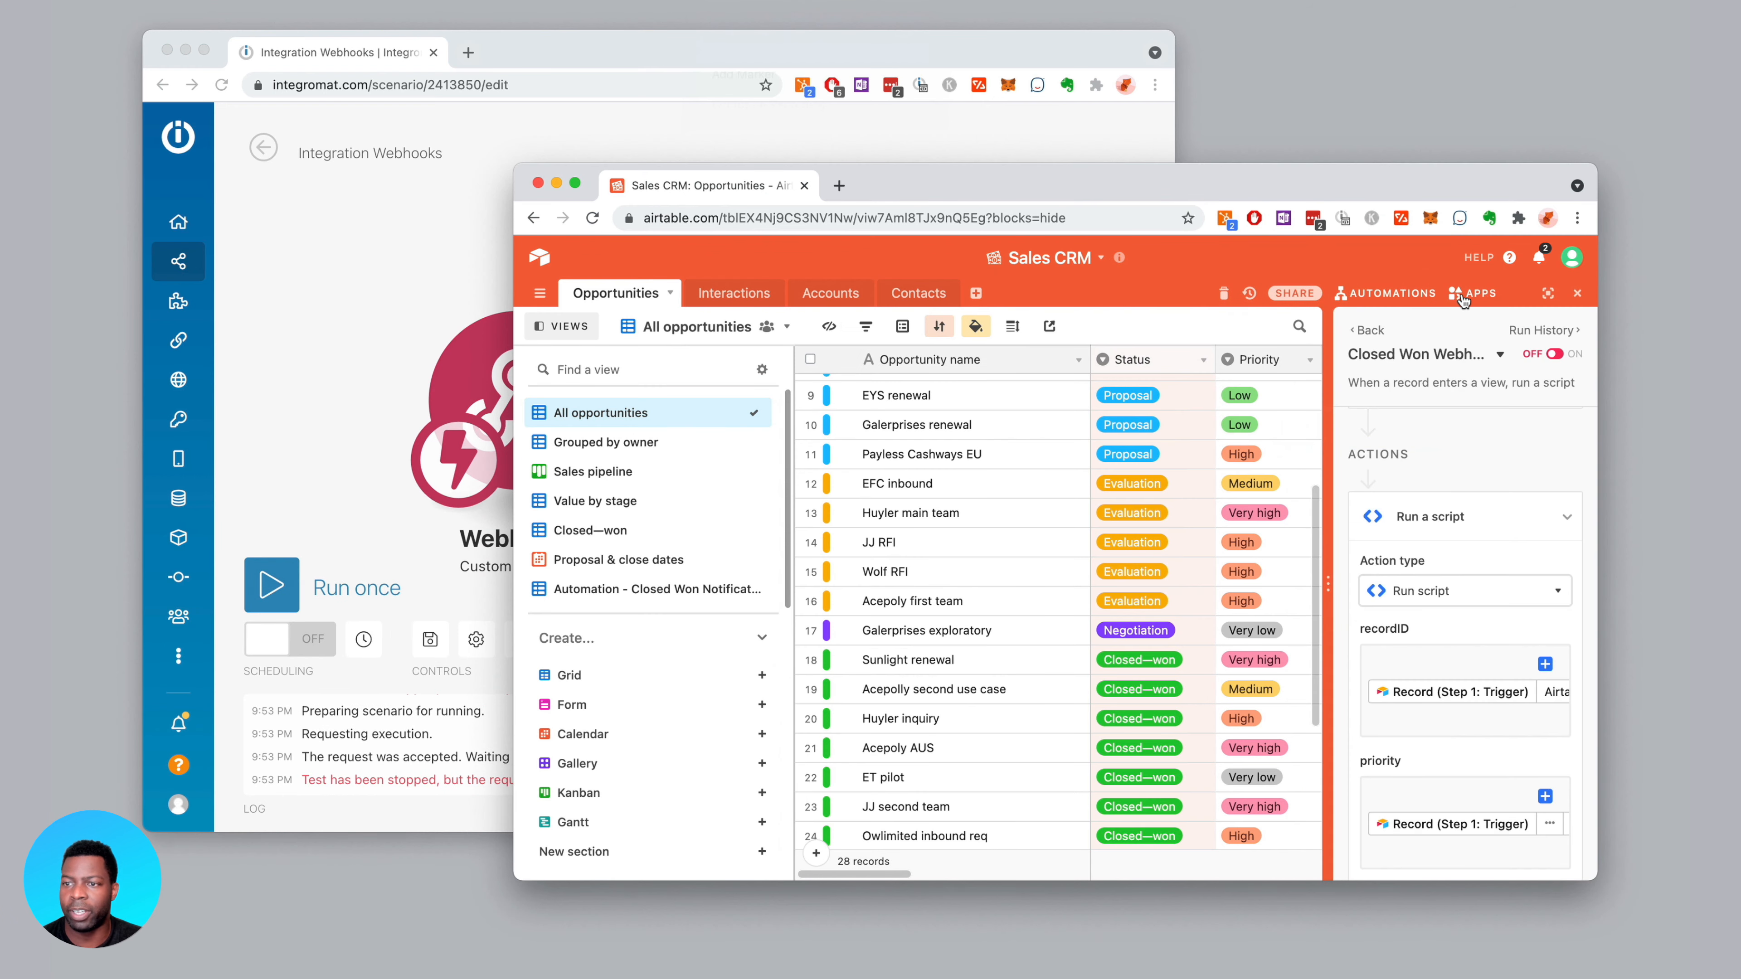
Switch the closed-won webhook automation ON and set Integromat to run once
left_click(1556, 356)
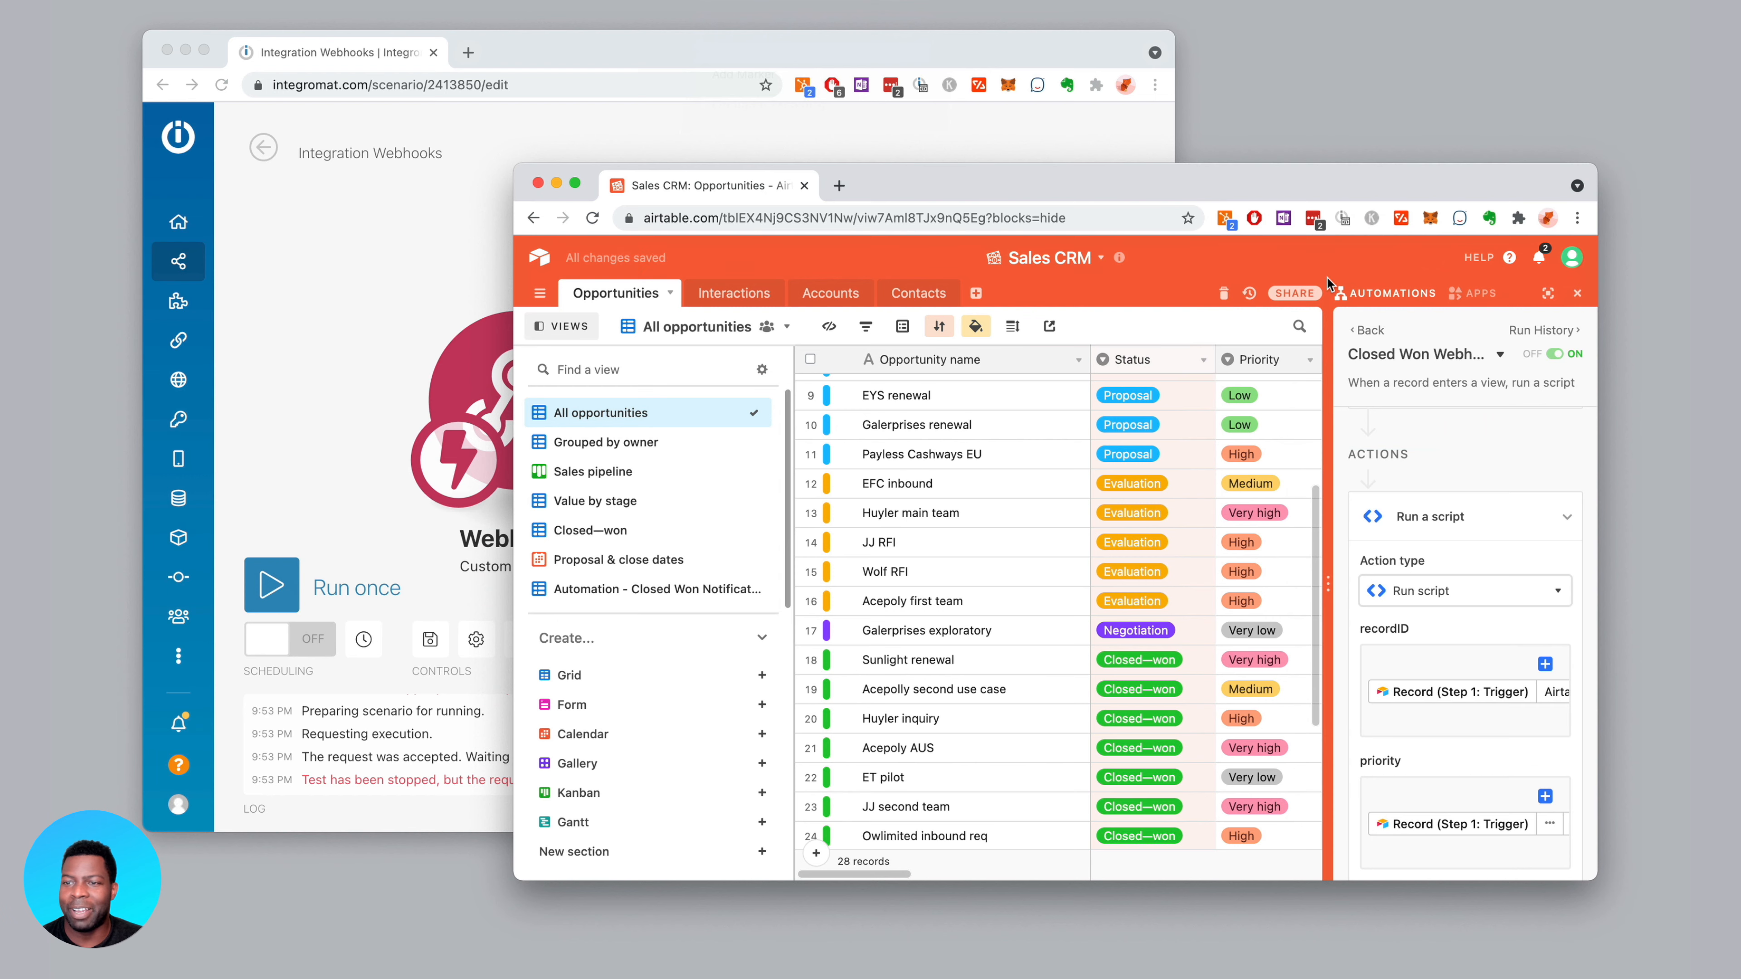
left_click(1577, 293)
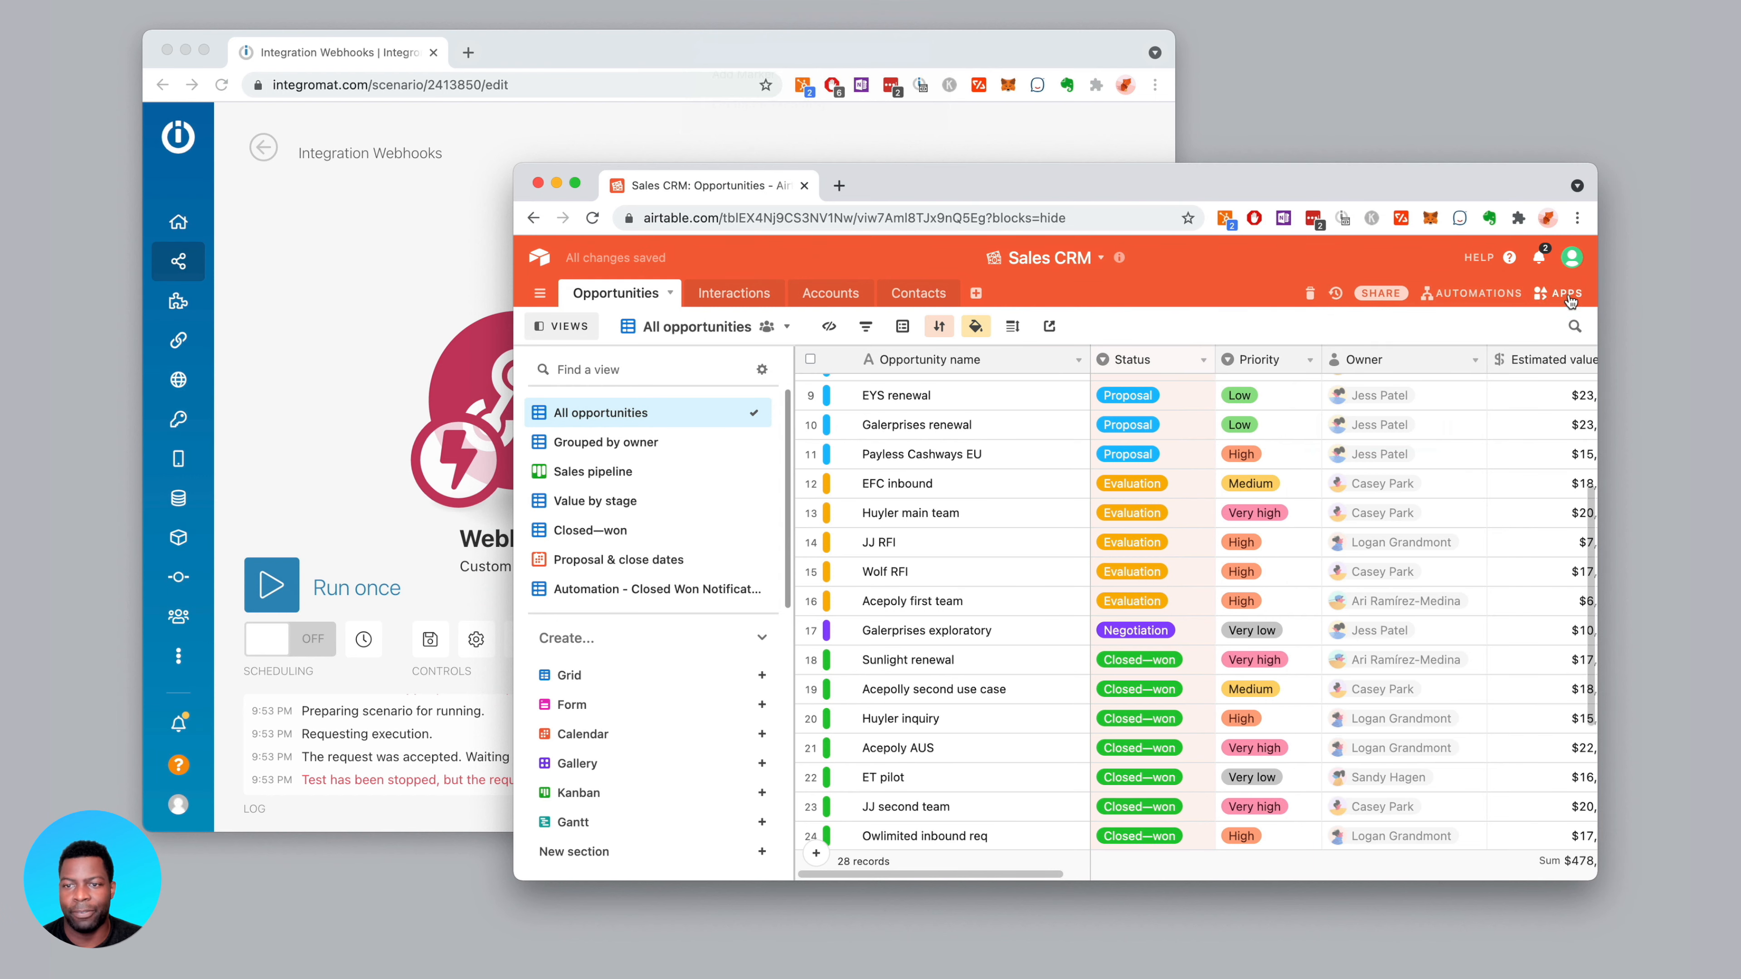
left_click_drag(1037, 183, 1180, 184)
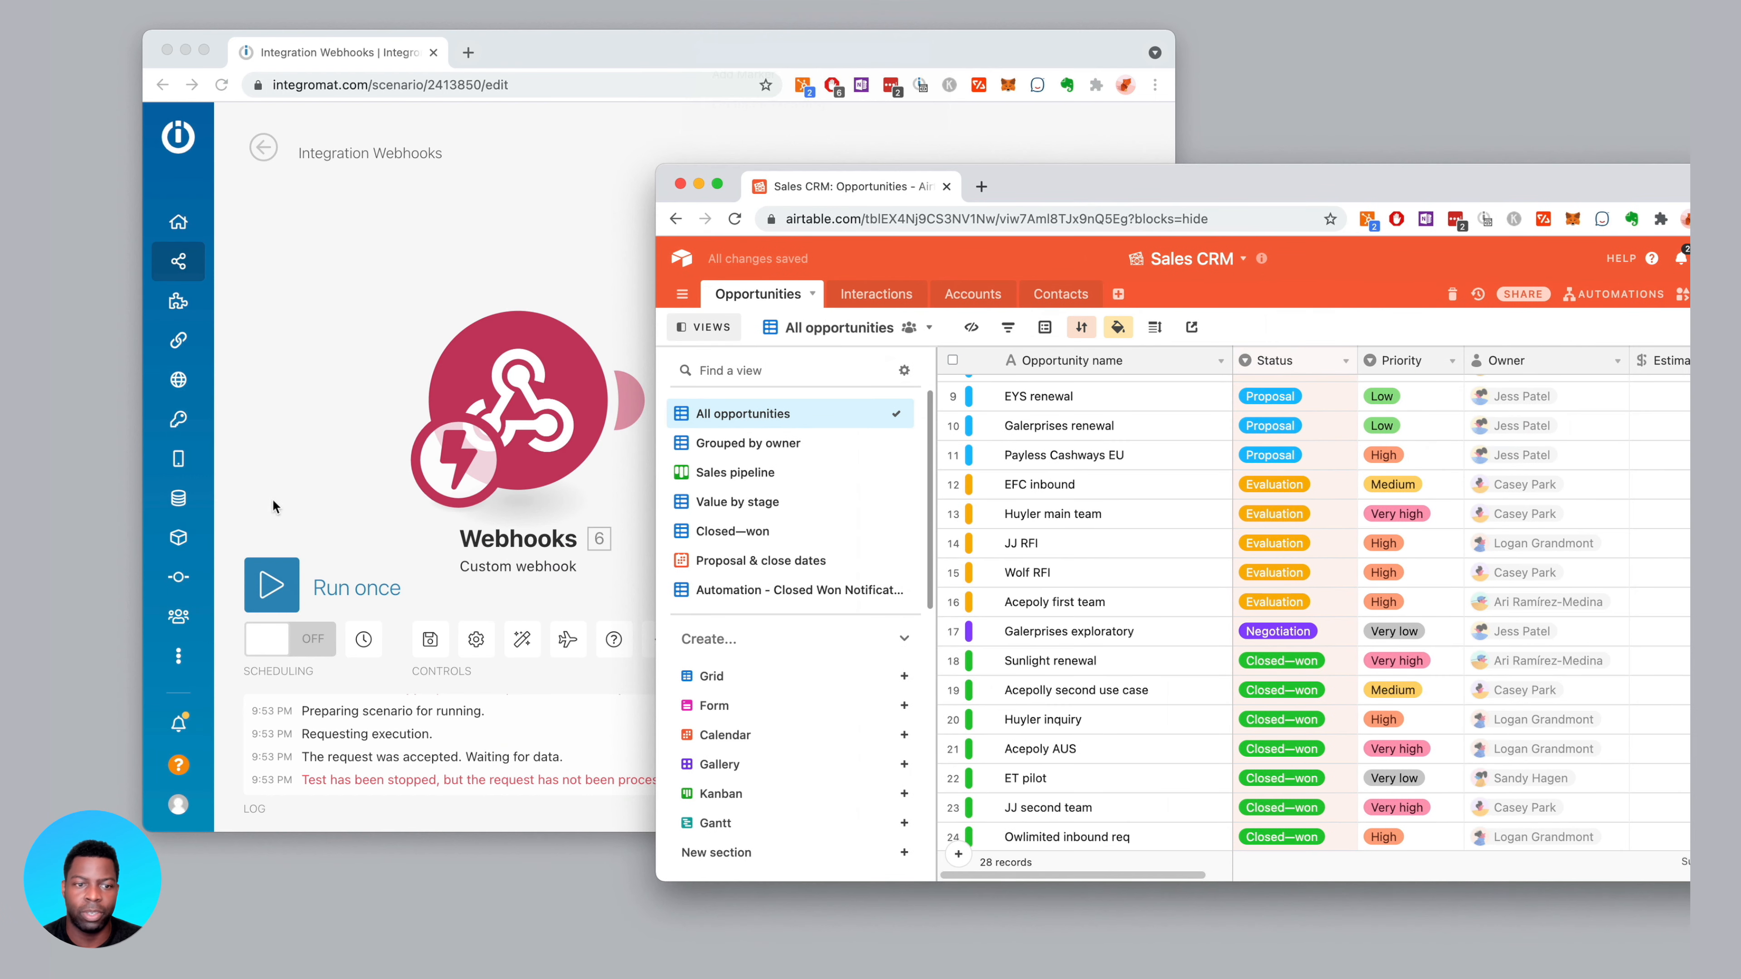
left_click(268, 575)
left_click(268, 580)
Set Galerprises exploratory's Status to Closed—won and view the webhook's received data
left_click(1251, 185)
left_click_drag(1250, 185, 1201, 185)
left_click(1283, 639)
left_click(1285, 638)
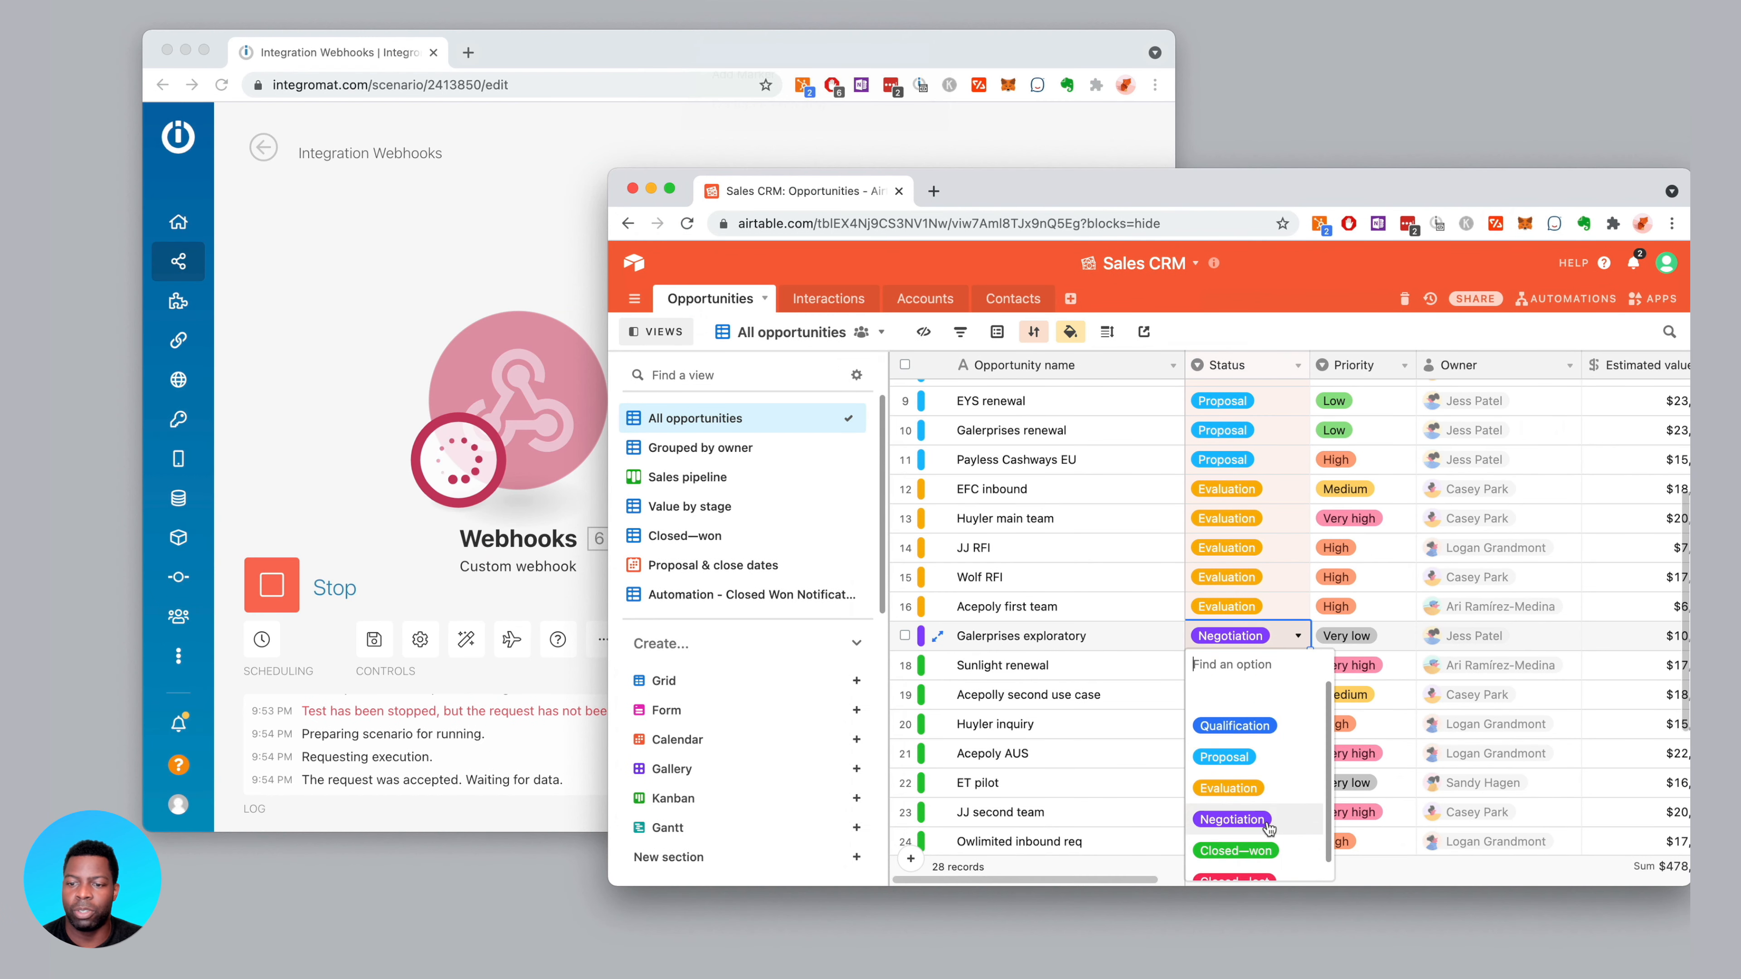
left_click(1247, 849)
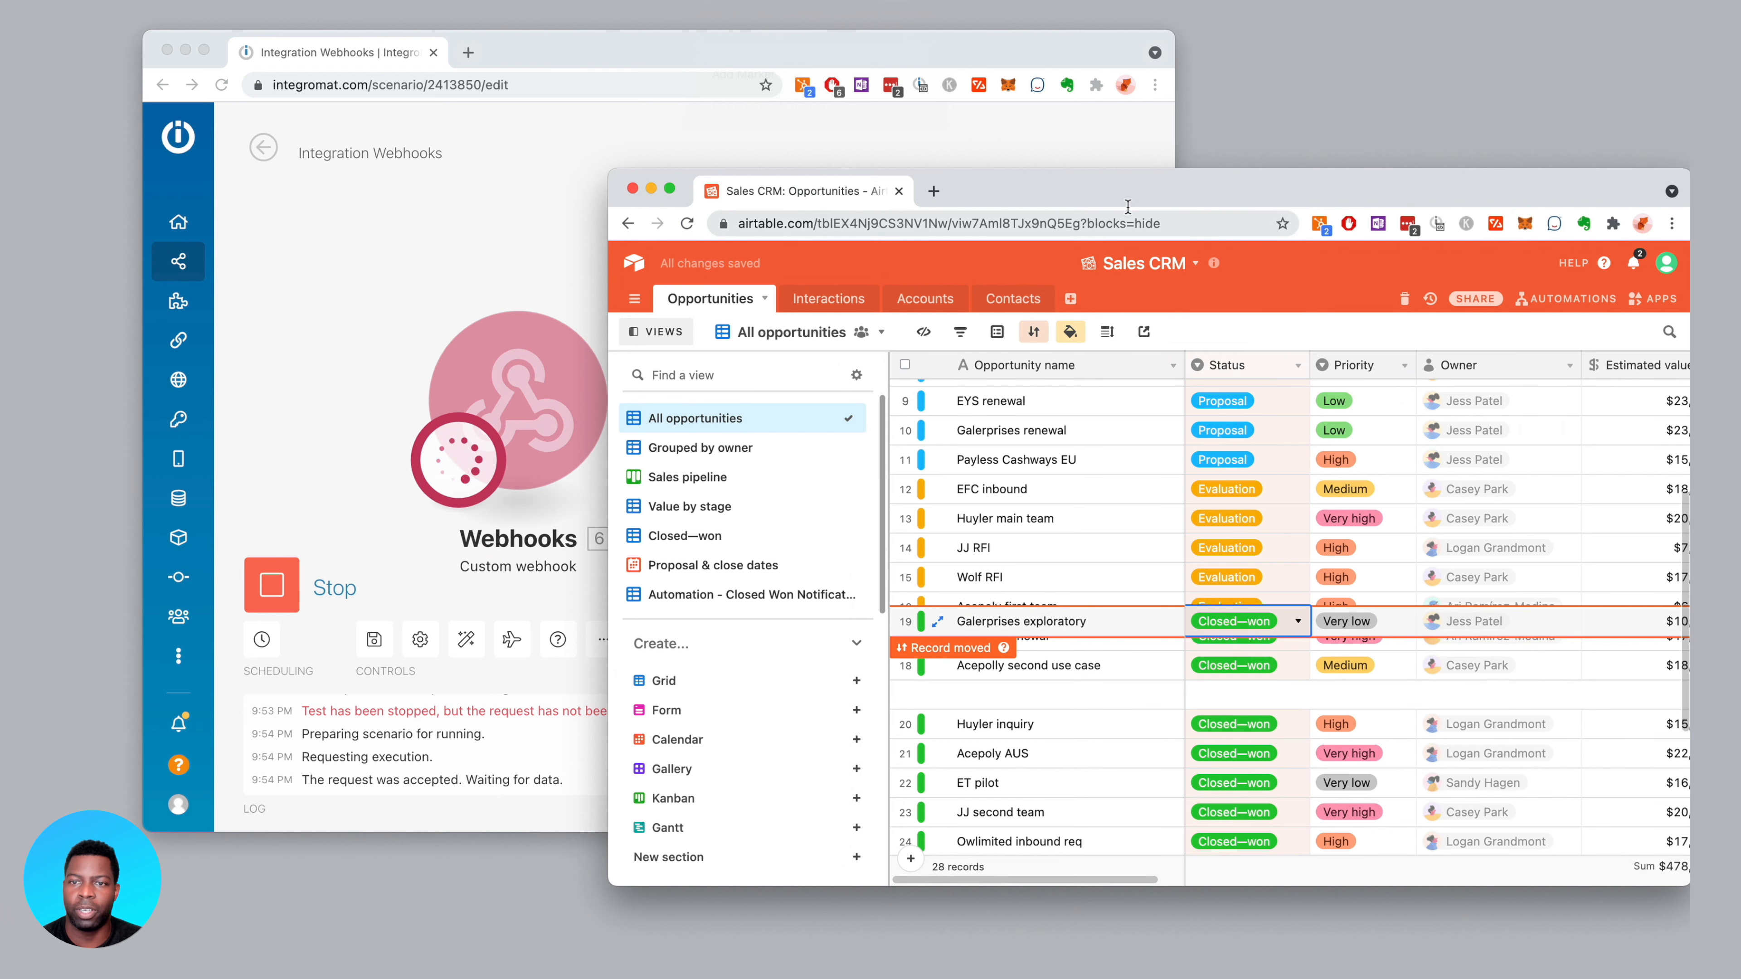
left_click_drag(1171, 188, 1262, 194)
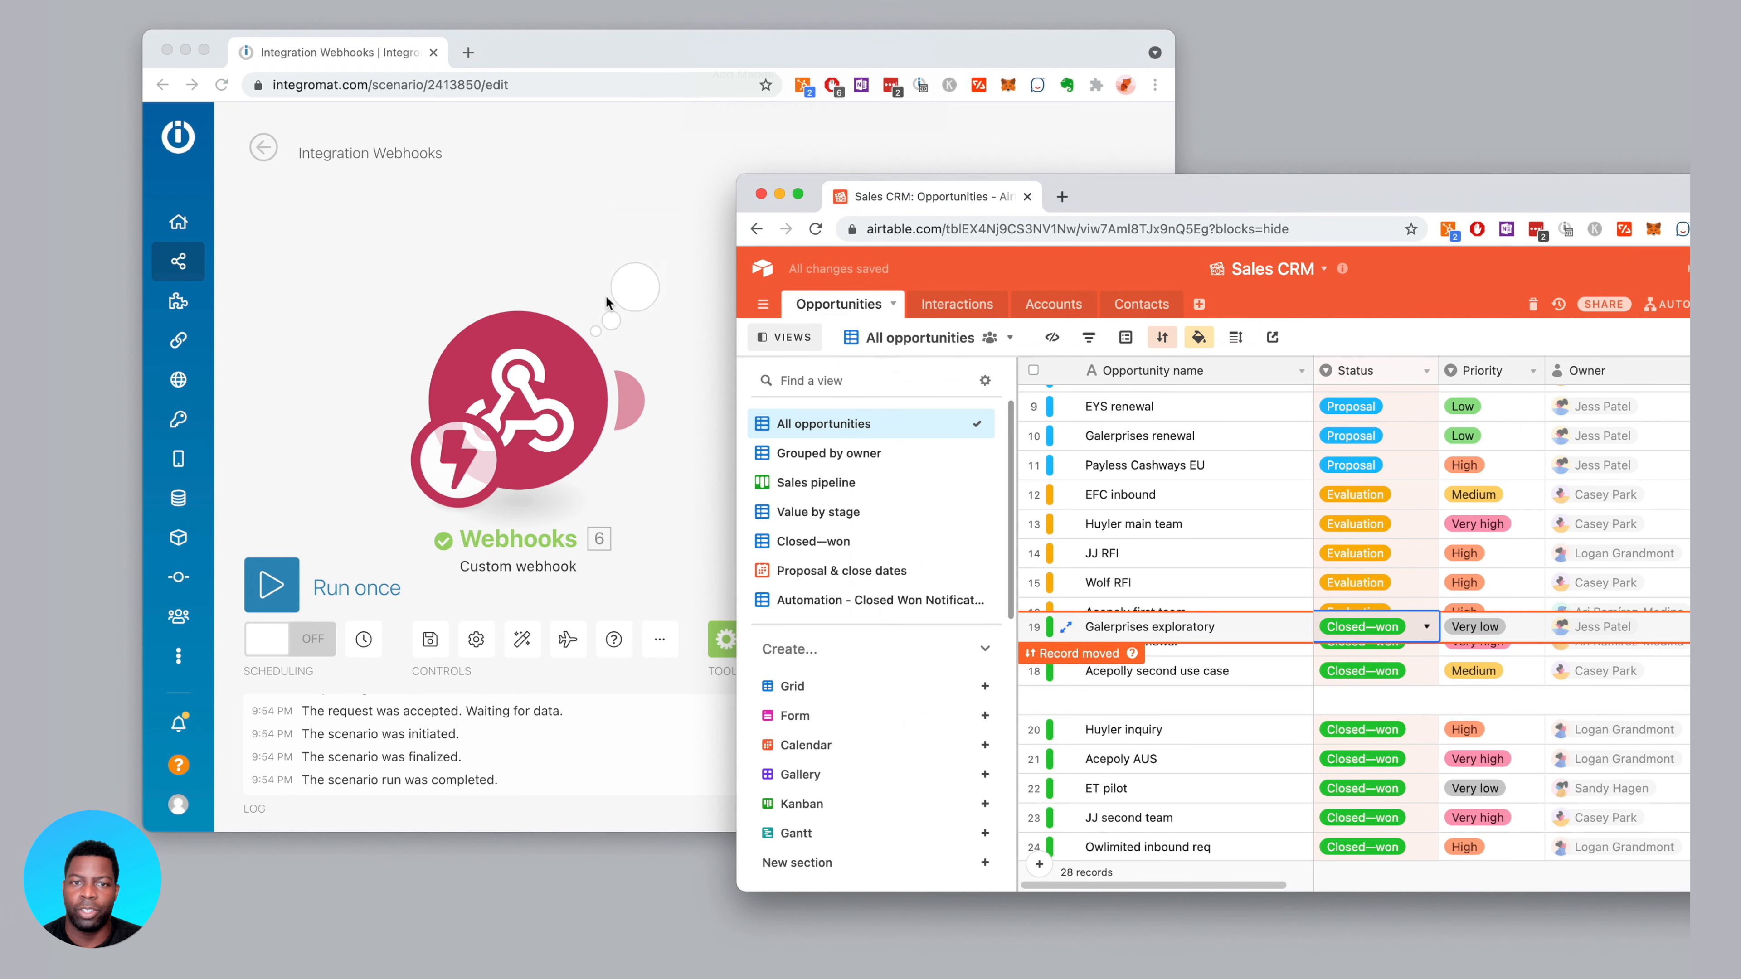
left_click(581, 248)
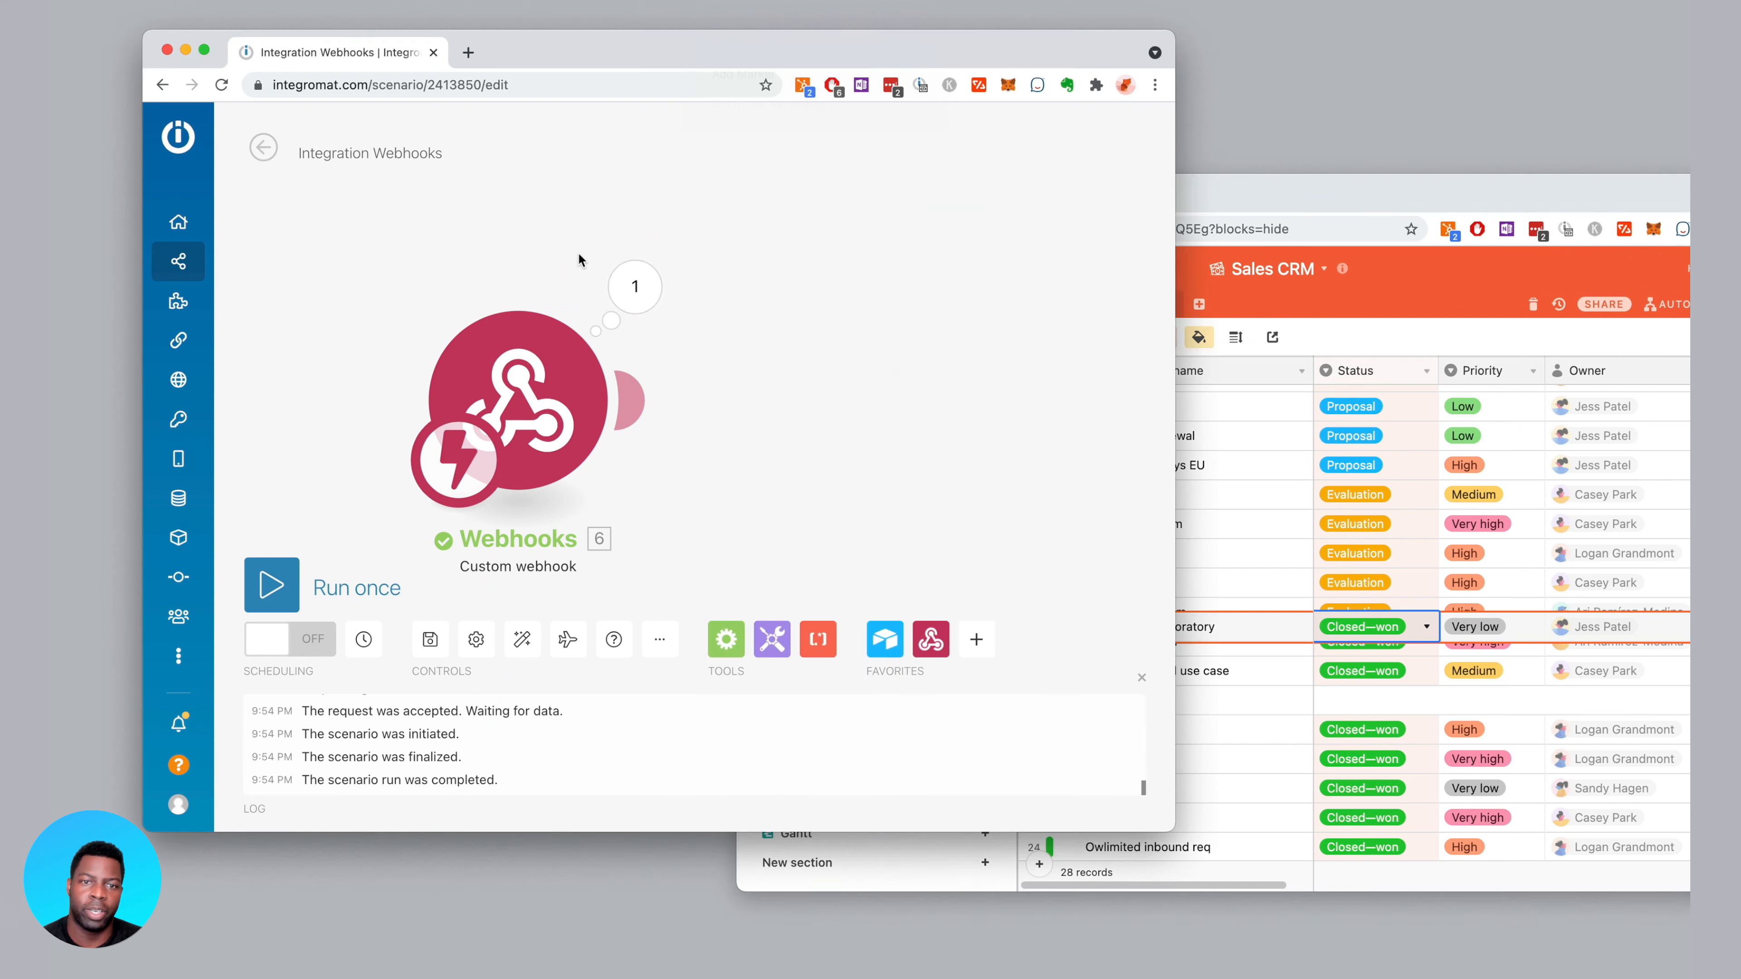
left_click(645, 287)
Add an Airtable Get a Record module after the Webhooks module
left_click(644, 288)
left_click(628, 400)
left_click(505, 331)
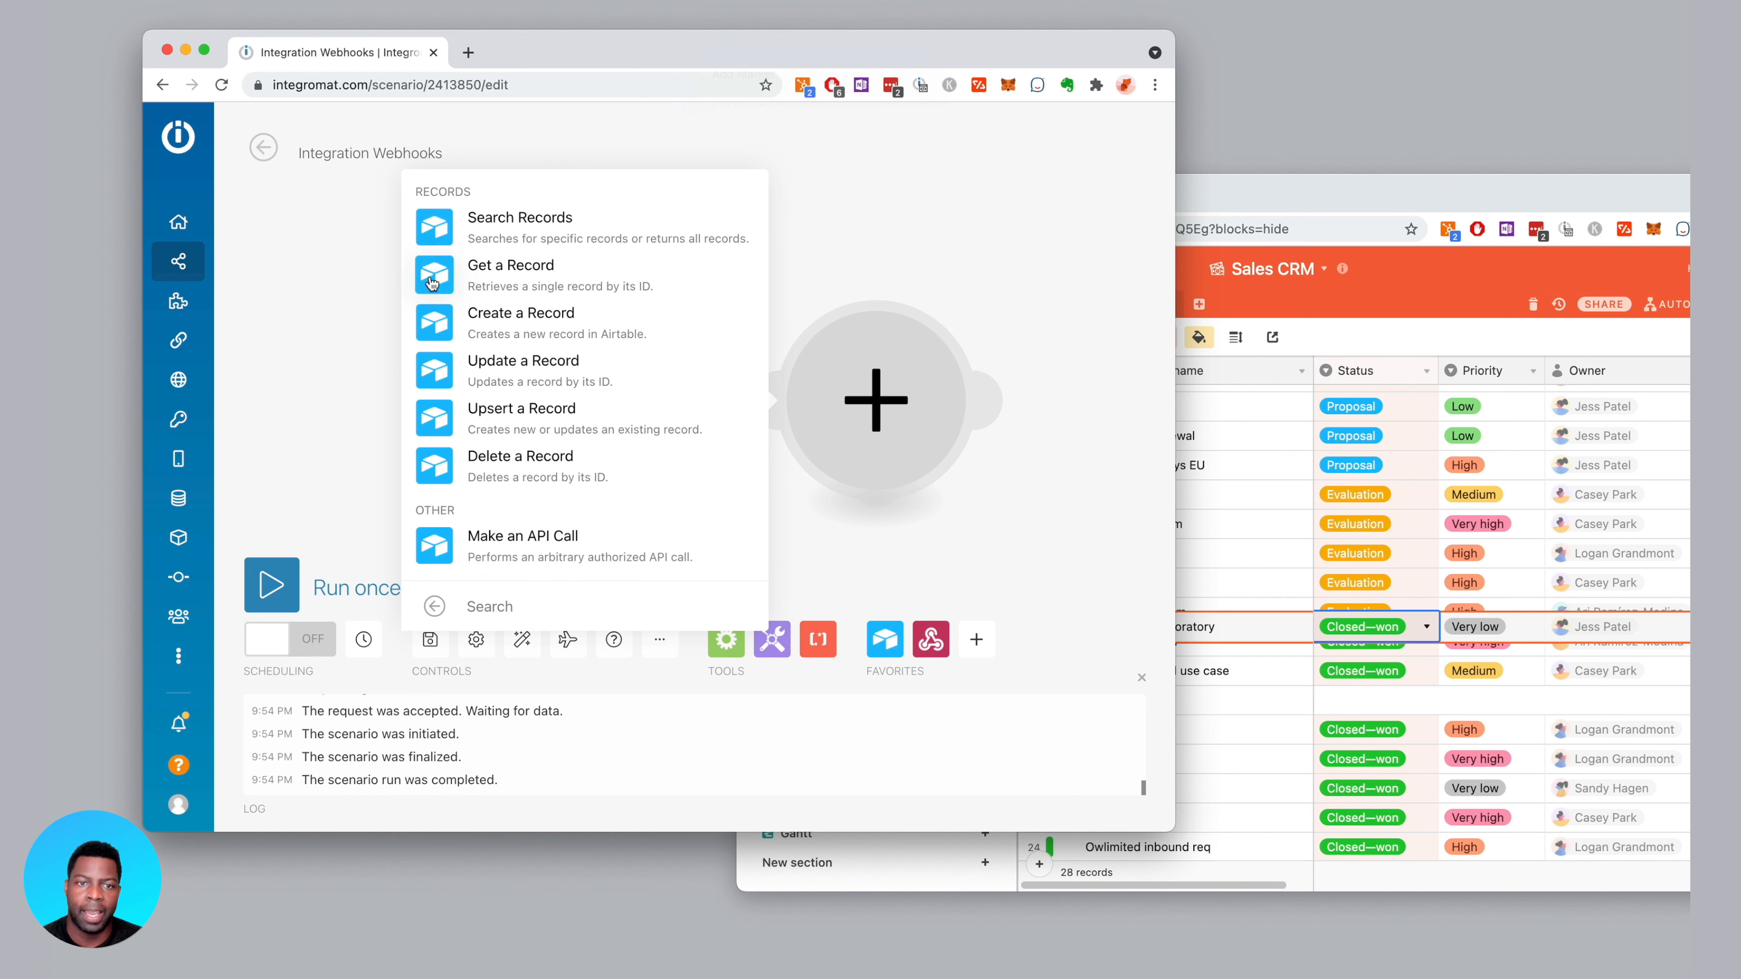
left_click(432, 295)
Check the webhook's received record ID and glance at the Get a Record settings
left_click(649, 298)
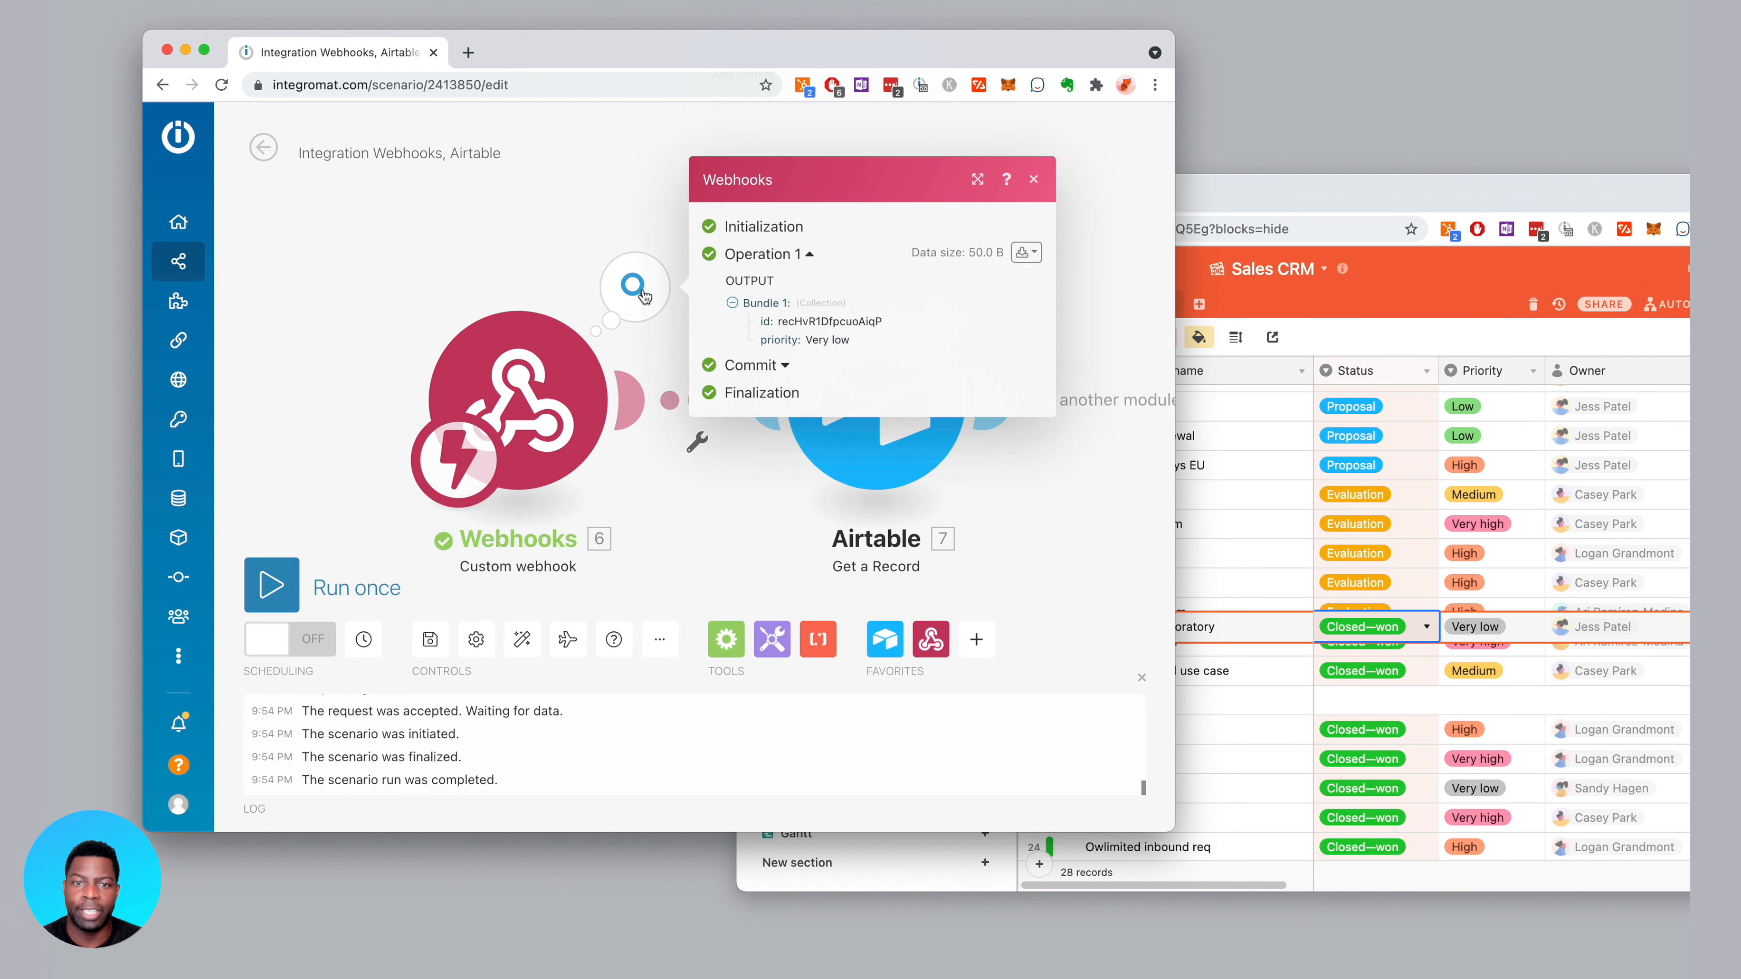
double_click(806, 323)
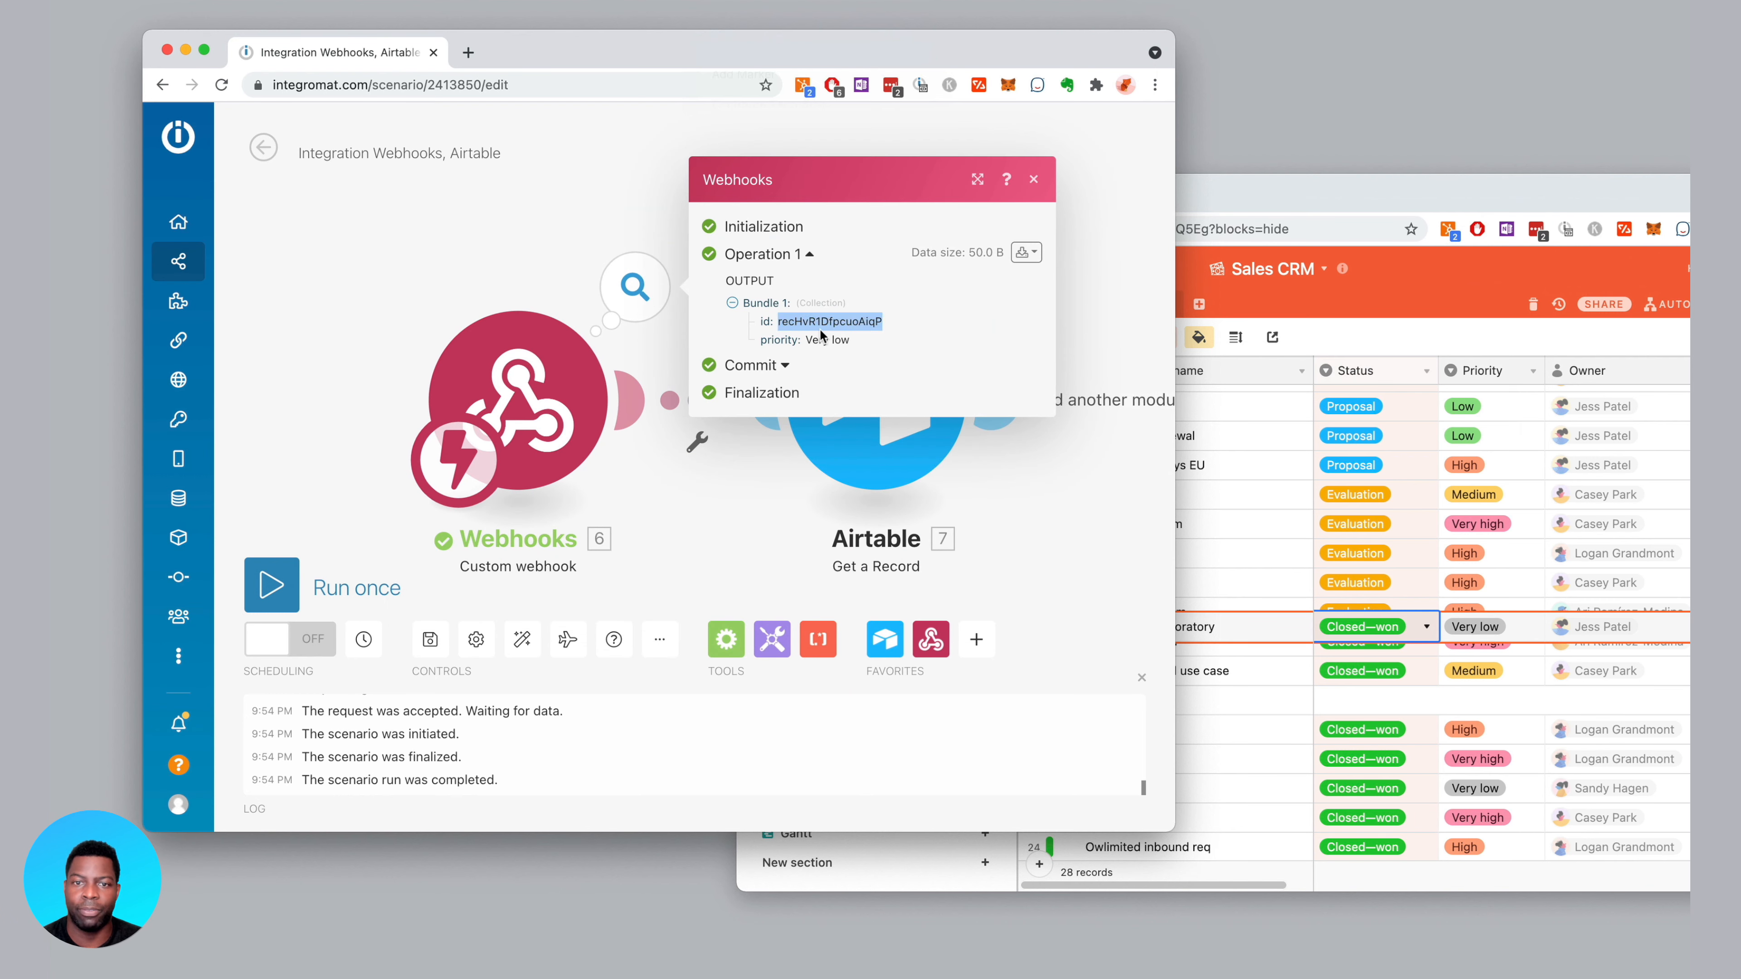
left_click(562, 243)
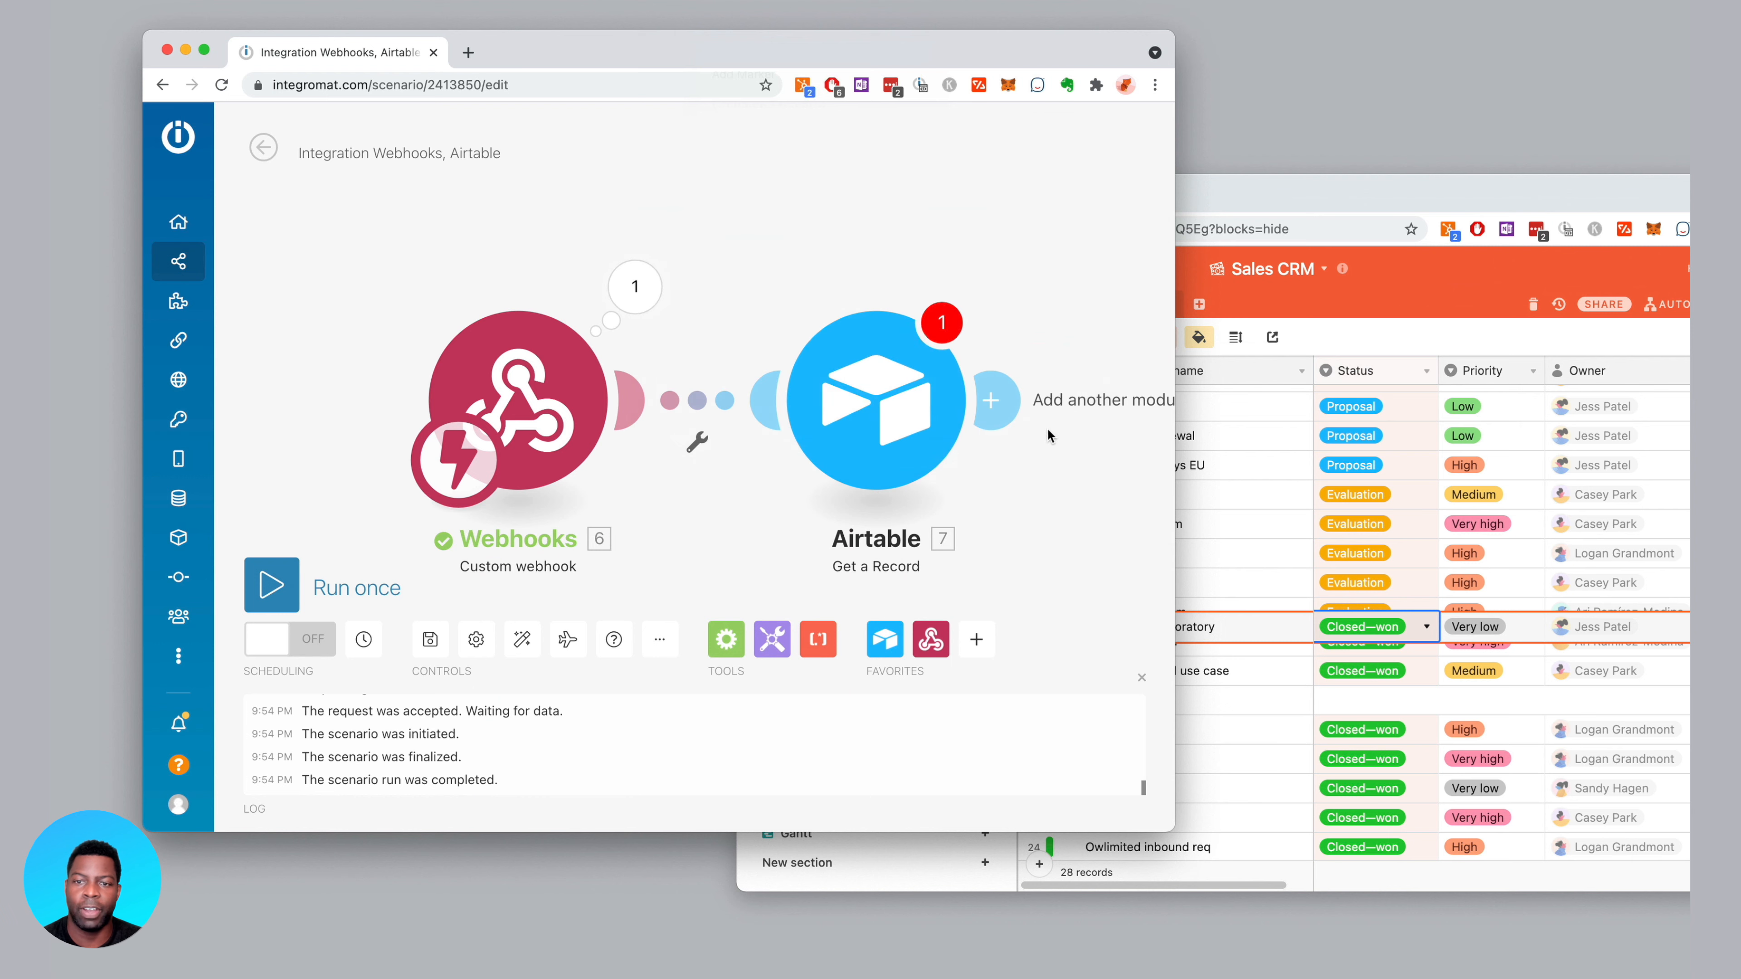
left_click(882, 415)
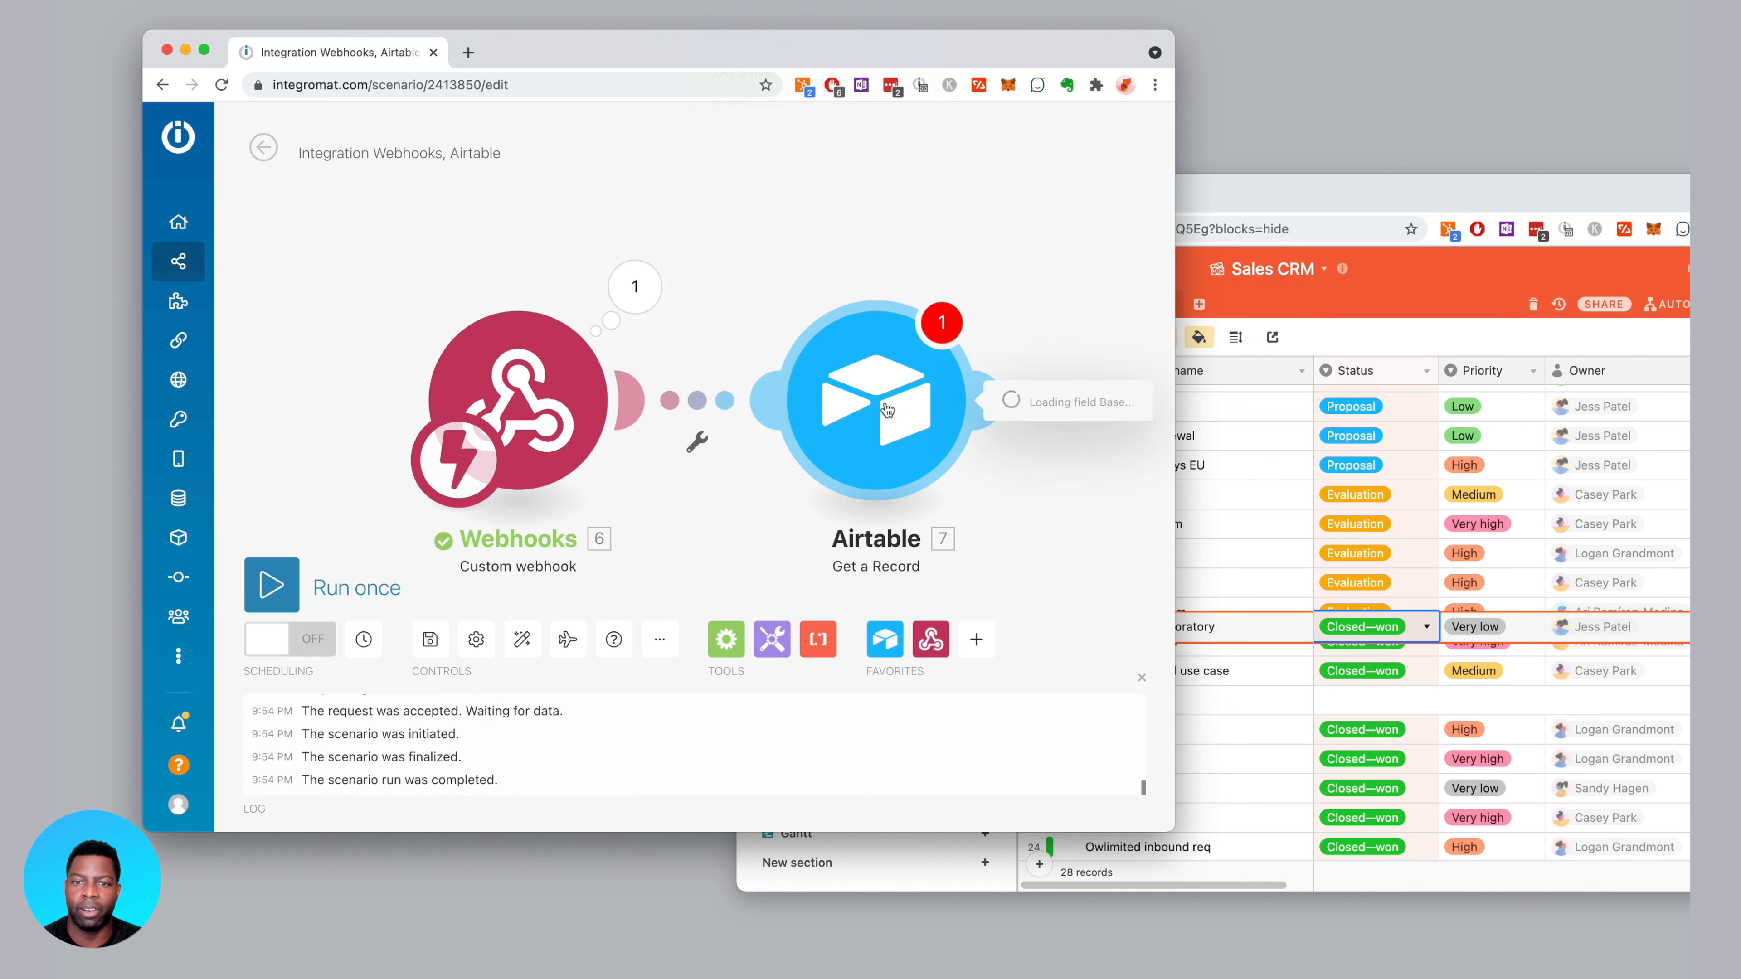
left_click(892, 230)
scroll(1021, 431, "down", 3)
left_click_drag(1055, 440, 908, 404)
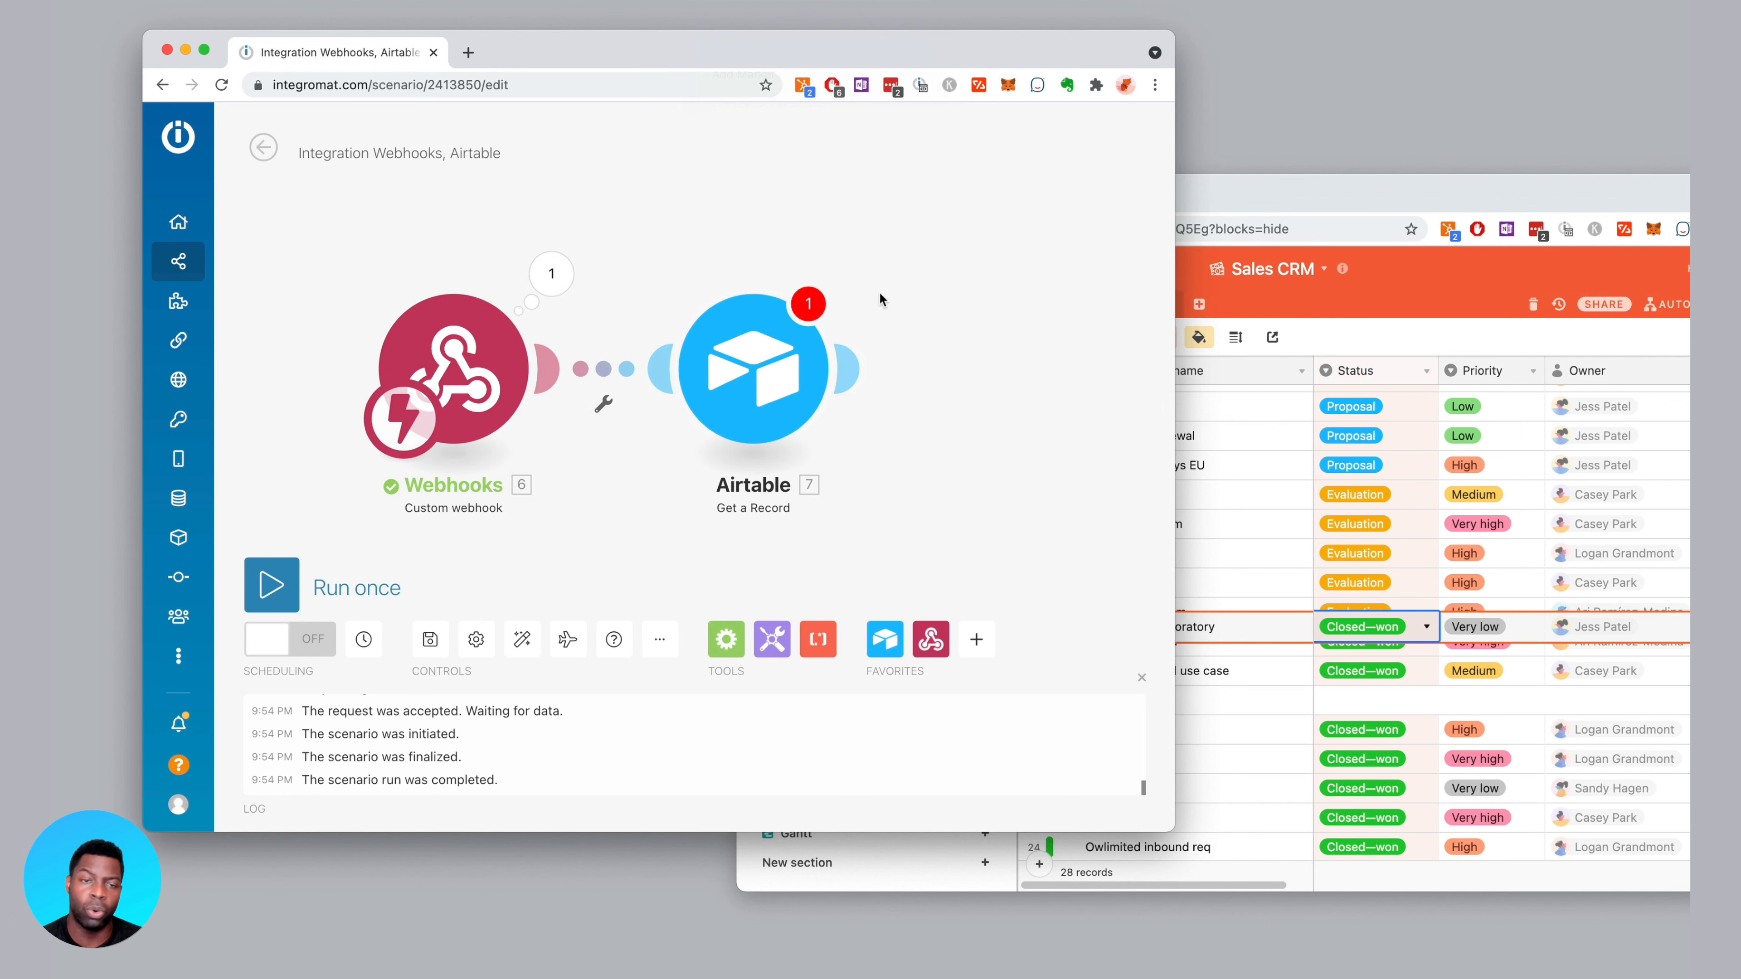
Confirm the webhook bundle's priority is Very low, then bring the Airtable grid forward
left_click(552, 274)
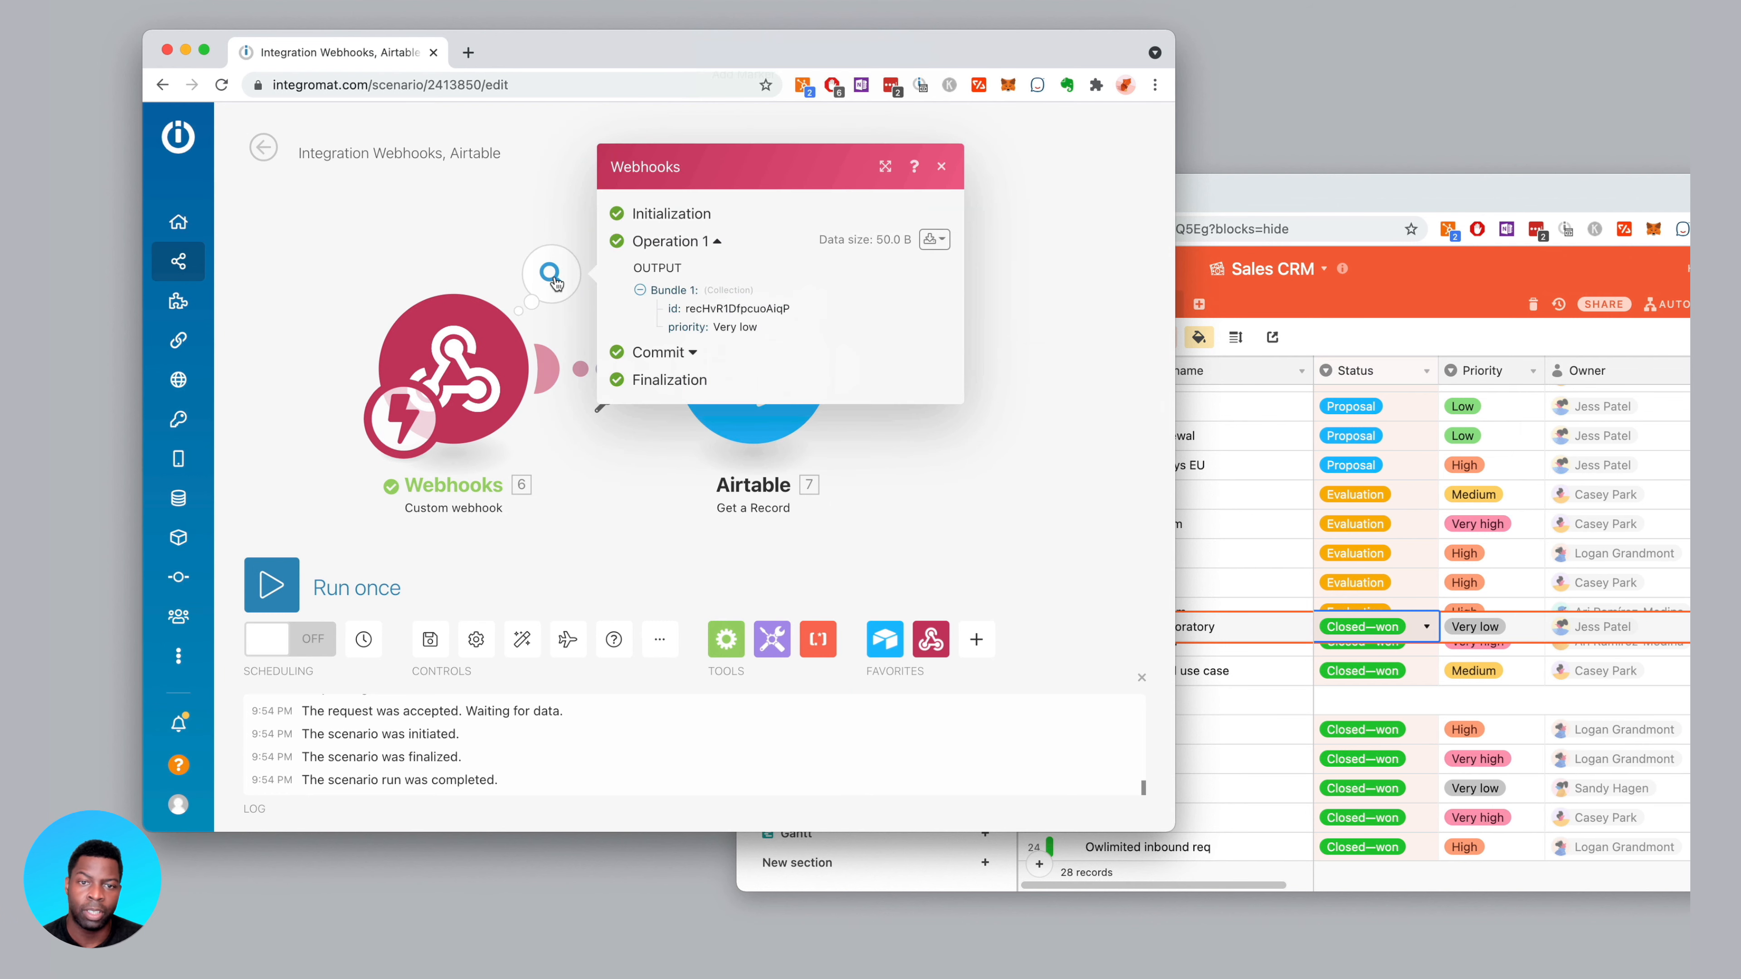
left_click_drag(751, 323, 769, 331)
left_click(727, 330)
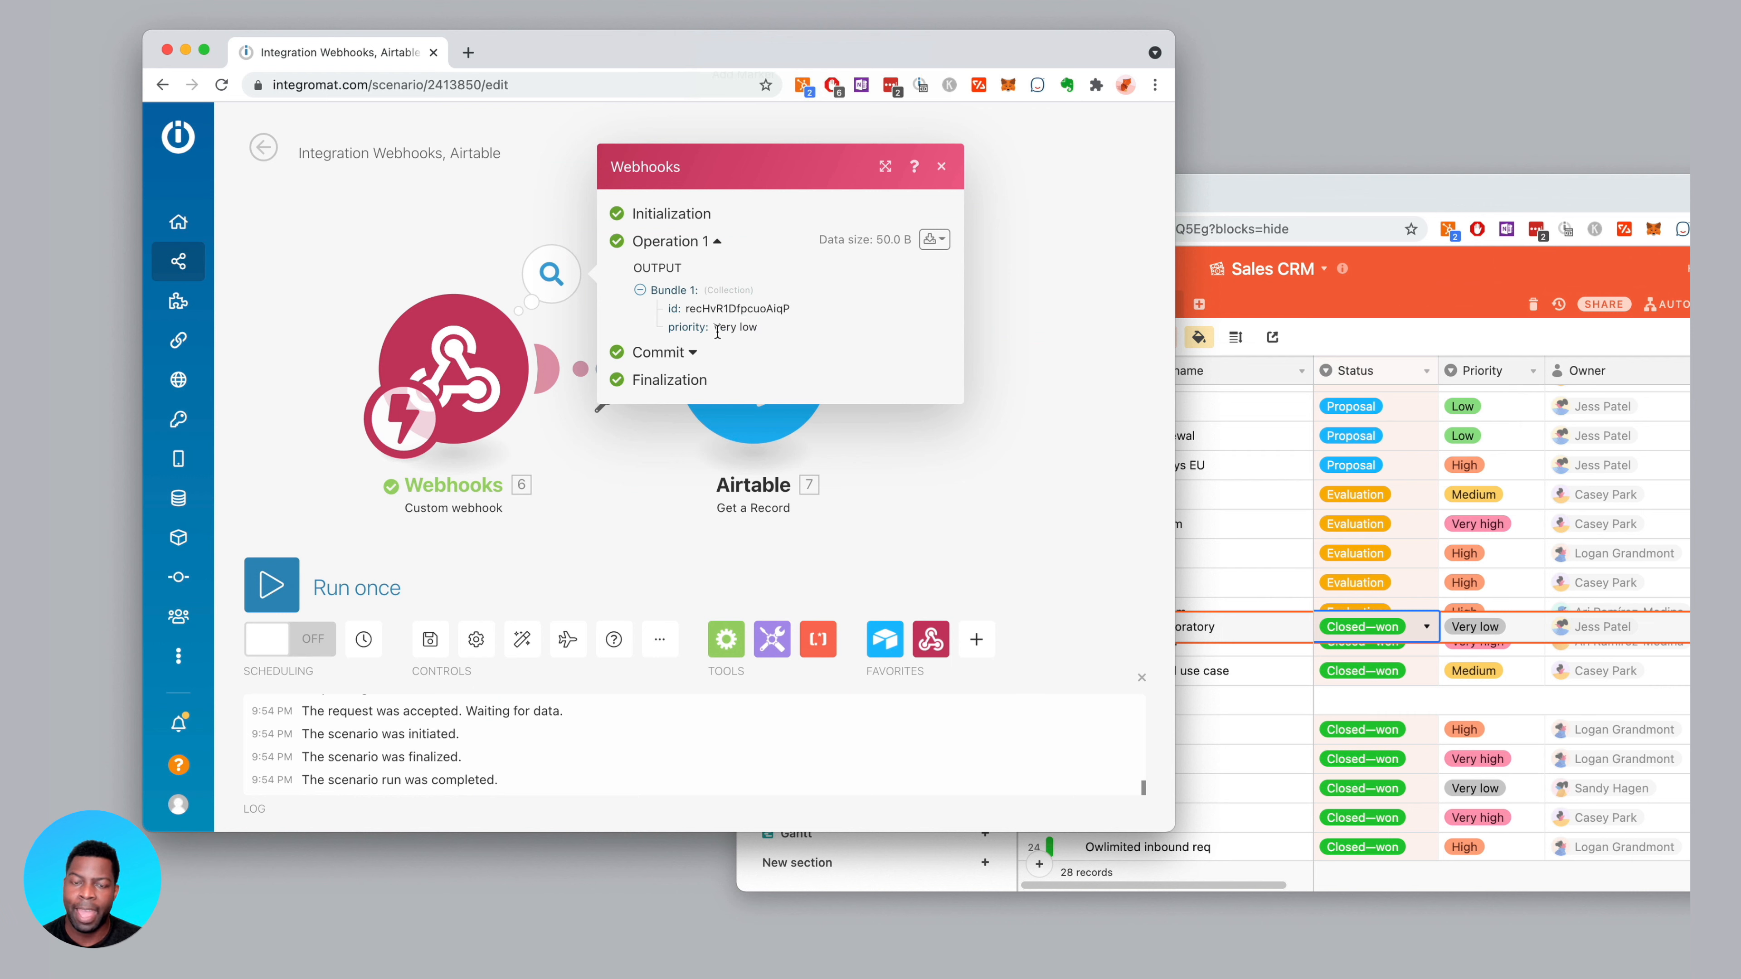
left_click_drag(763, 332, 713, 332)
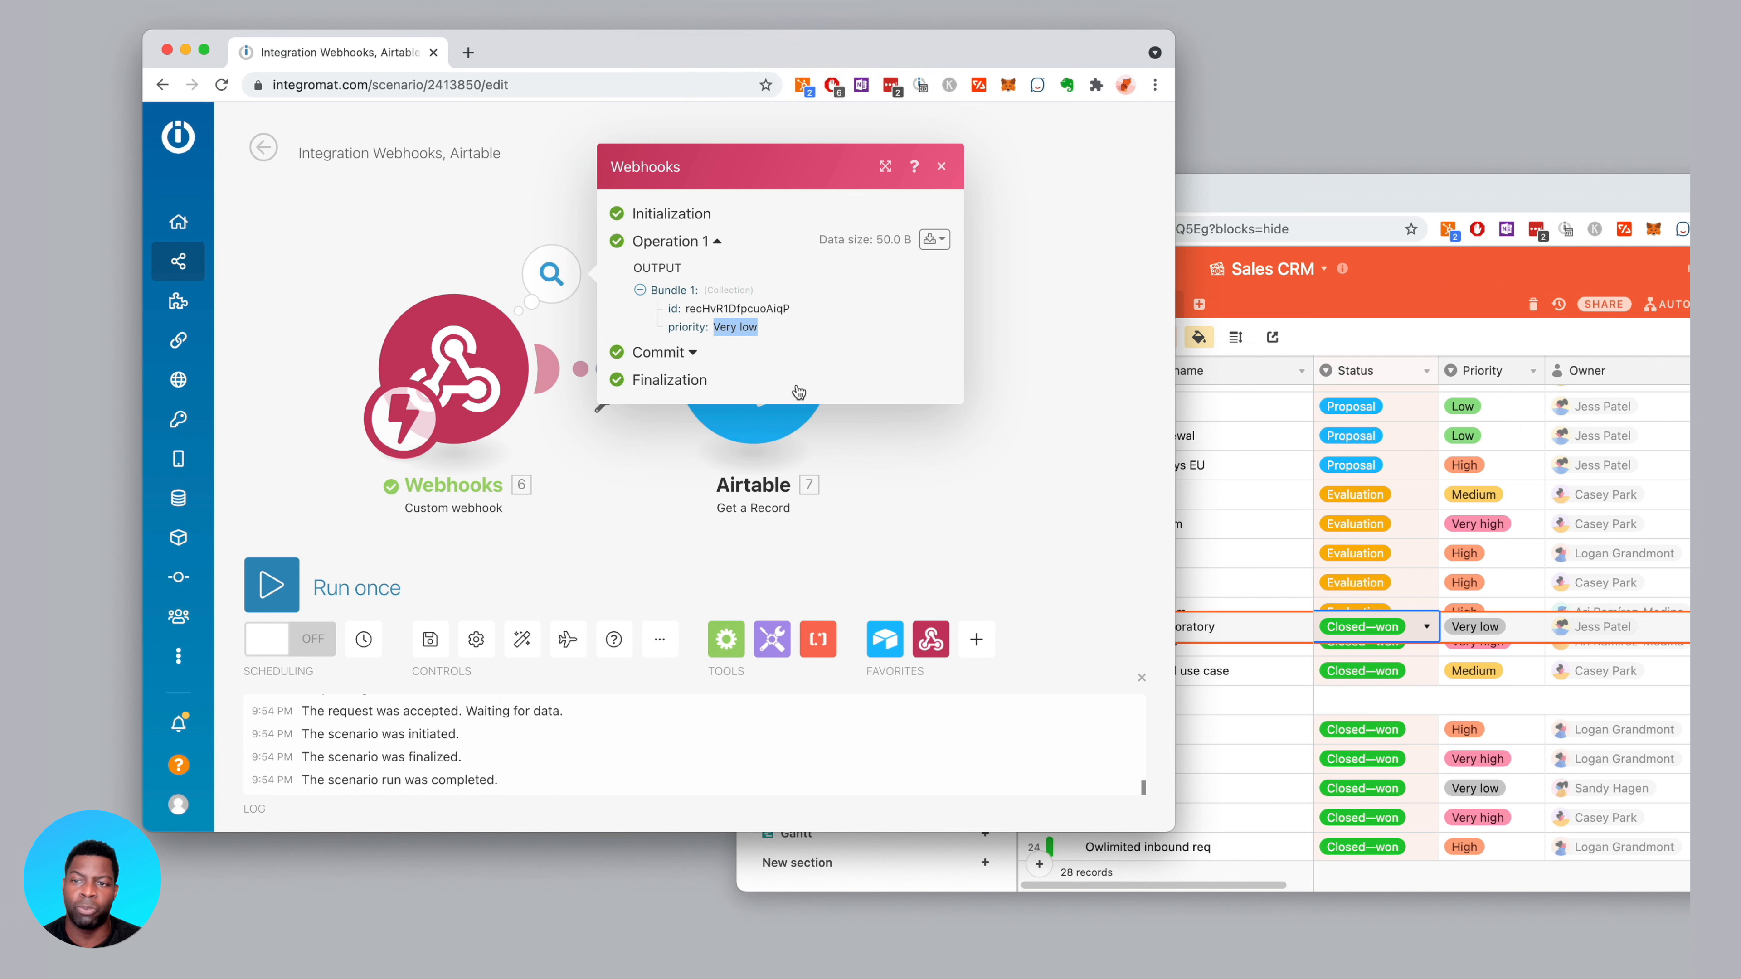
left_click(1007, 259)
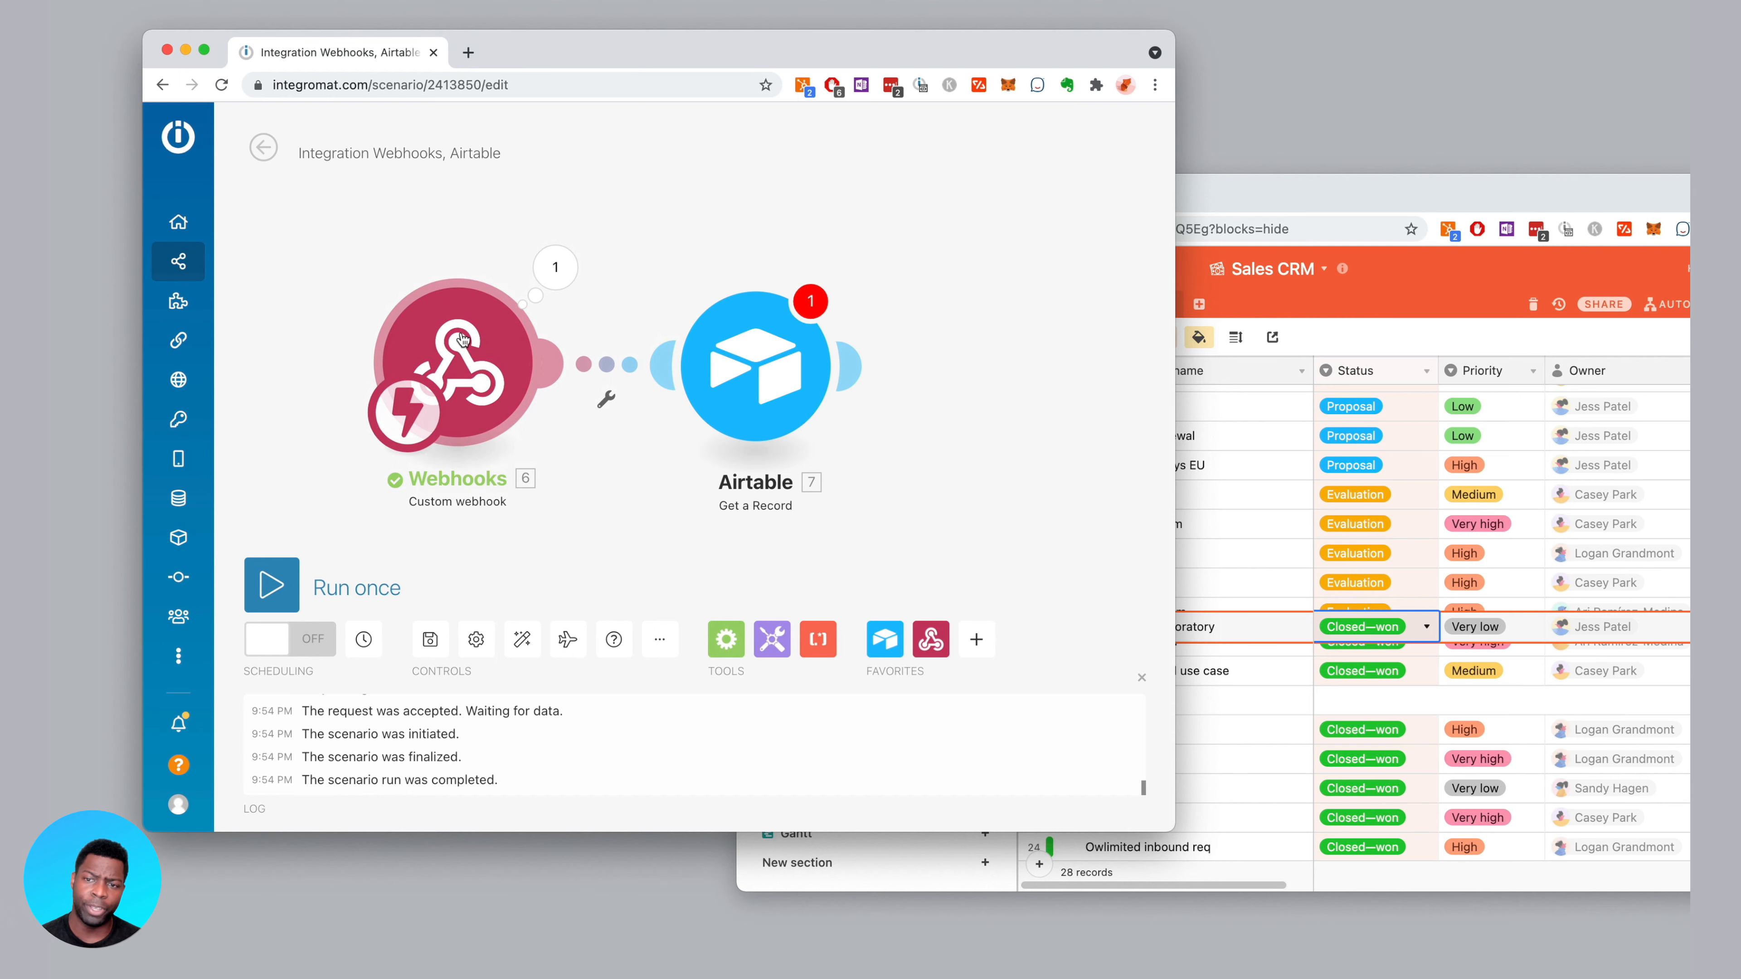
left_click_drag(1451, 192, 1022, 187)
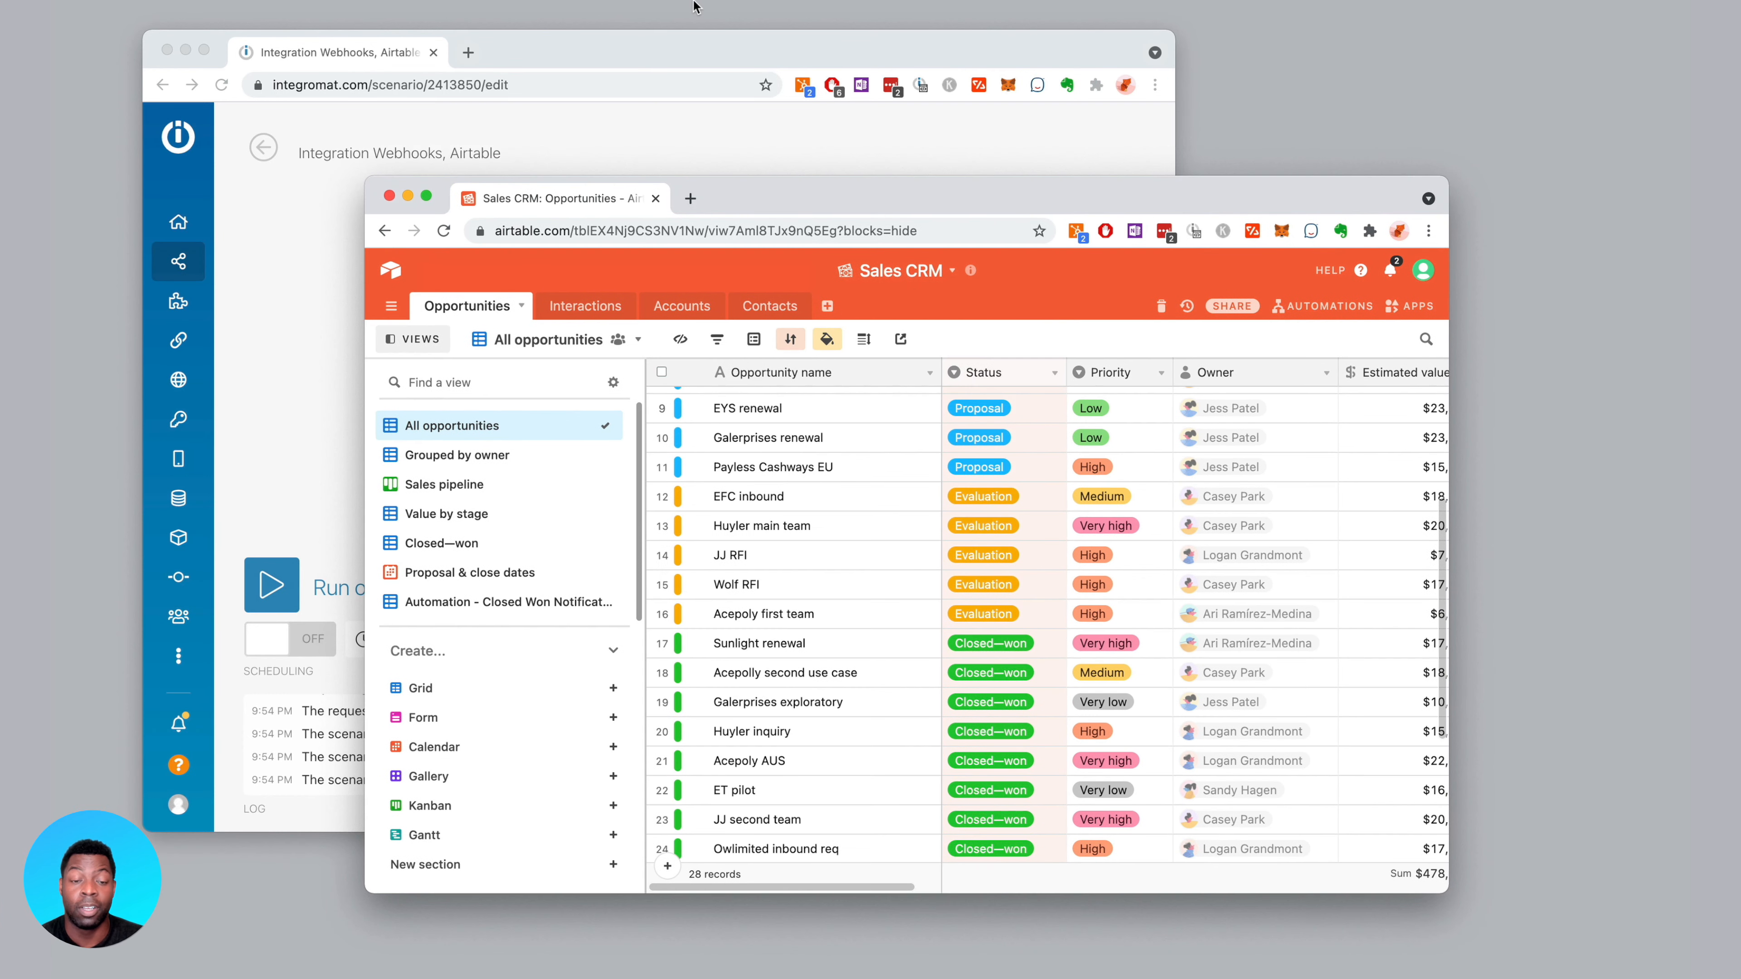